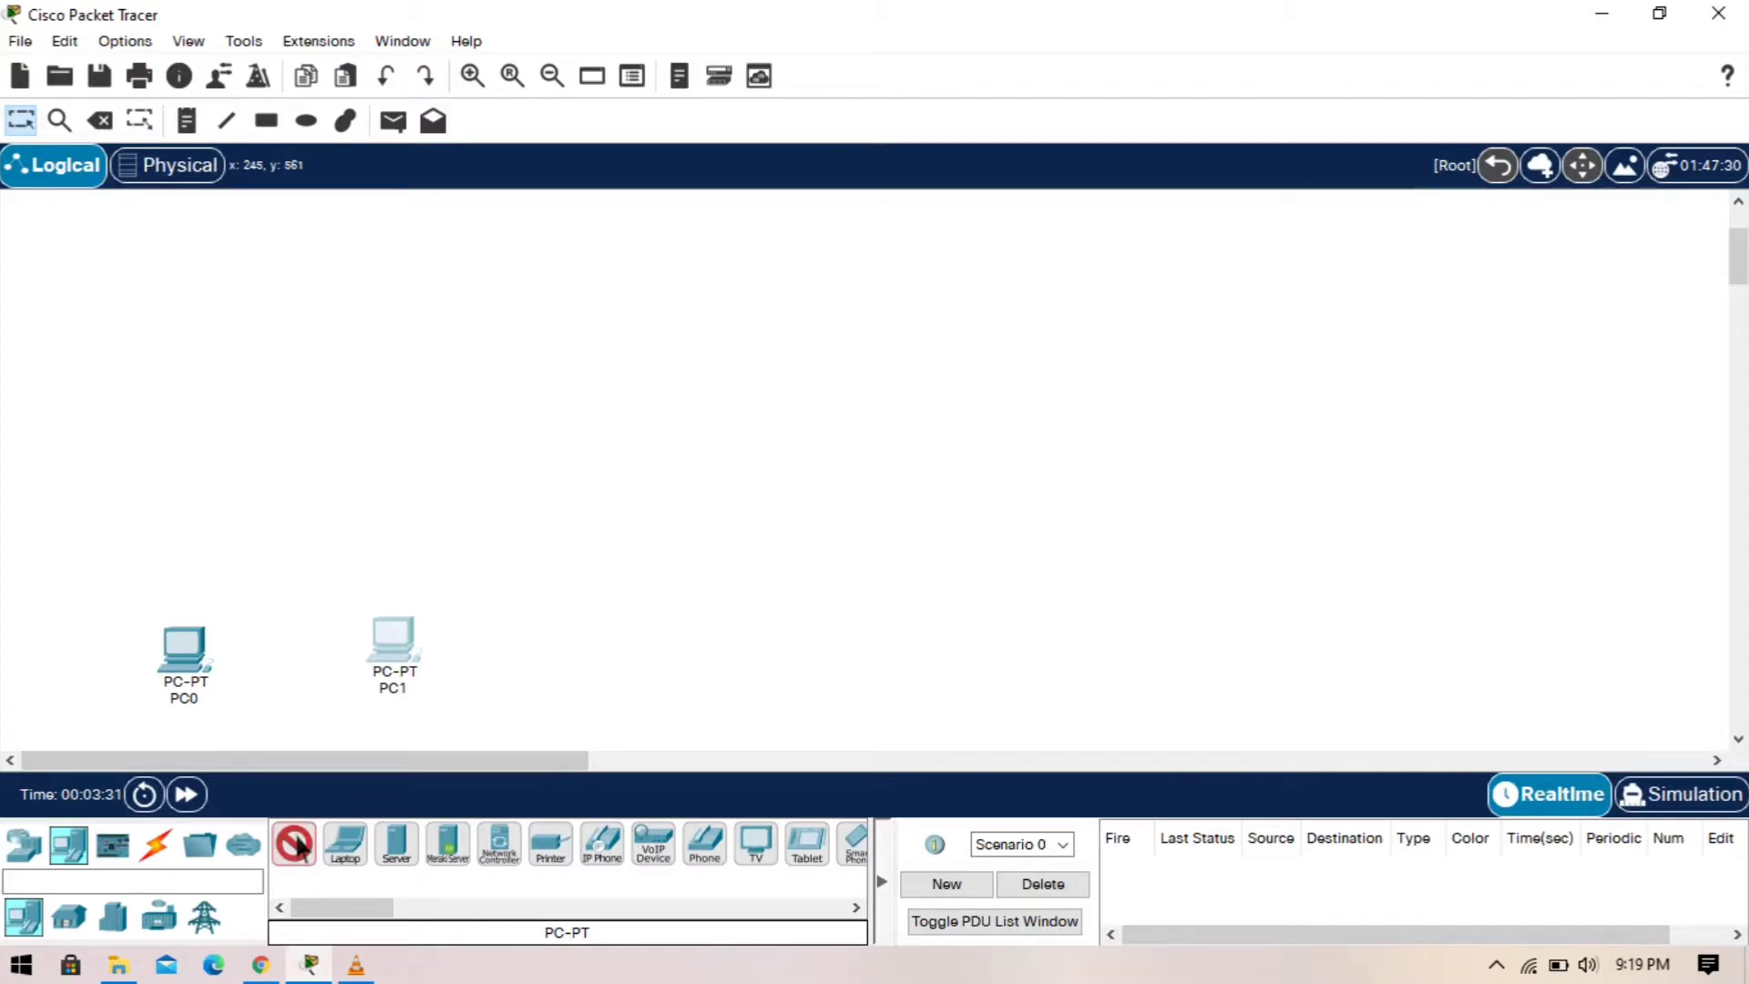
Step: Add three more PCs to the workspace: two side by side to the right of PC1, and one well above them
click(660, 553)
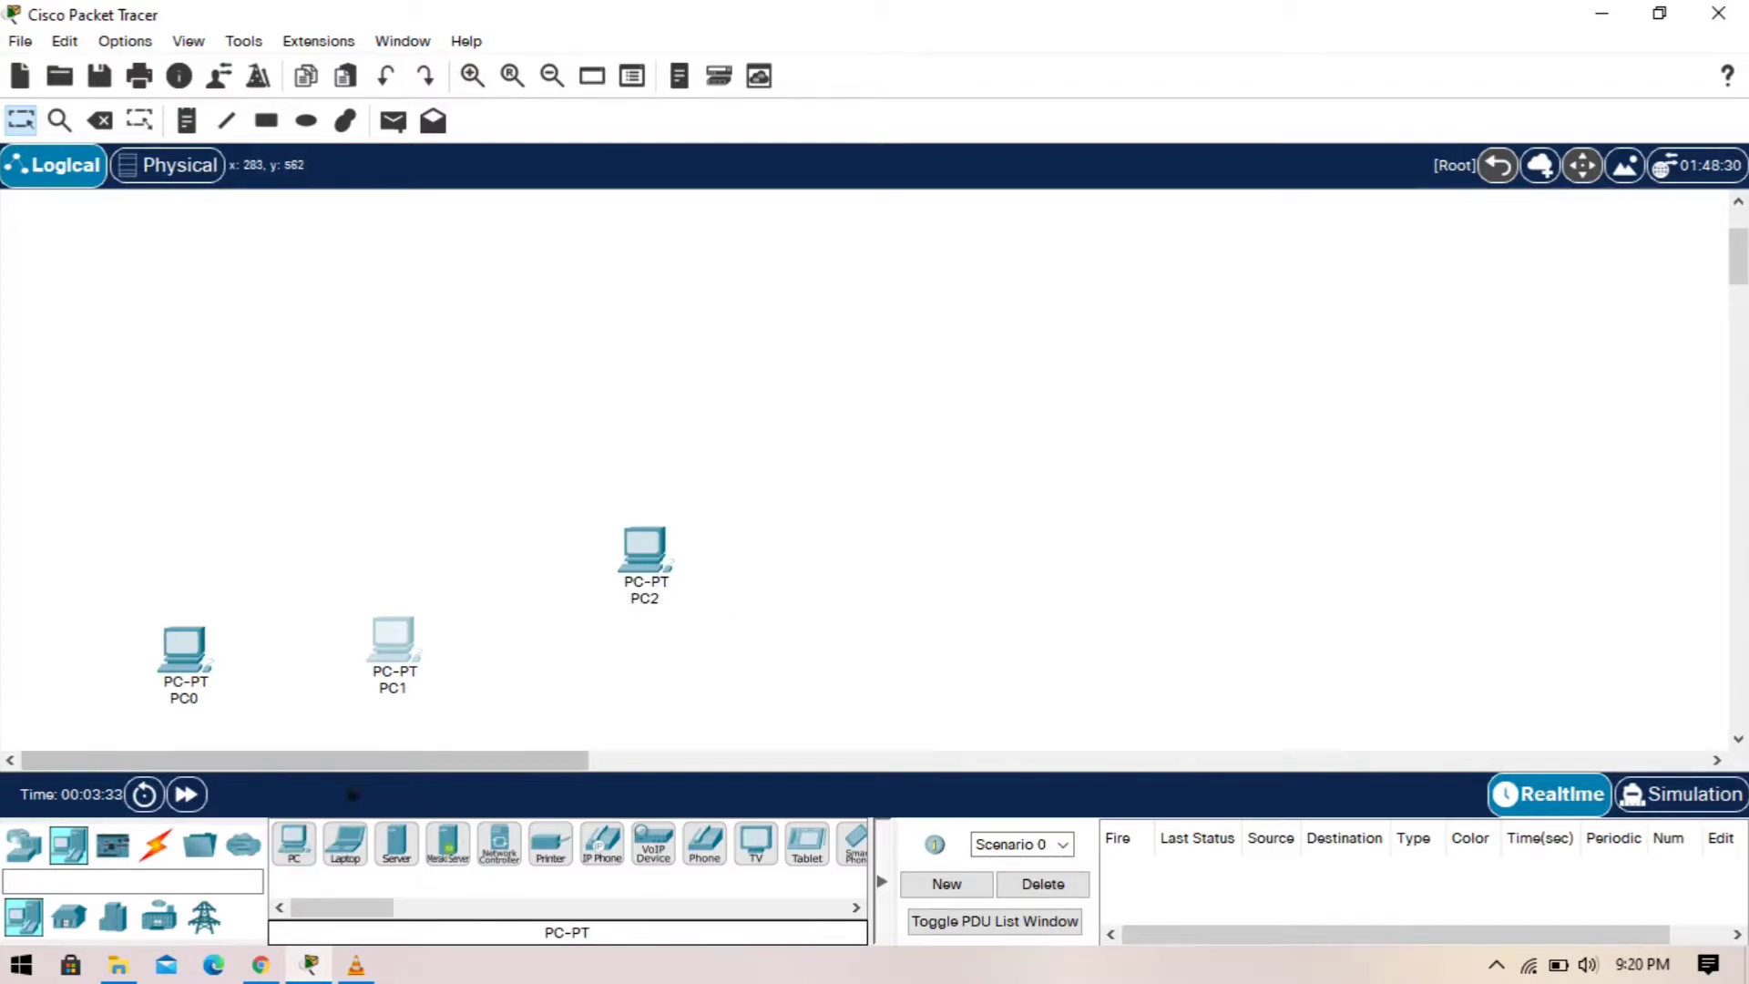
click(298, 845)
click(831, 537)
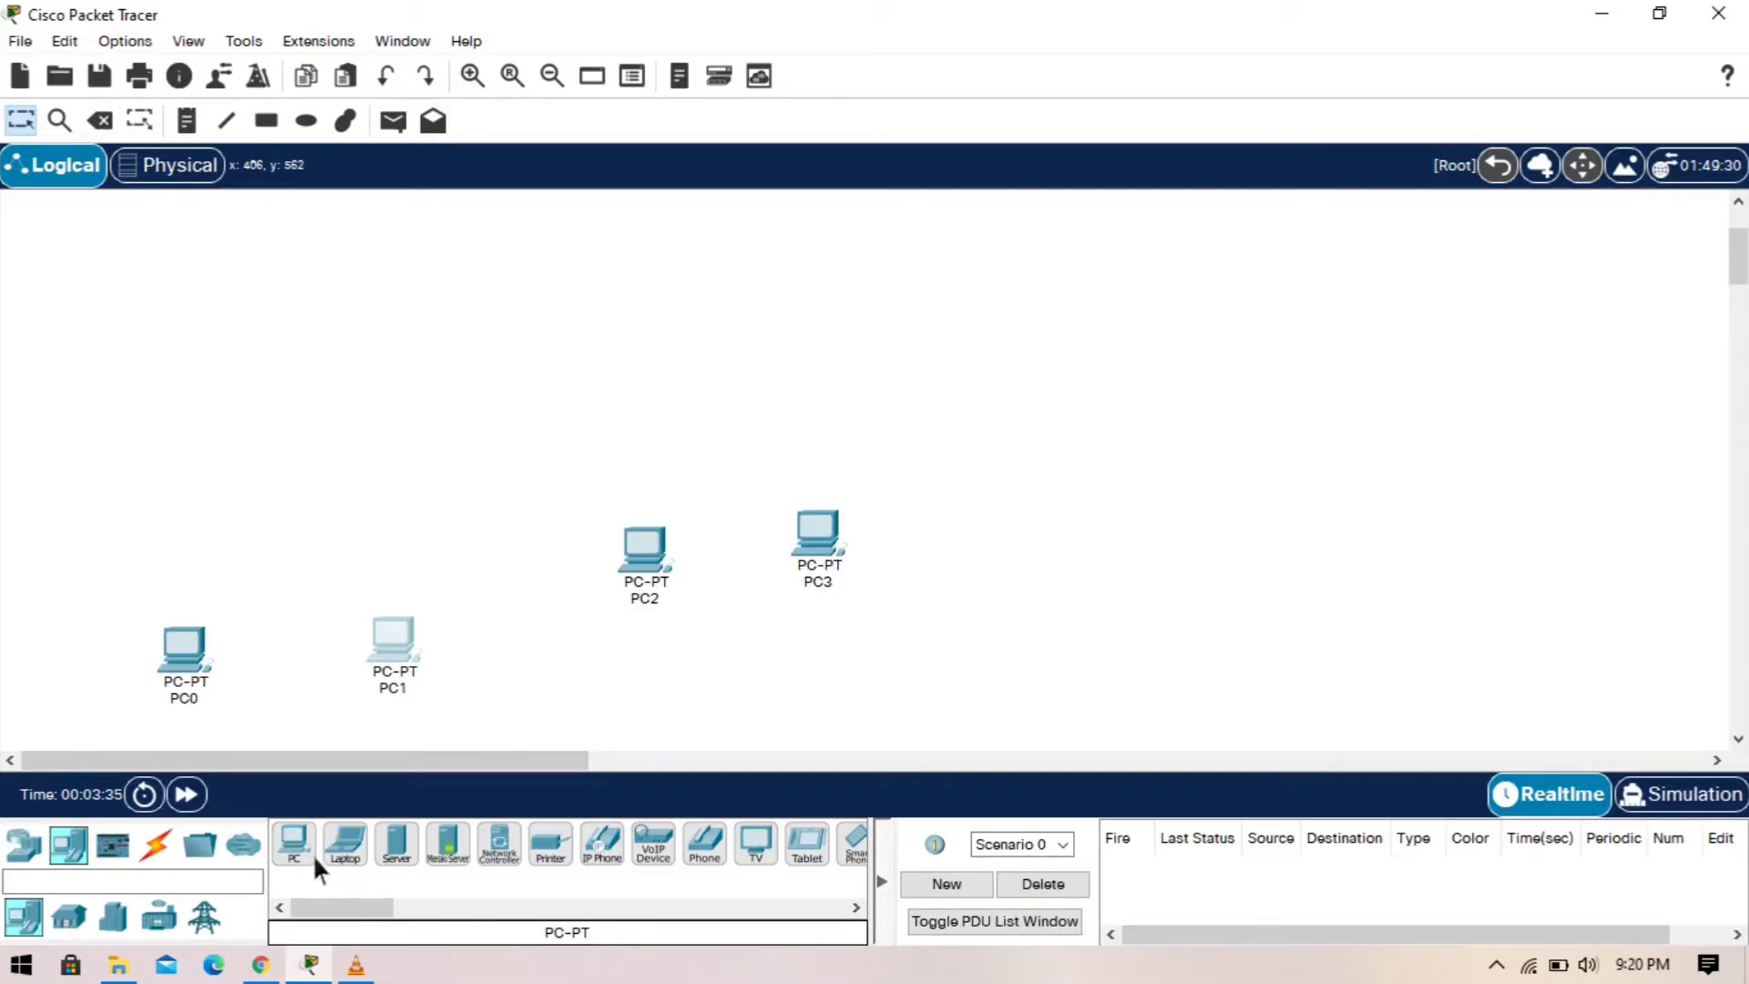
click(308, 847)
click(777, 287)
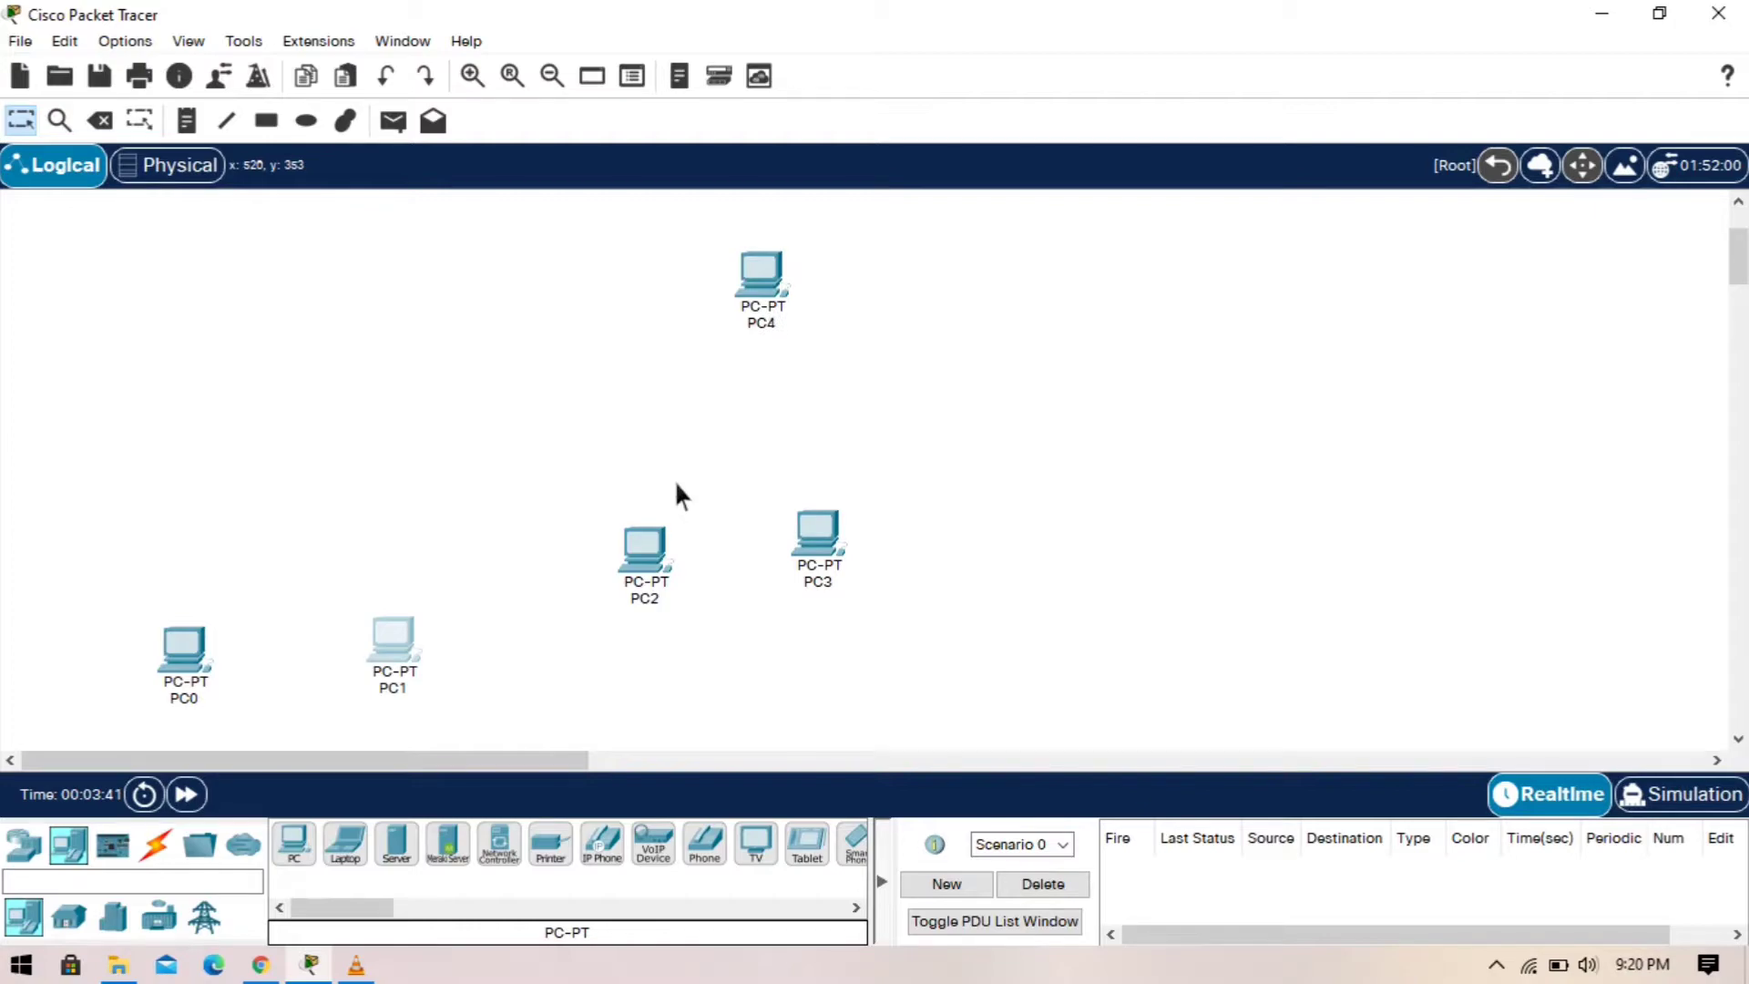
Step: Place one 2950-24 switch above PC0 and PC1 and another above PC2 and PC3, moving PC2 and PC3 lower
click(42, 840)
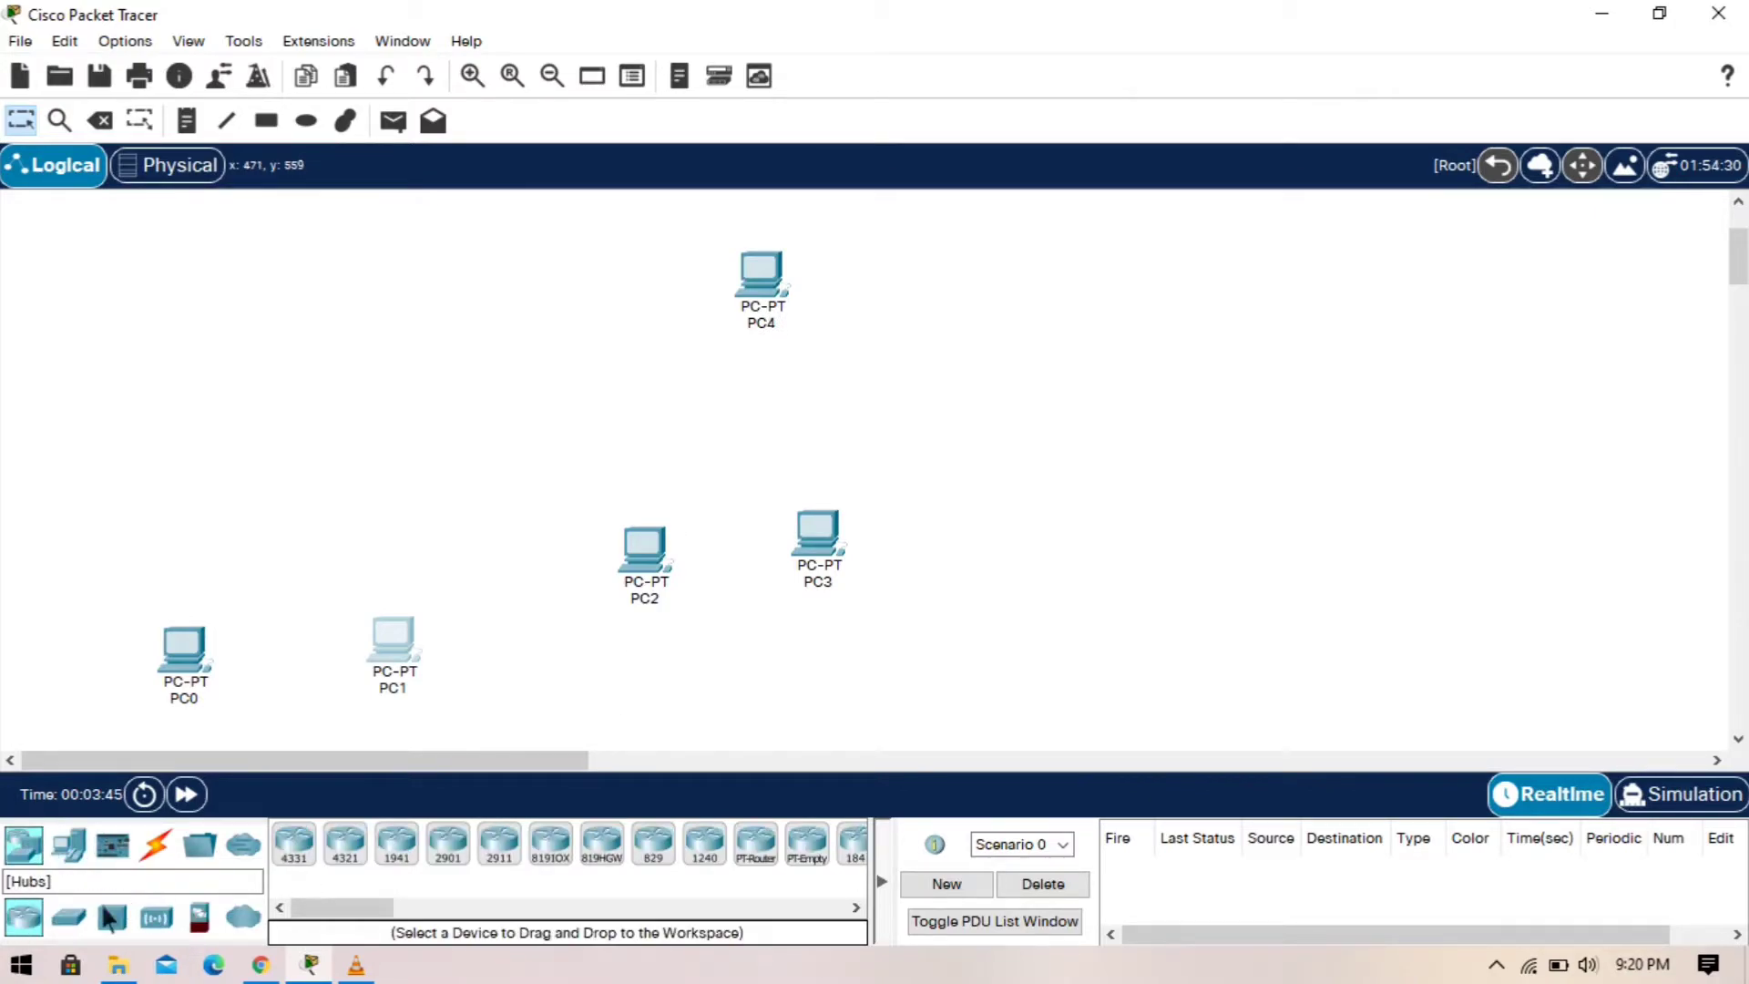
click(69, 918)
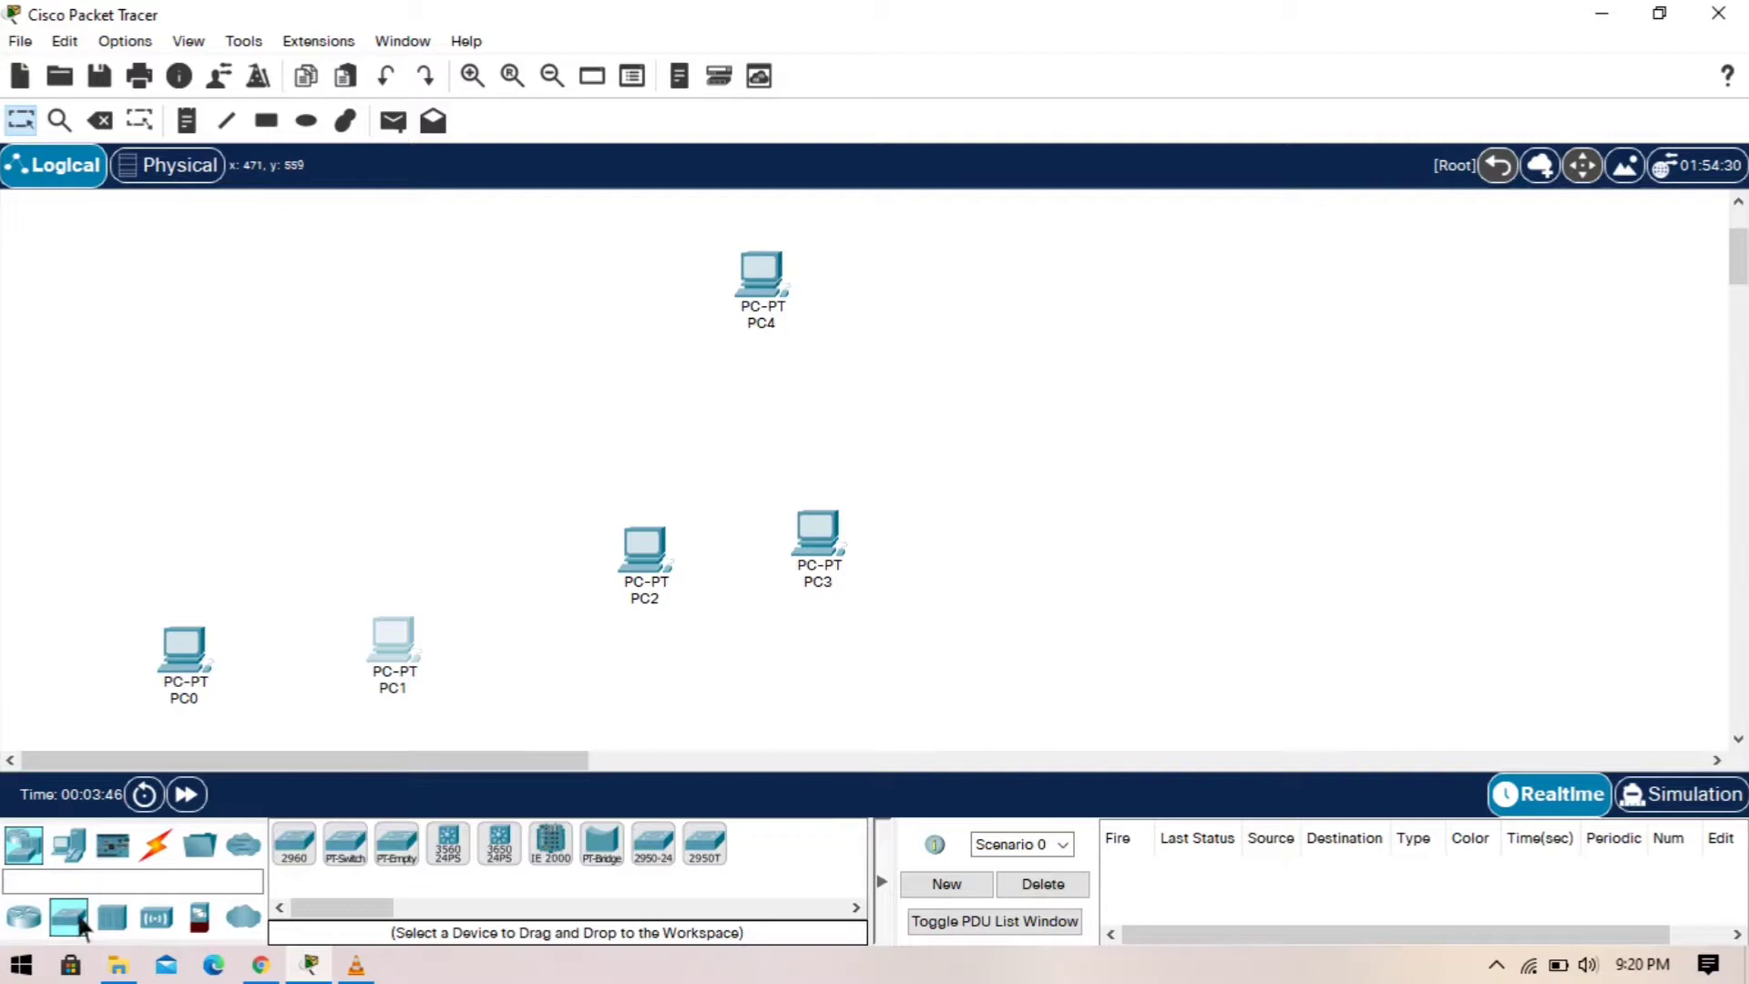
click(664, 849)
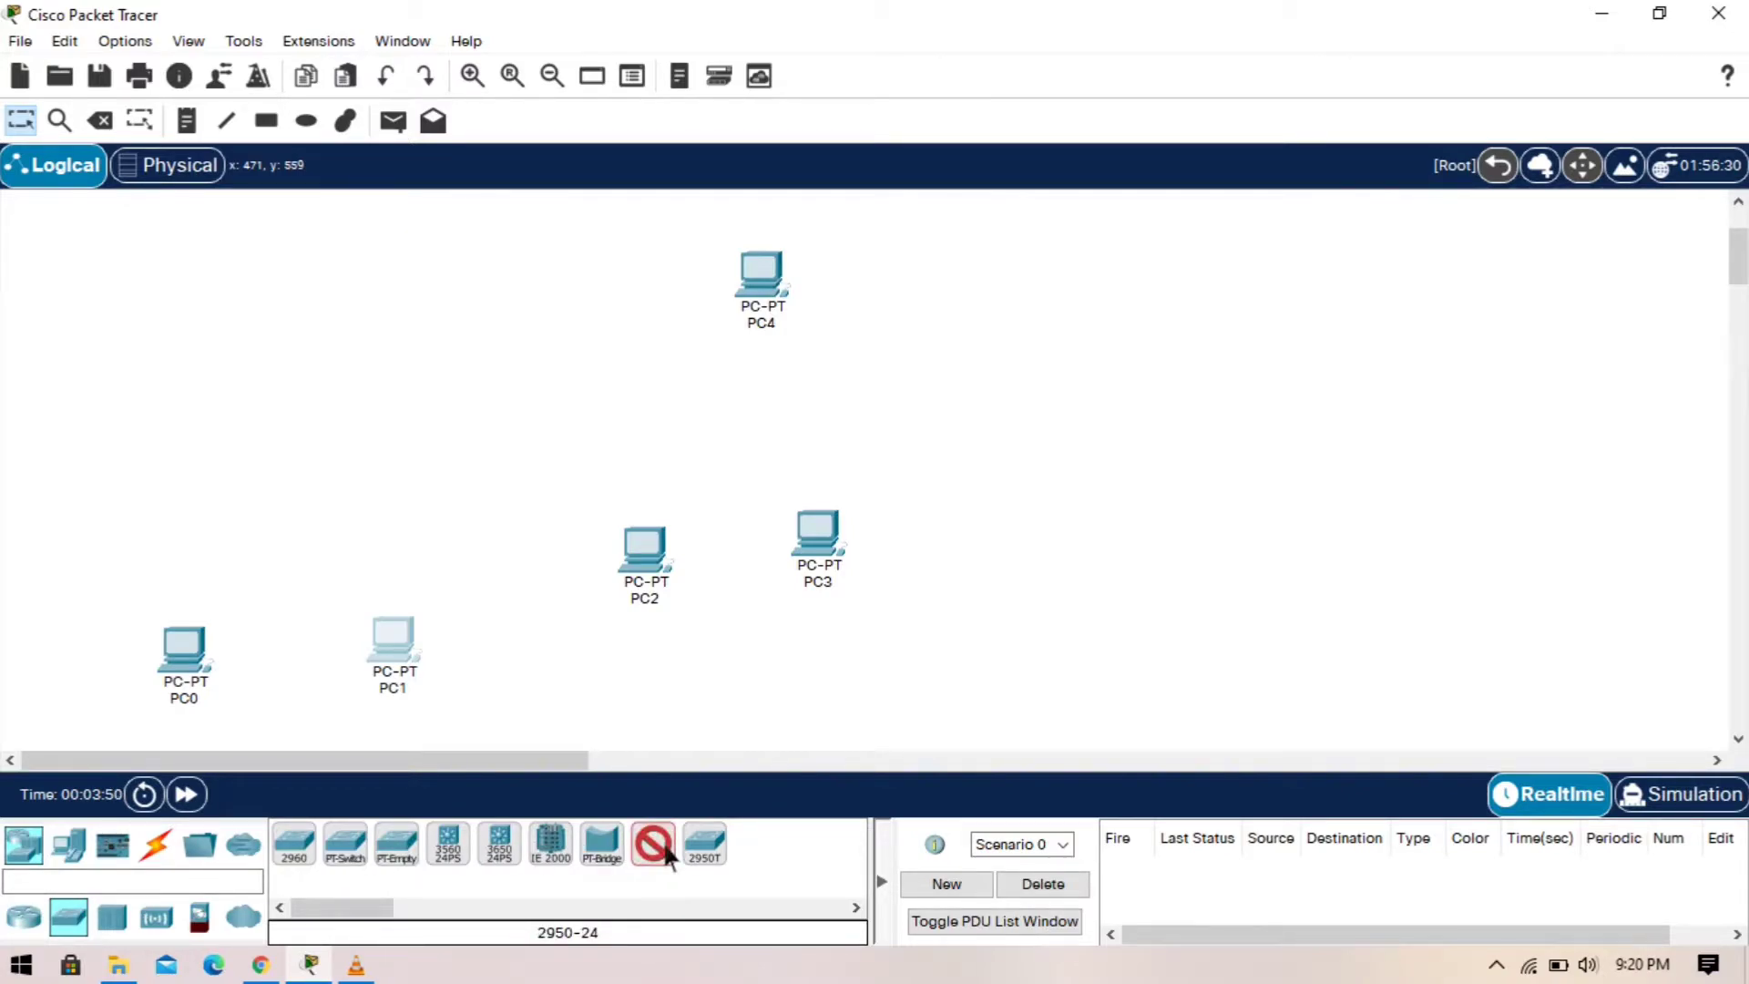
click(290, 488)
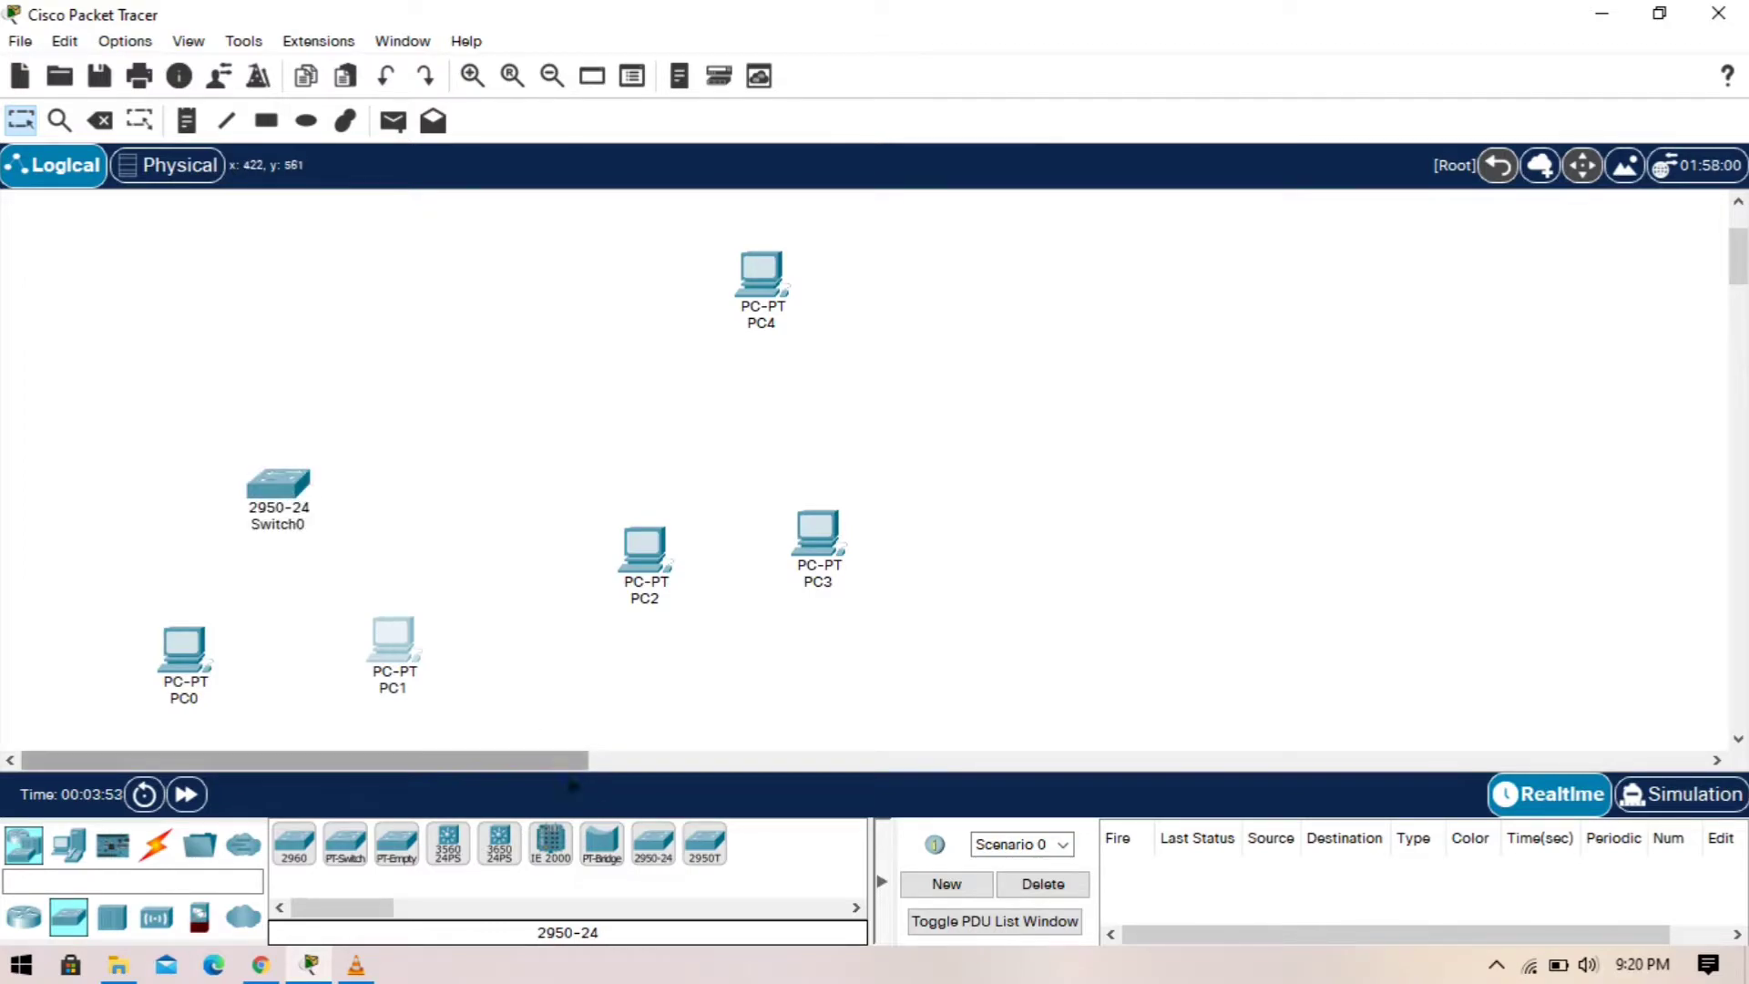
click(663, 852)
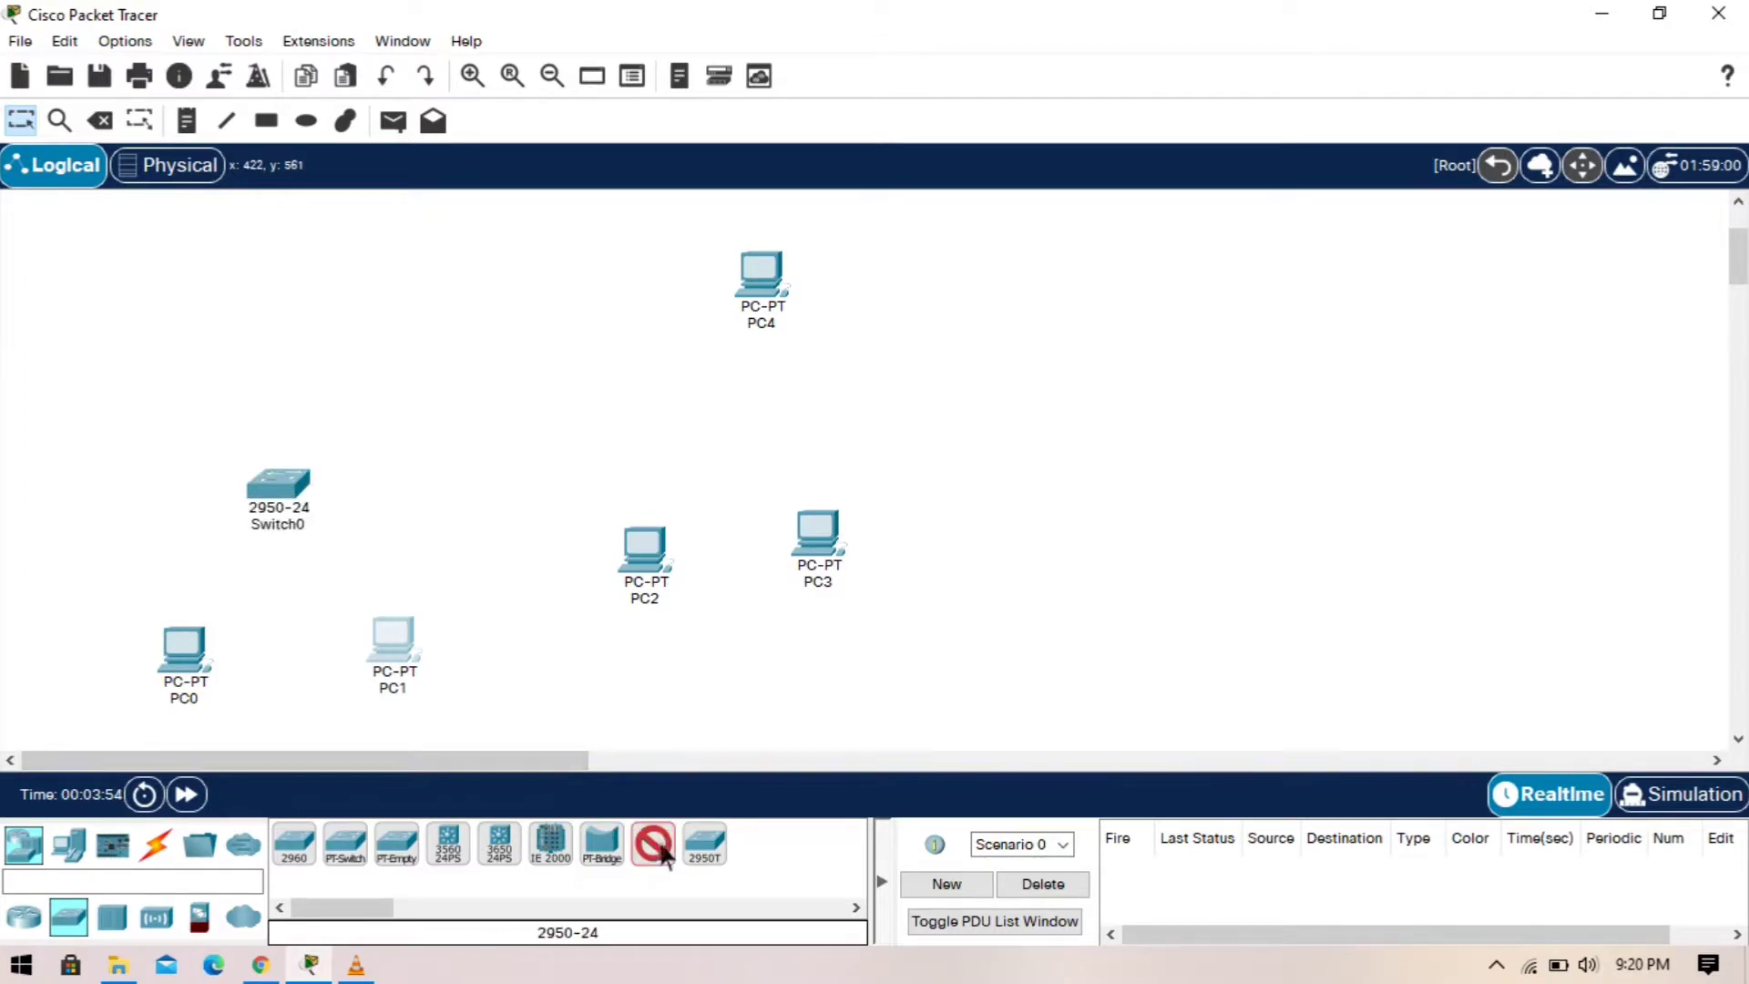
click(718, 446)
drag(659, 563, 648, 636)
drag(816, 533, 789, 595)
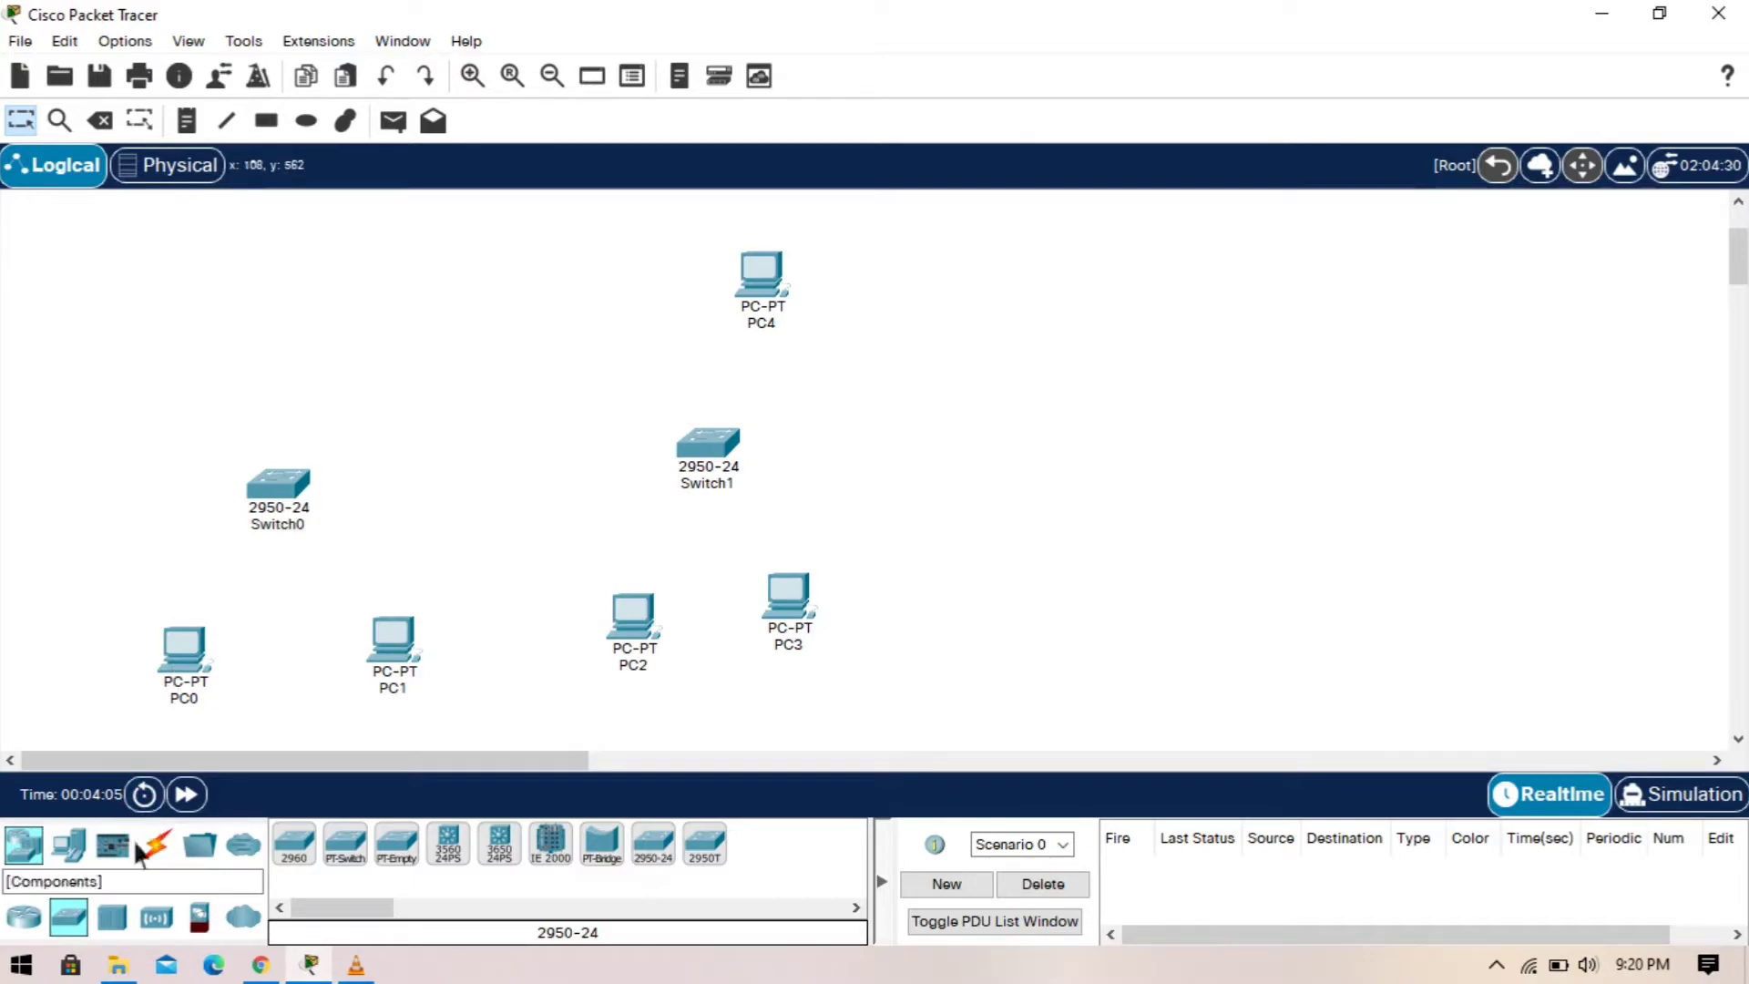
Step: Place an 1841 router above and to the left of Switch0
click(24, 914)
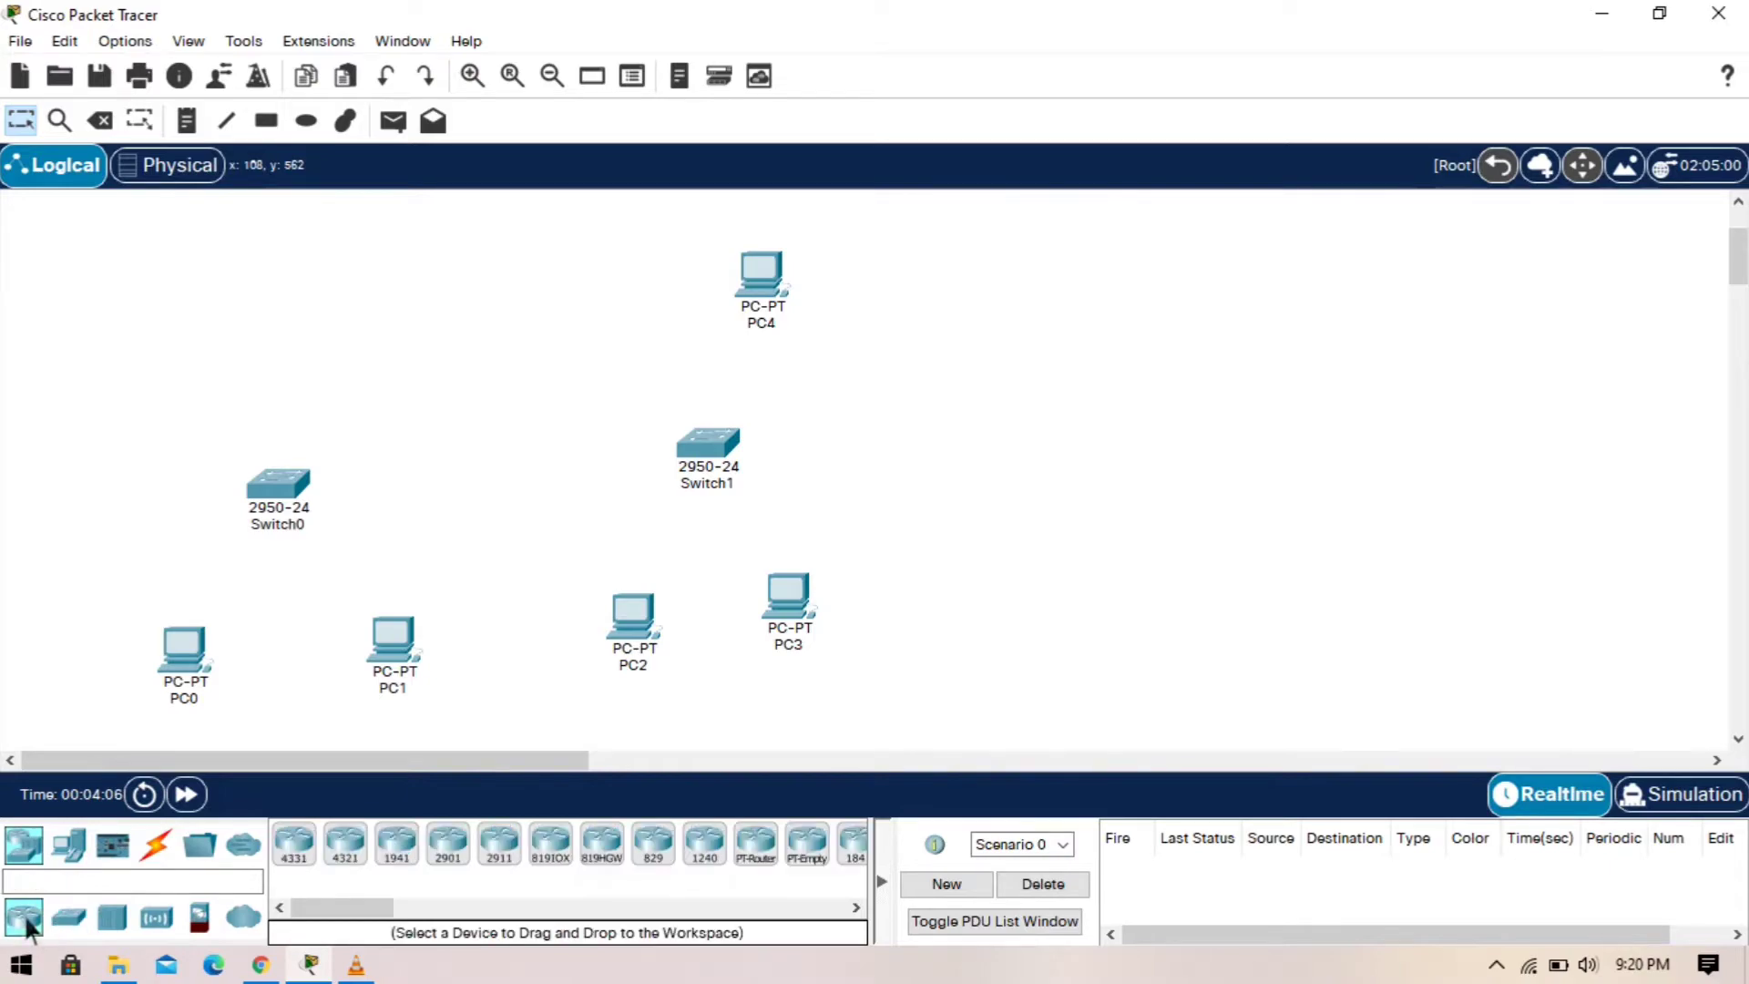
click(889, 873)
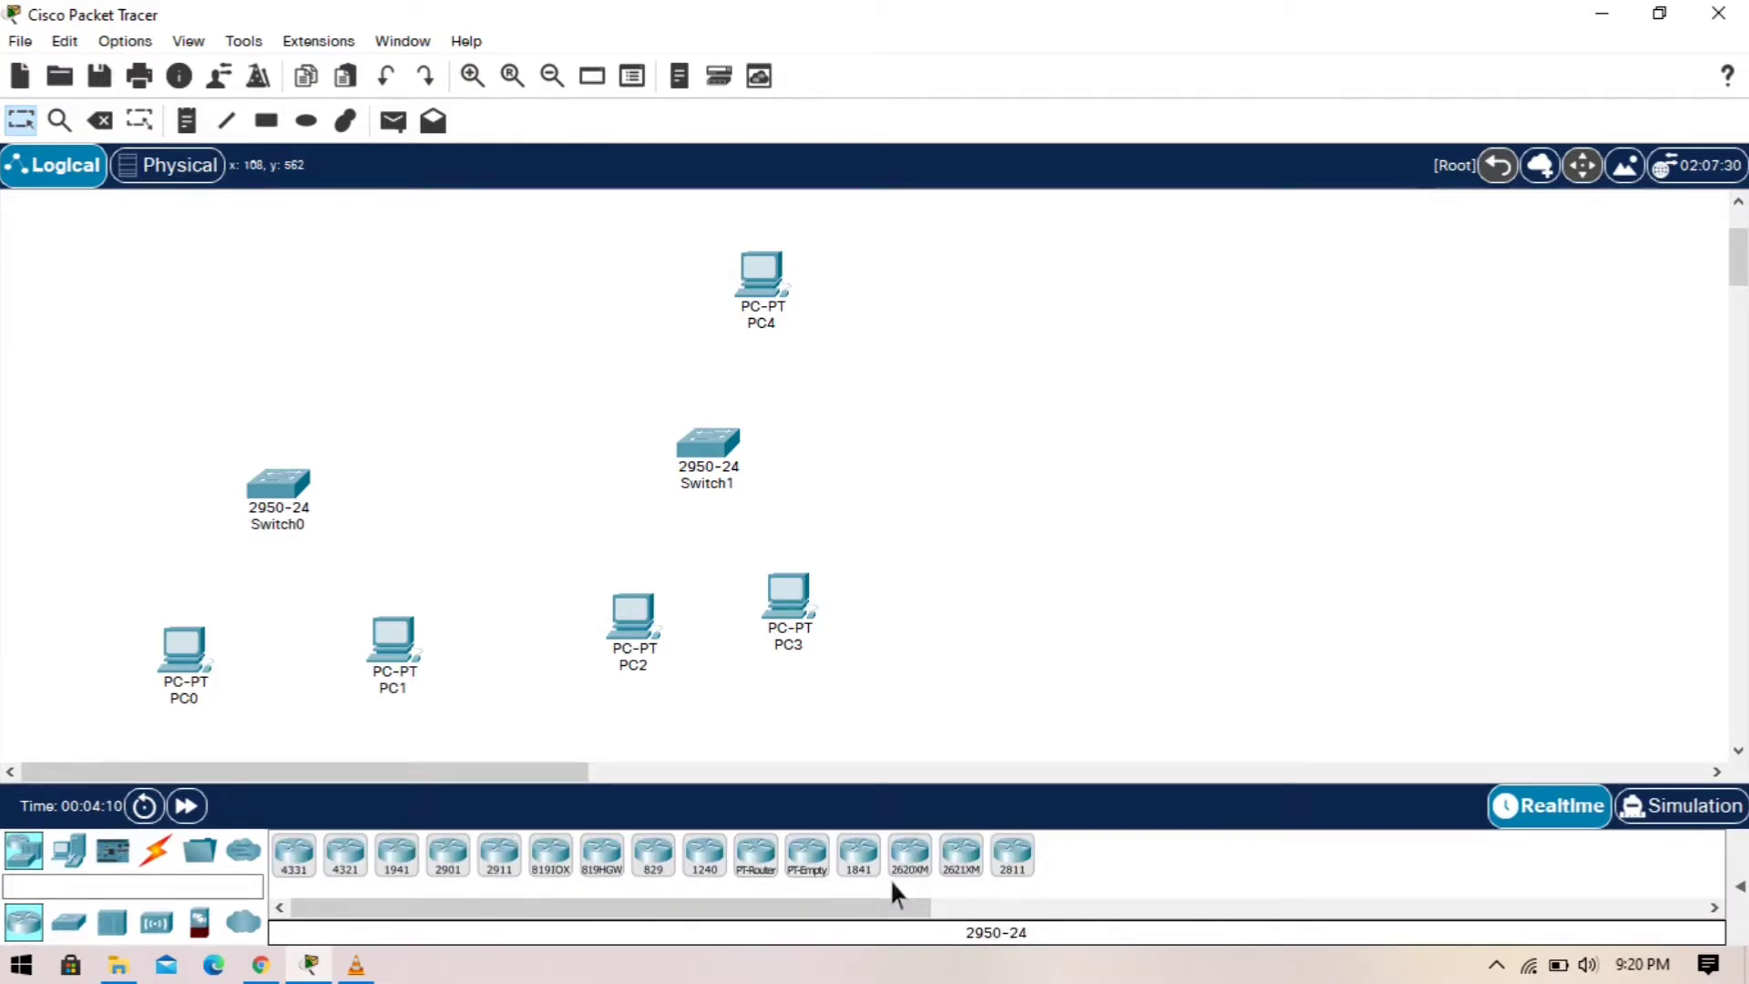
click(859, 861)
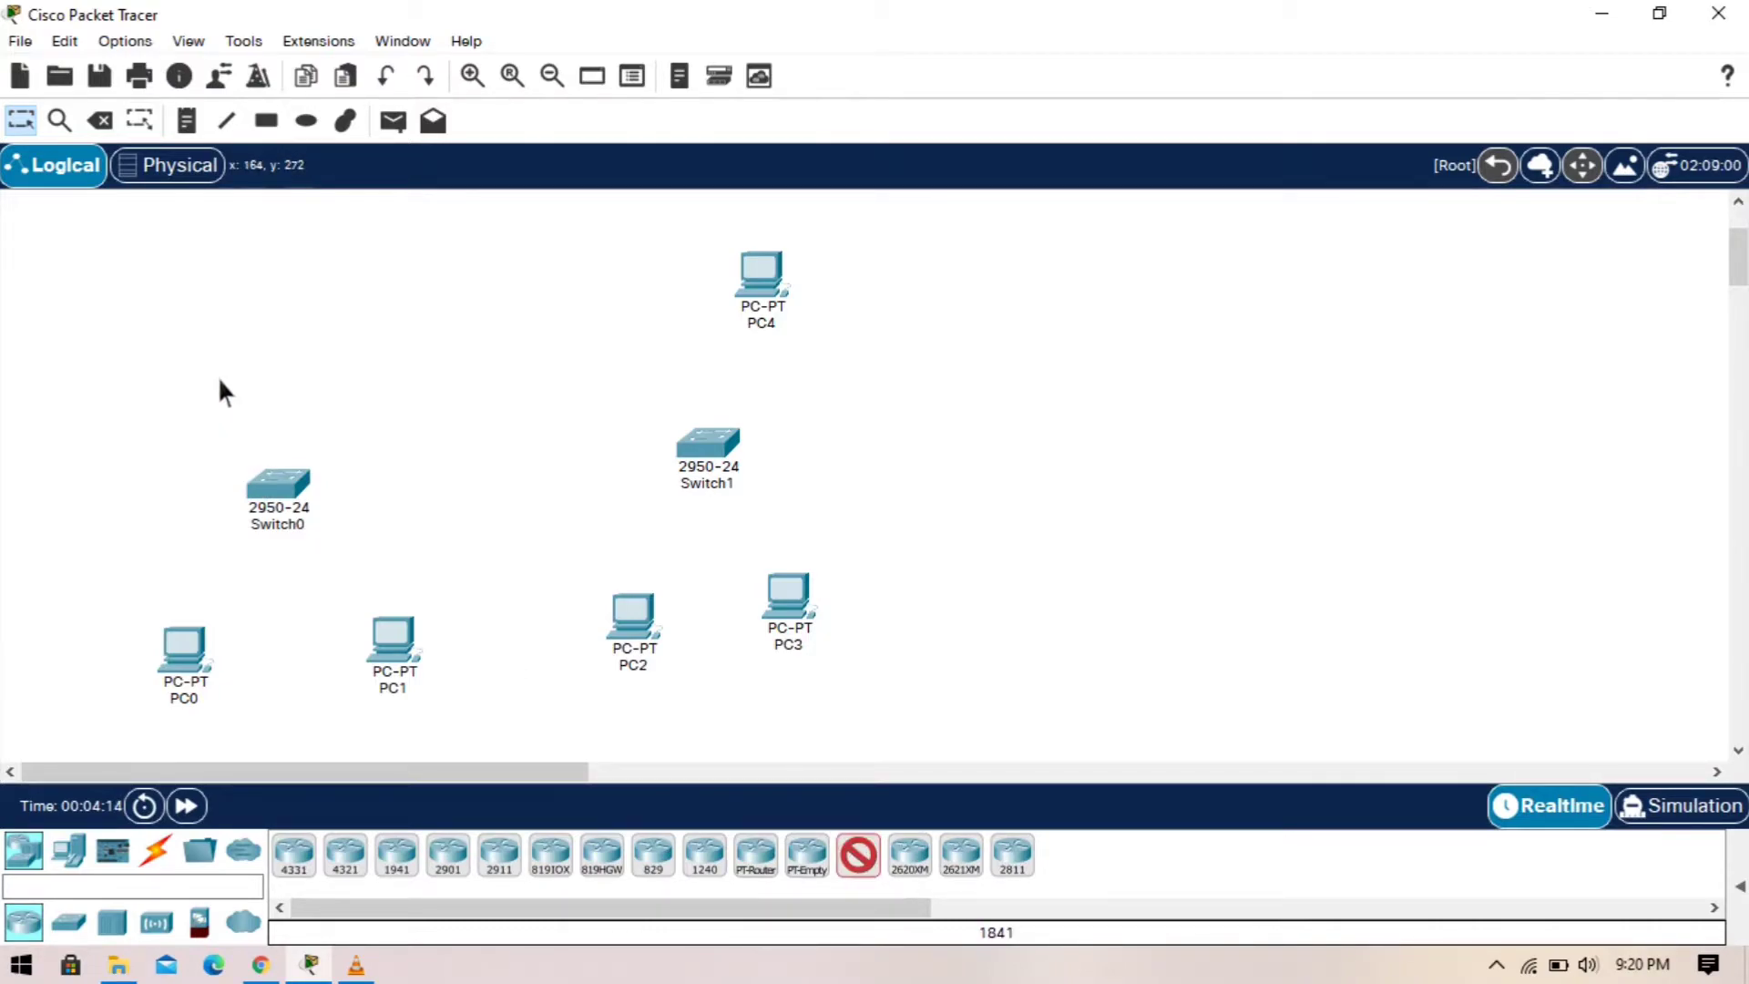
click(178, 377)
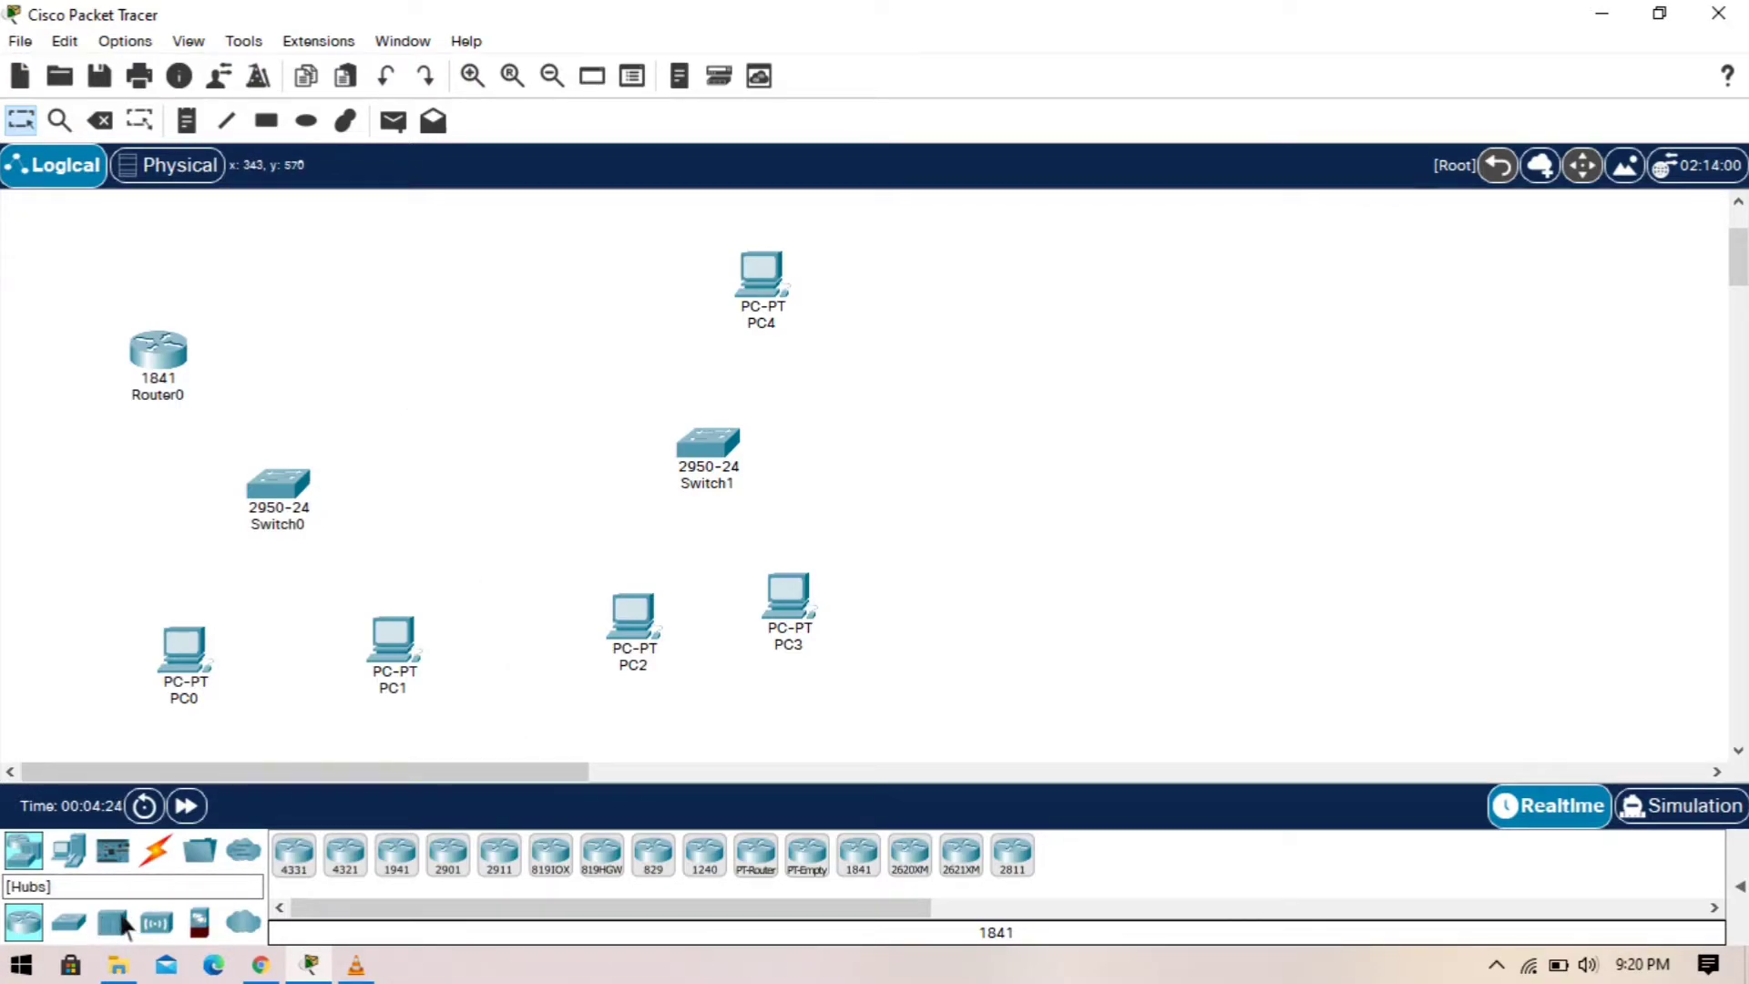
Step: Place a WRT300N wireless router near the top of the workspace, between the 1841 router and PC4
click(68, 853)
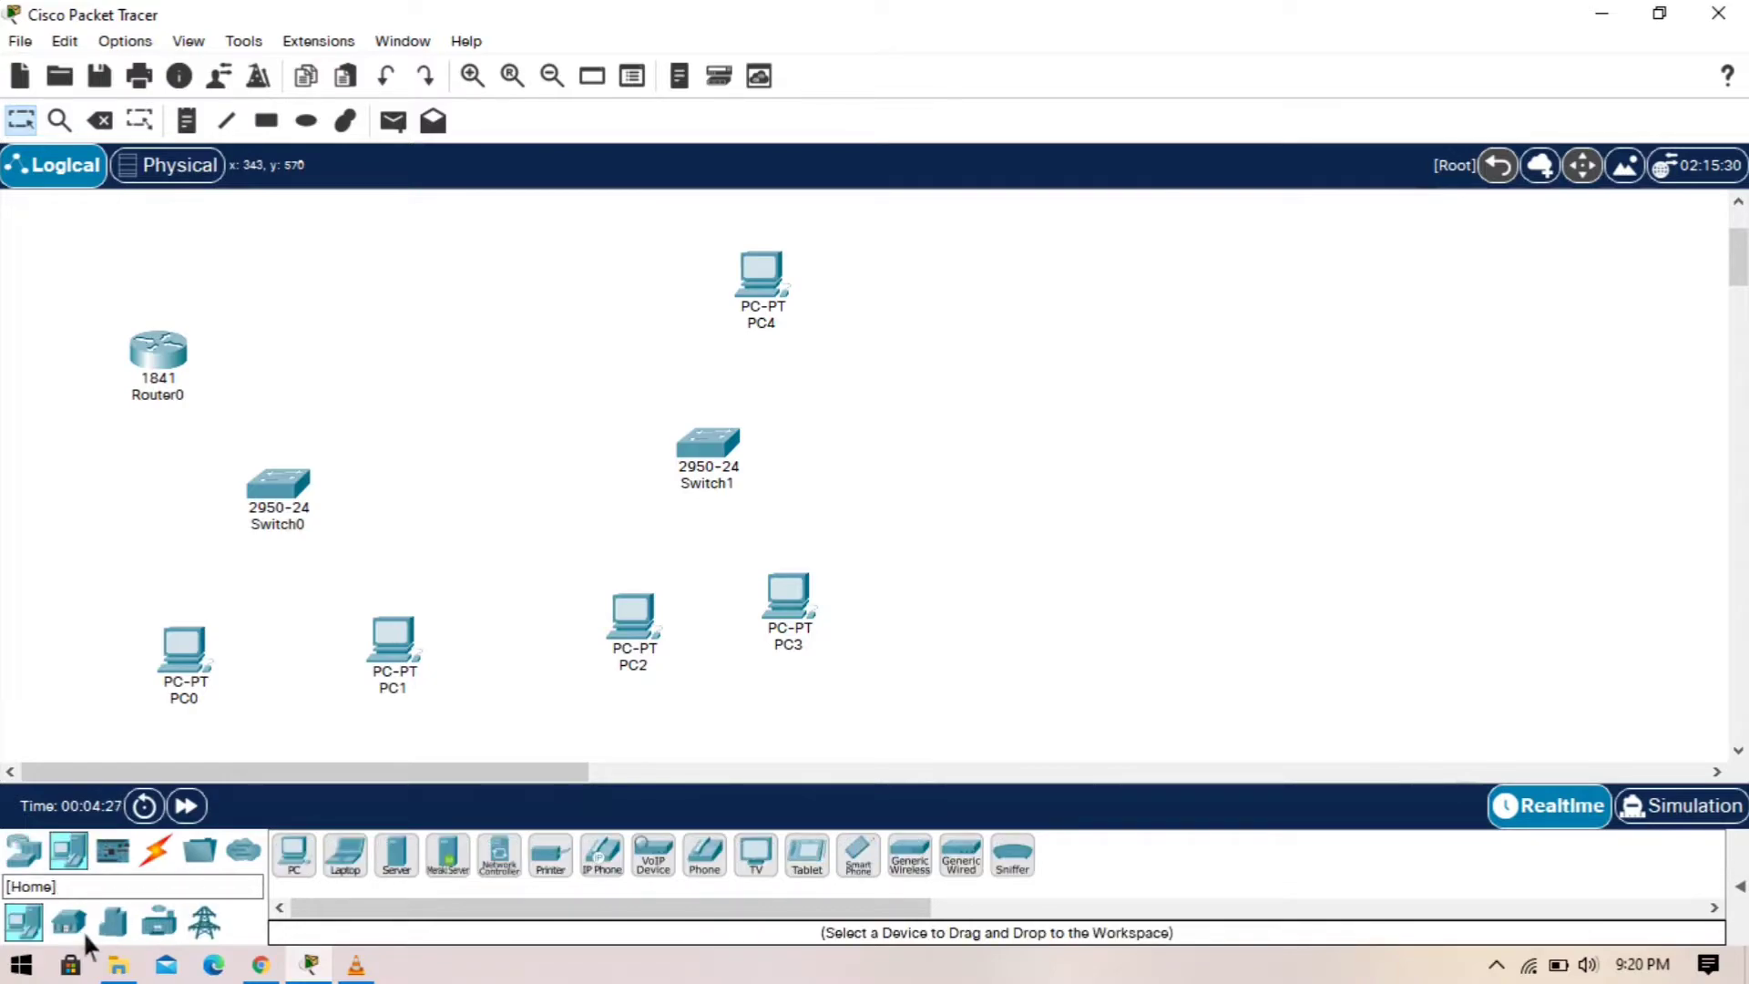
click(35, 855)
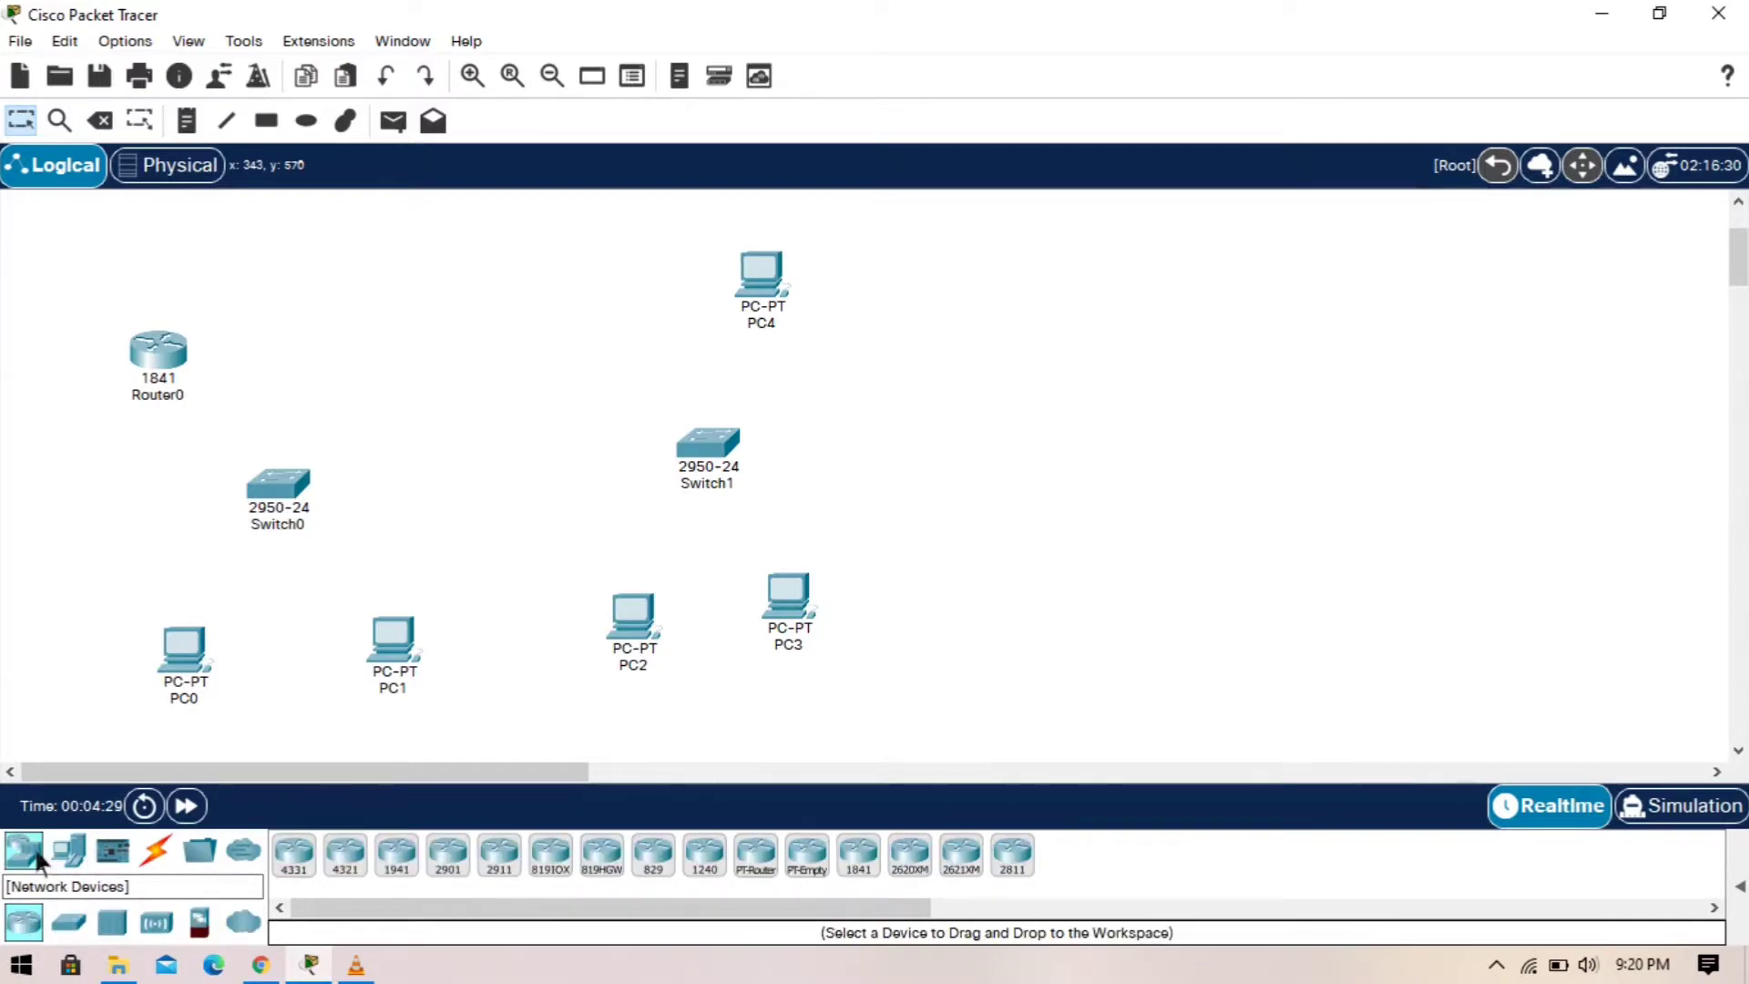
click(117, 923)
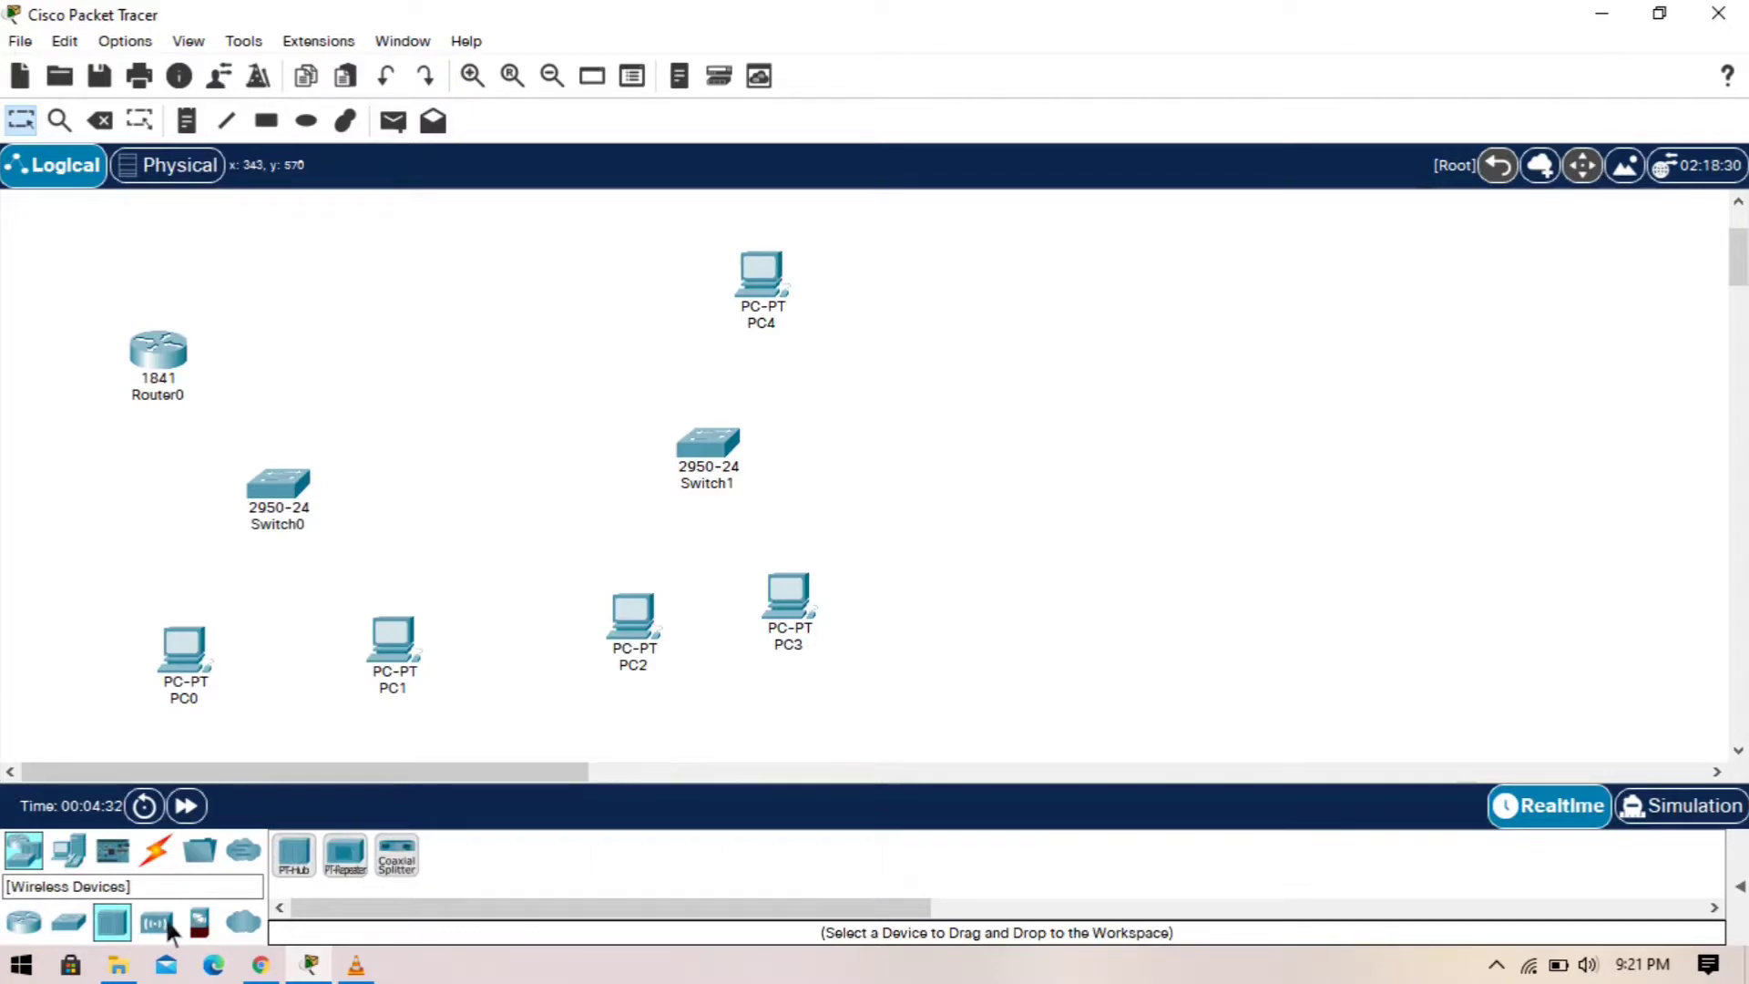
click(169, 929)
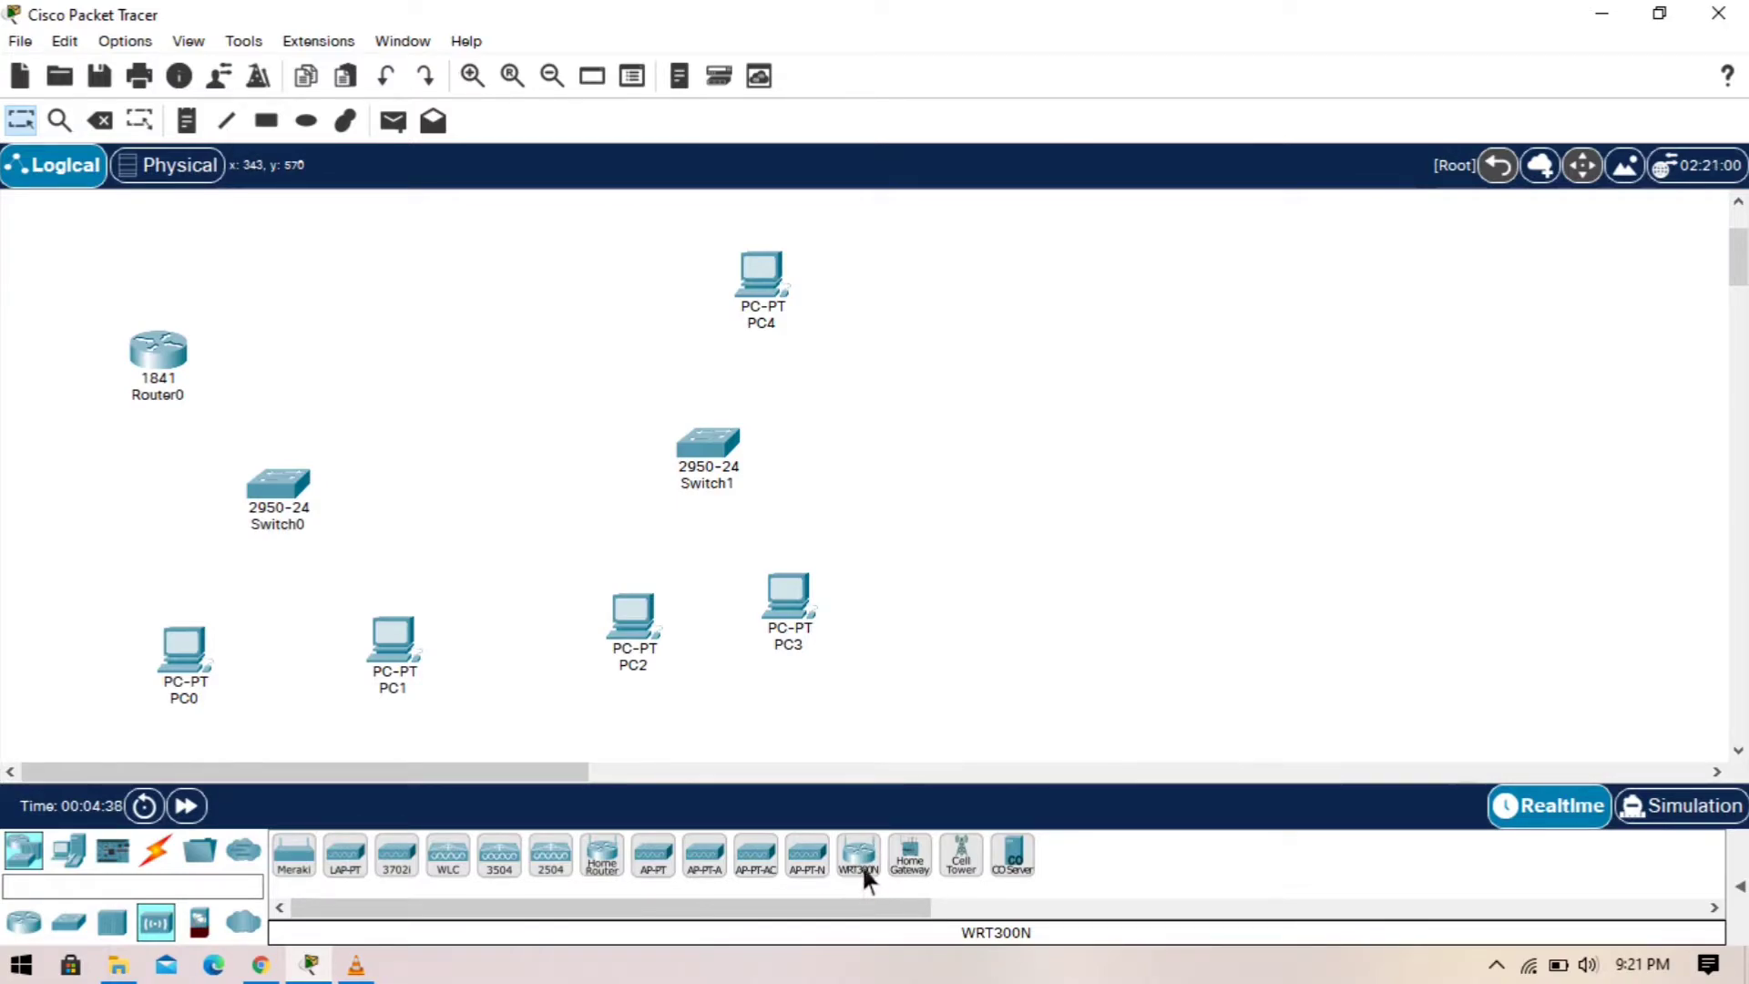
click(863, 865)
click(478, 257)
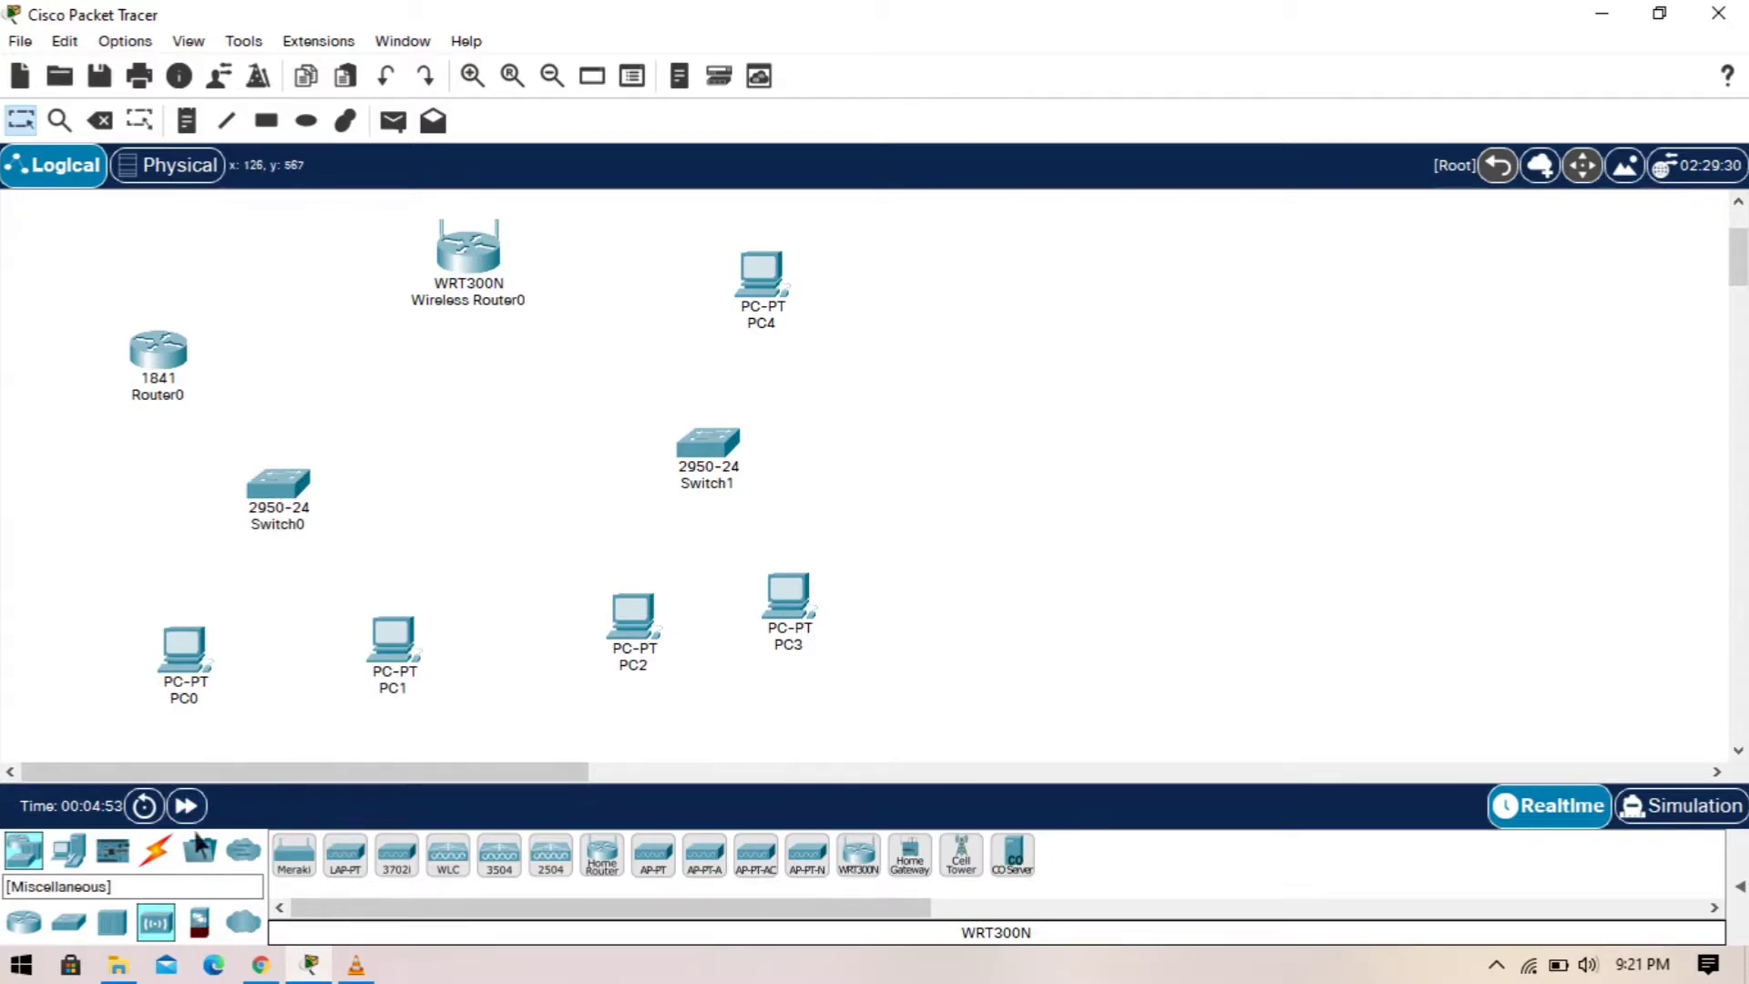
Step: Connect Switch0's FastEthernet0/1 to PC0's FastEthernet0 with a copper straight-through cable
click(156, 845)
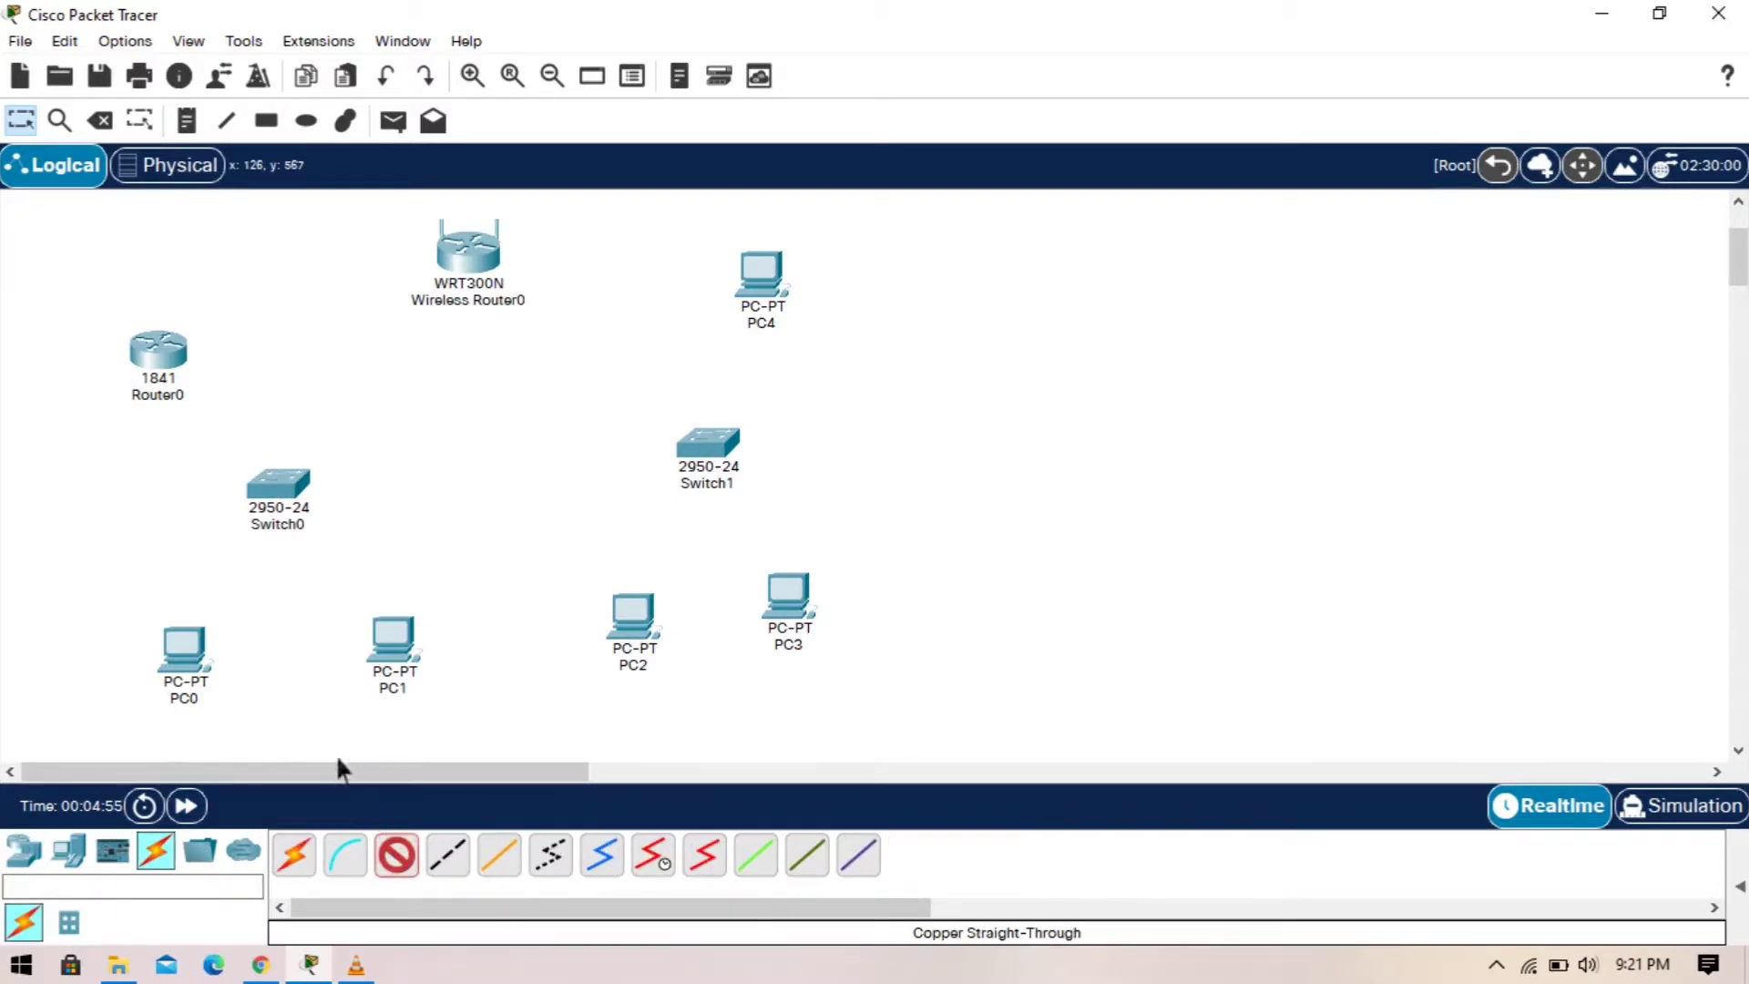
click(283, 499)
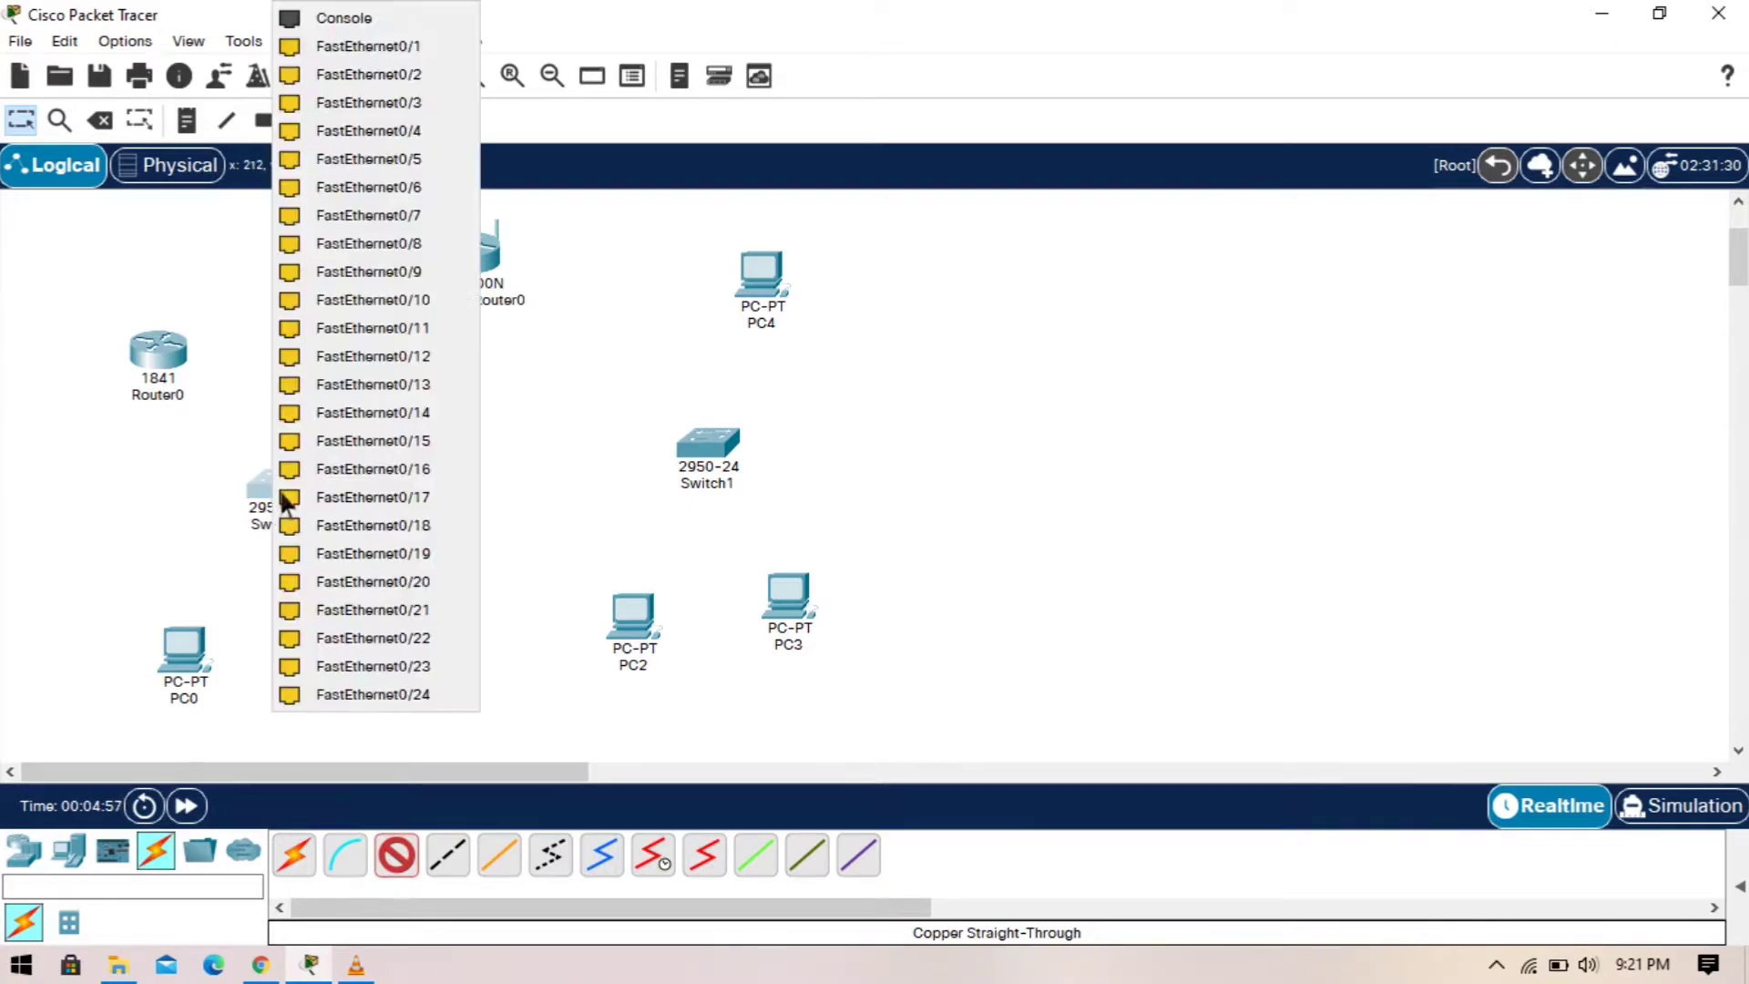
click(397, 46)
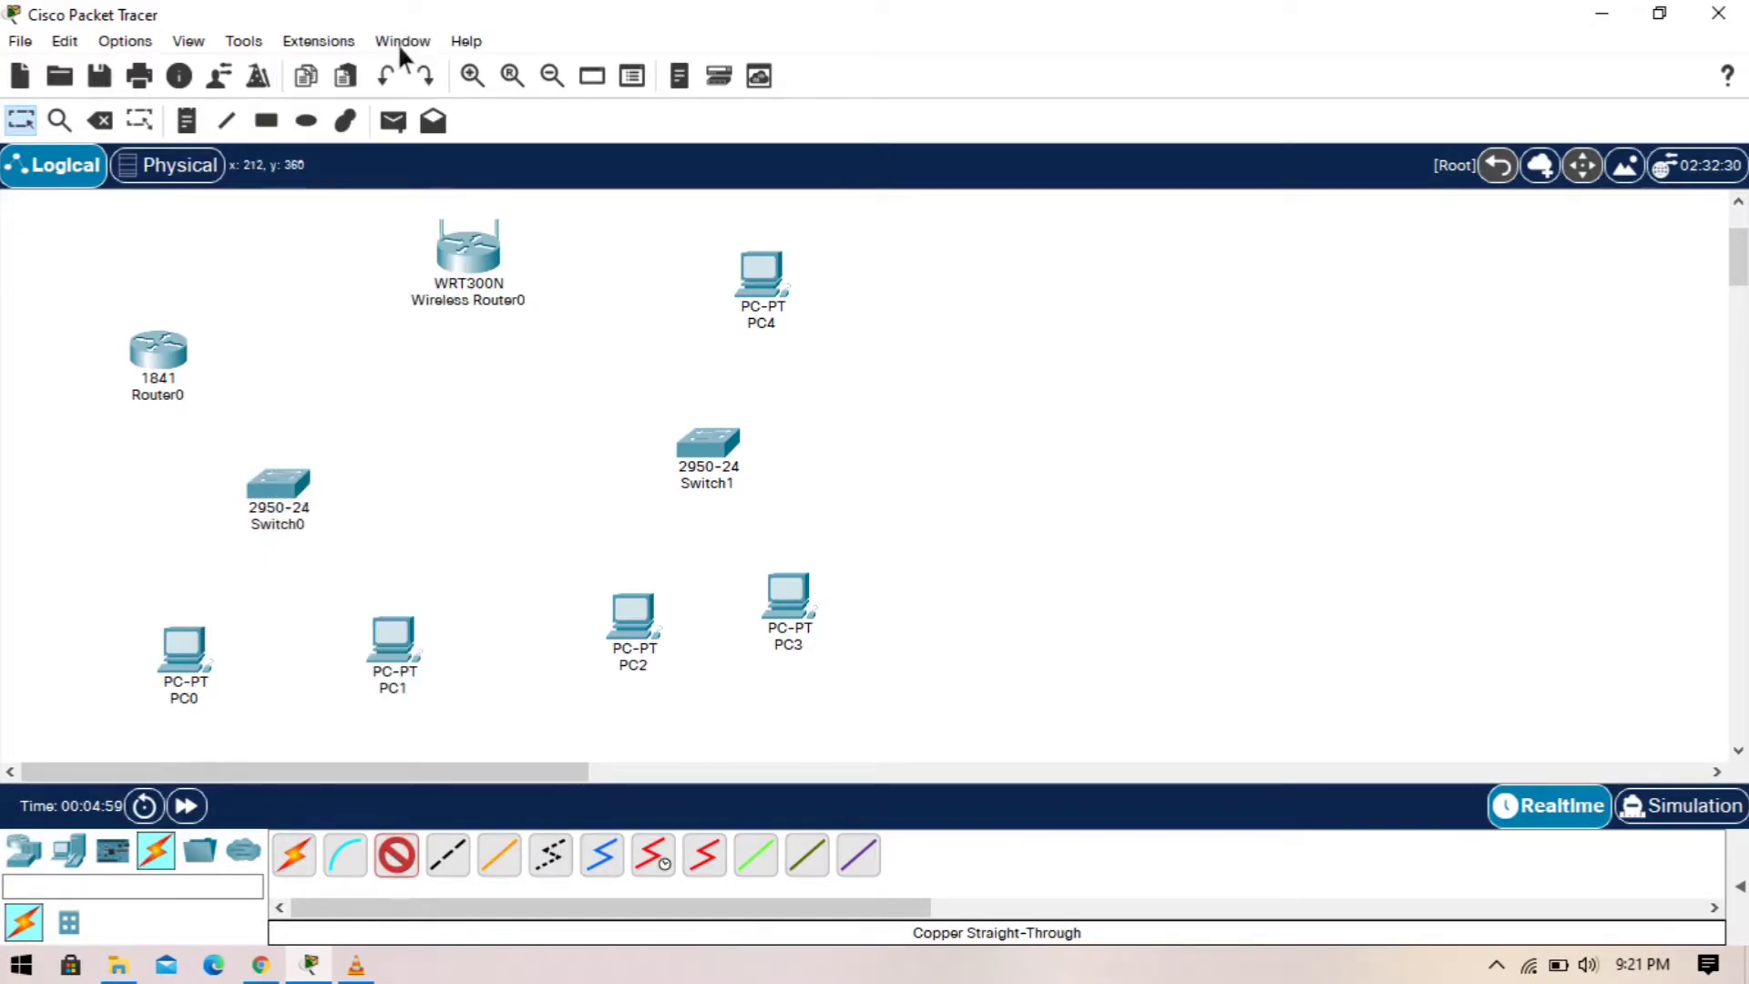
click(197, 652)
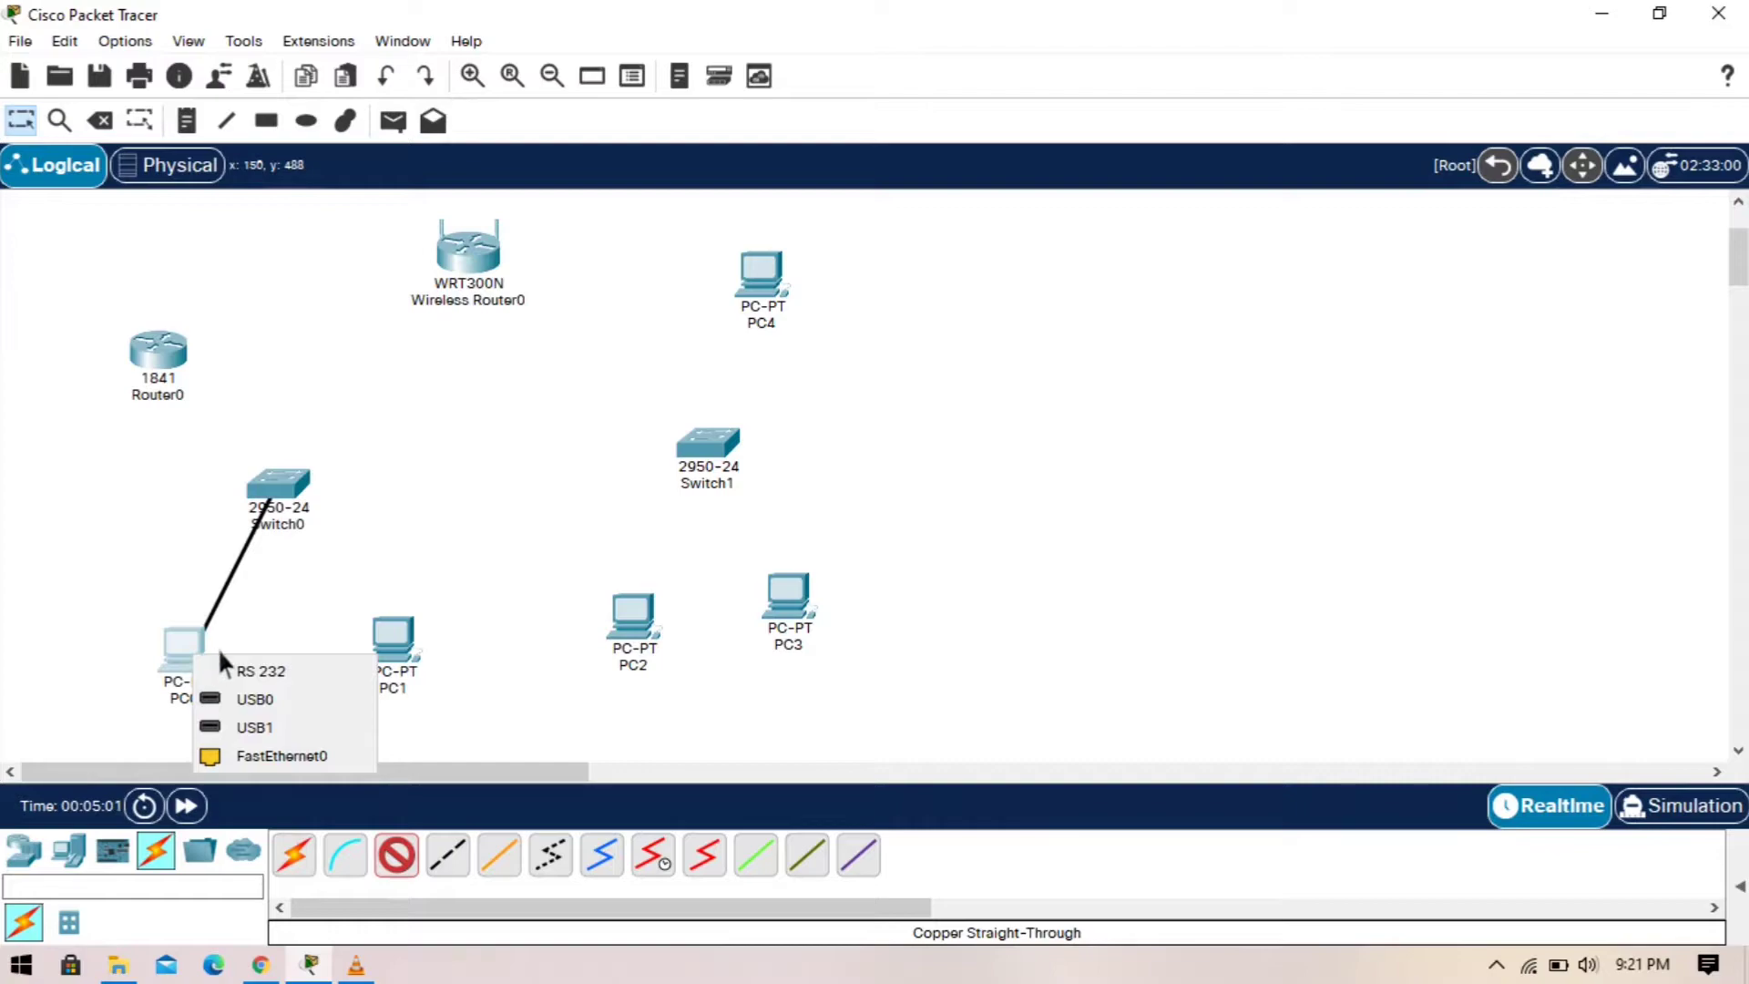
click(278, 763)
Step: Connect Switch0's FastEthernet0/2 to PC1's FastEthernet0 with a copper straight-through cable
click(396, 854)
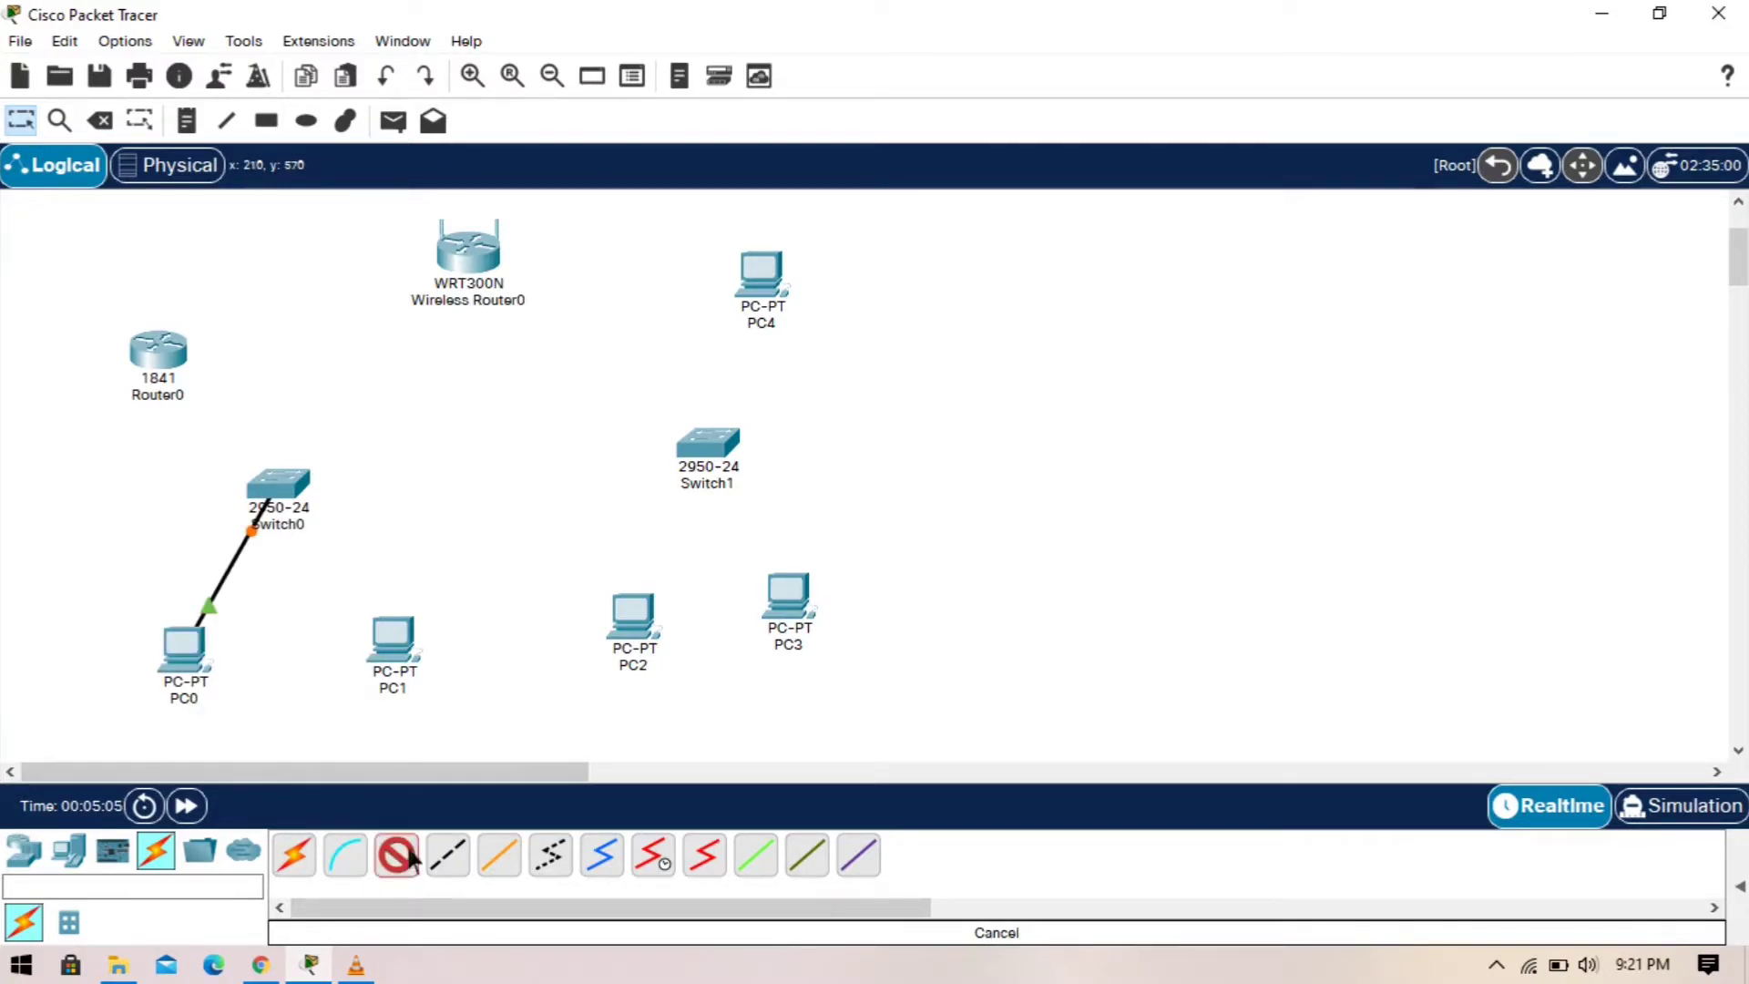
click(315, 488)
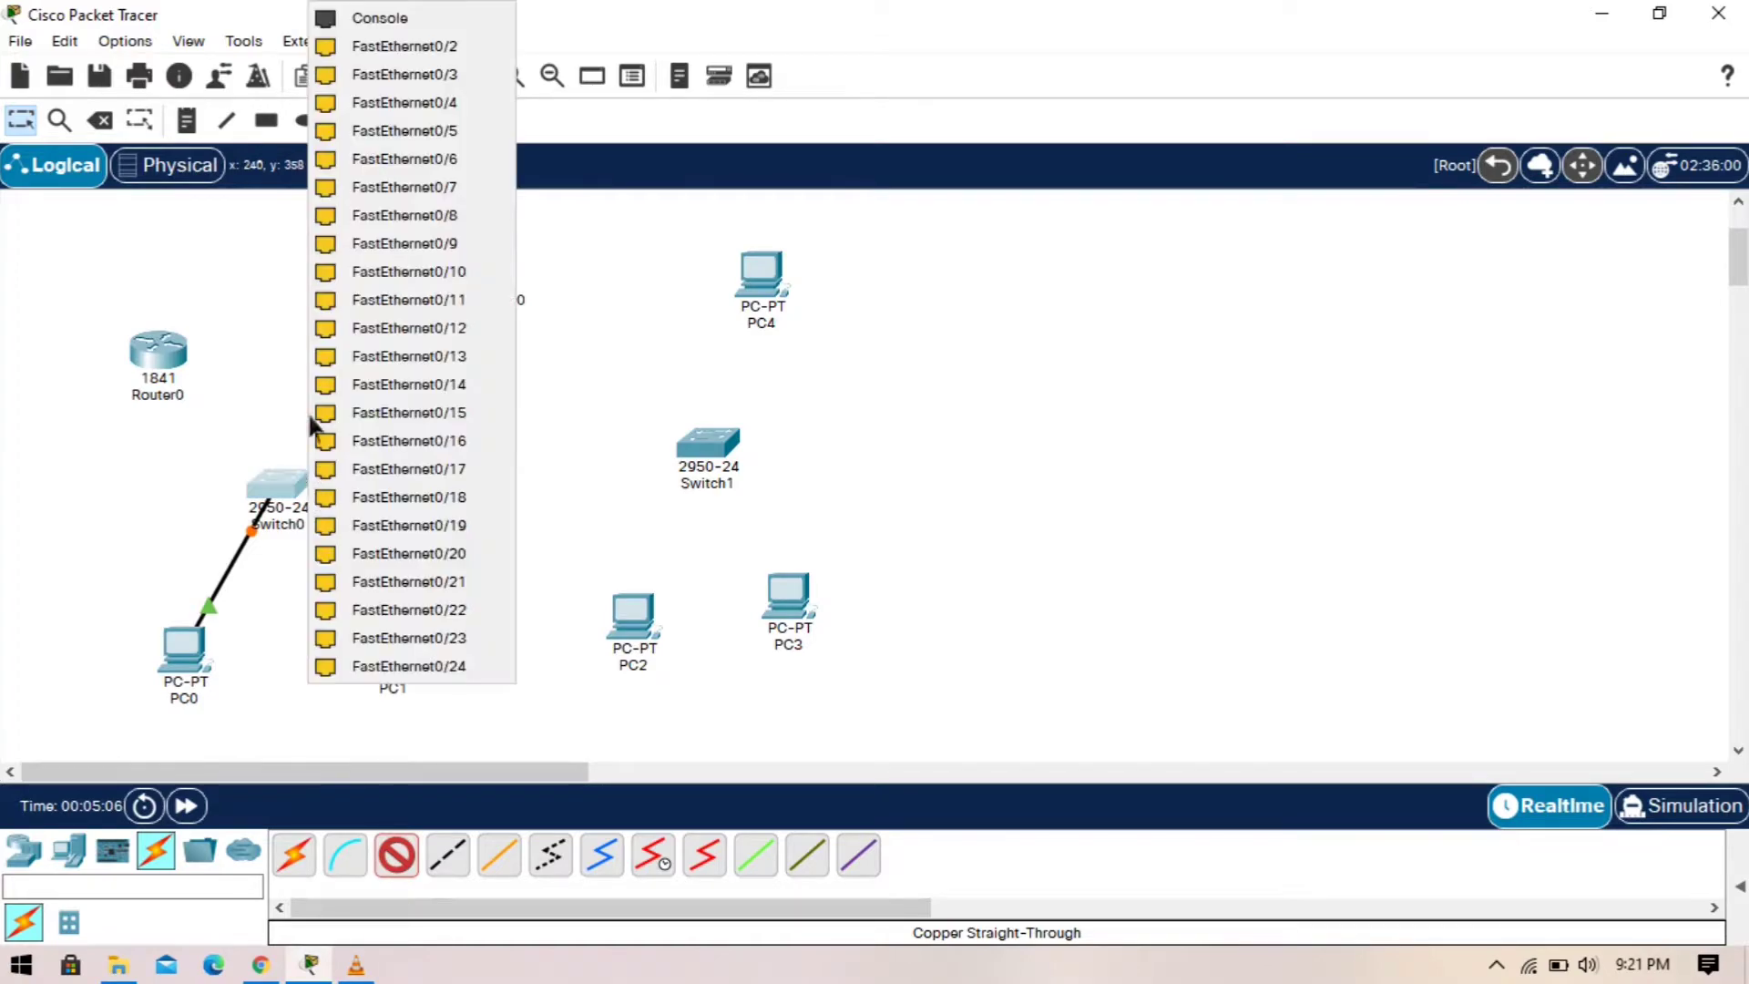
click(429, 51)
click(409, 642)
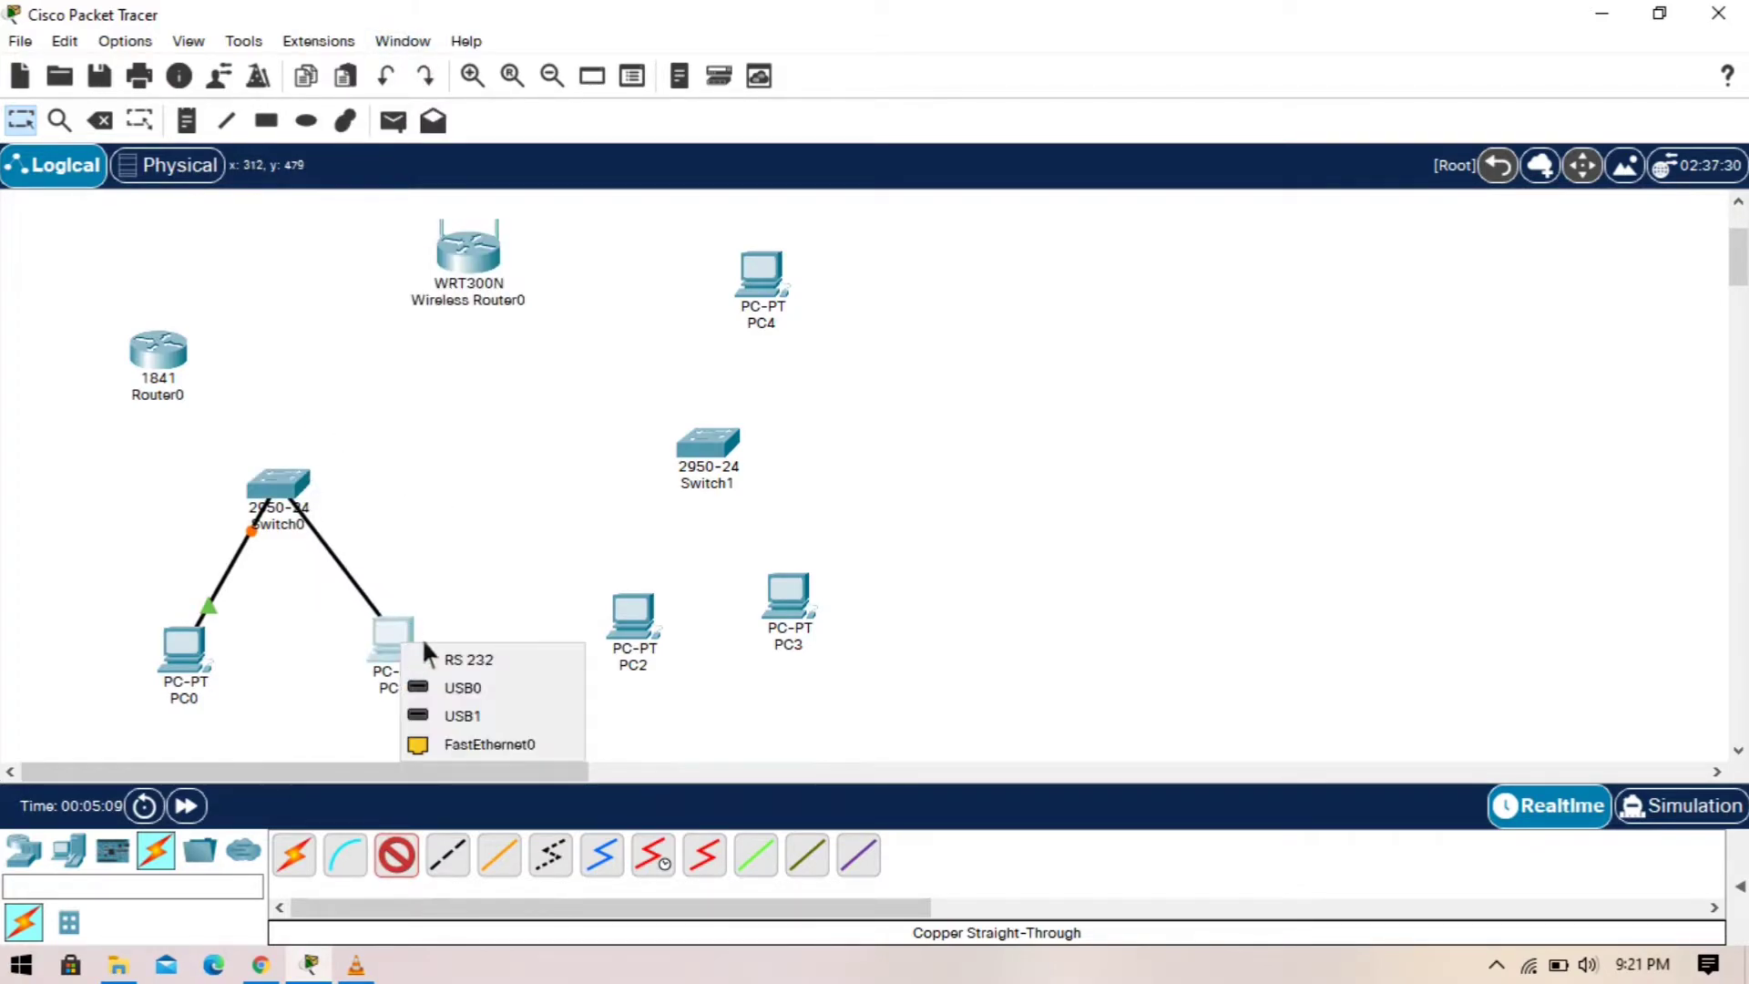
click(467, 745)
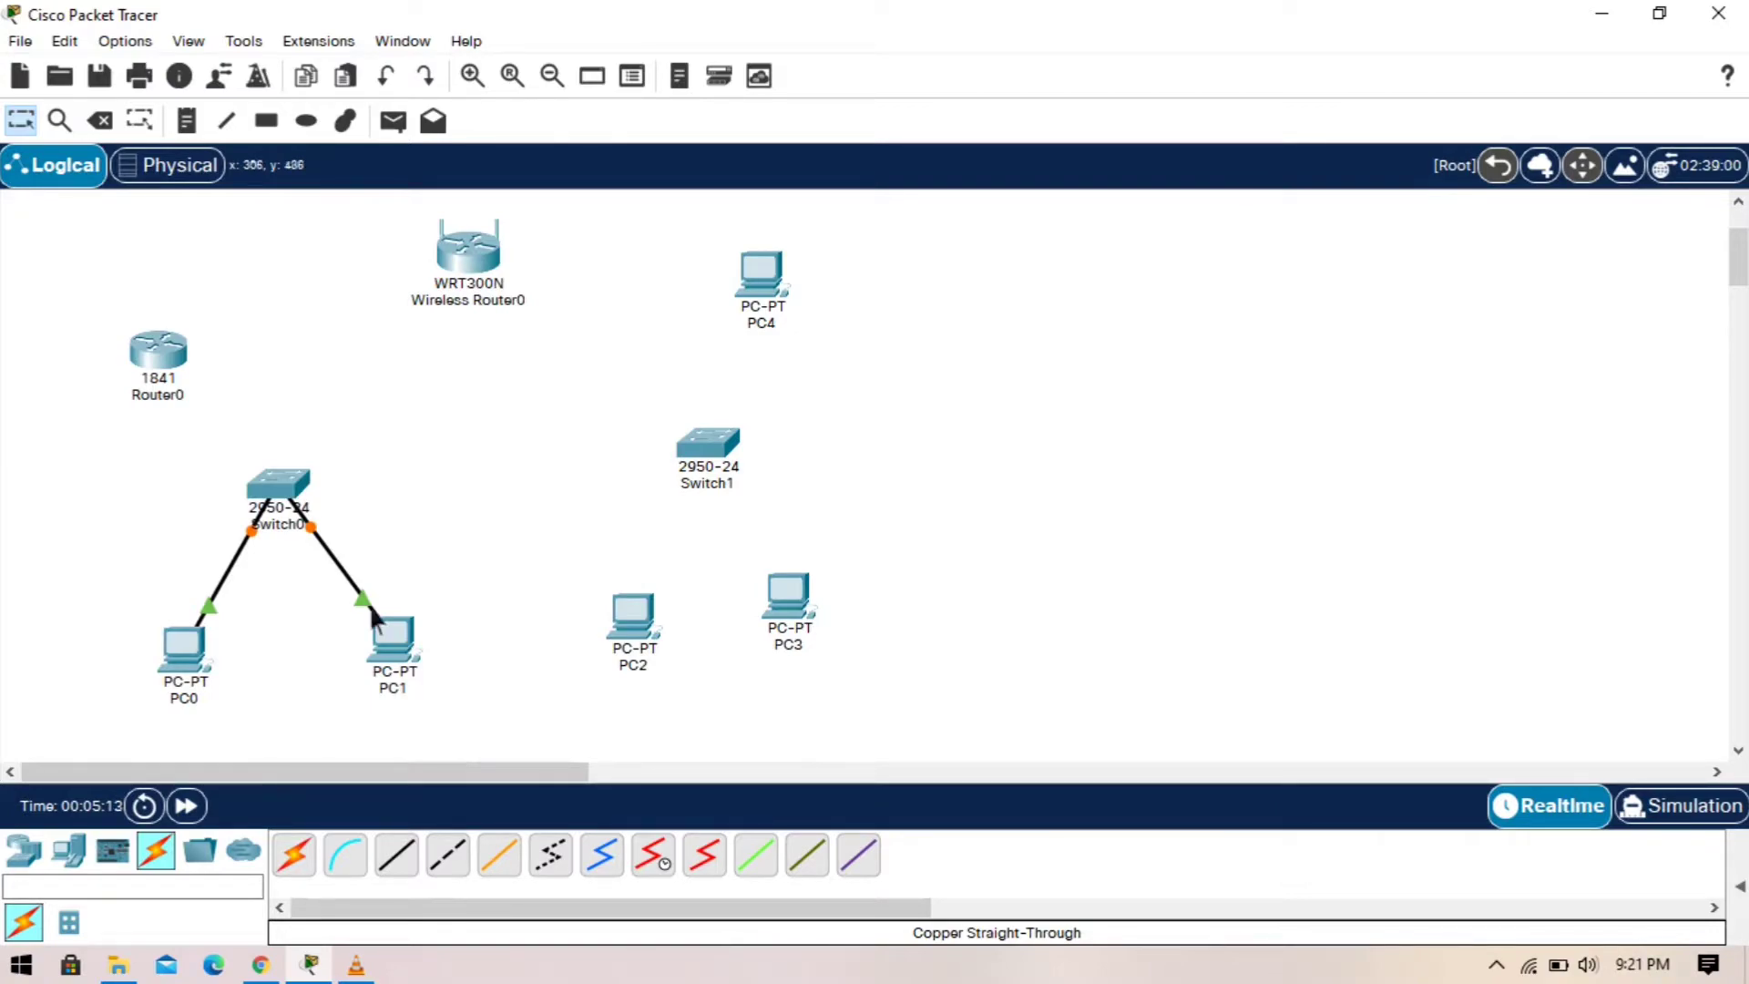
Step: Connect Router0's FastEthernet0/1 to Switch0's FastEthernet0/3 with a copper straight-through cable
click(399, 858)
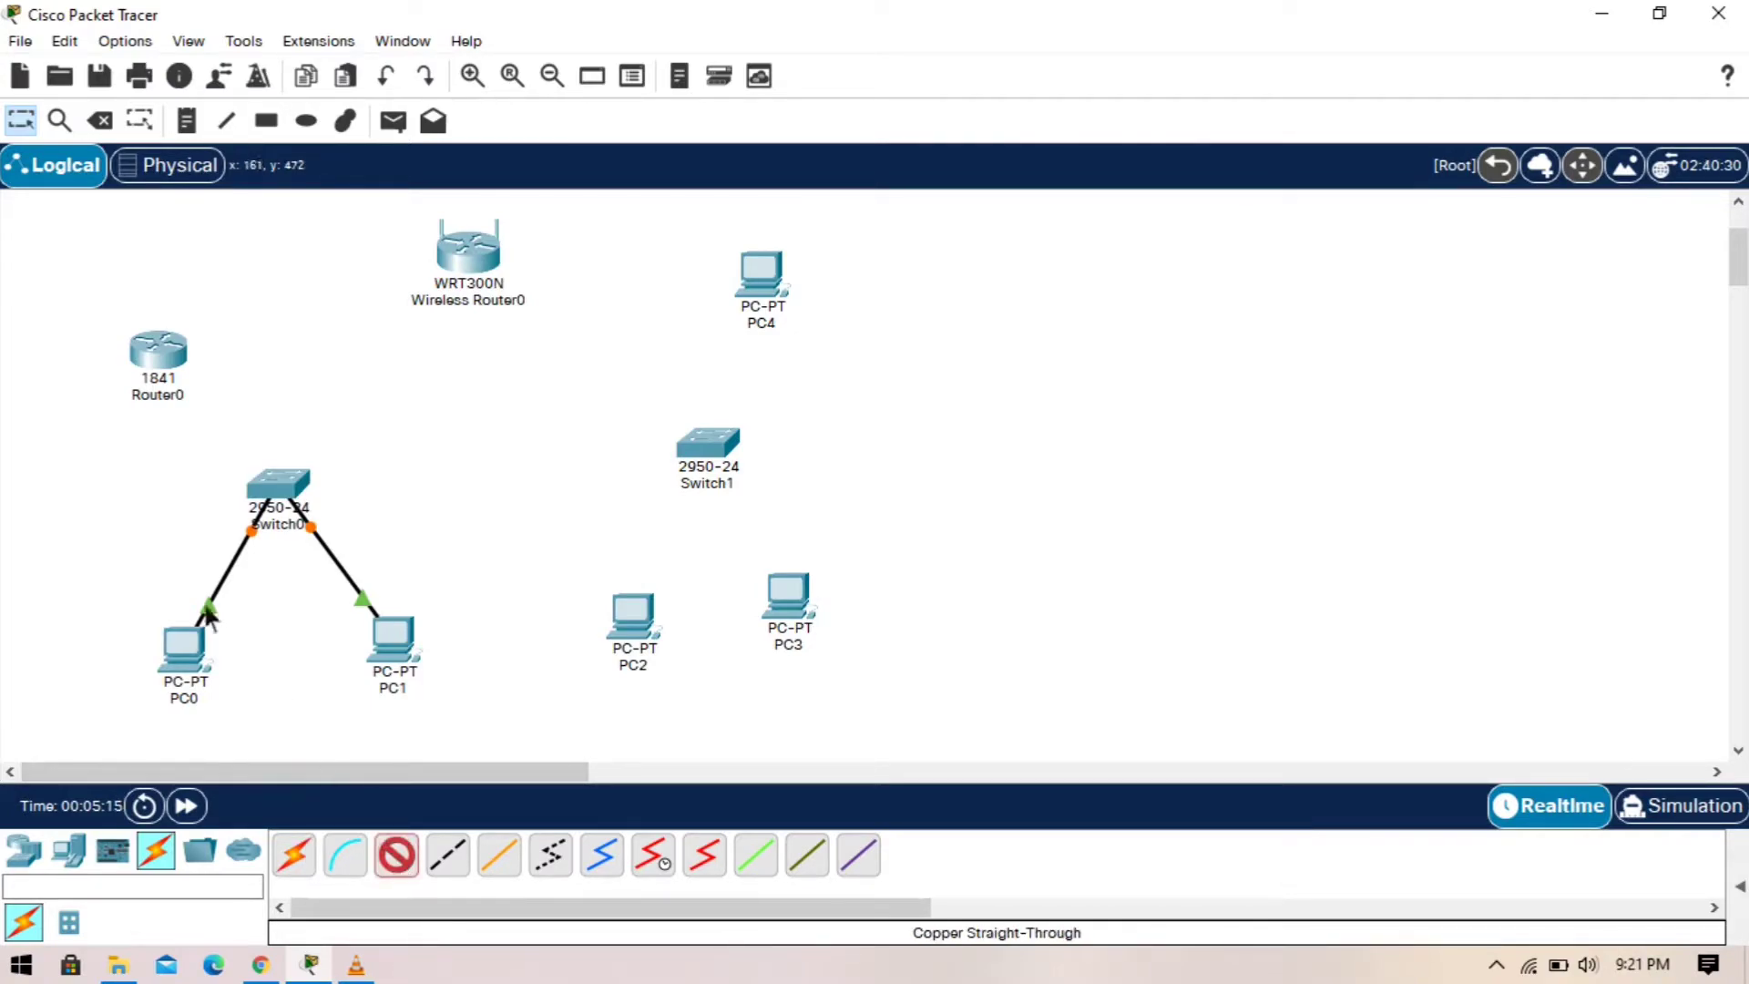
click(178, 369)
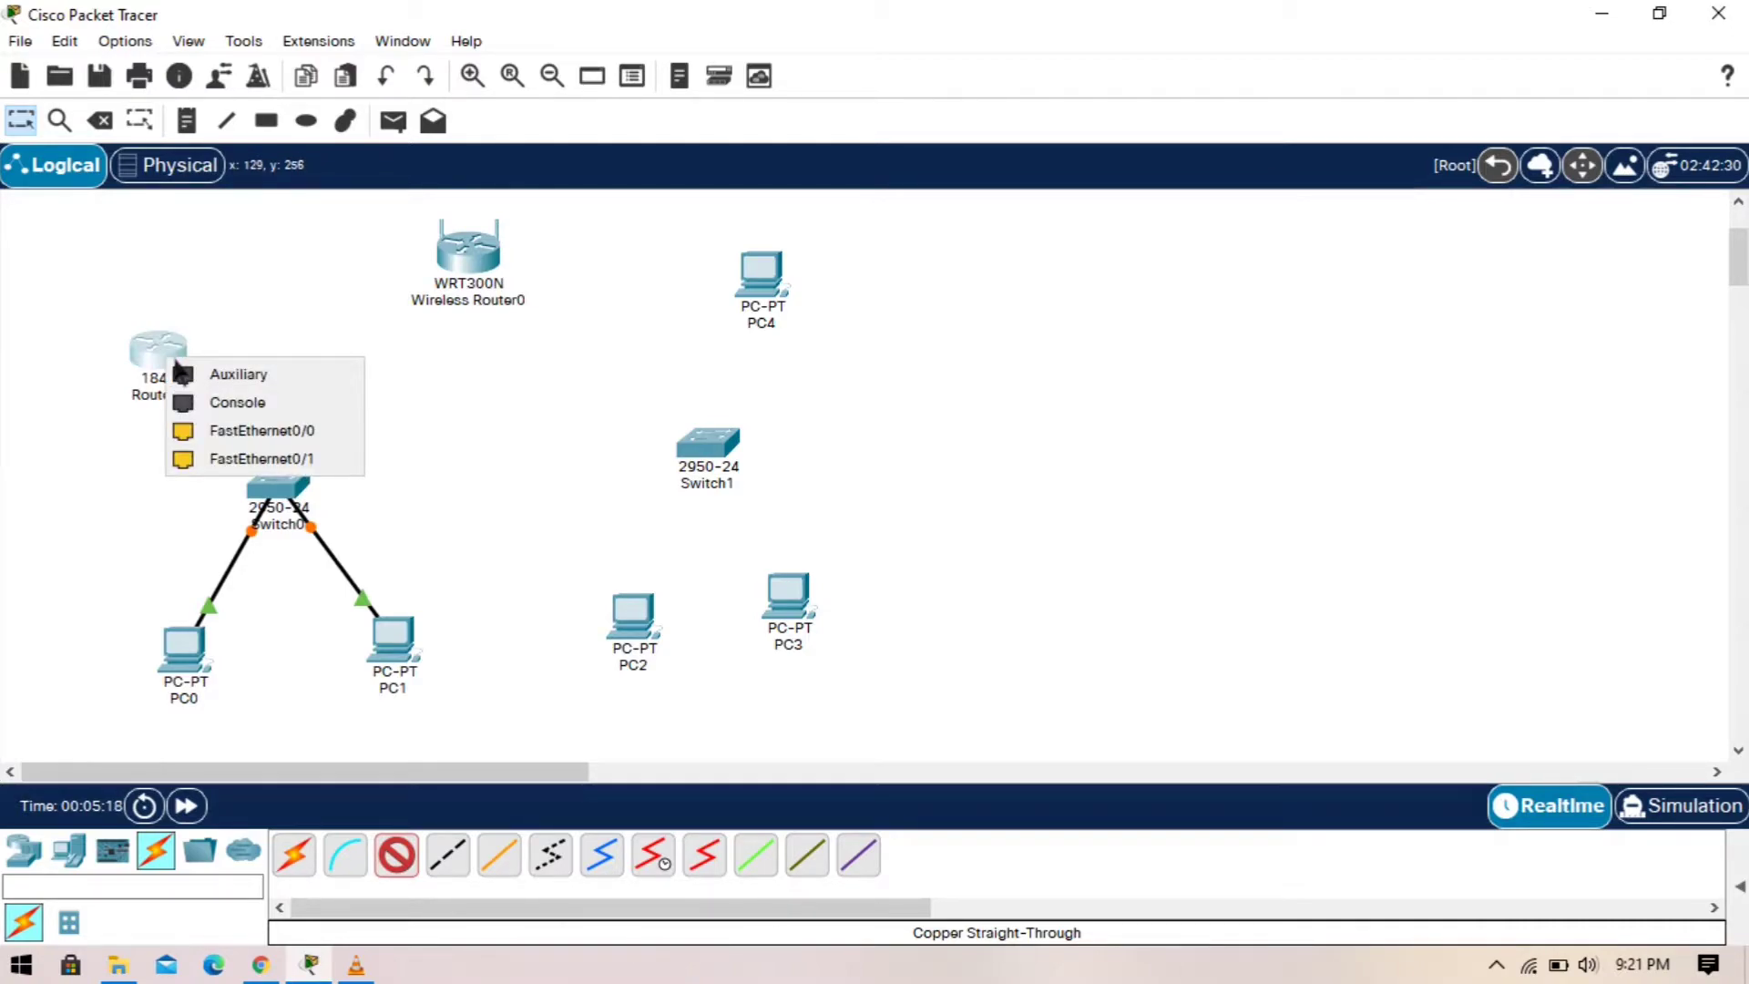
click(266, 457)
click(292, 482)
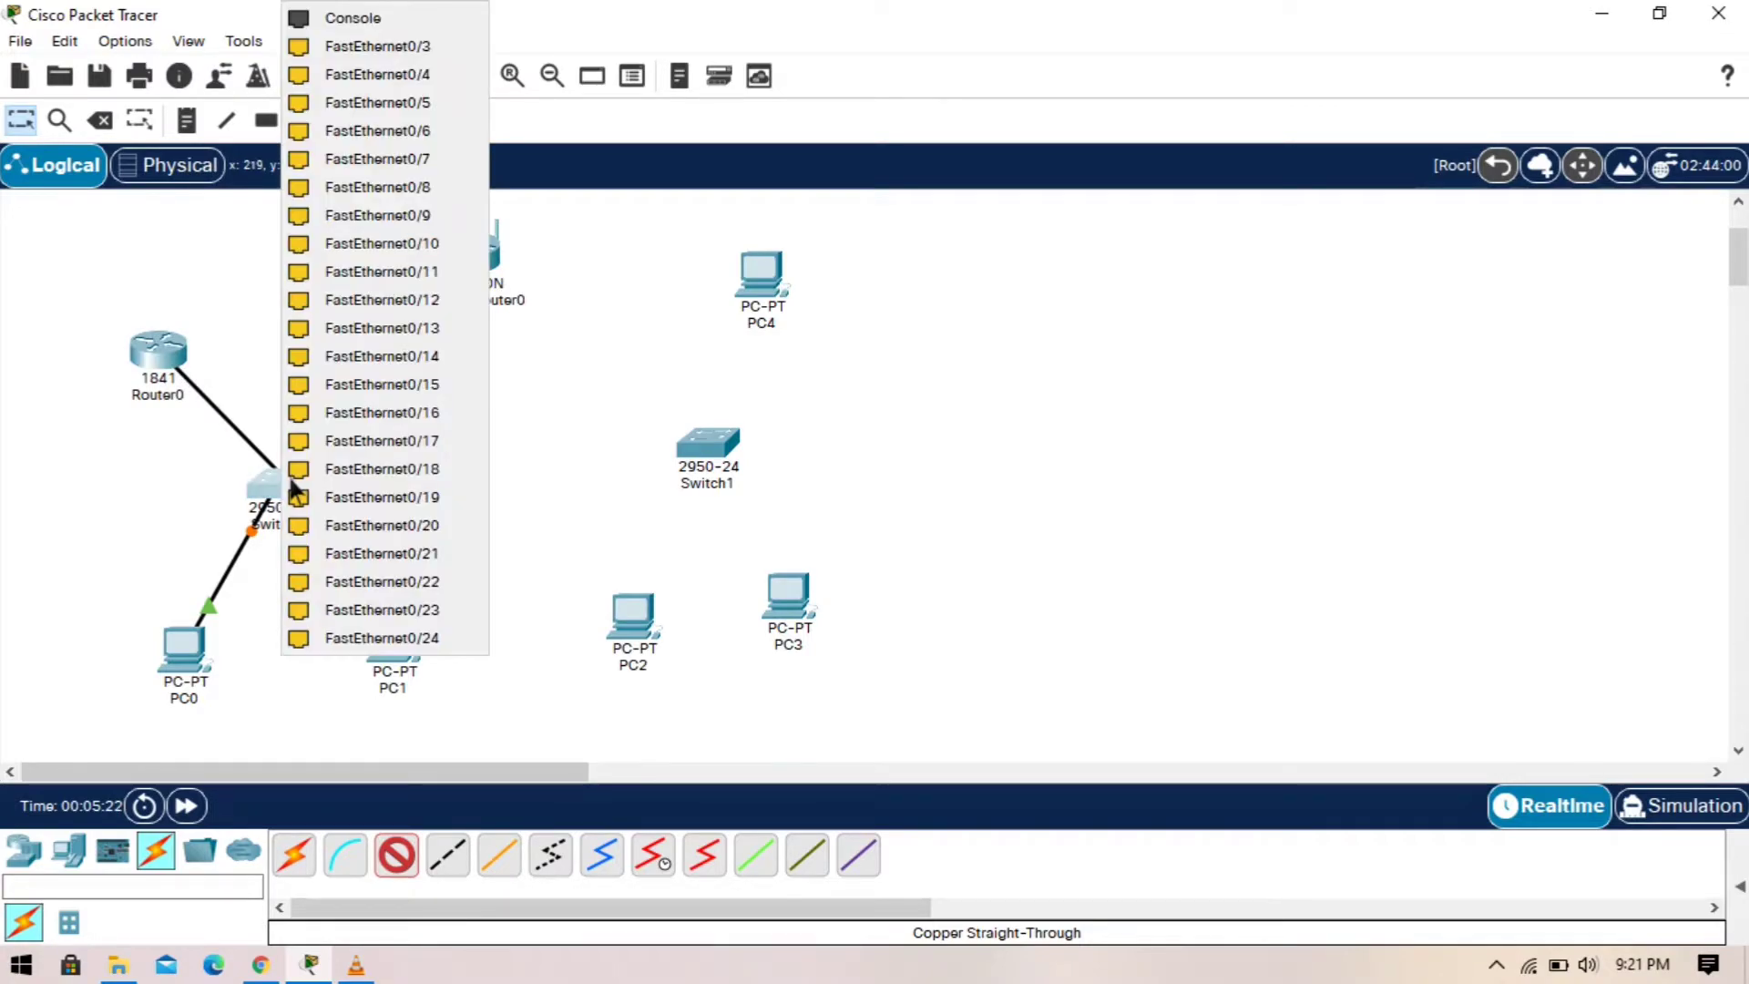
click(452, 46)
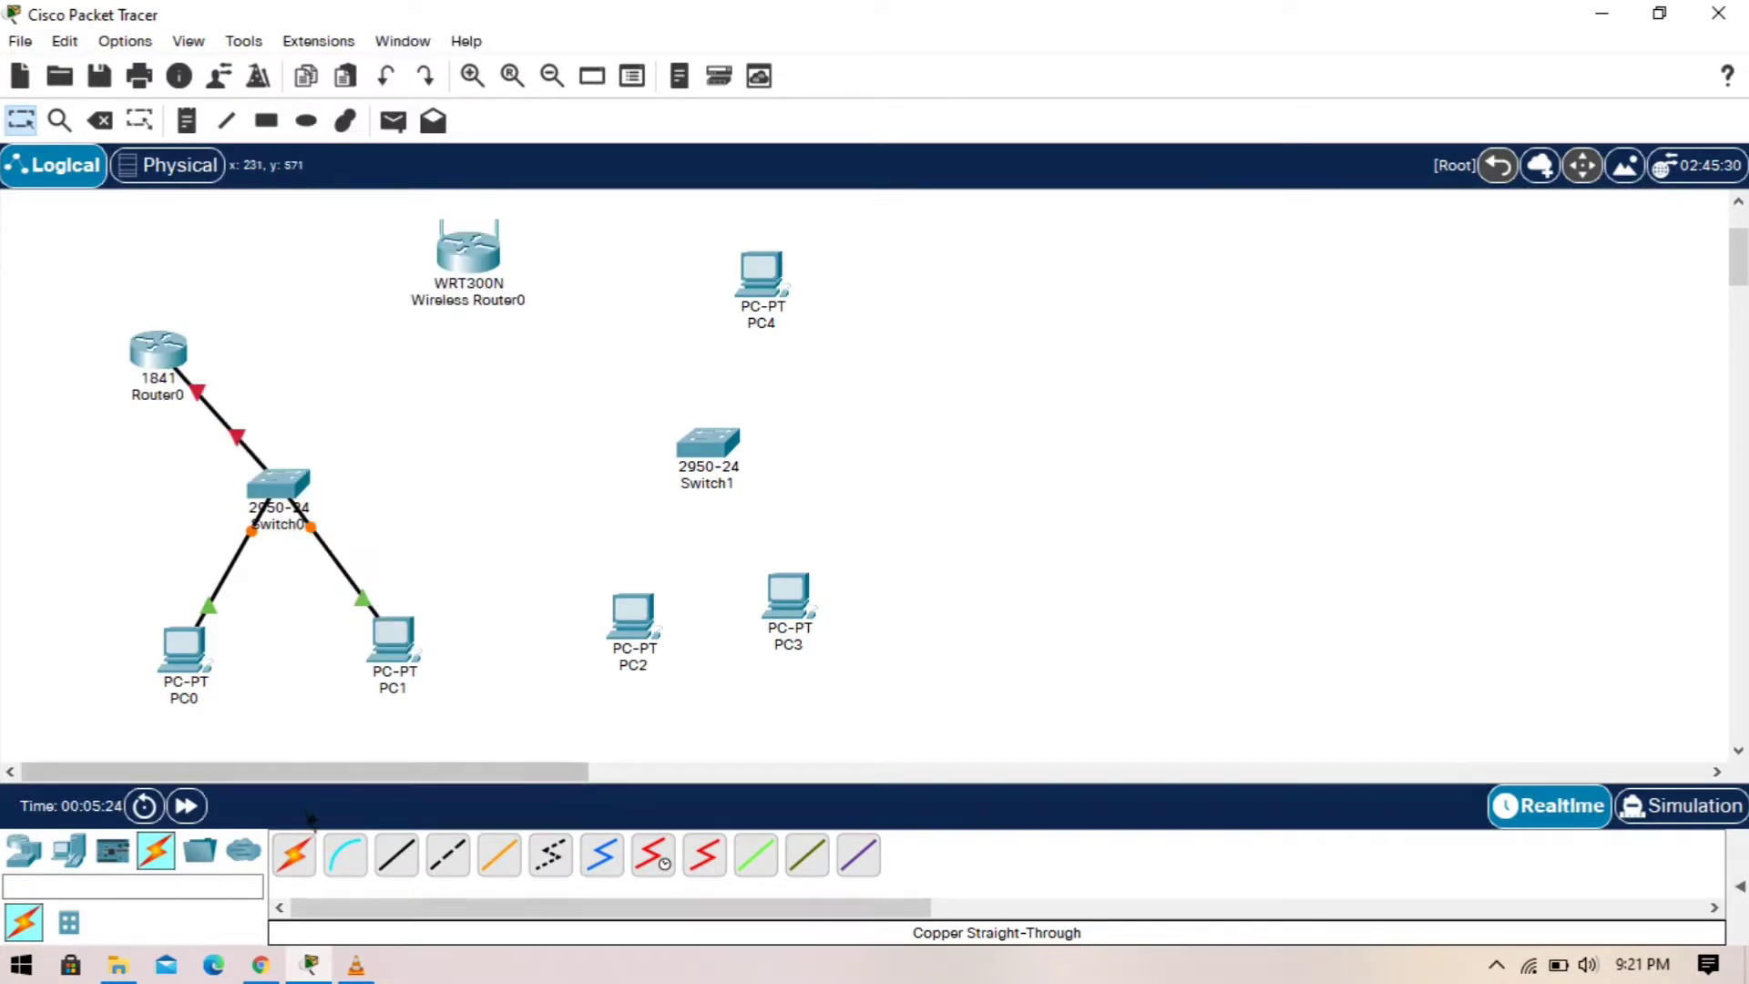
Step: Connect Router0's remaining FastEthernet port to Ethernet 1 on the WRT300N wireless router with a copper straight-through cable
click(189, 337)
click(265, 415)
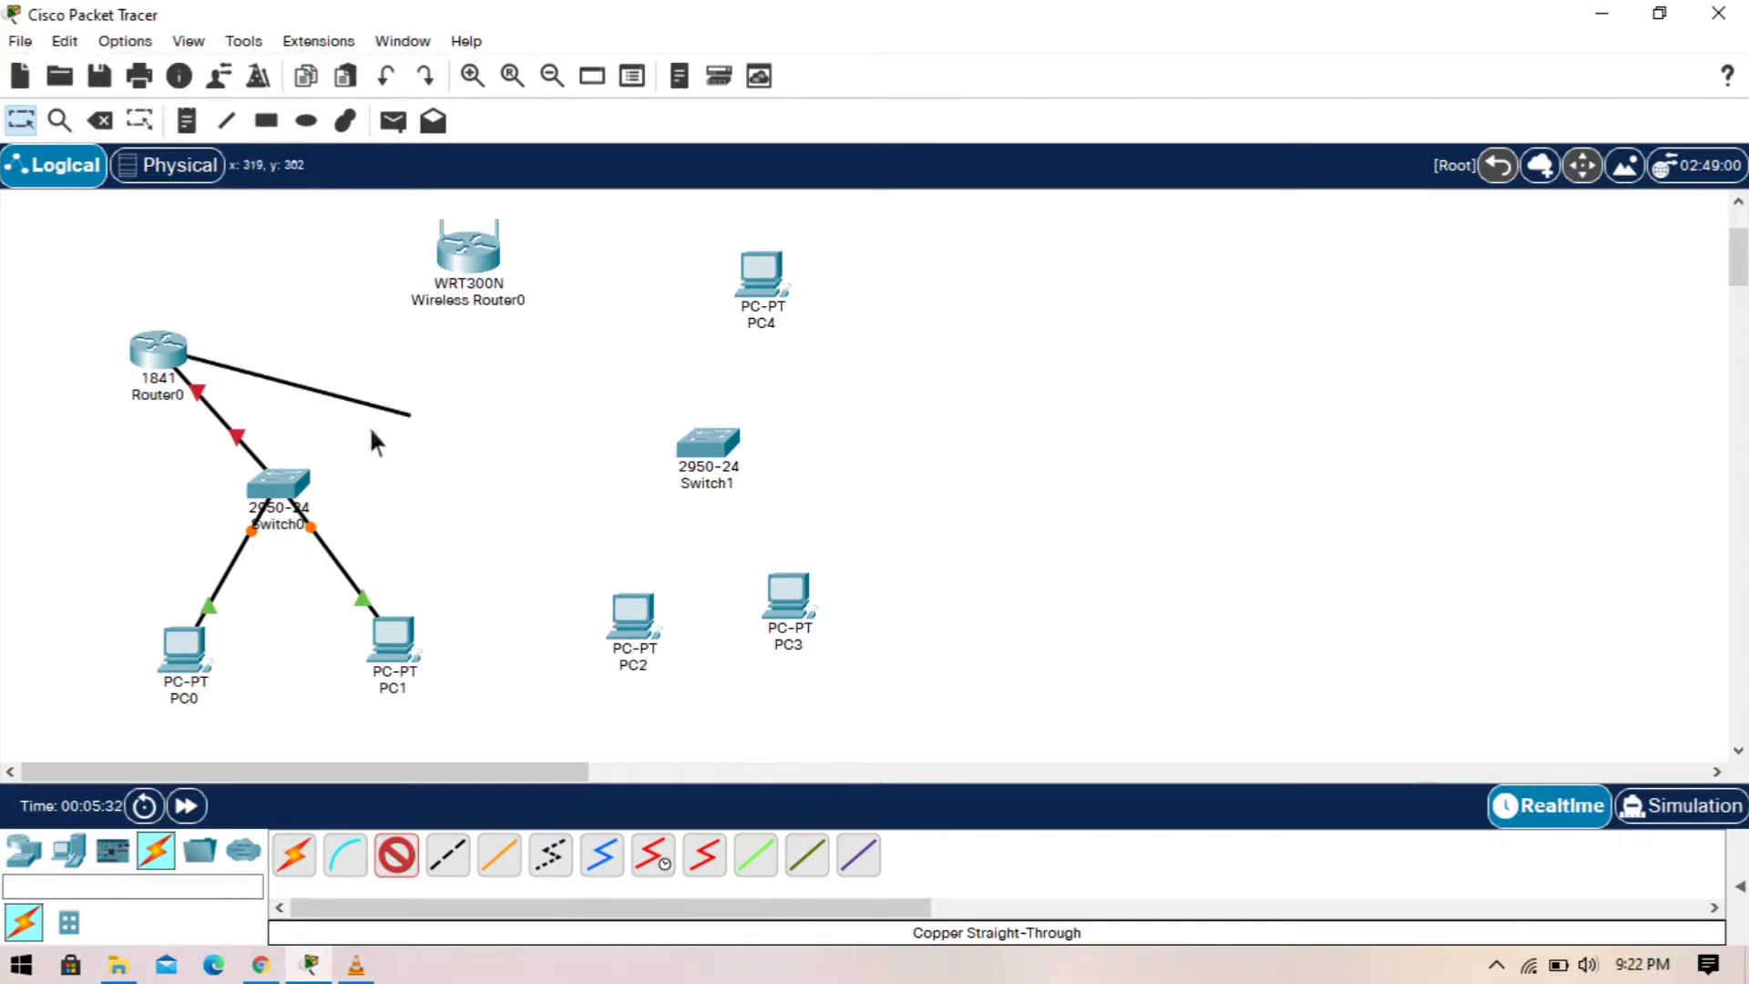
click(489, 250)
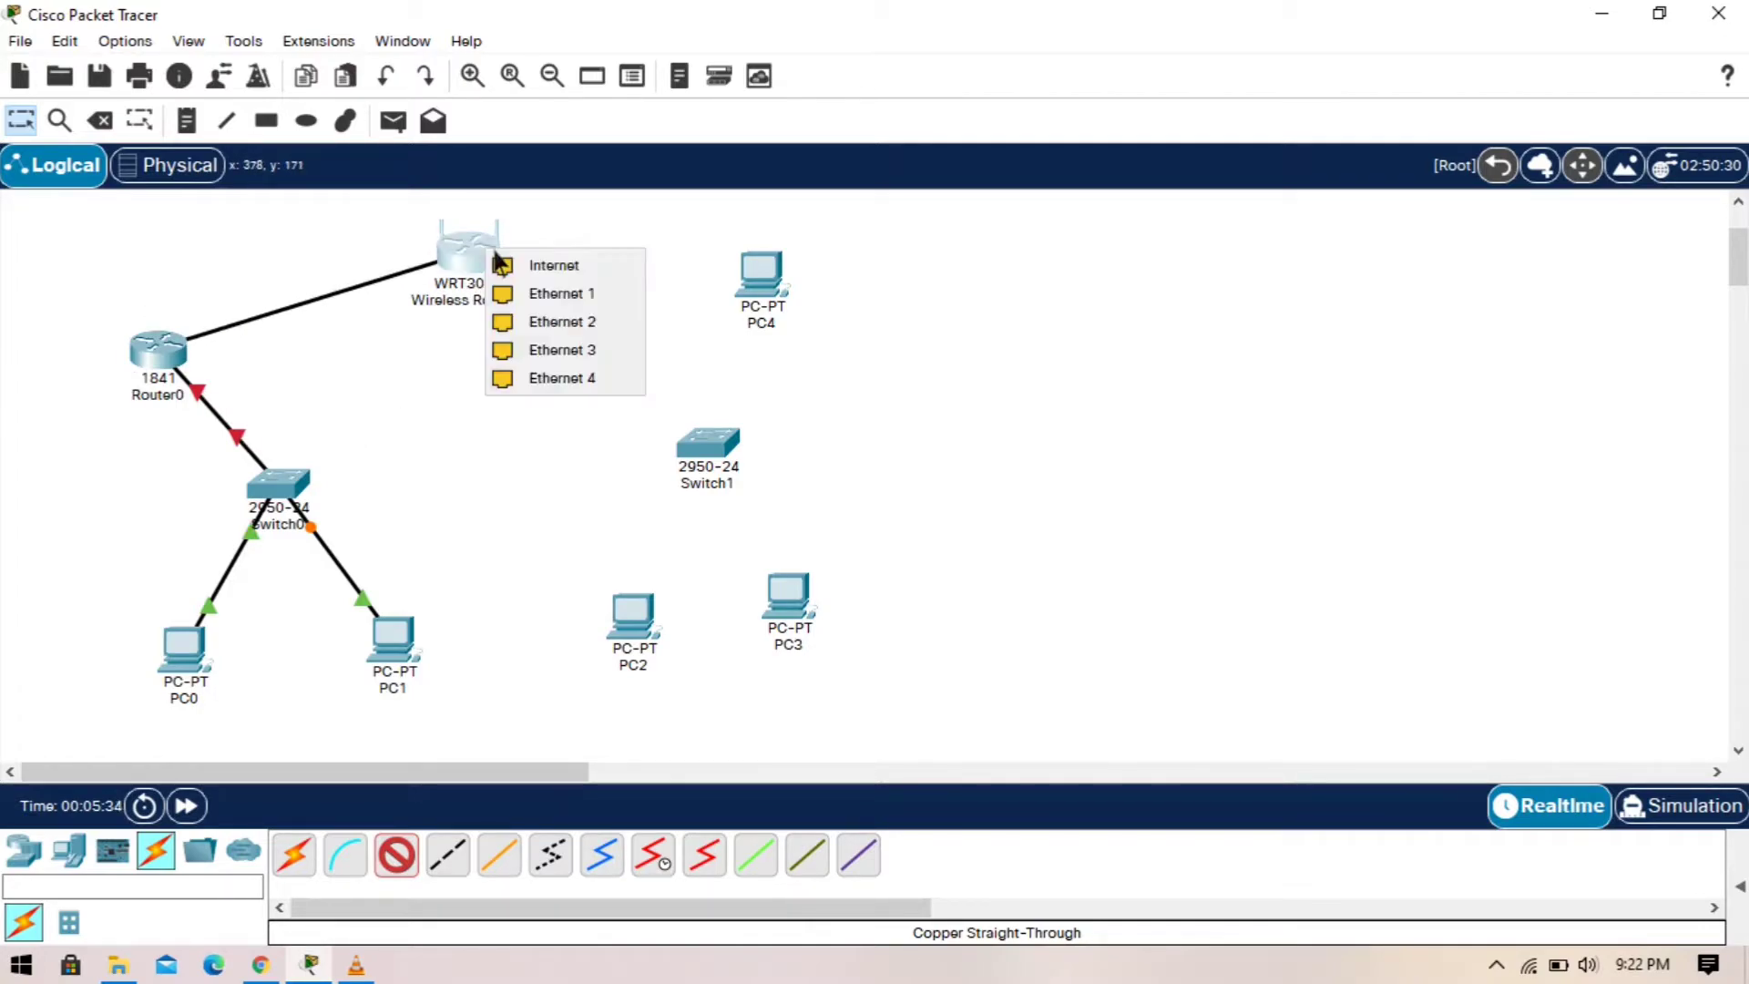
click(531, 293)
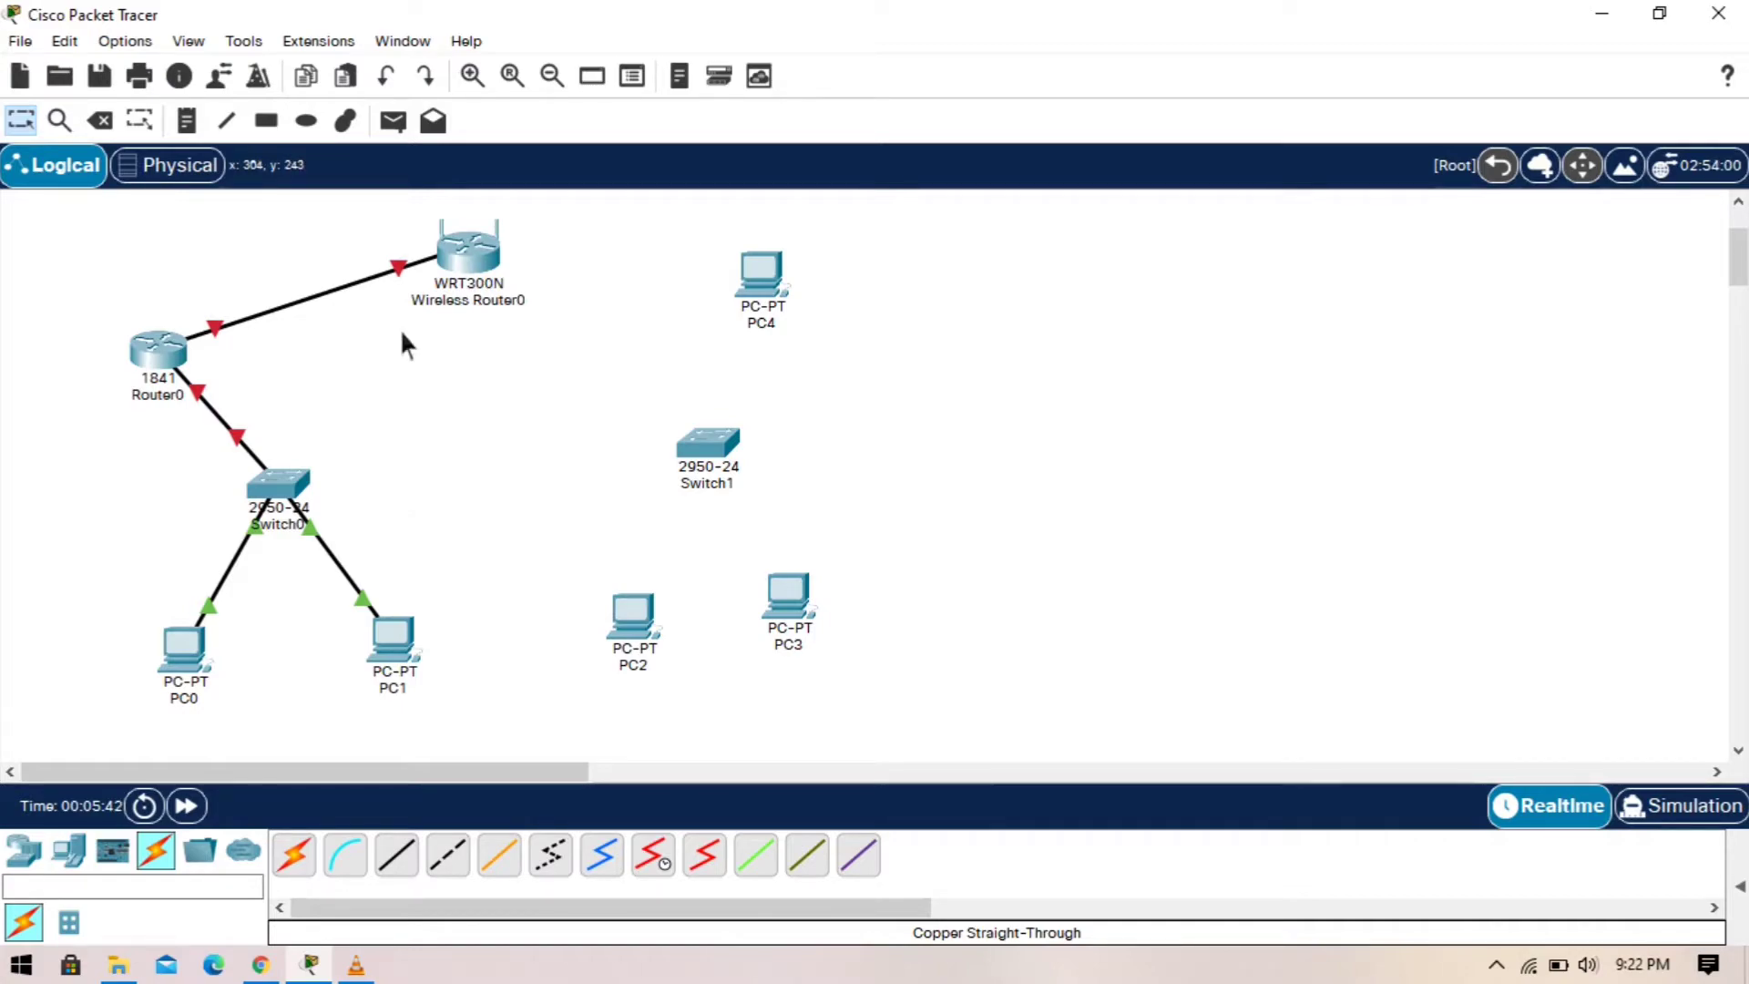
Step: Connect PC2's FastEthernet0 to Switch1's FastEthernet0/1 with a copper straight-through cable
mouse_move(461, 253)
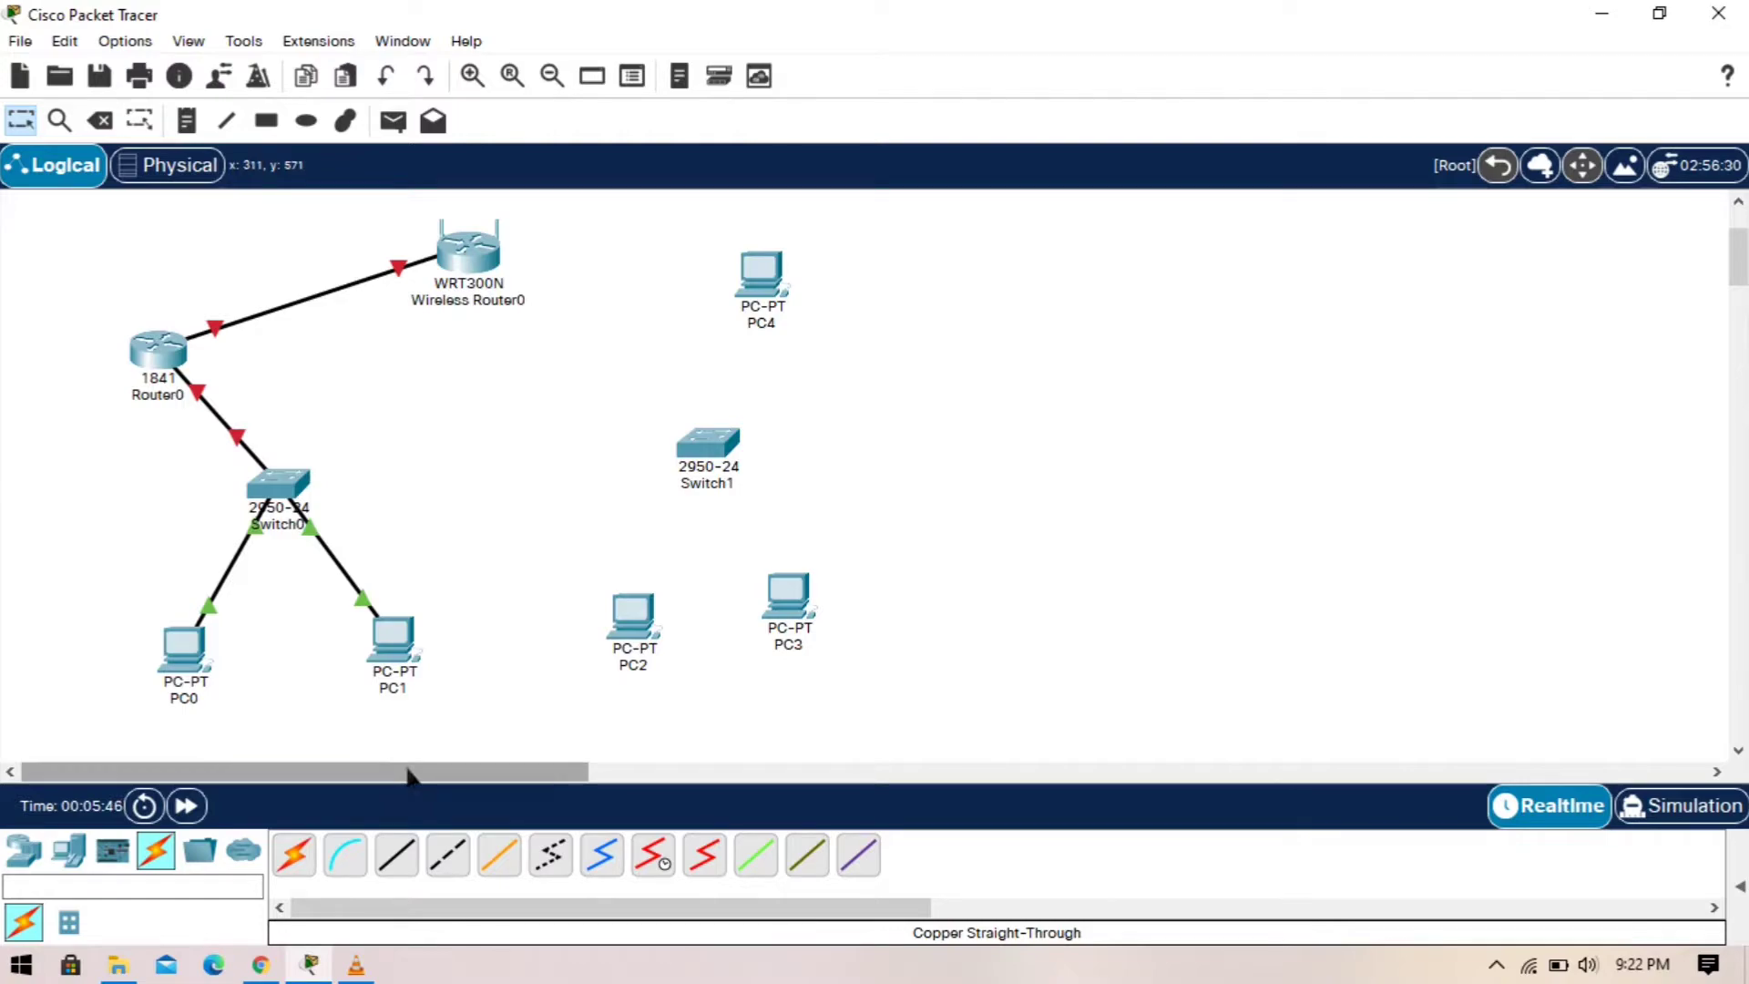
click(401, 858)
click(648, 611)
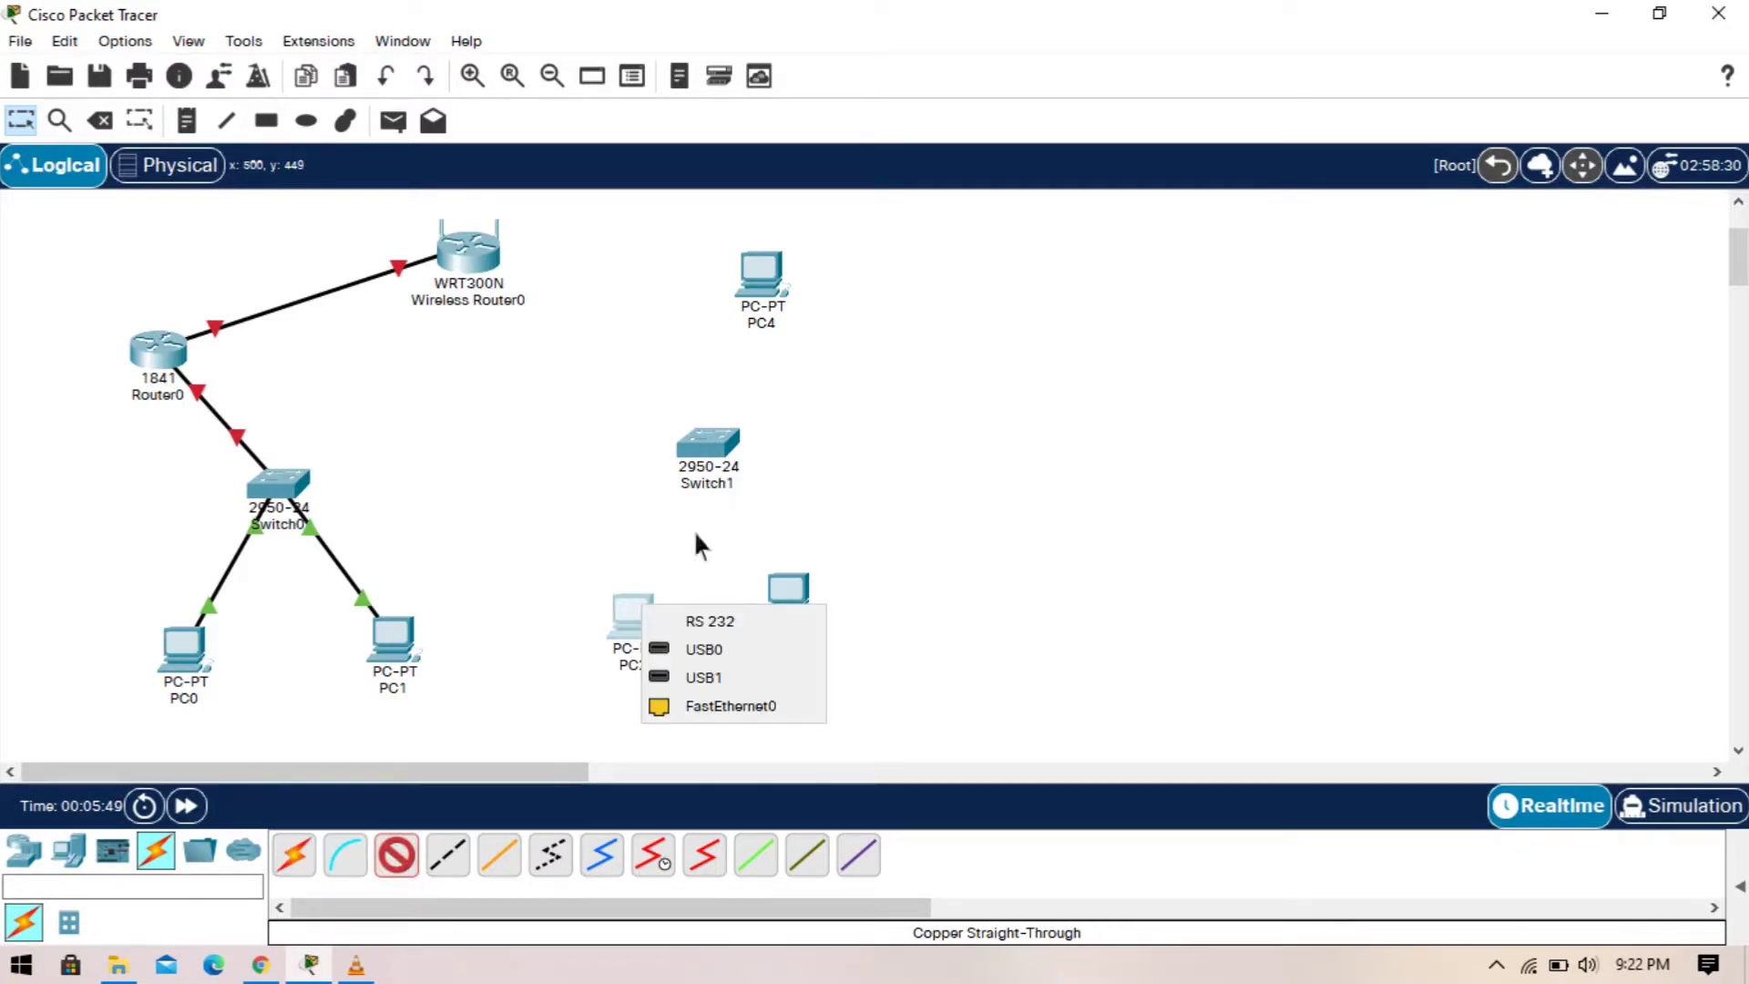
click(725, 707)
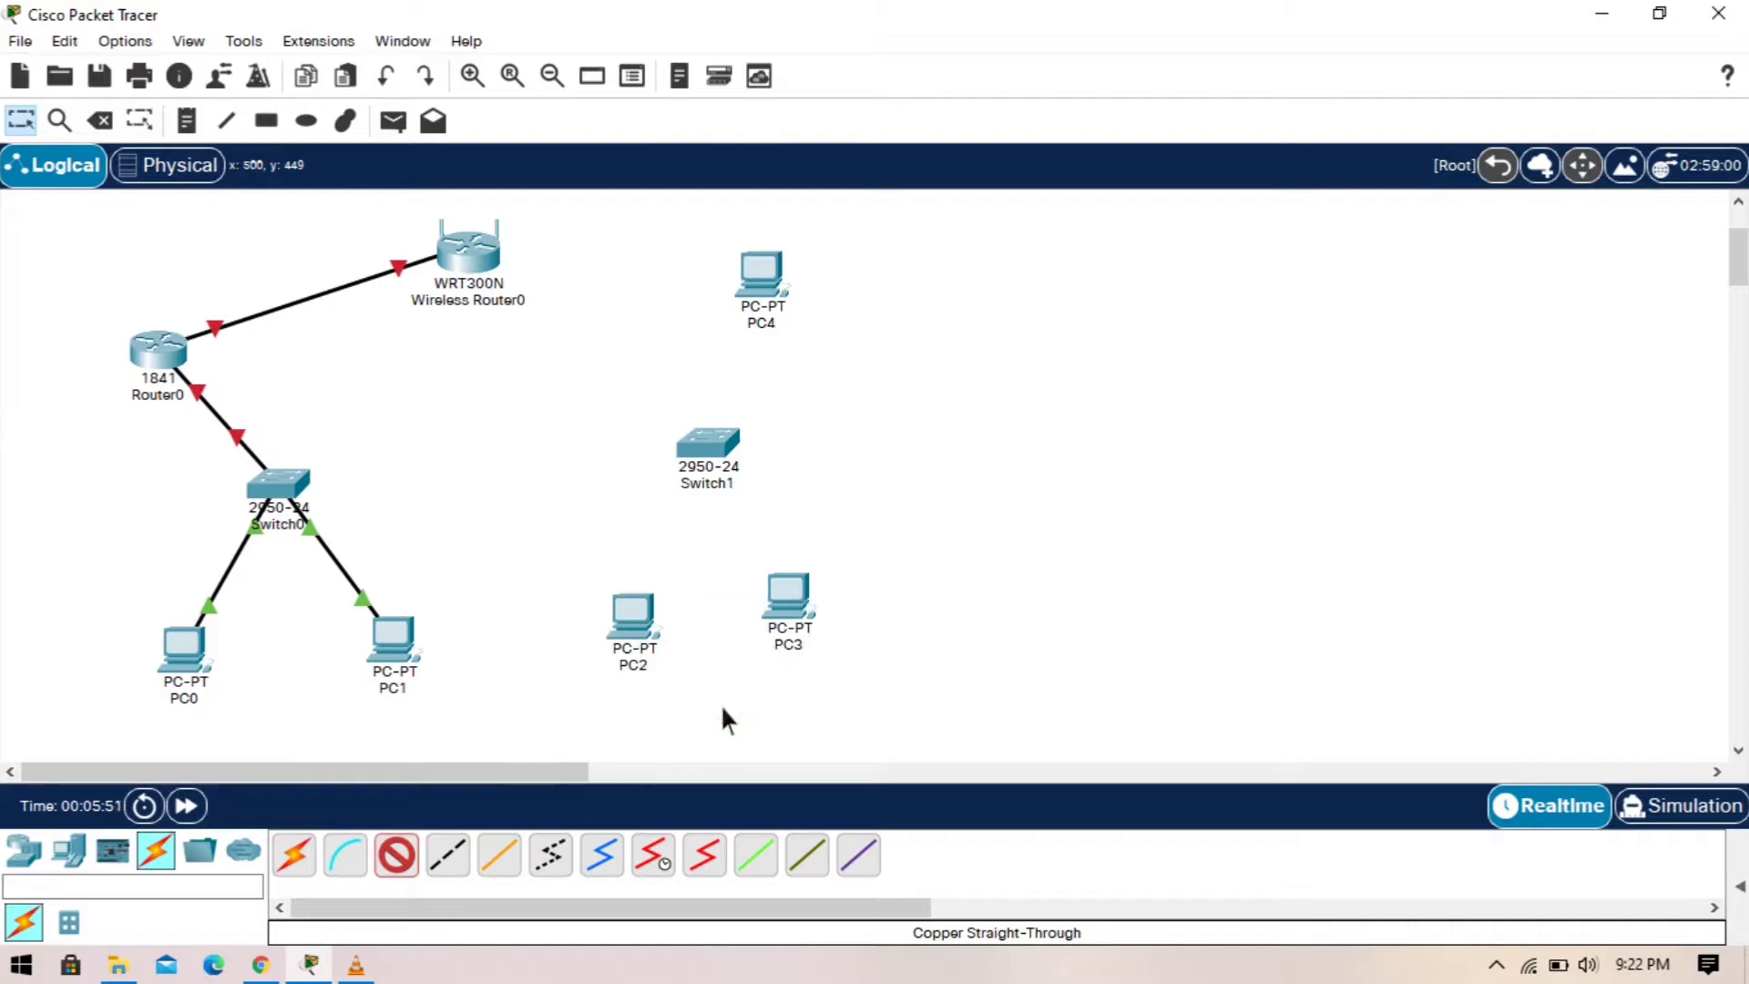
click(715, 446)
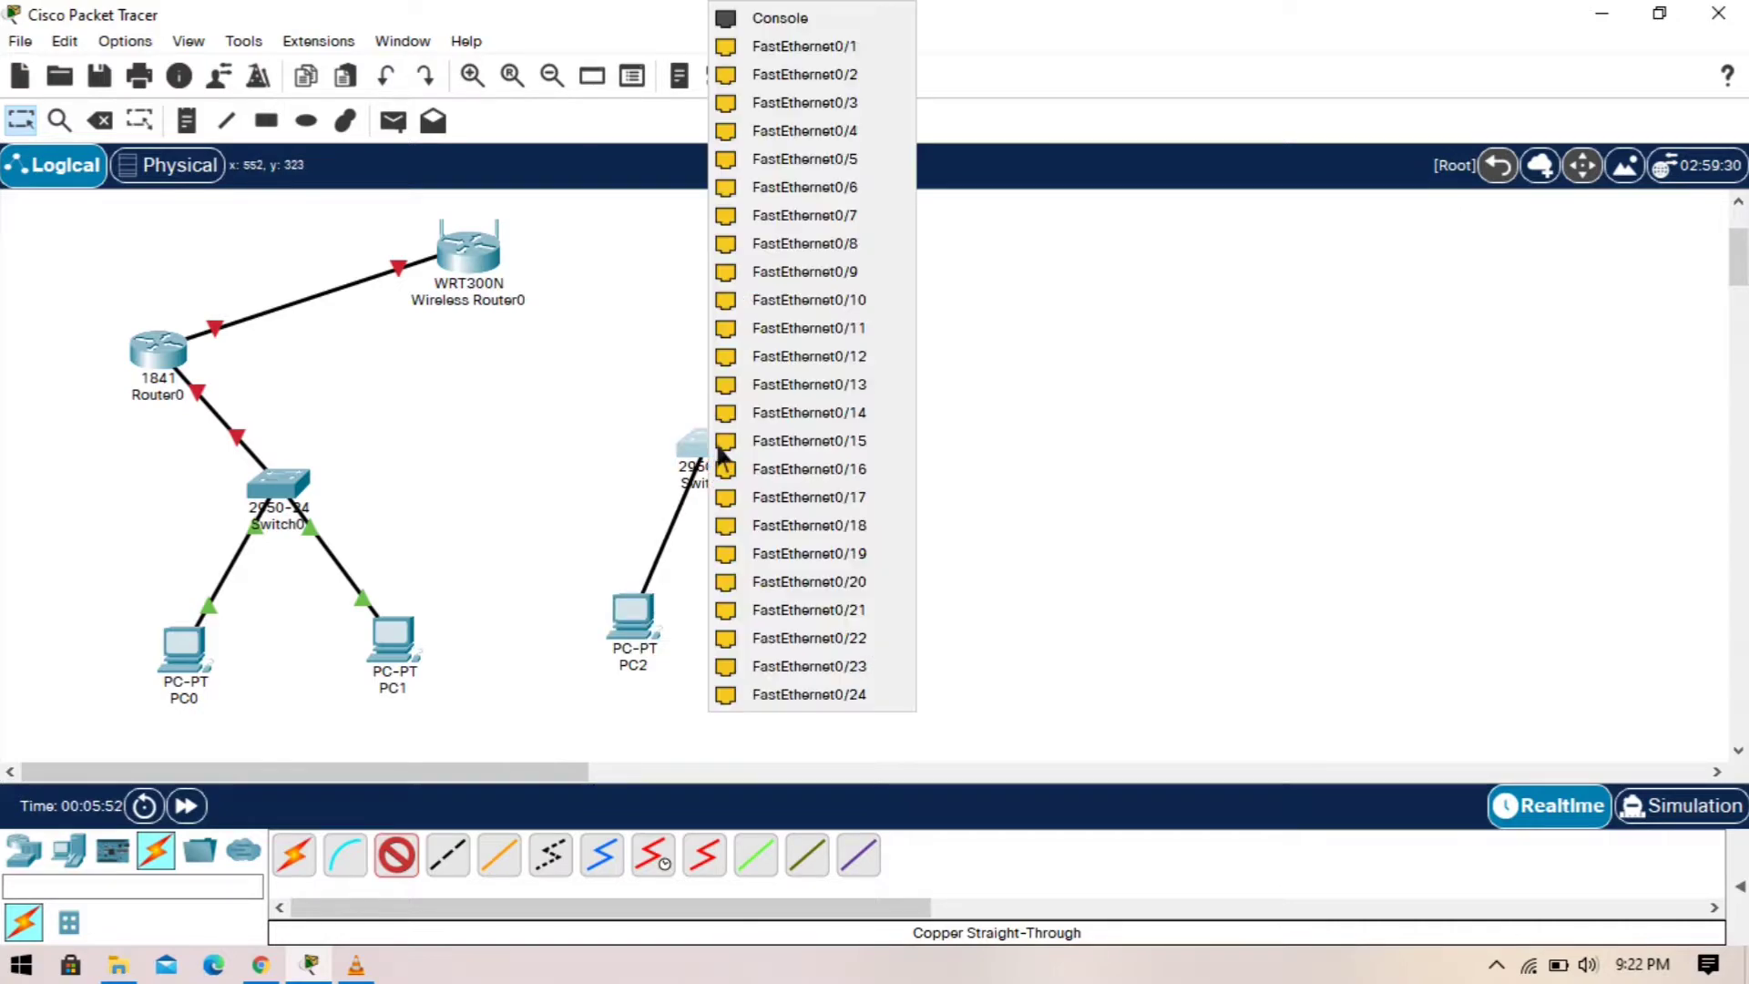
click(835, 46)
Step: Connect Switch1's FastEthernet0/2 to PC3's FastEthernet0 with a copper straight-through cable
click(396, 854)
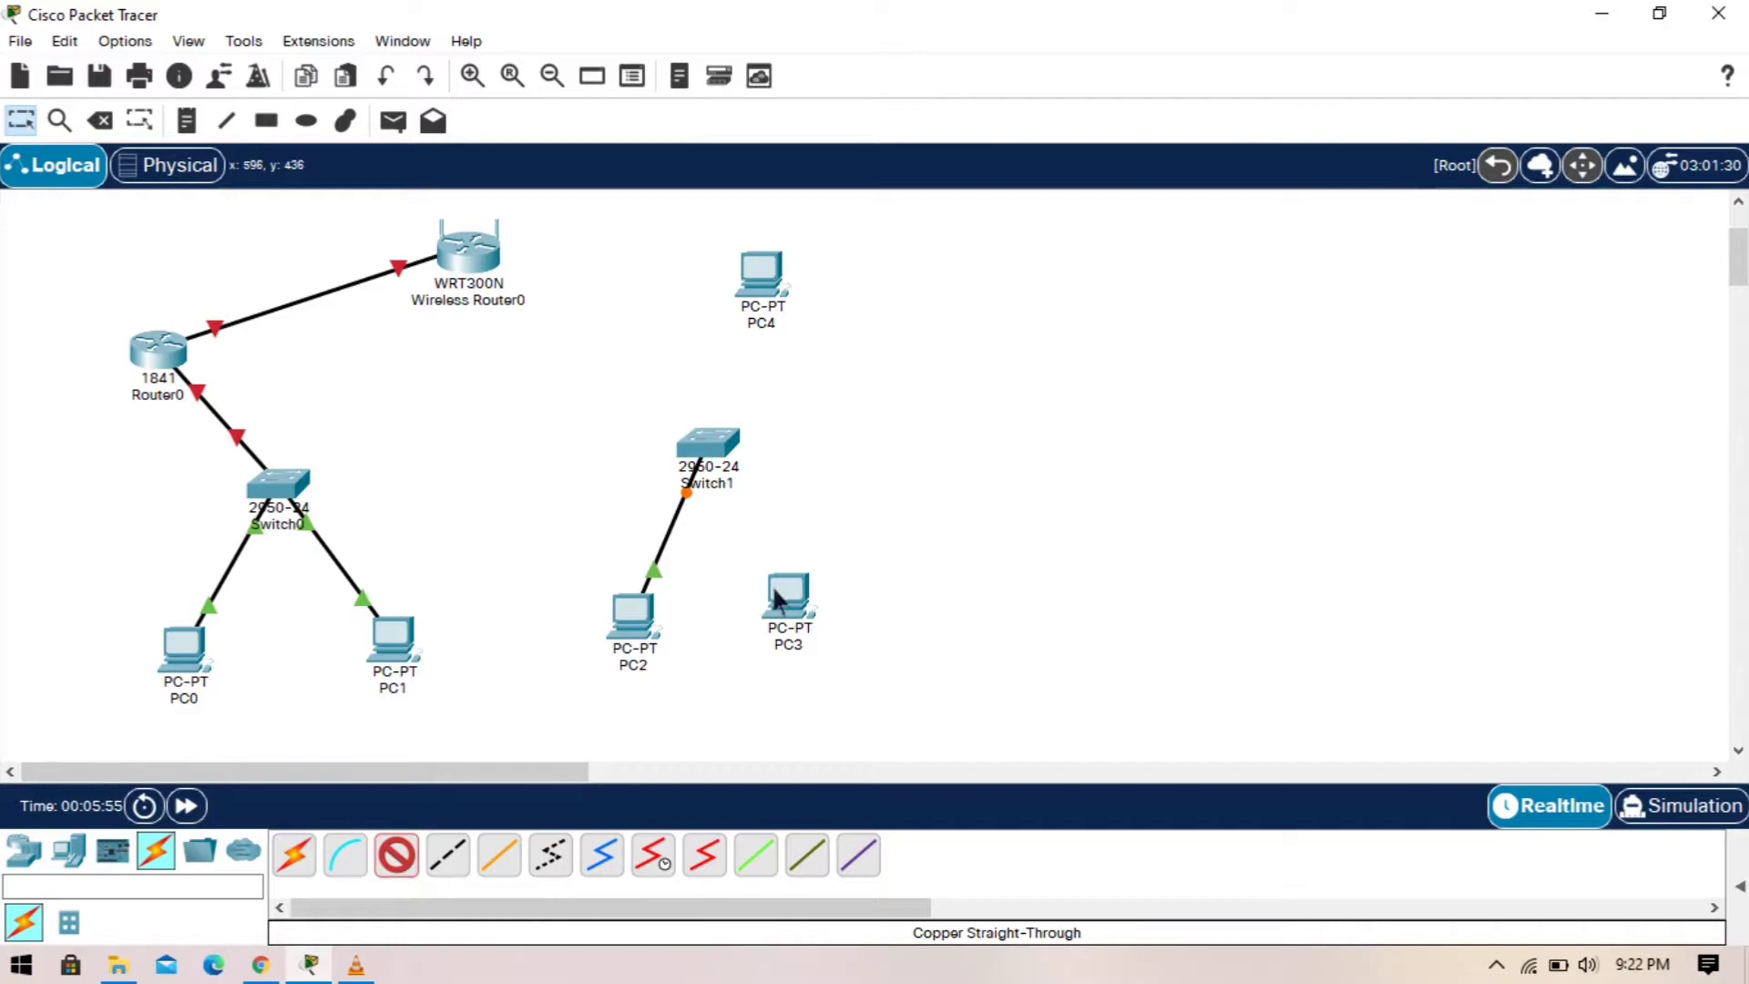
click(736, 446)
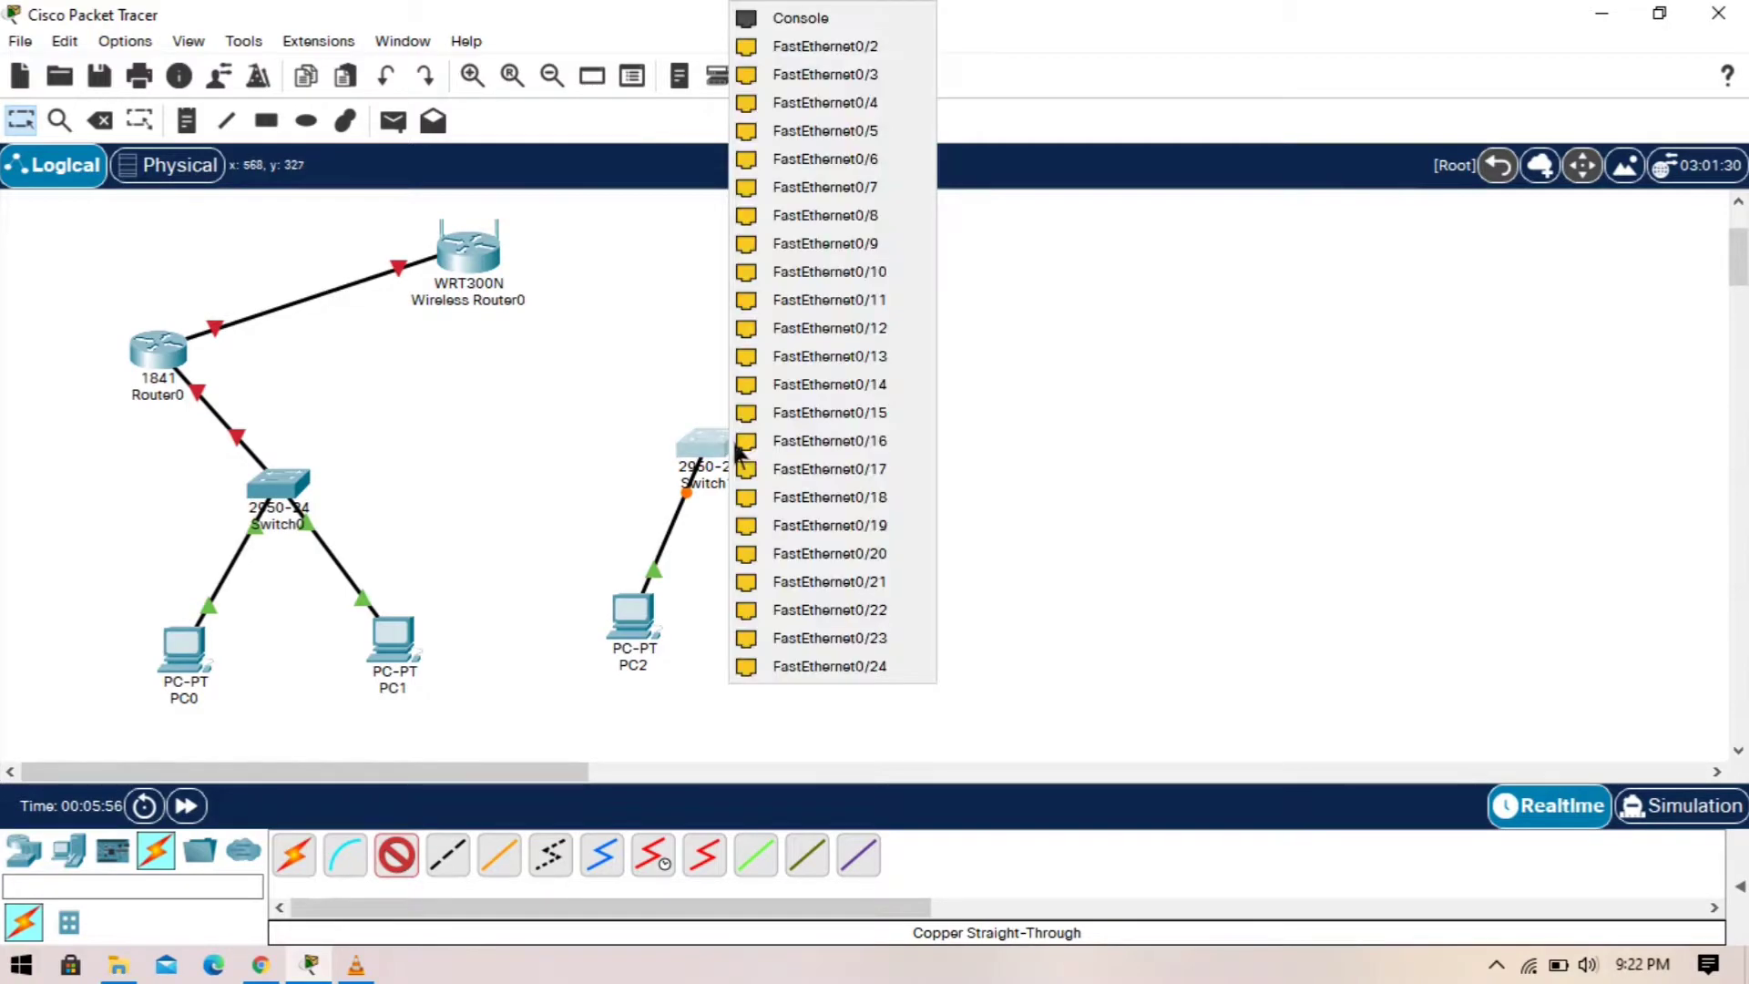
click(839, 52)
click(799, 606)
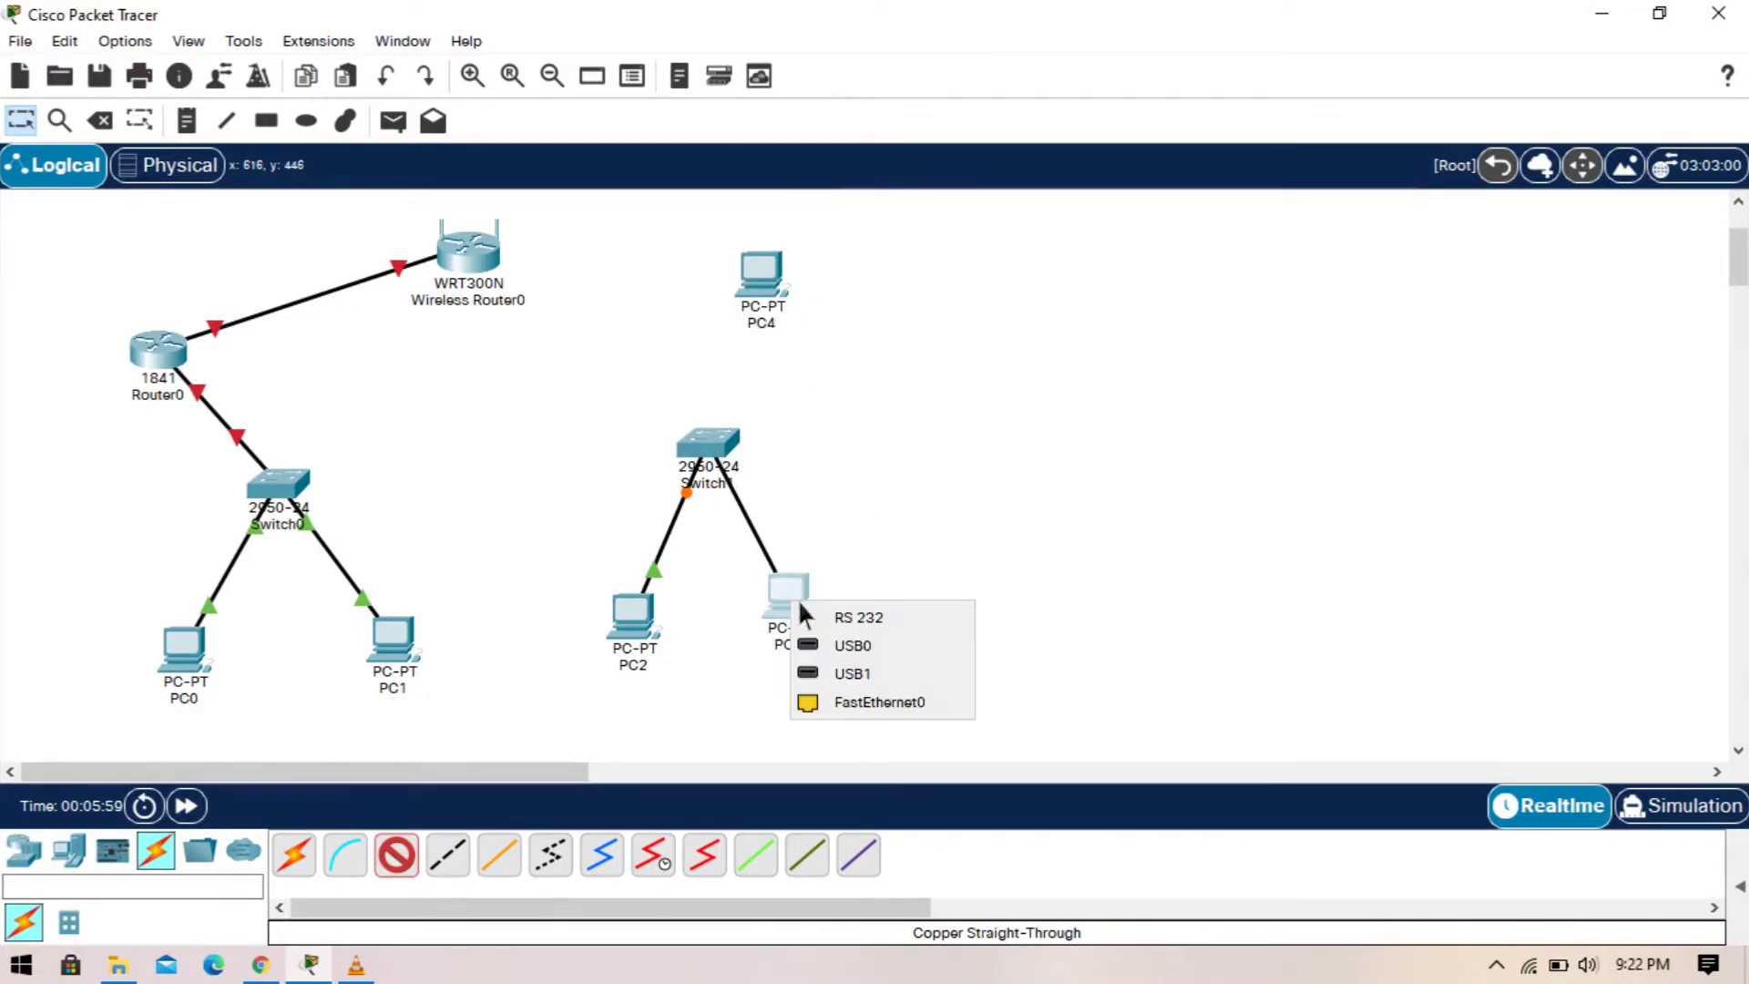
click(842, 702)
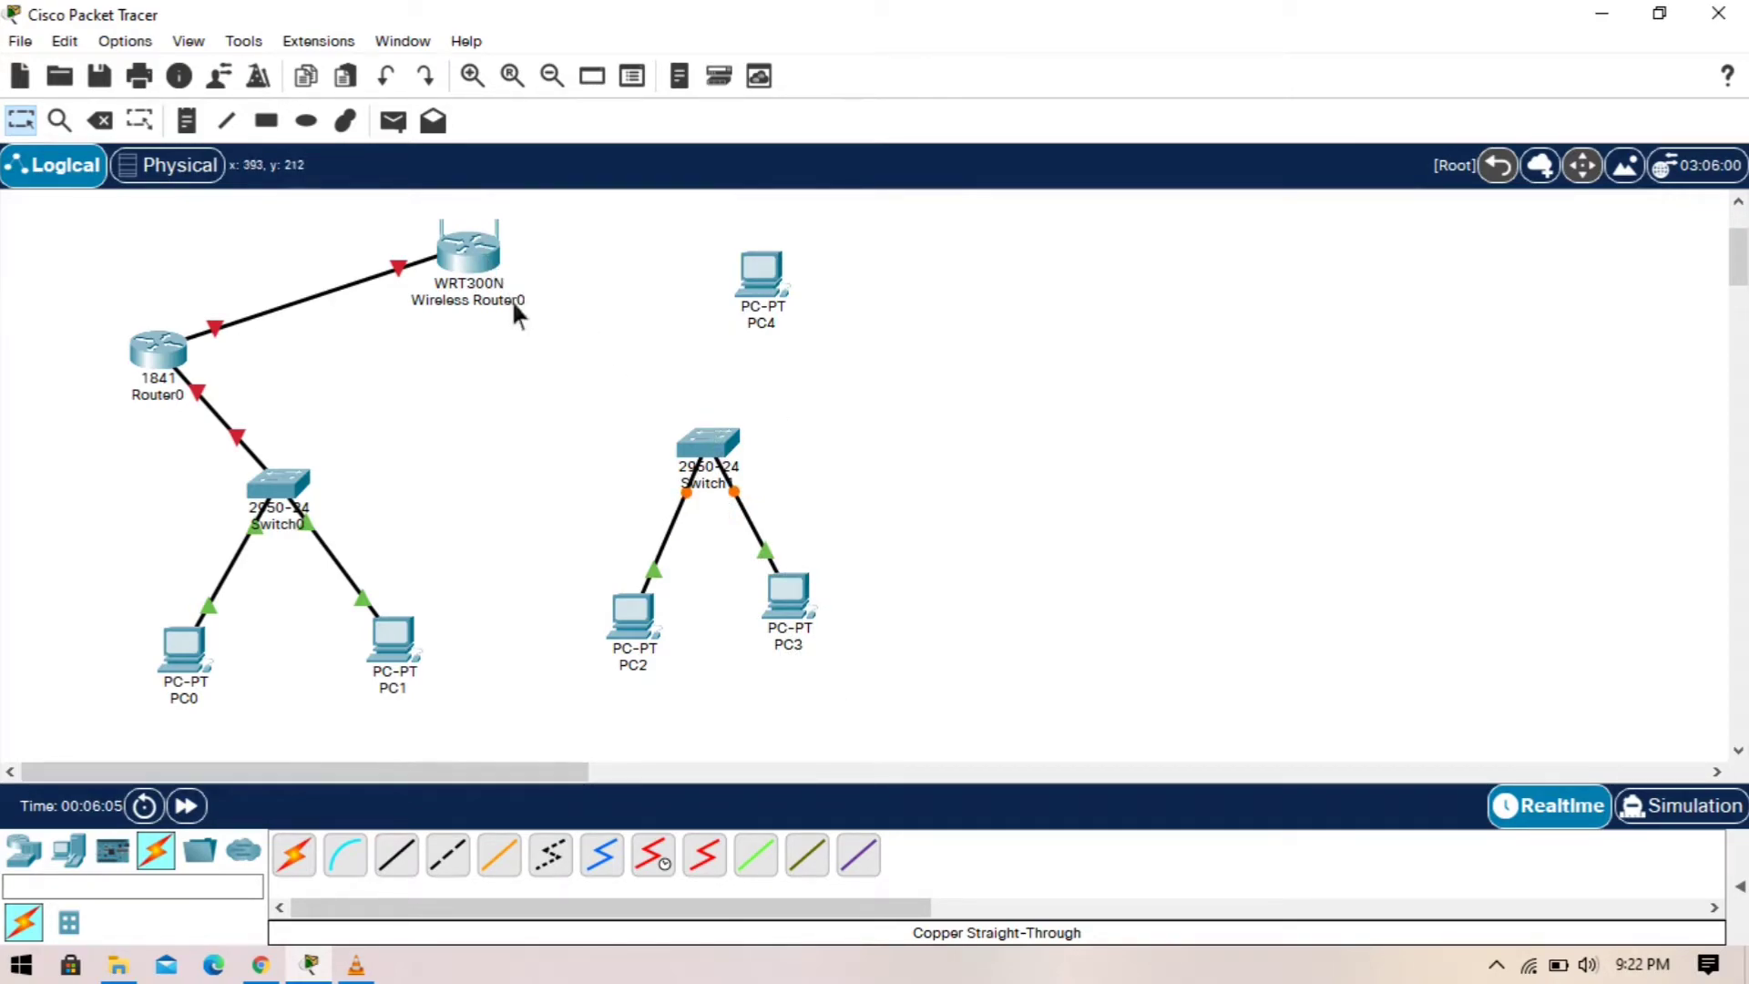
Step: Connect Switch1's FastEthernet0/3 to Ethernet 2 on the WRT300N wireless router with a copper cross-over cable
click(462, 857)
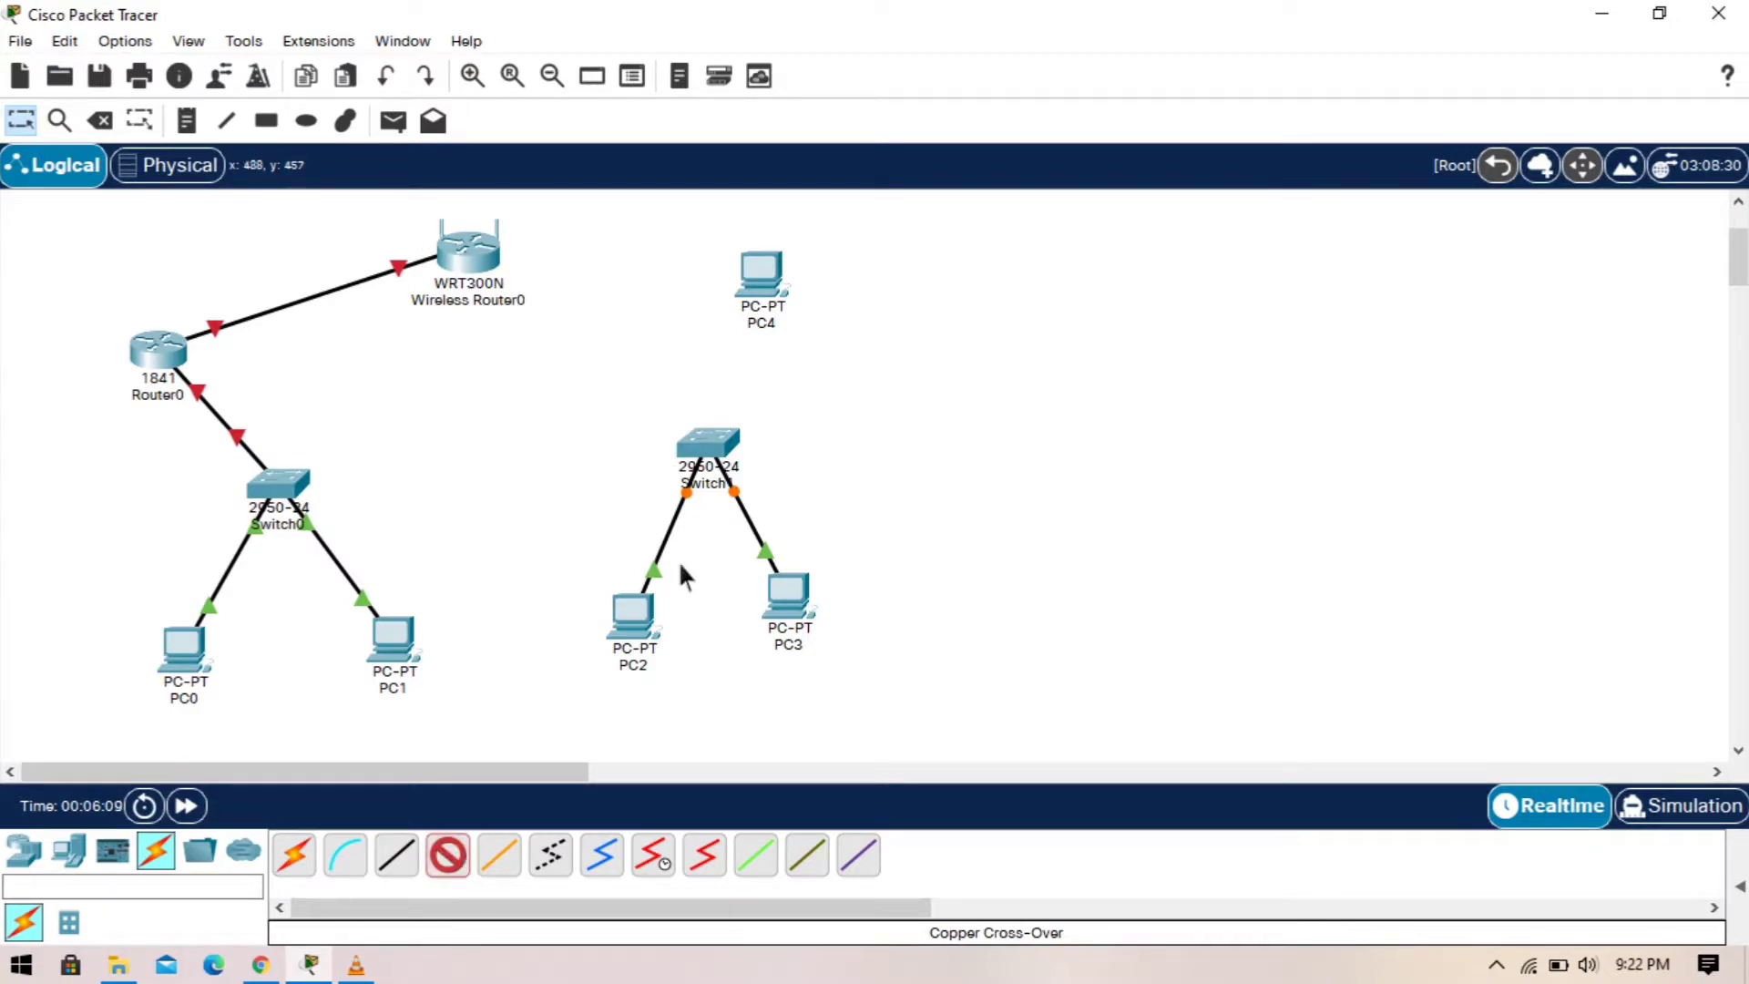
click(708, 455)
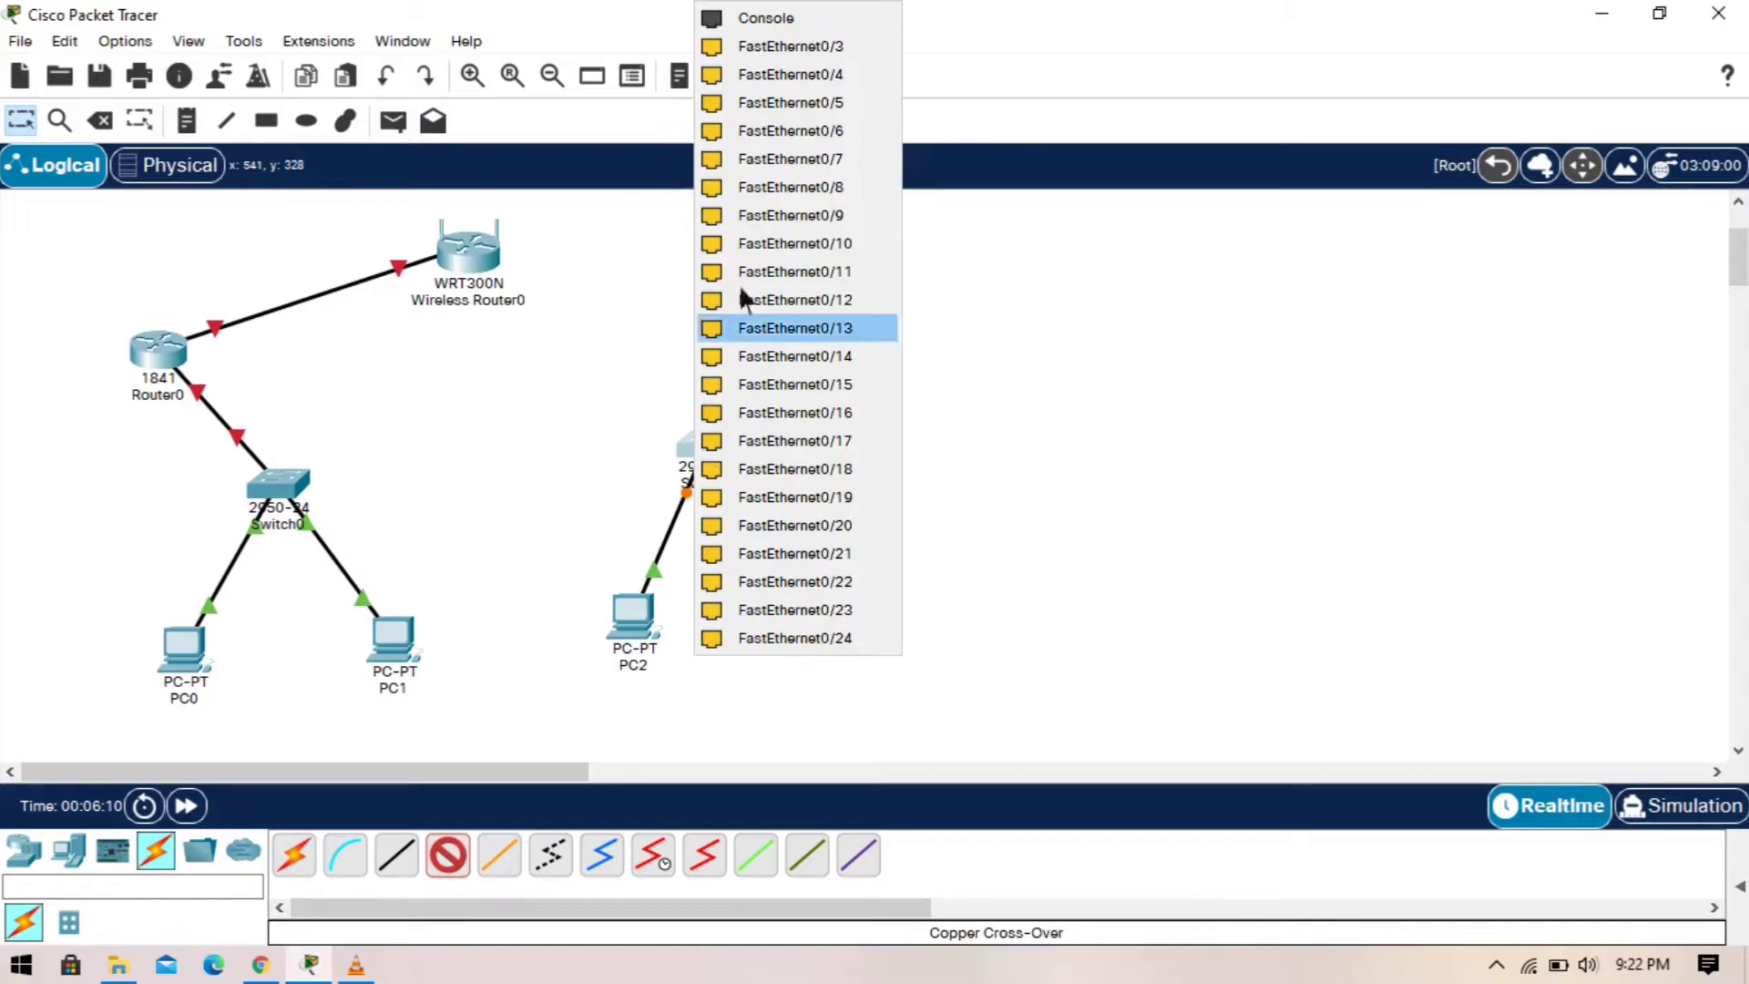
click(773, 47)
click(487, 270)
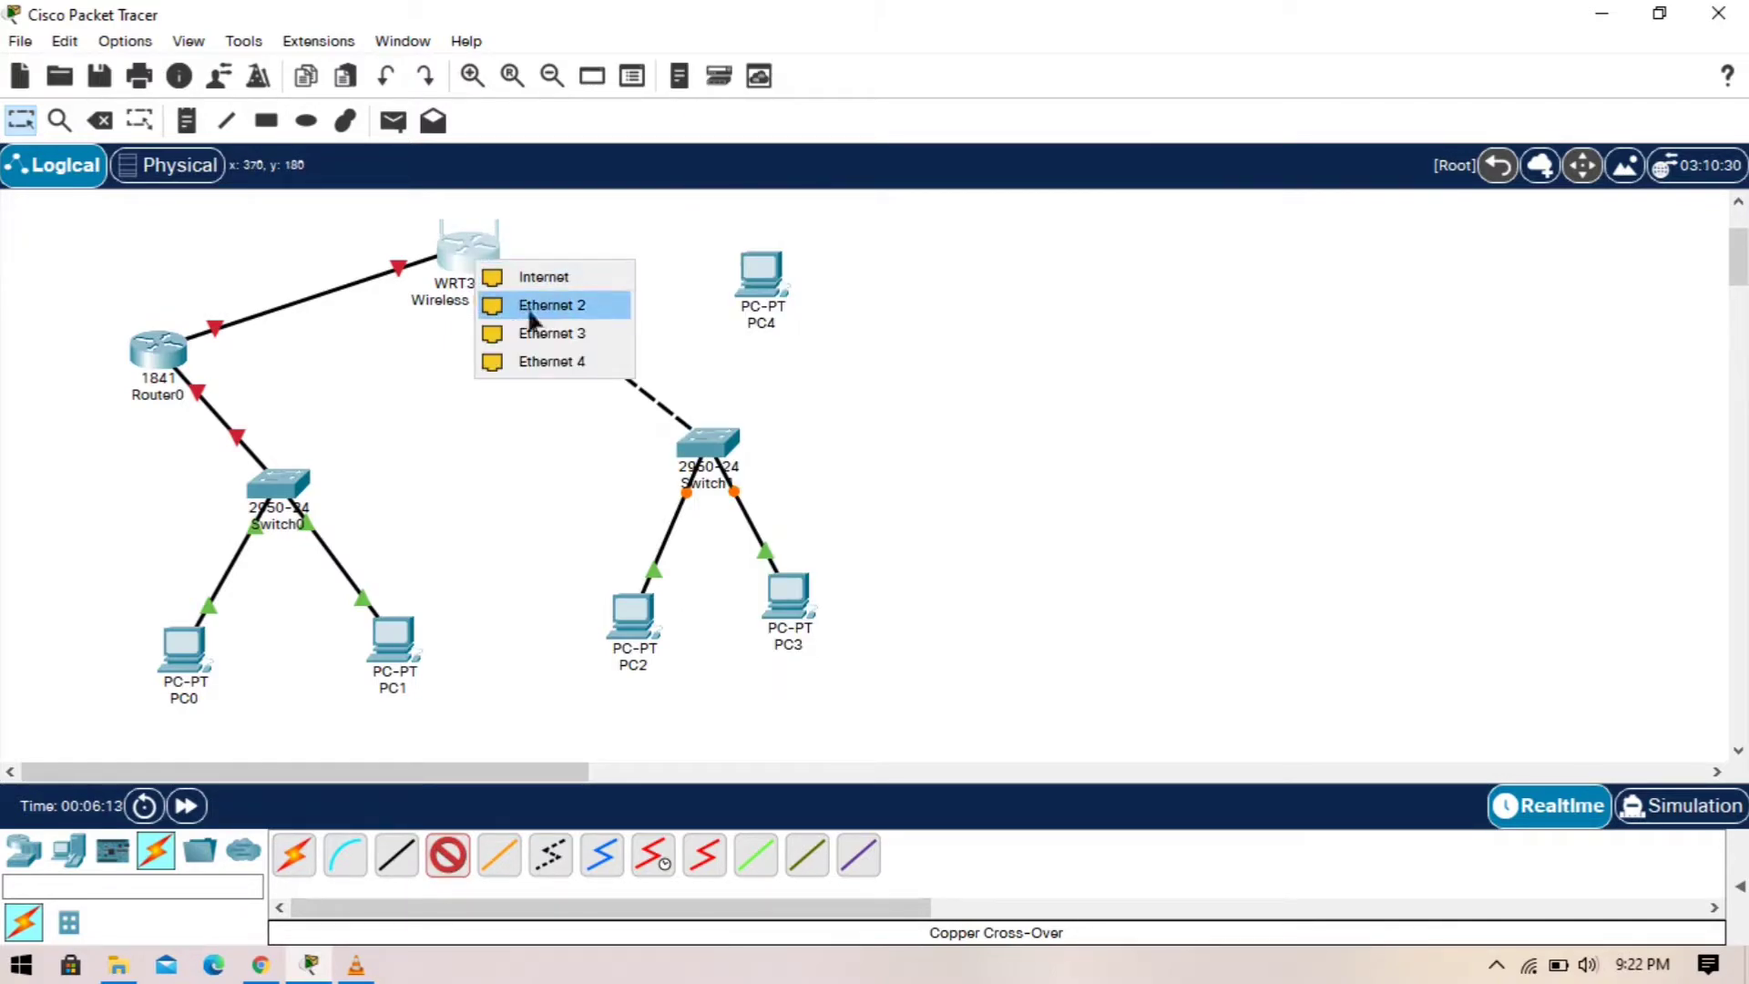
click(535, 314)
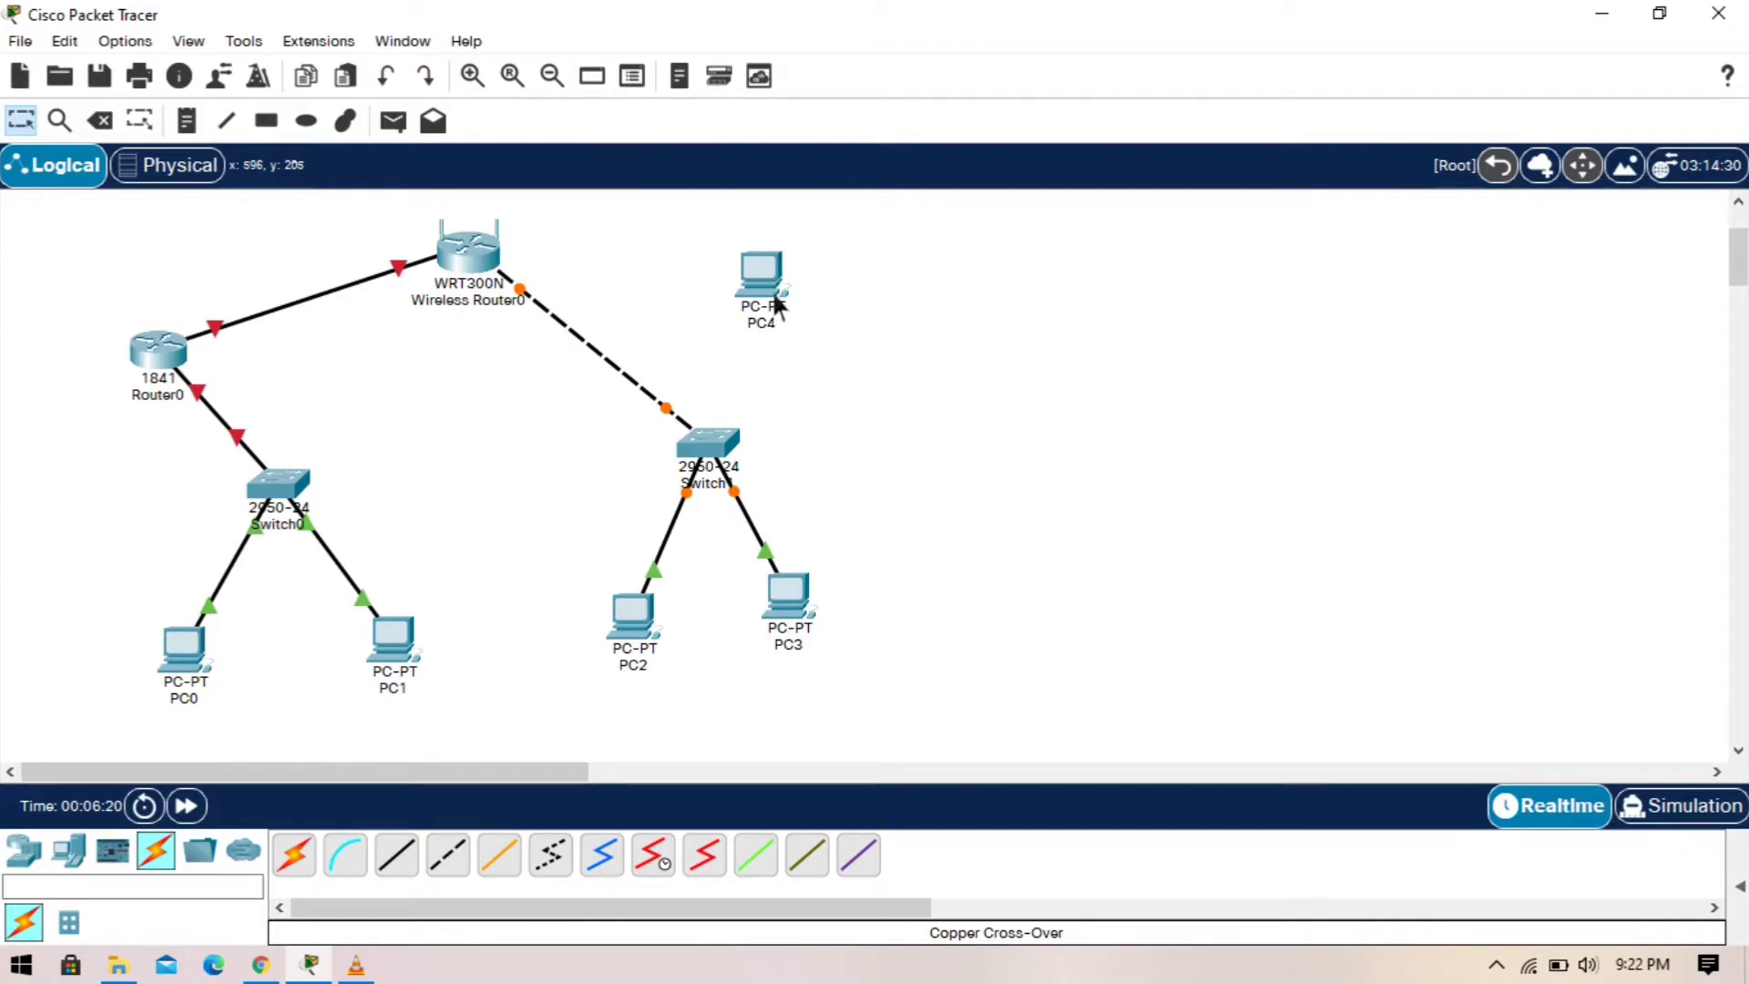
Step: Shift PC4 slightly toward the wireless router and switch off its power in its physical device view
drag(775, 293, 753, 295)
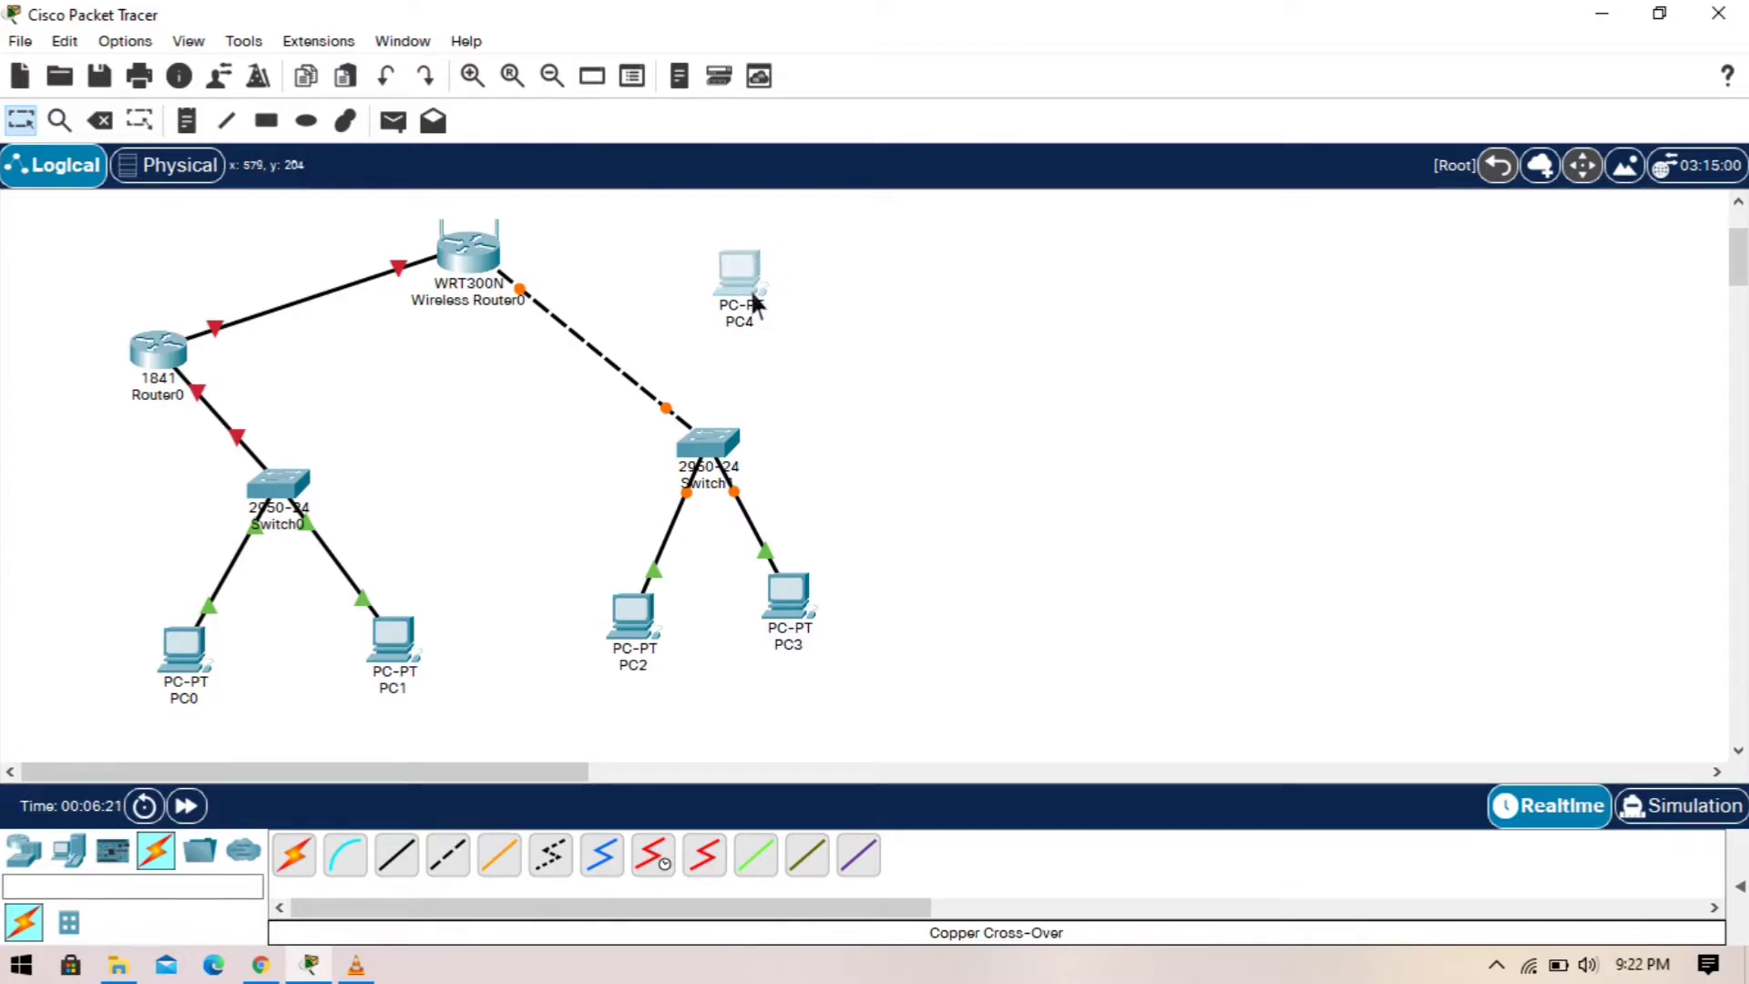
click(925, 352)
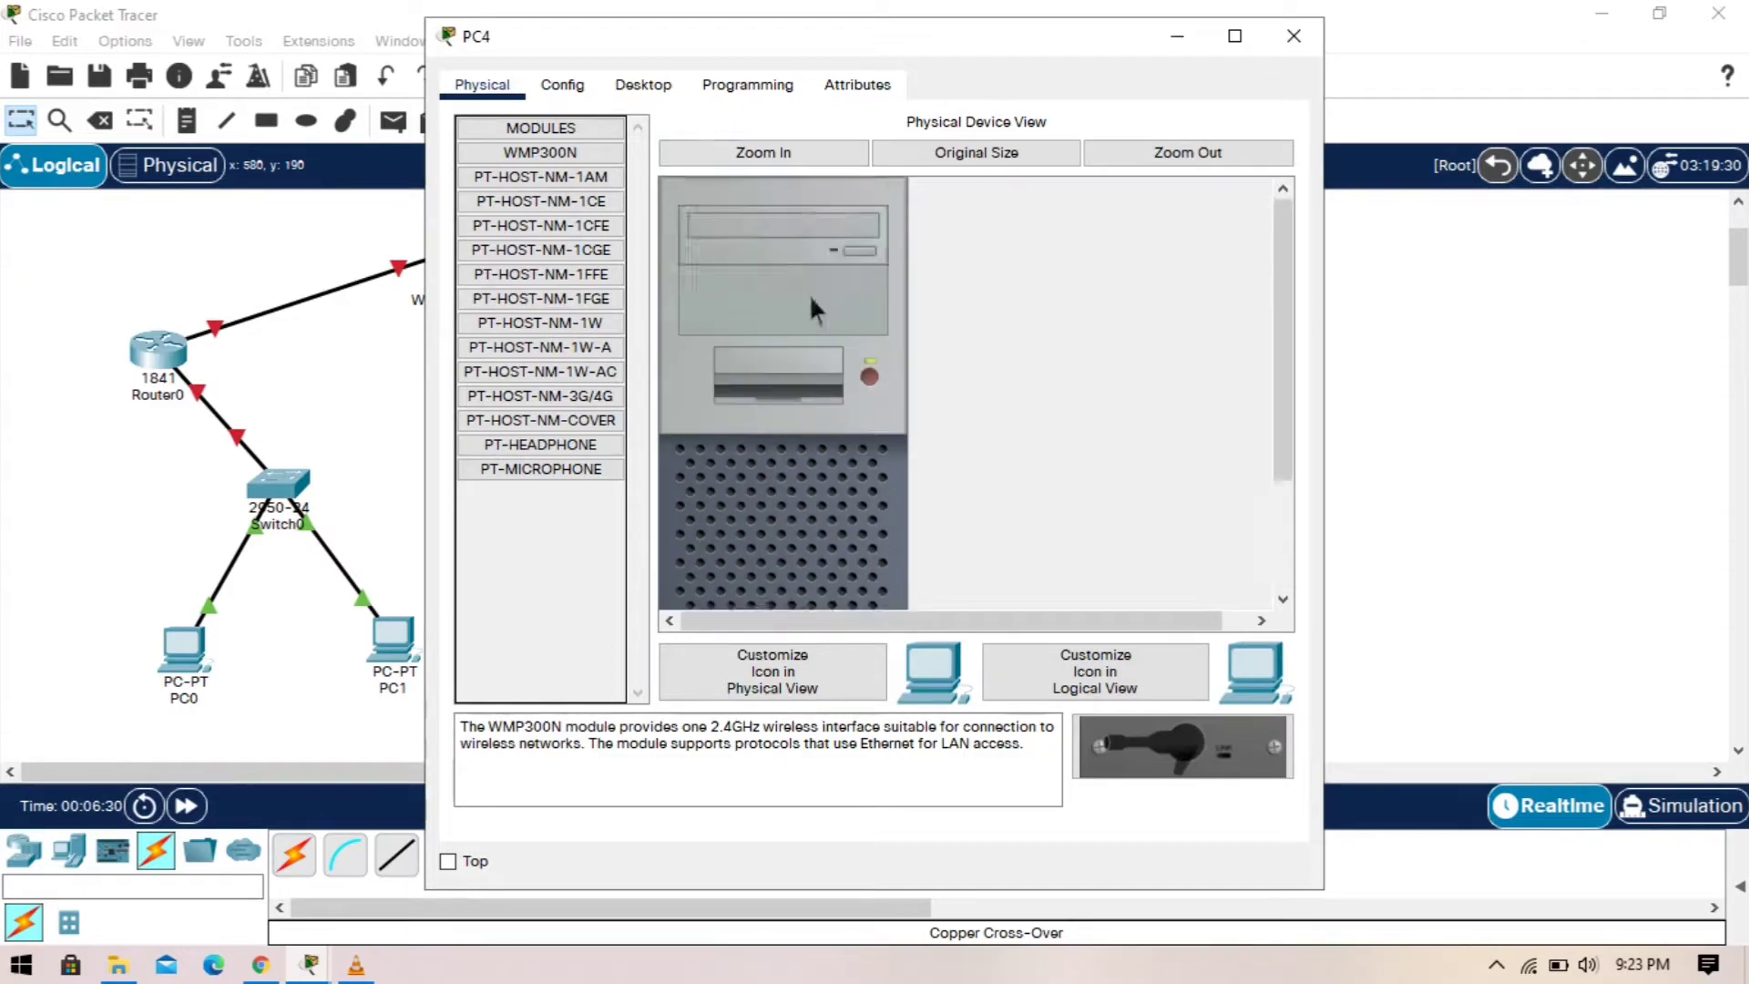
scroll(773, 326, down, 3)
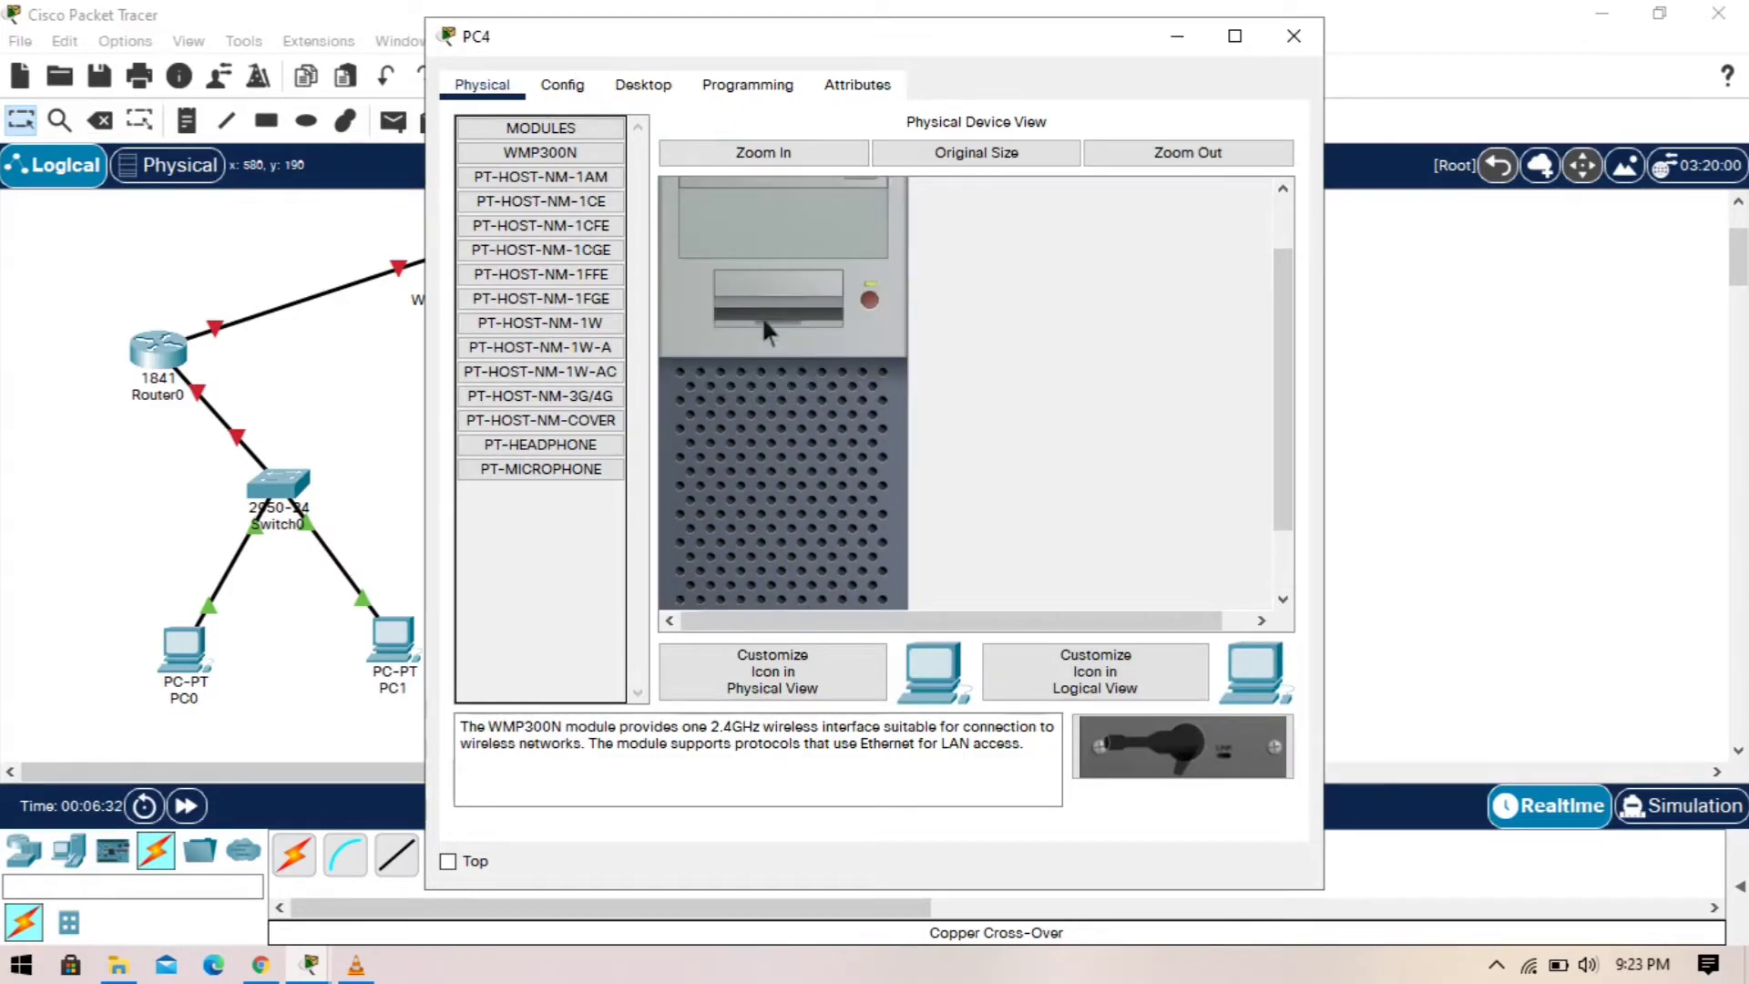
scroll(763, 321, up, 2)
scroll(763, 323, down, 3)
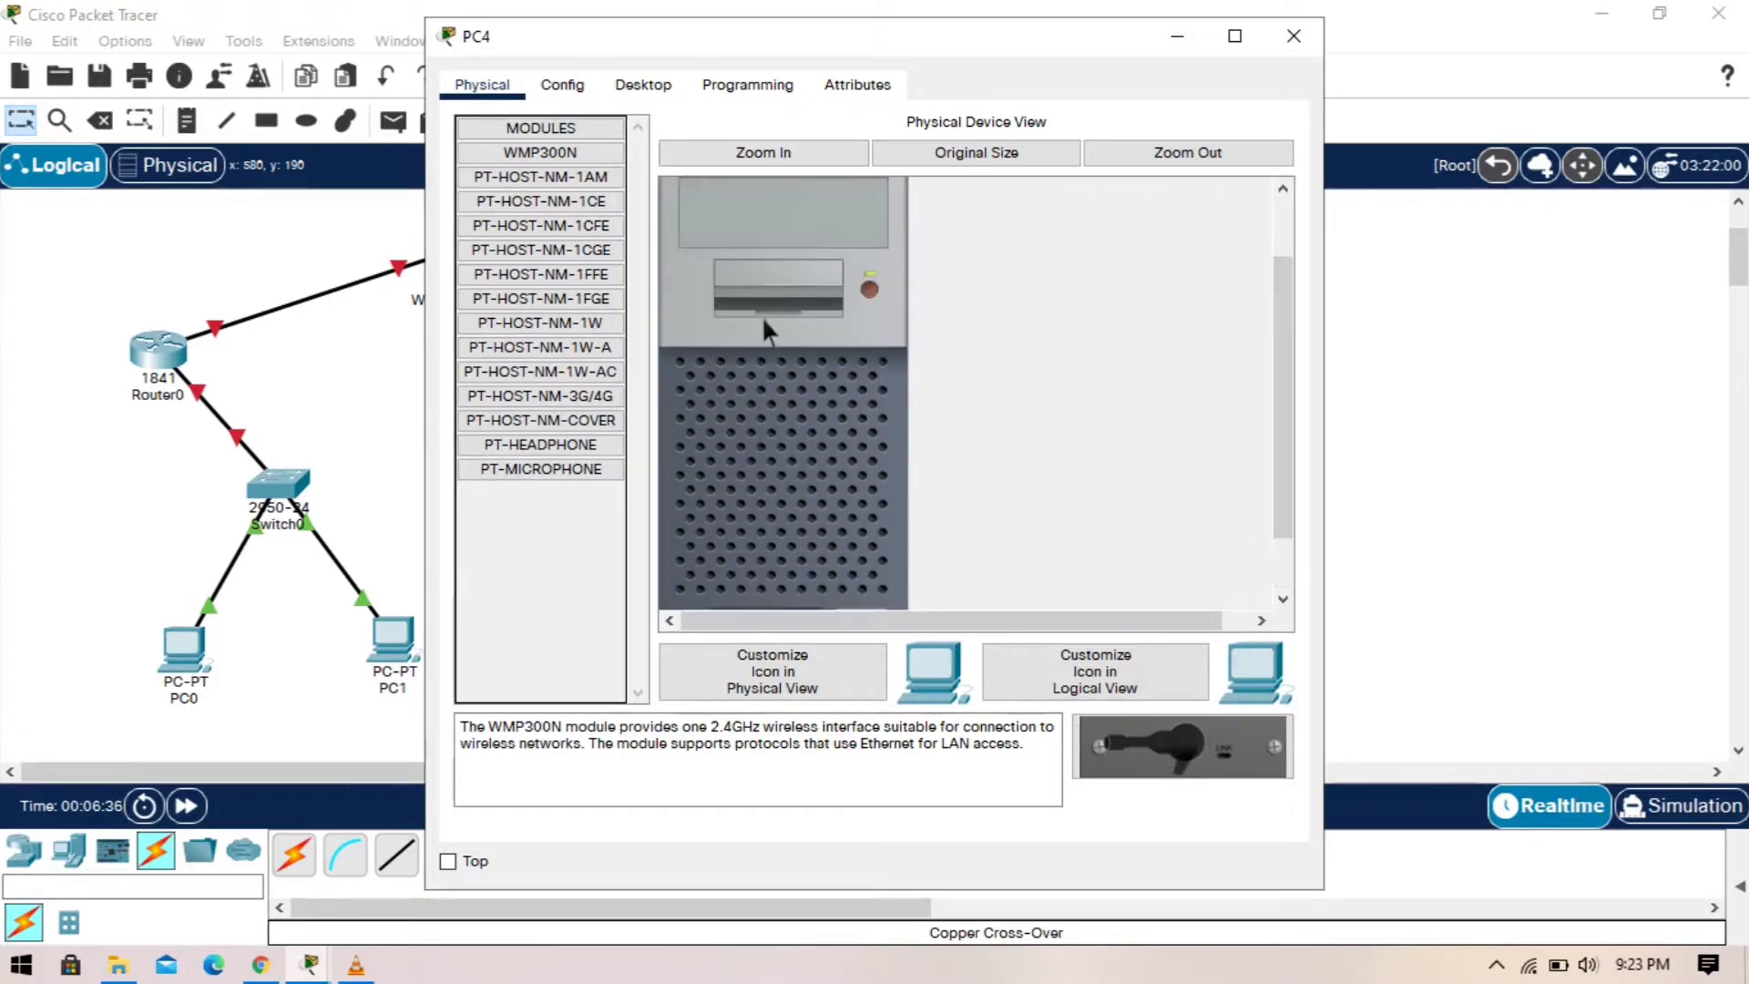
scroll(764, 323, up, 3)
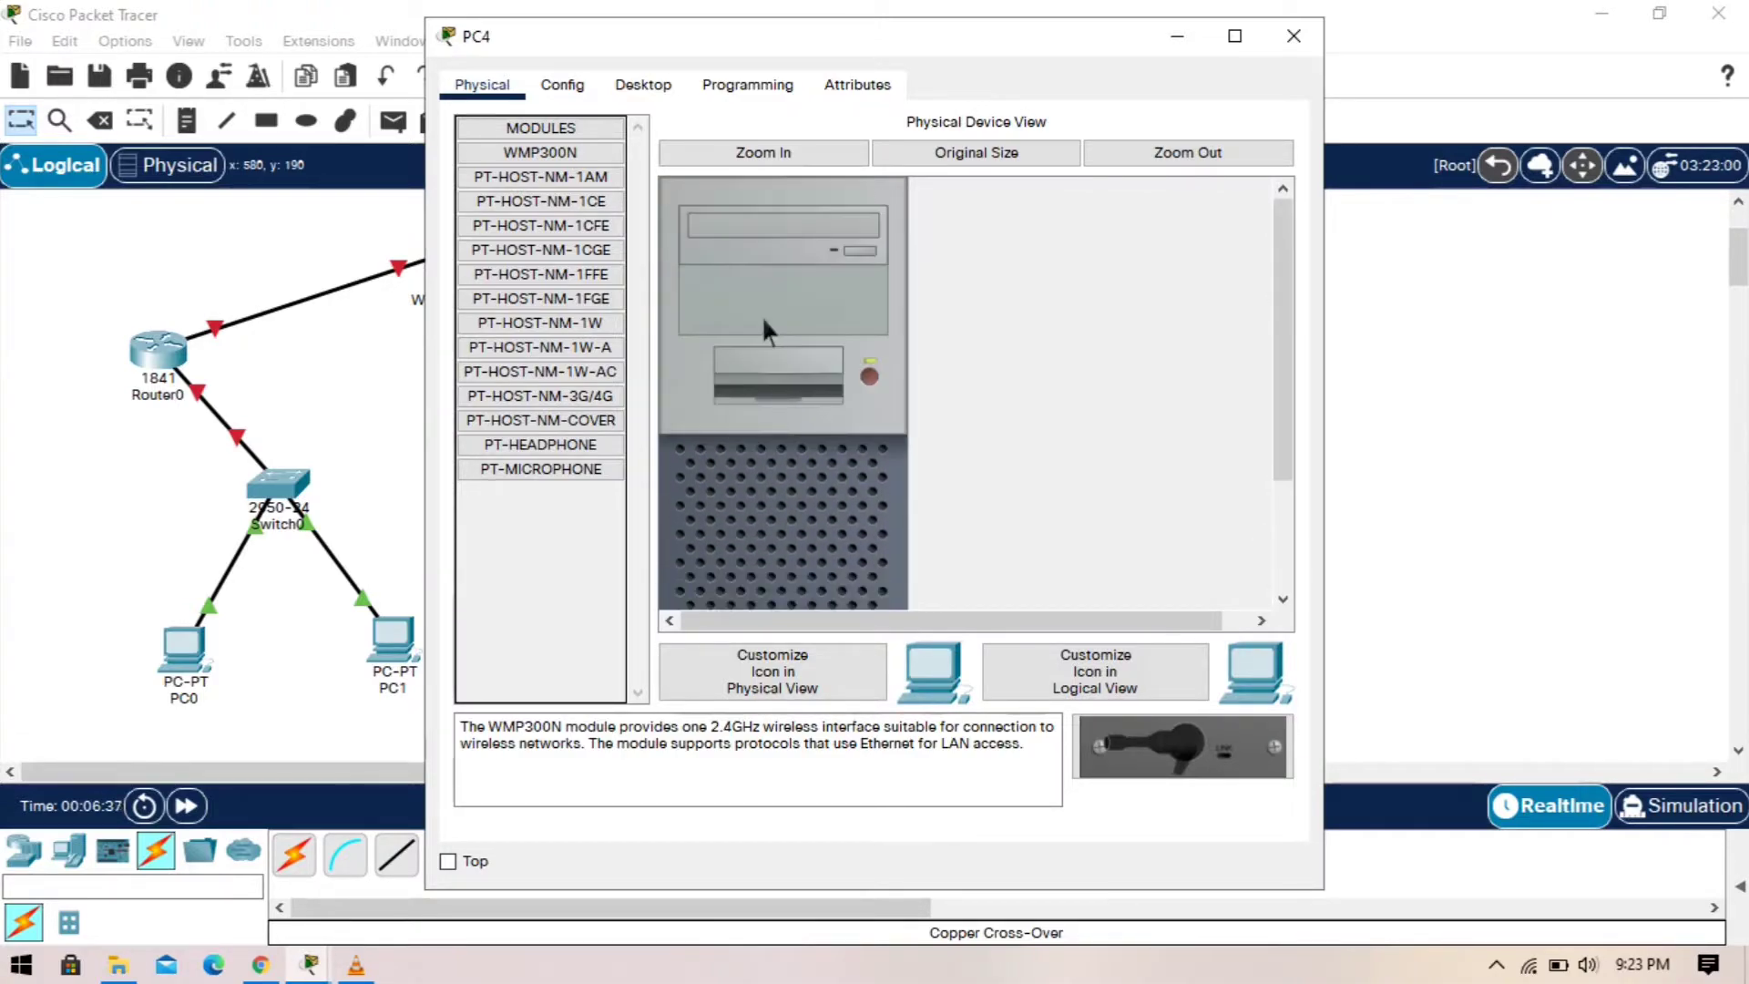
click(878, 378)
Step: Remove PC4's Ethernet module and install the WMP300N wireless module in the emptied slot
scroll(882, 394, down, 2)
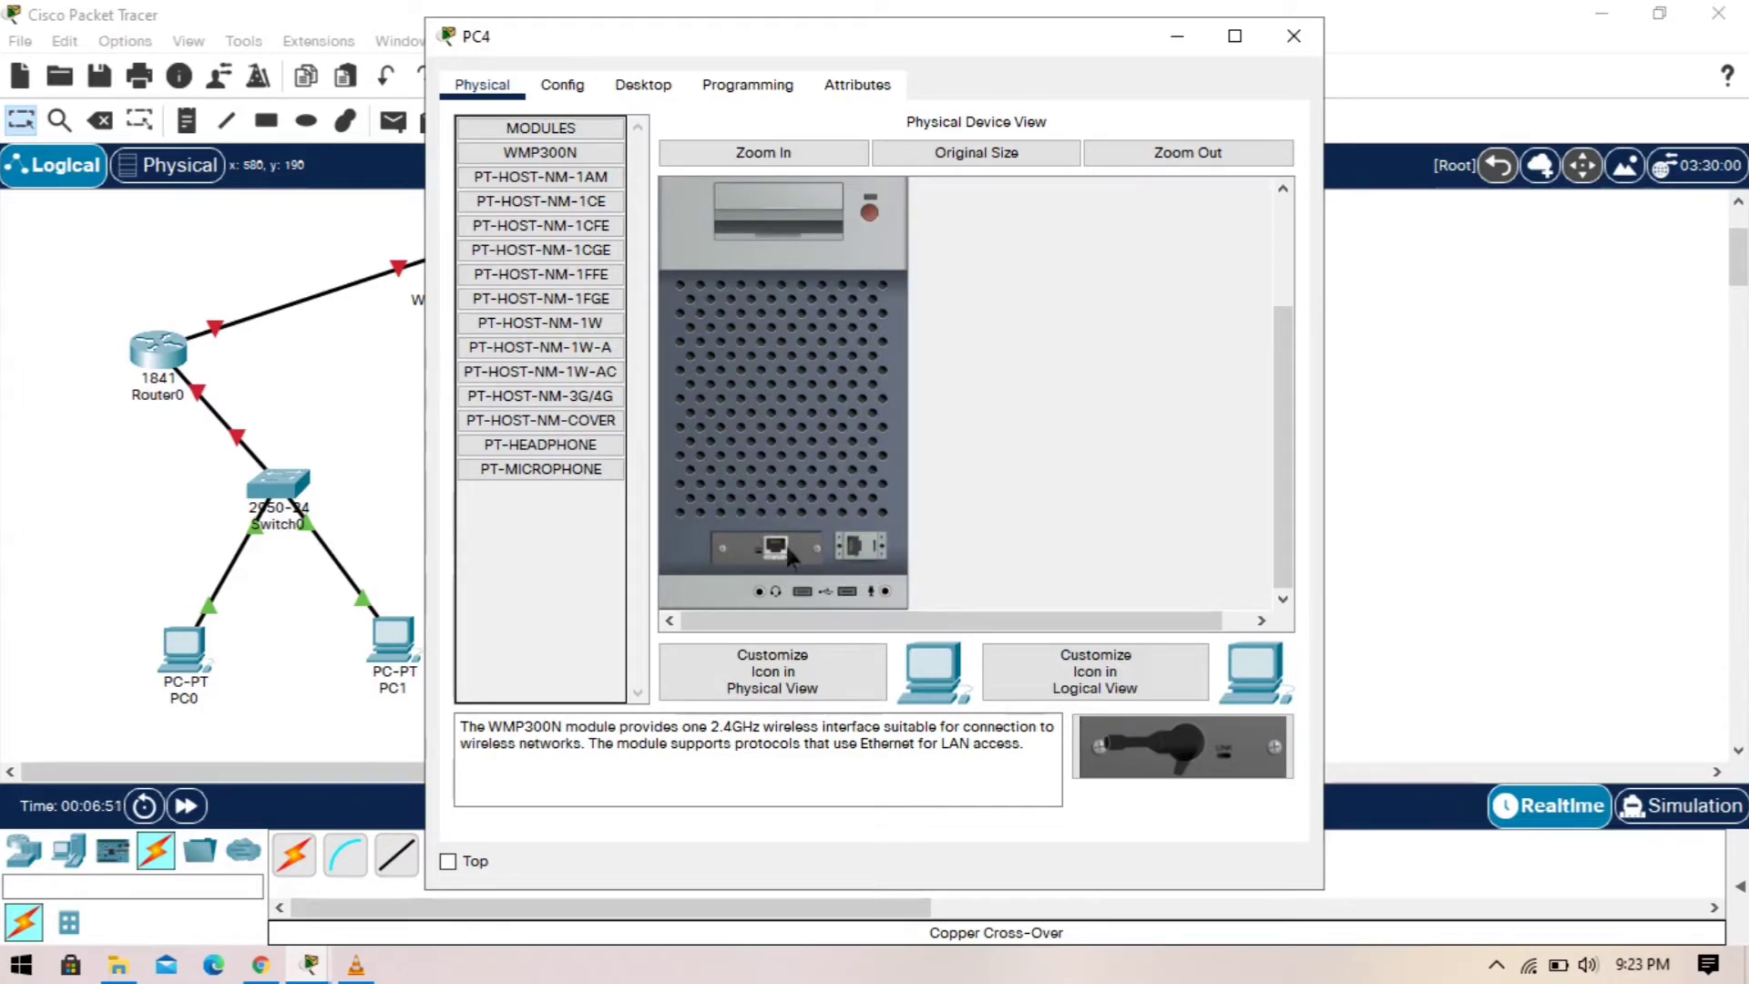
drag(788, 552, 556, 535)
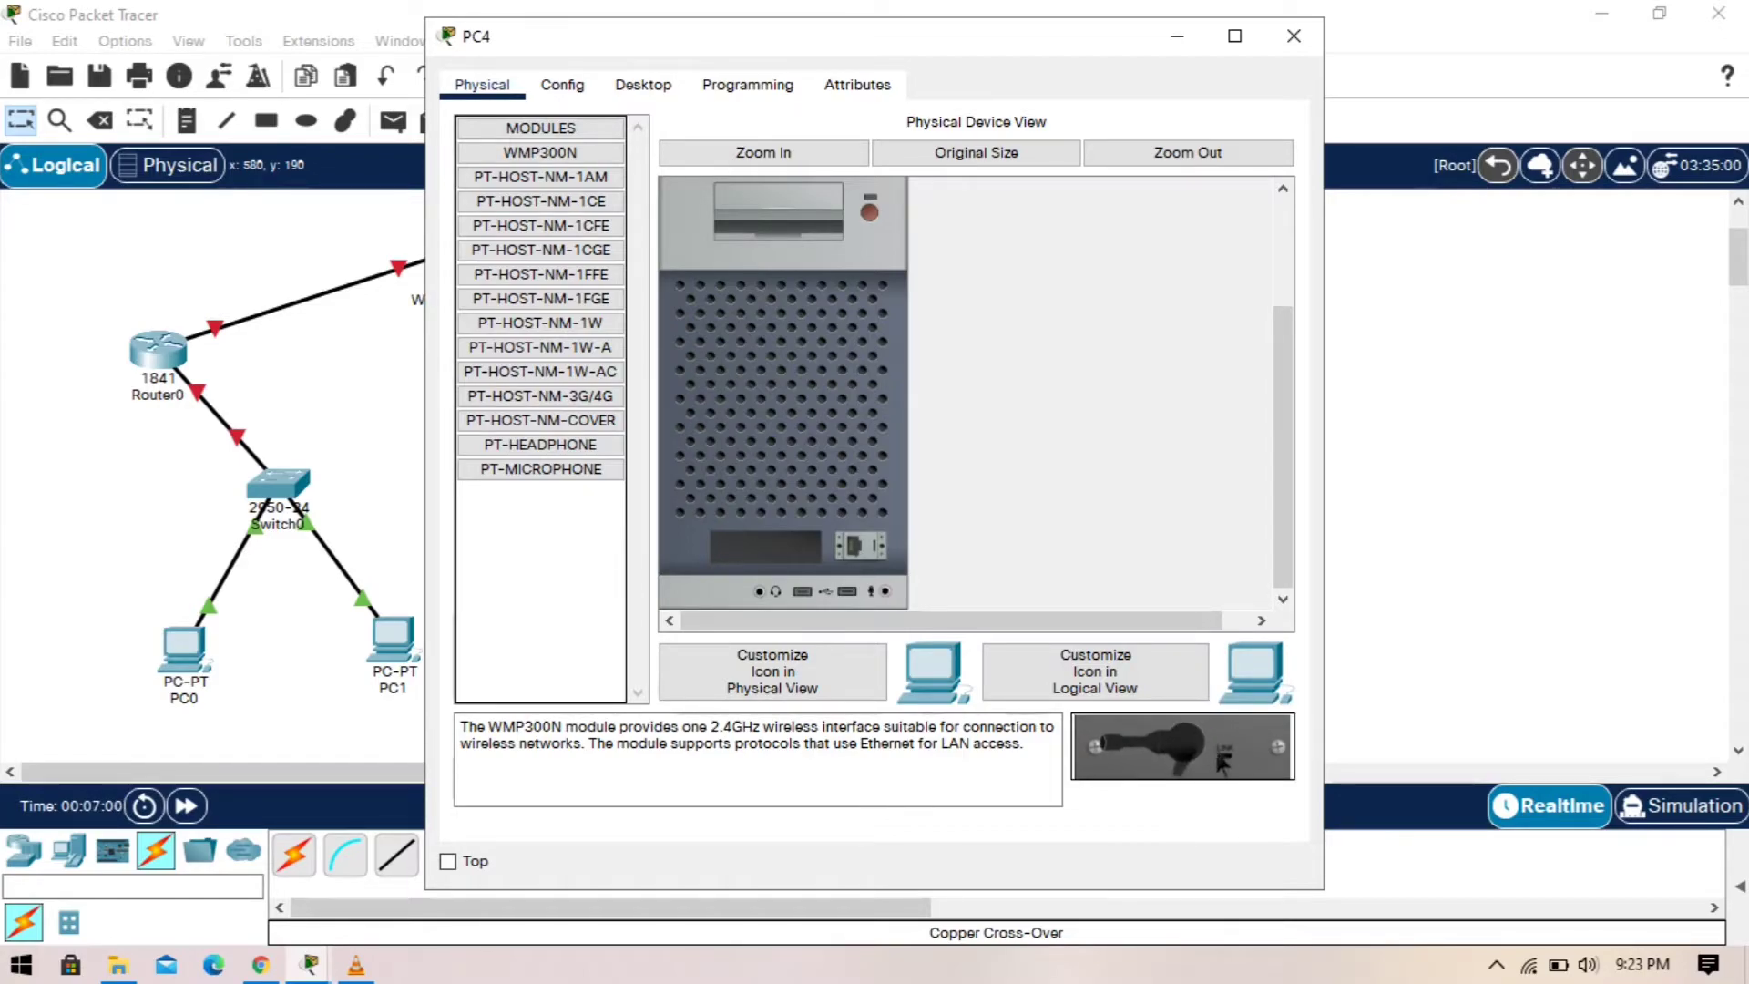
drag(947, 663, 775, 565)
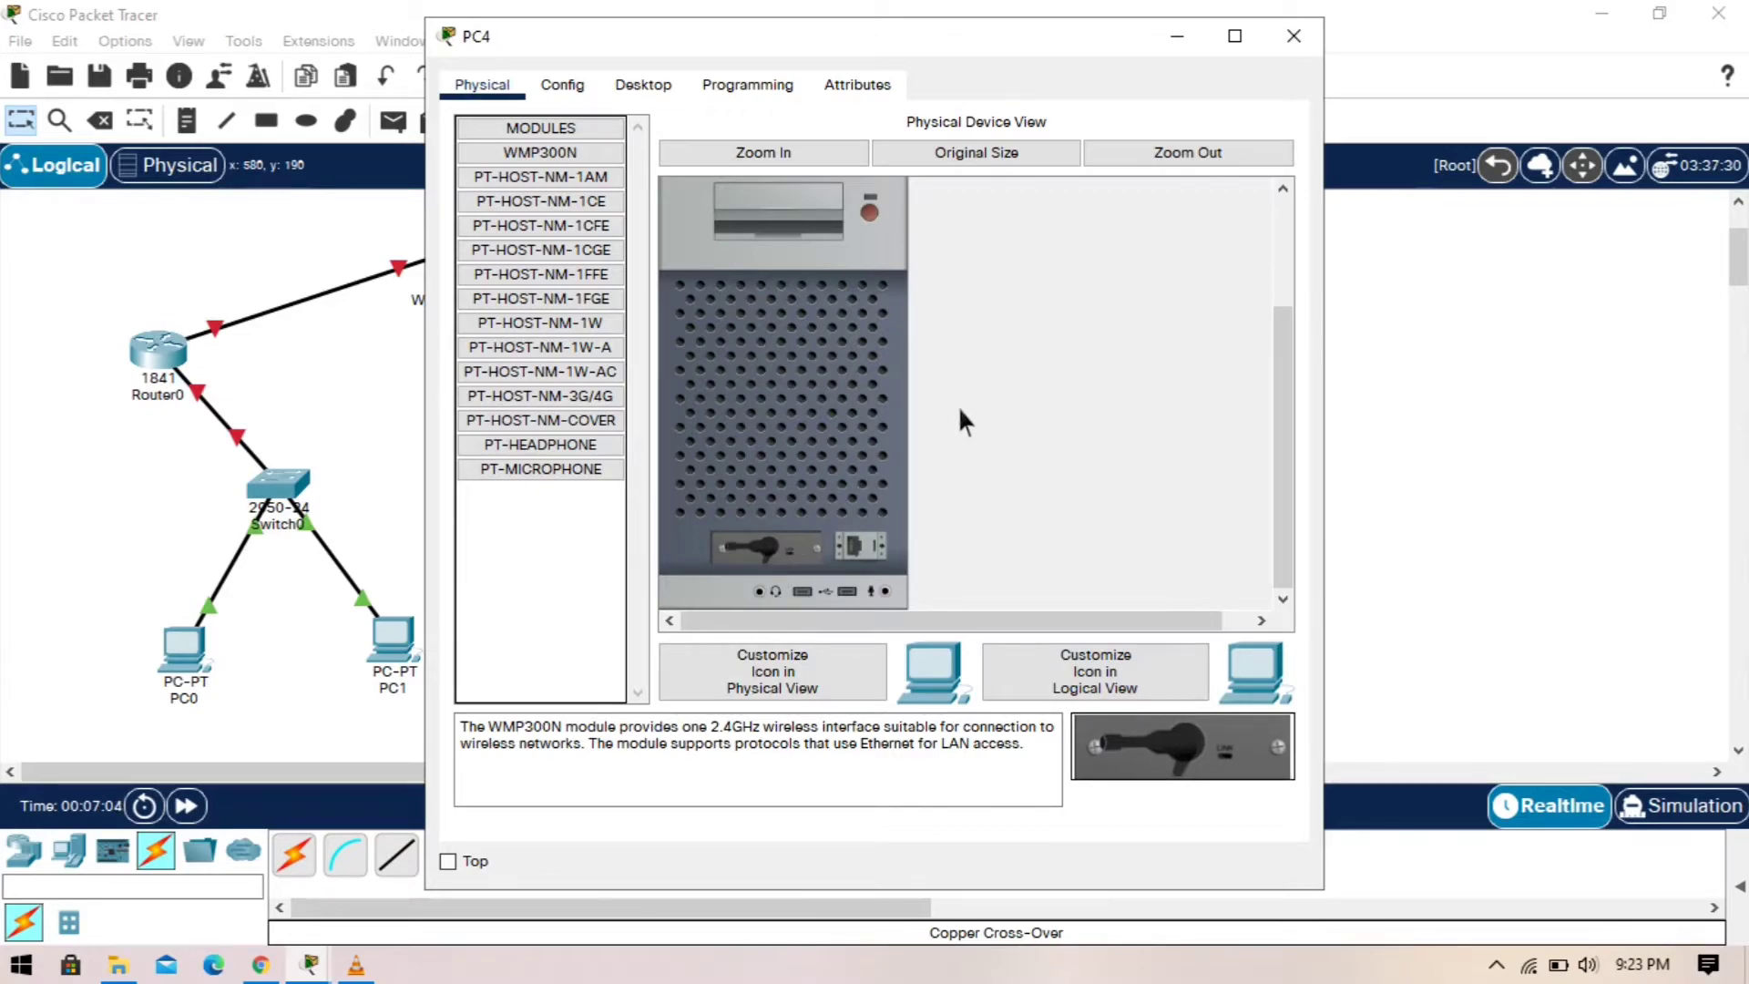
Step: Power PC4 back on and move it slightly farther from the wireless router in the topology
scroll(951, 399, up, 3)
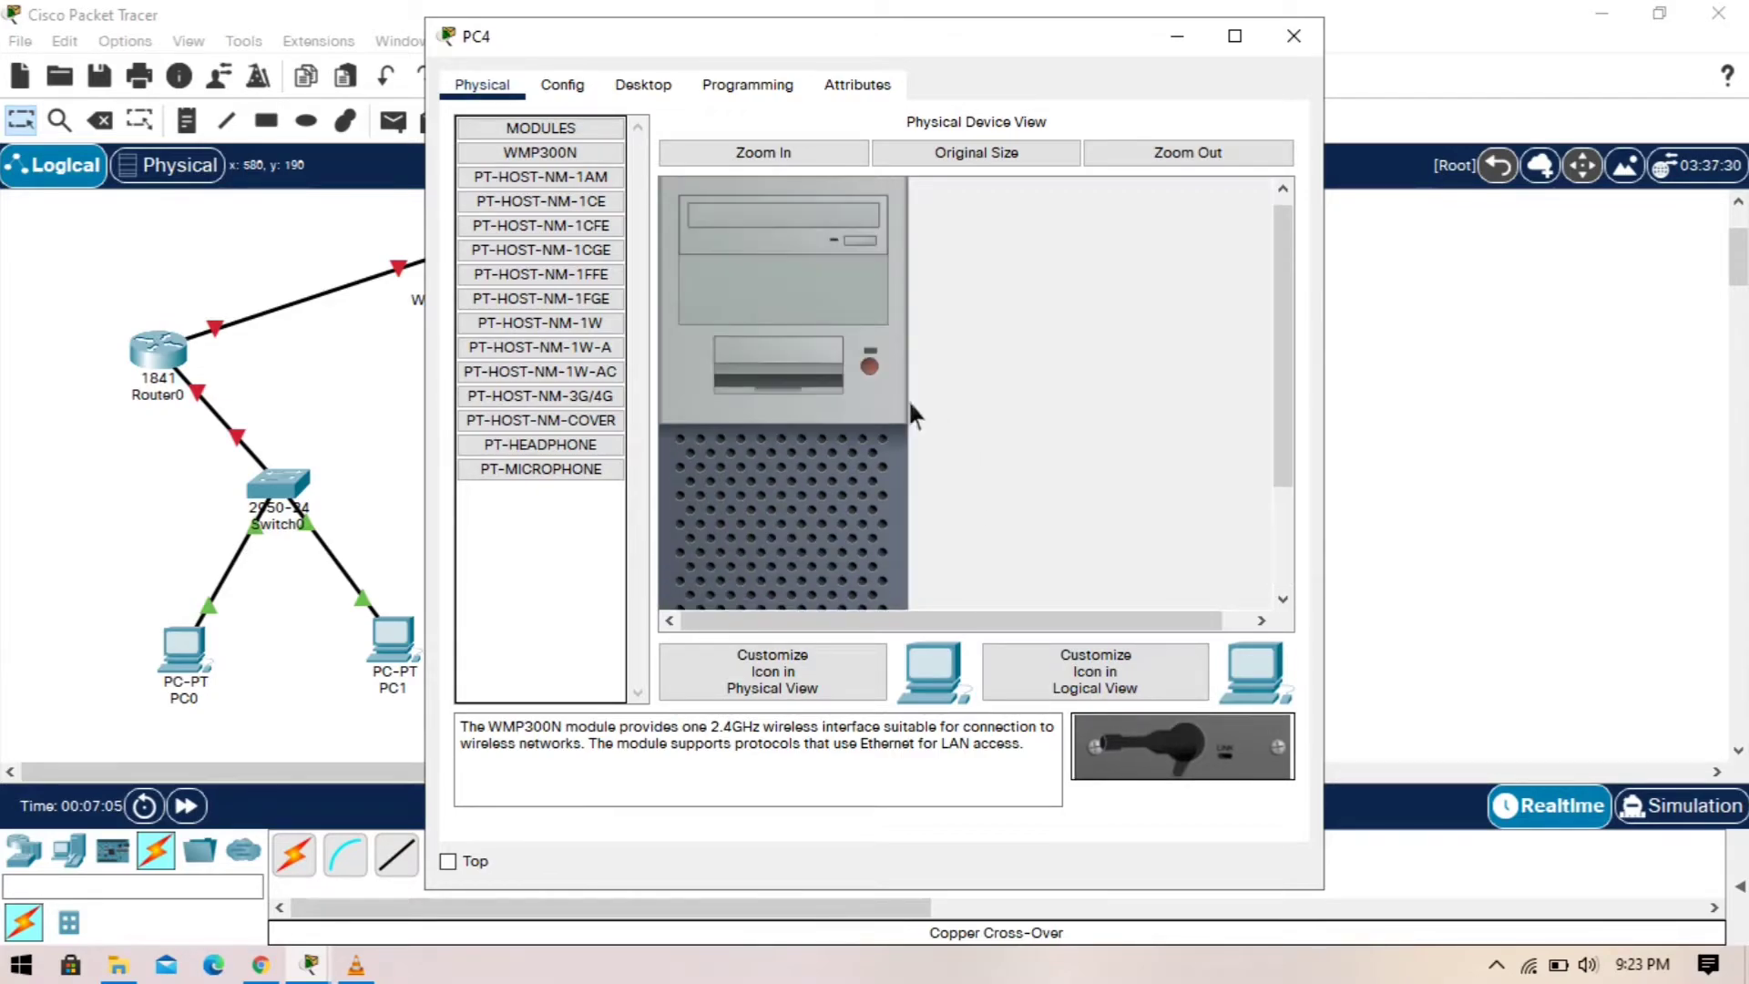
click(877, 356)
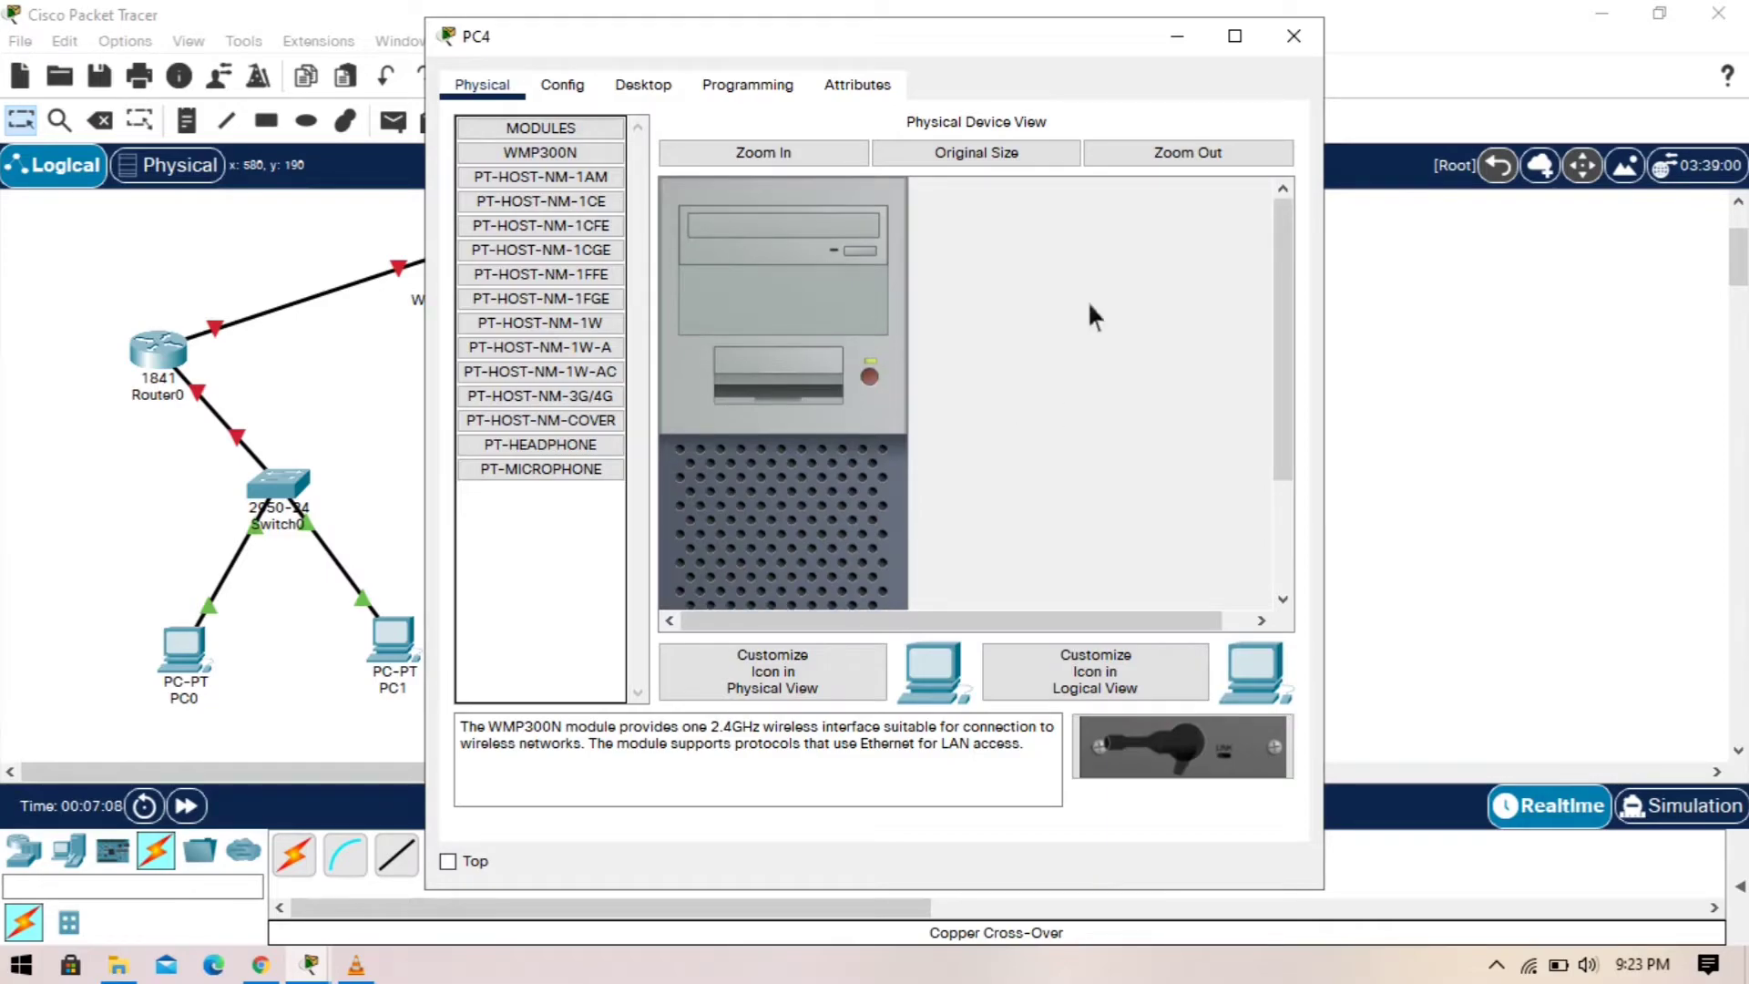
click(1298, 35)
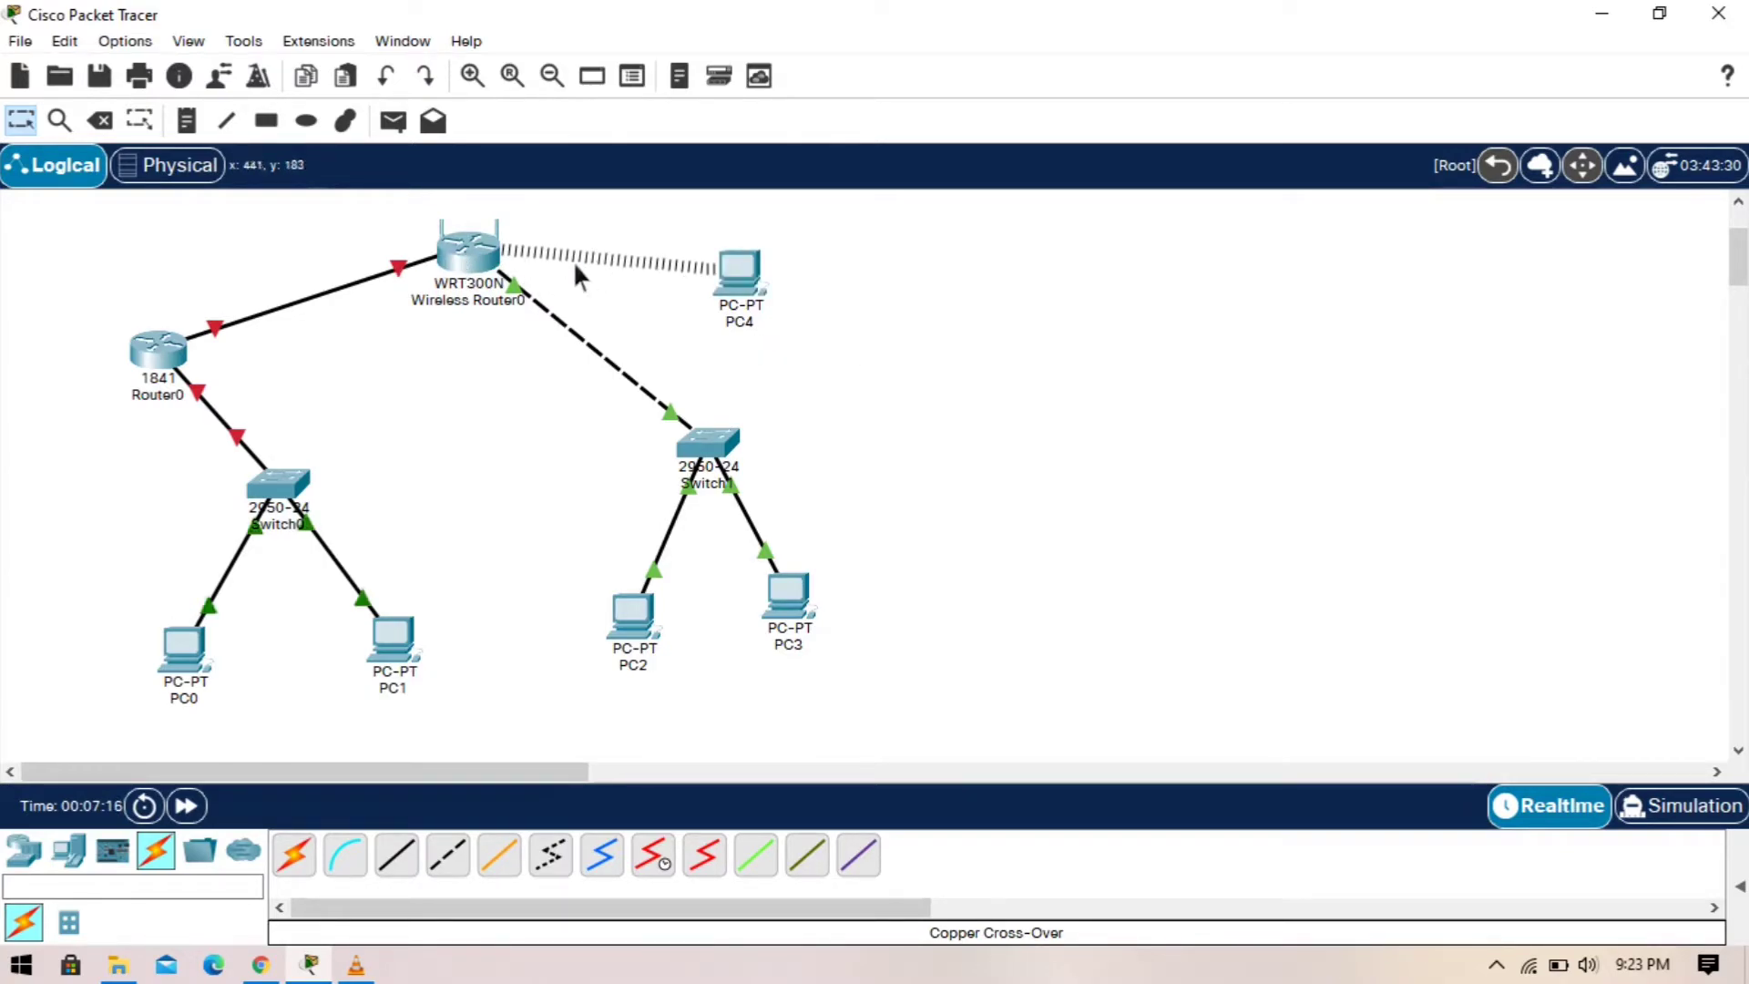
drag(754, 289, 804, 299)
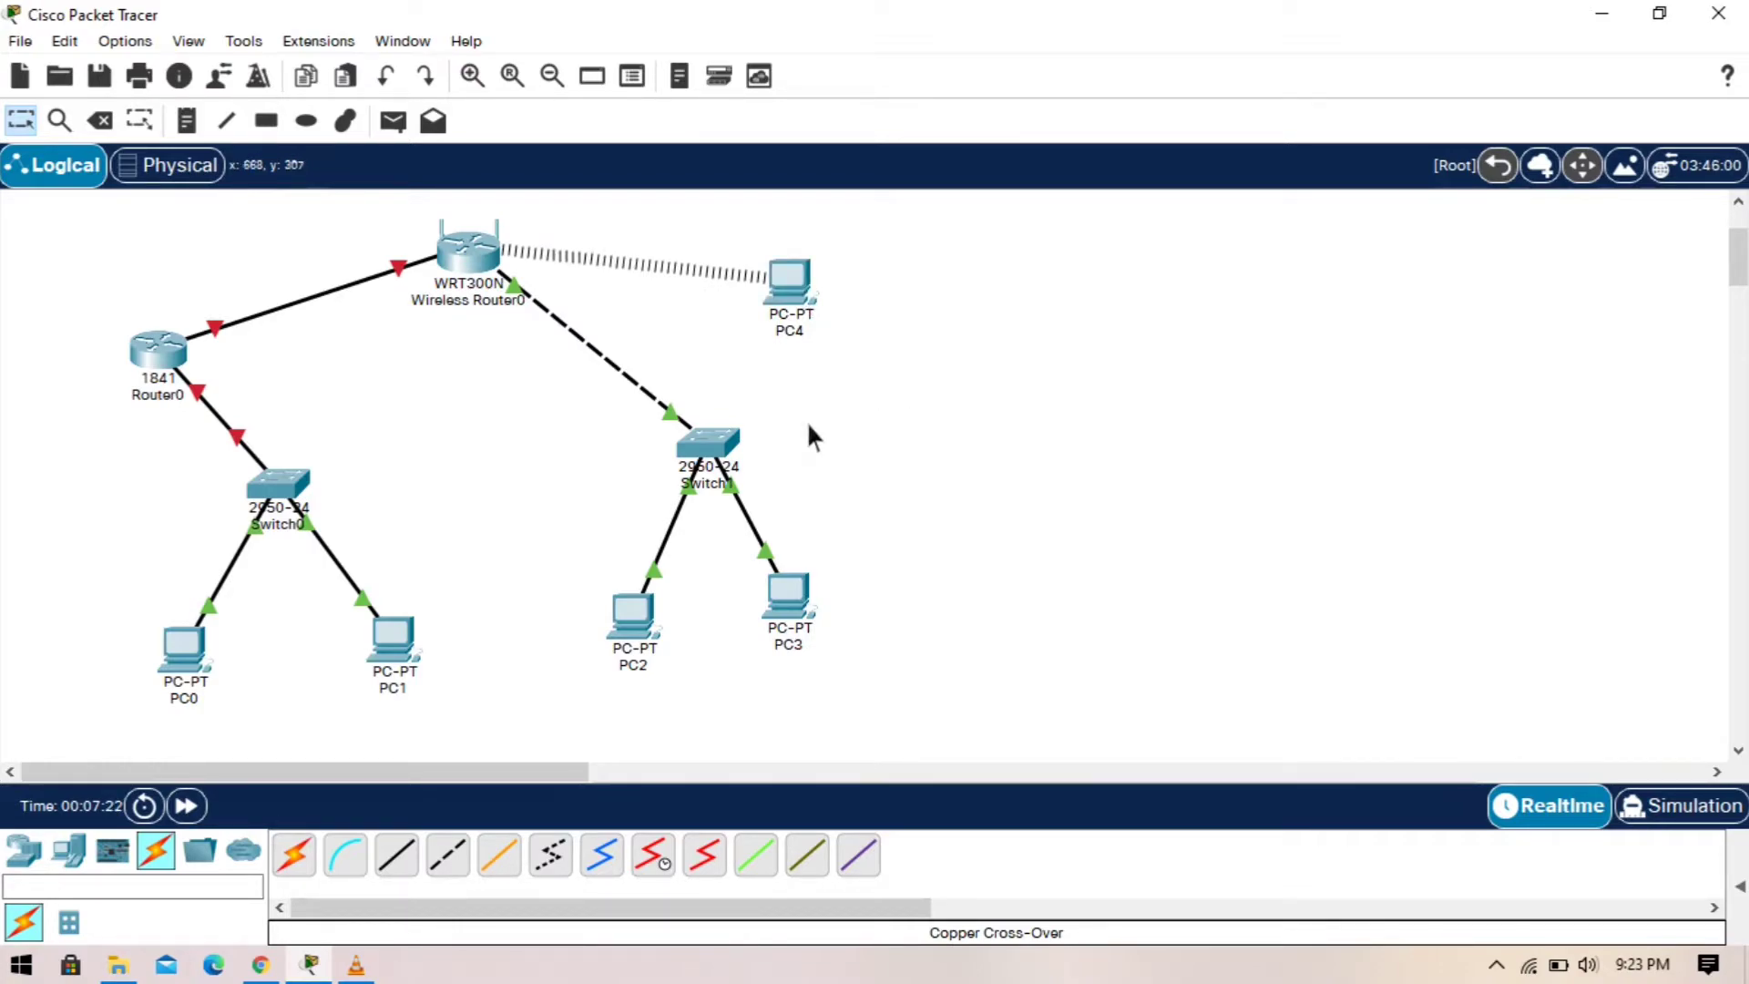
Step: Configure Router0's FastEthernet0/0 with IPv4 address 192.168.1.1 and subnet mask 255.255.255.0, and turn the port on
mouse_move(171, 361)
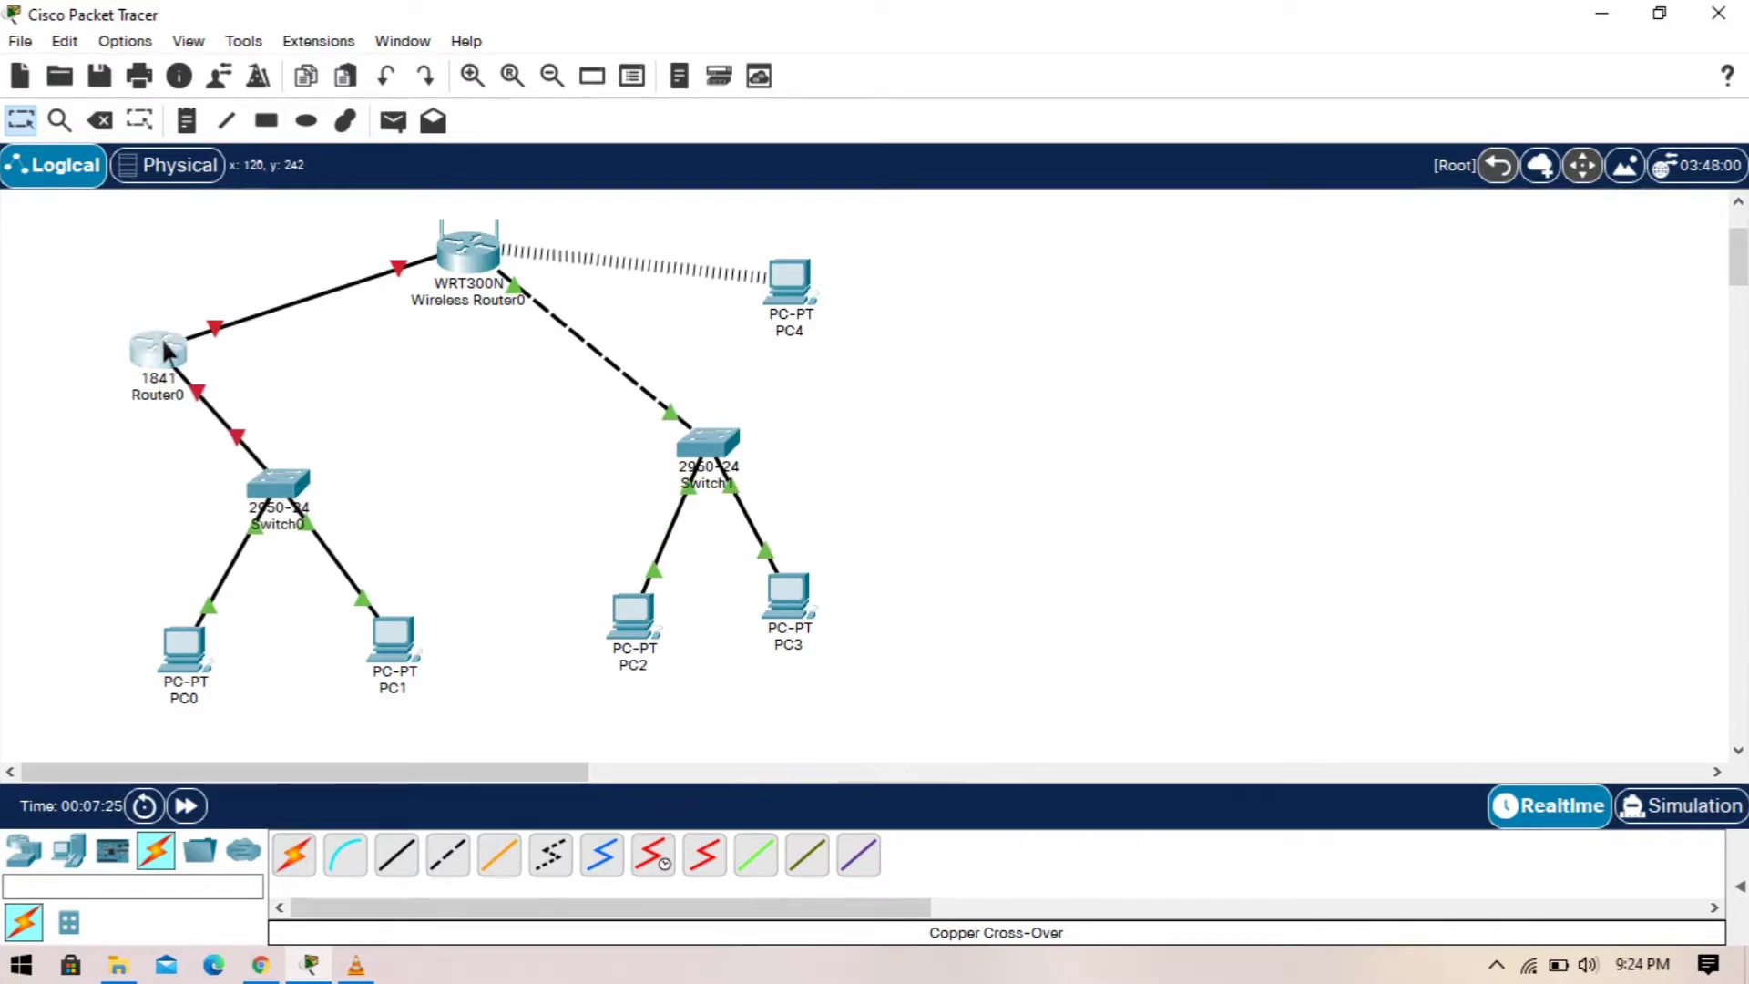
click(167, 350)
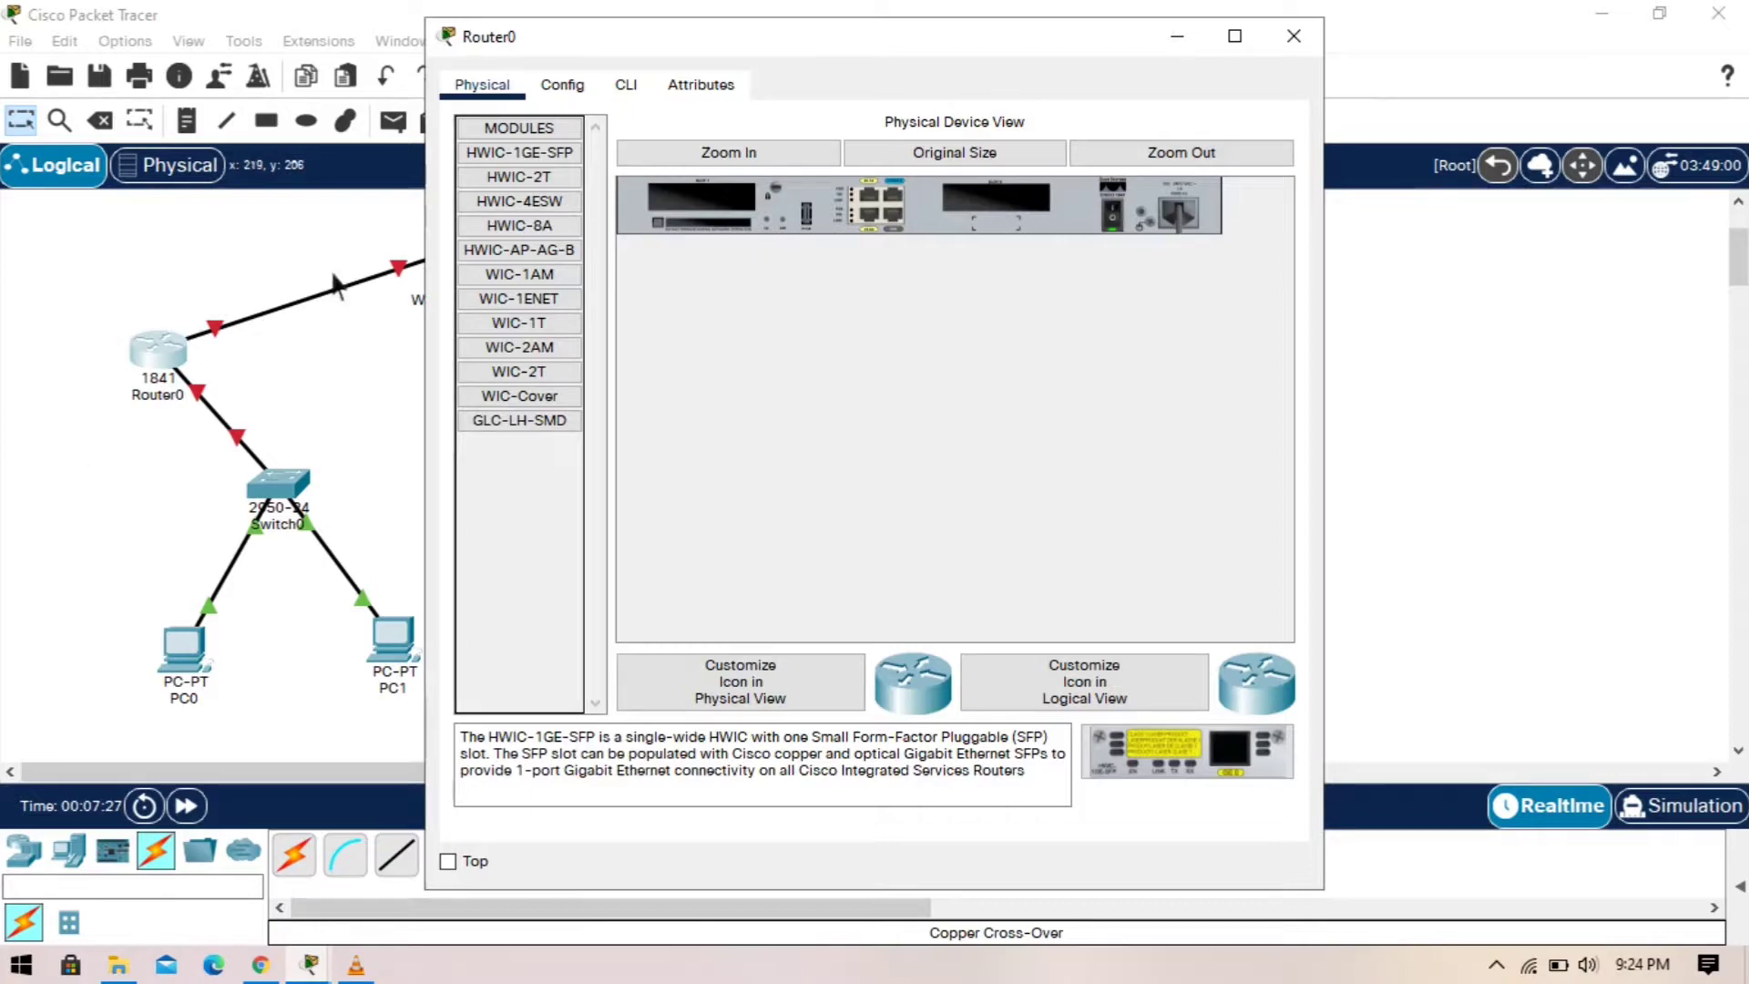
click(571, 97)
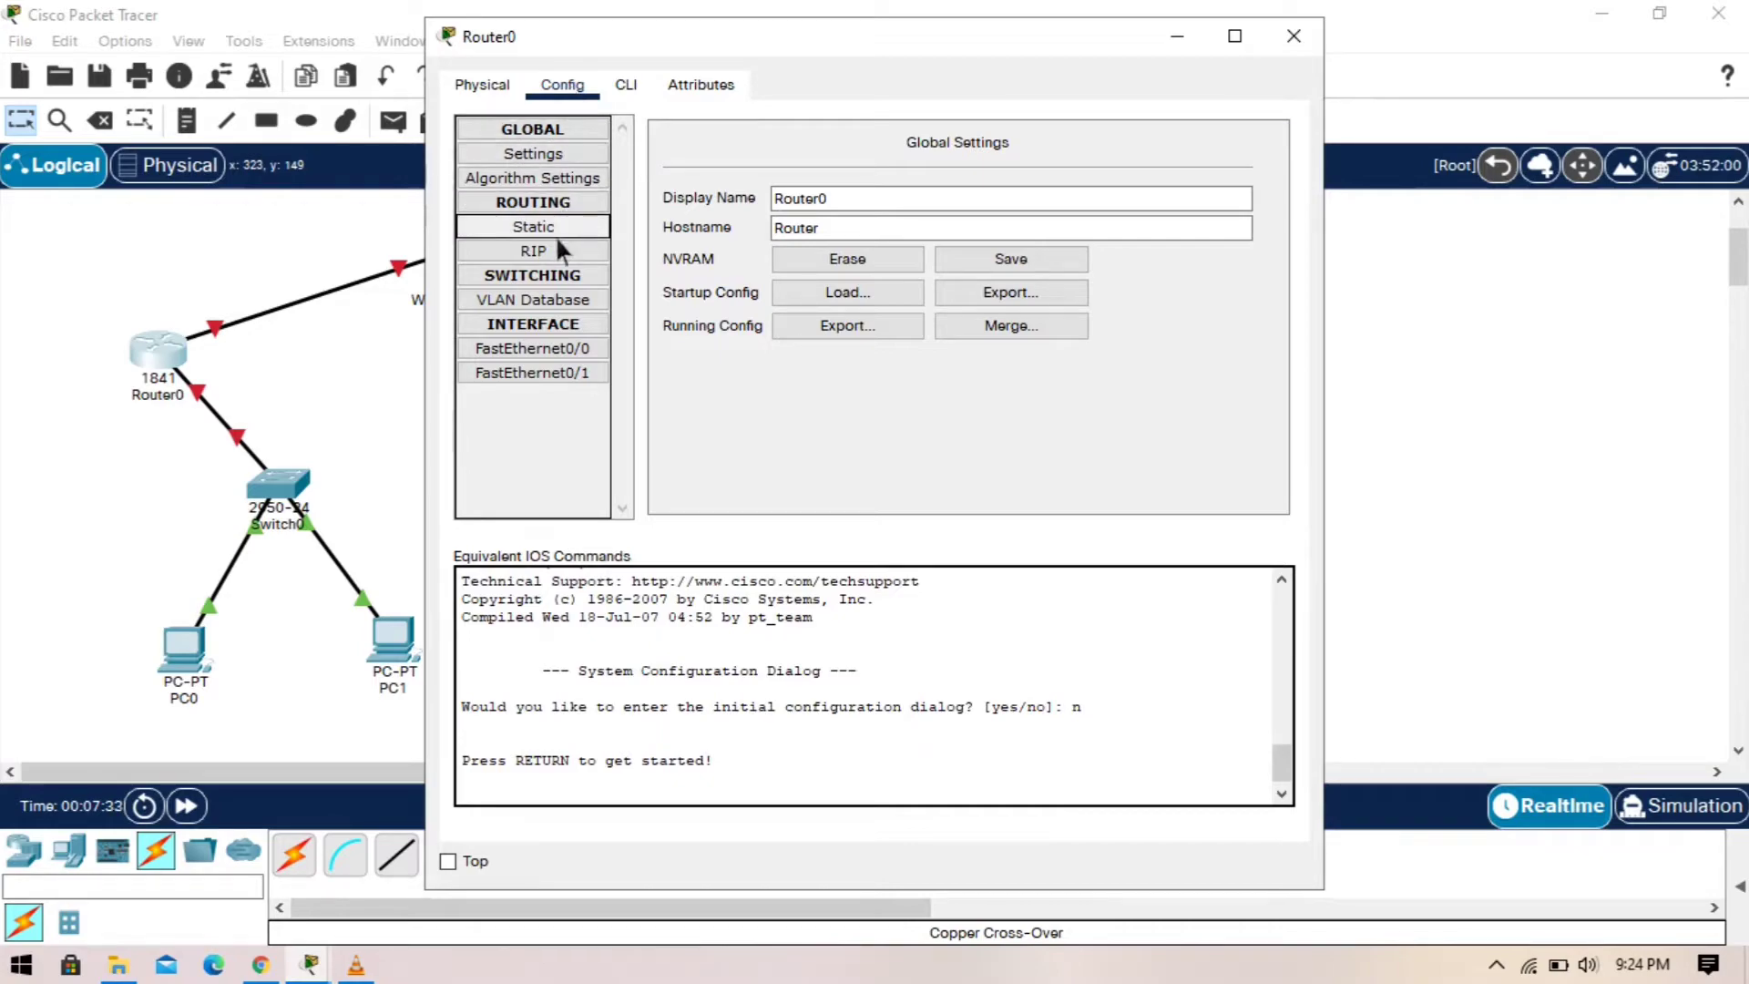
click(583, 352)
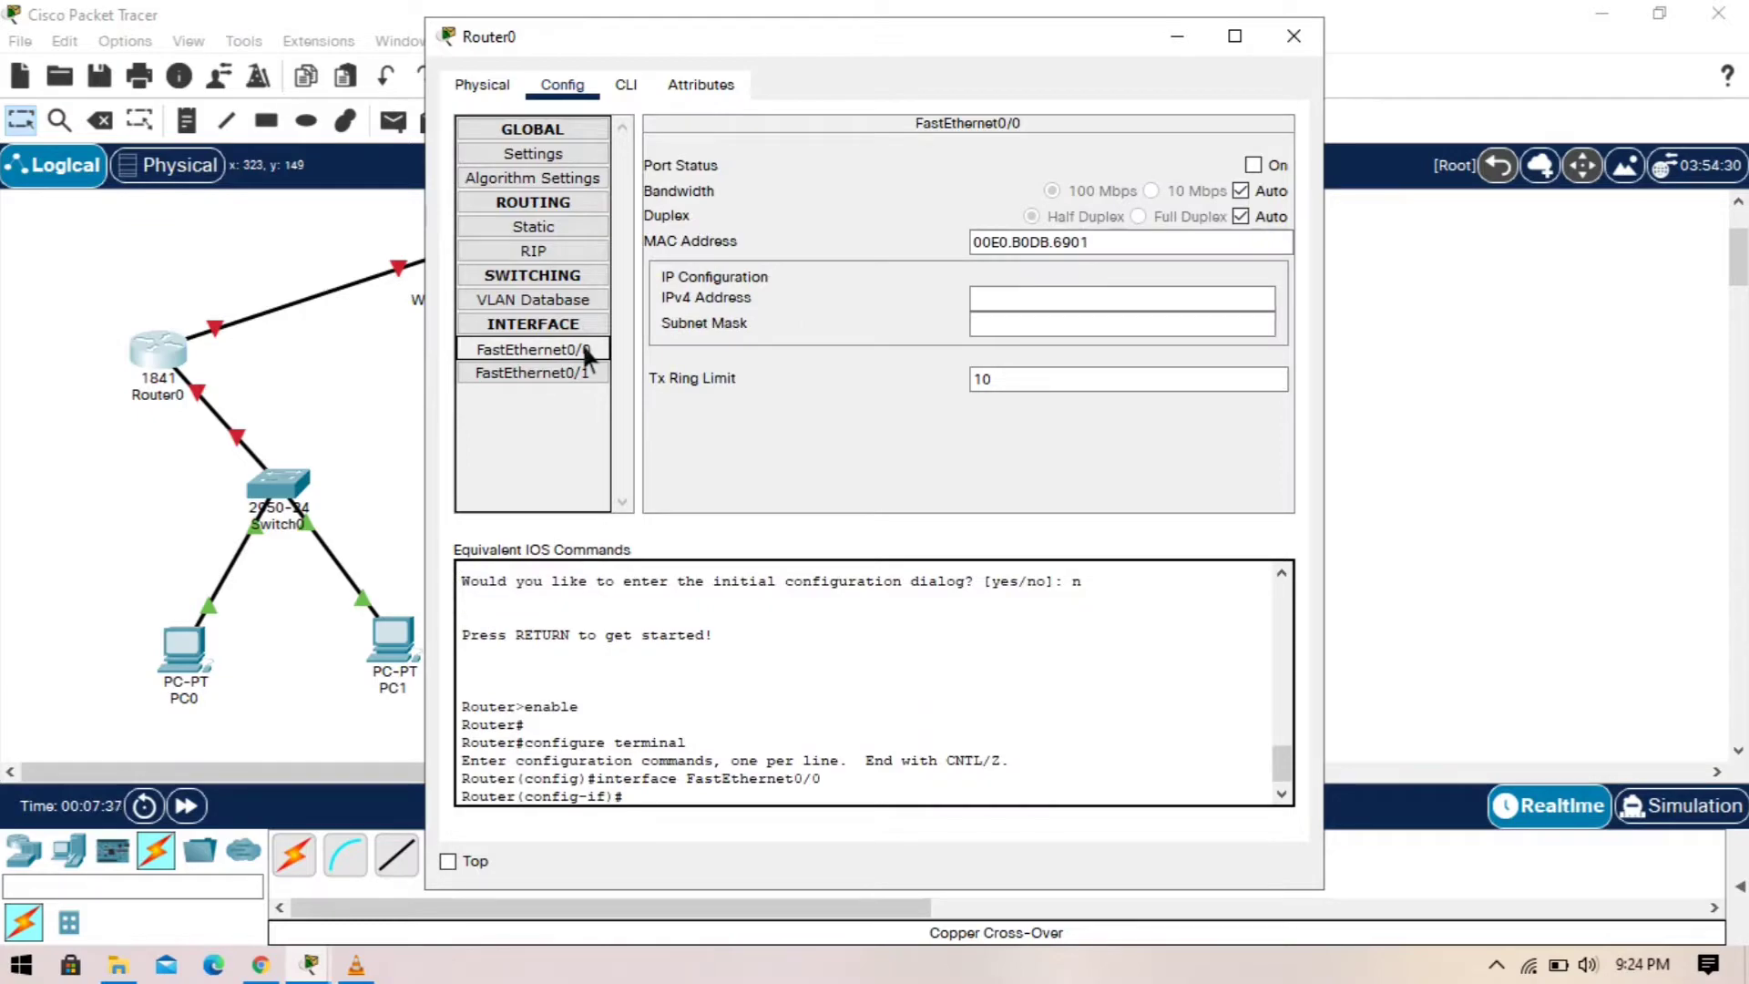
click(1041, 301)
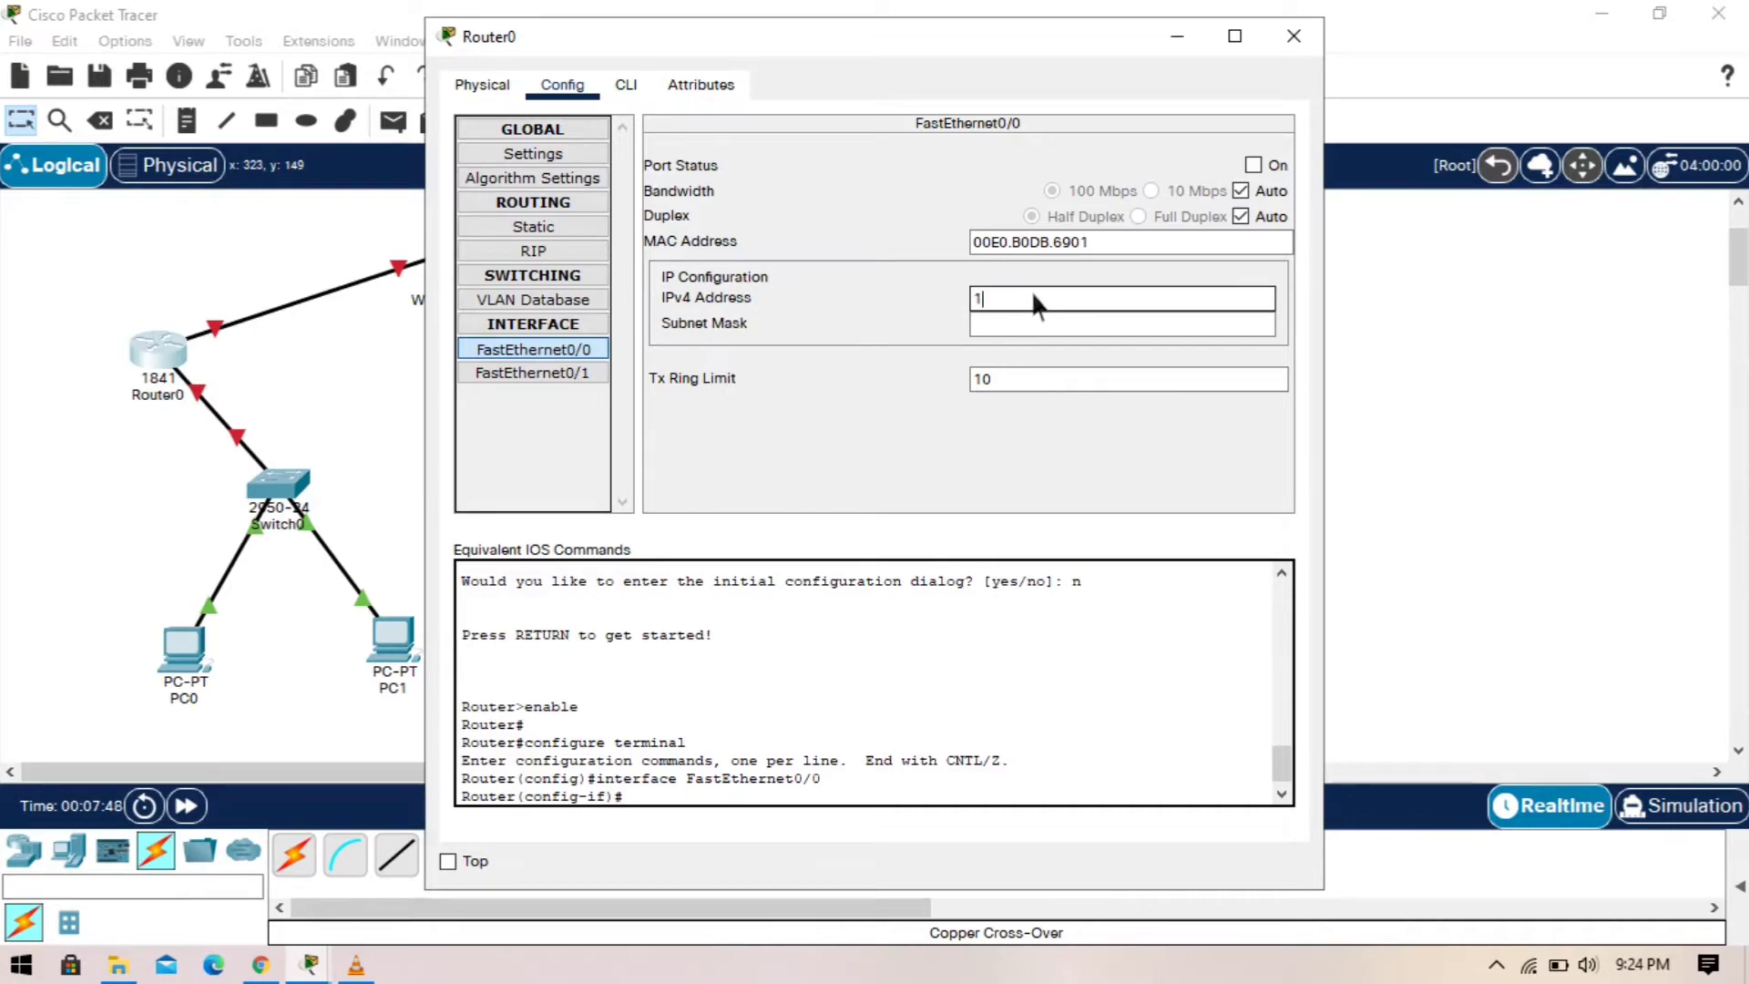
text(92.168.1.1)
key(Return)
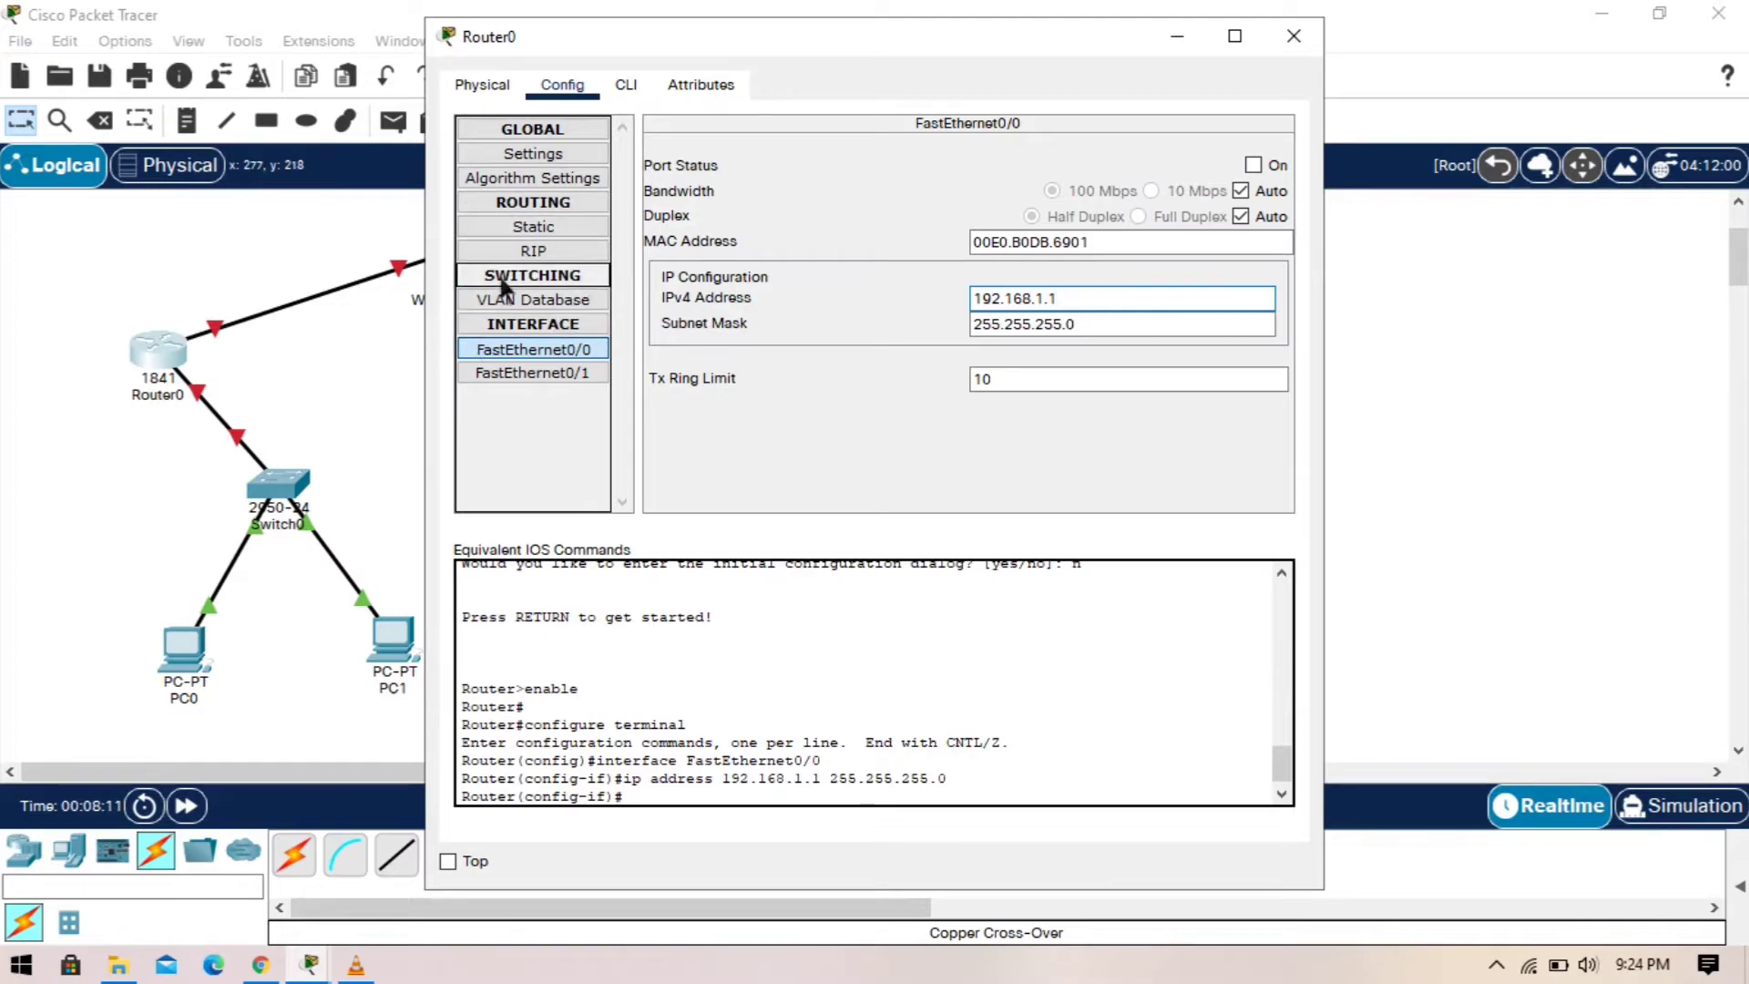
click(1267, 166)
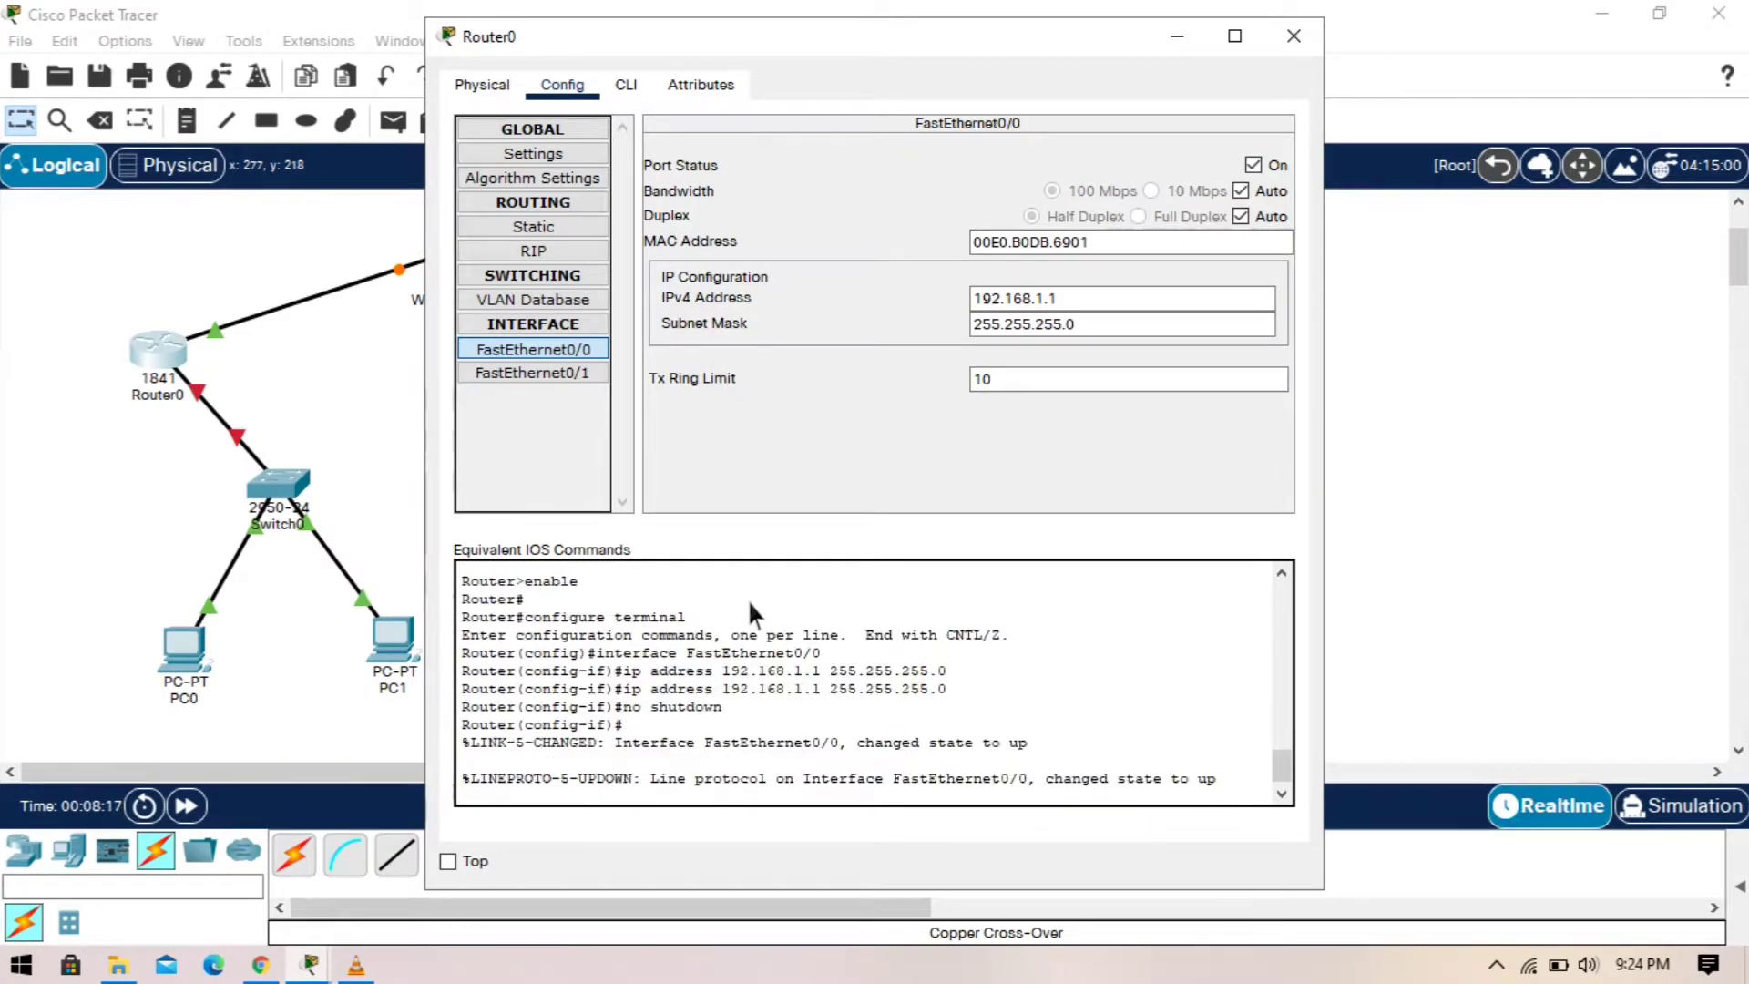
scroll(685, 703, up, 4)
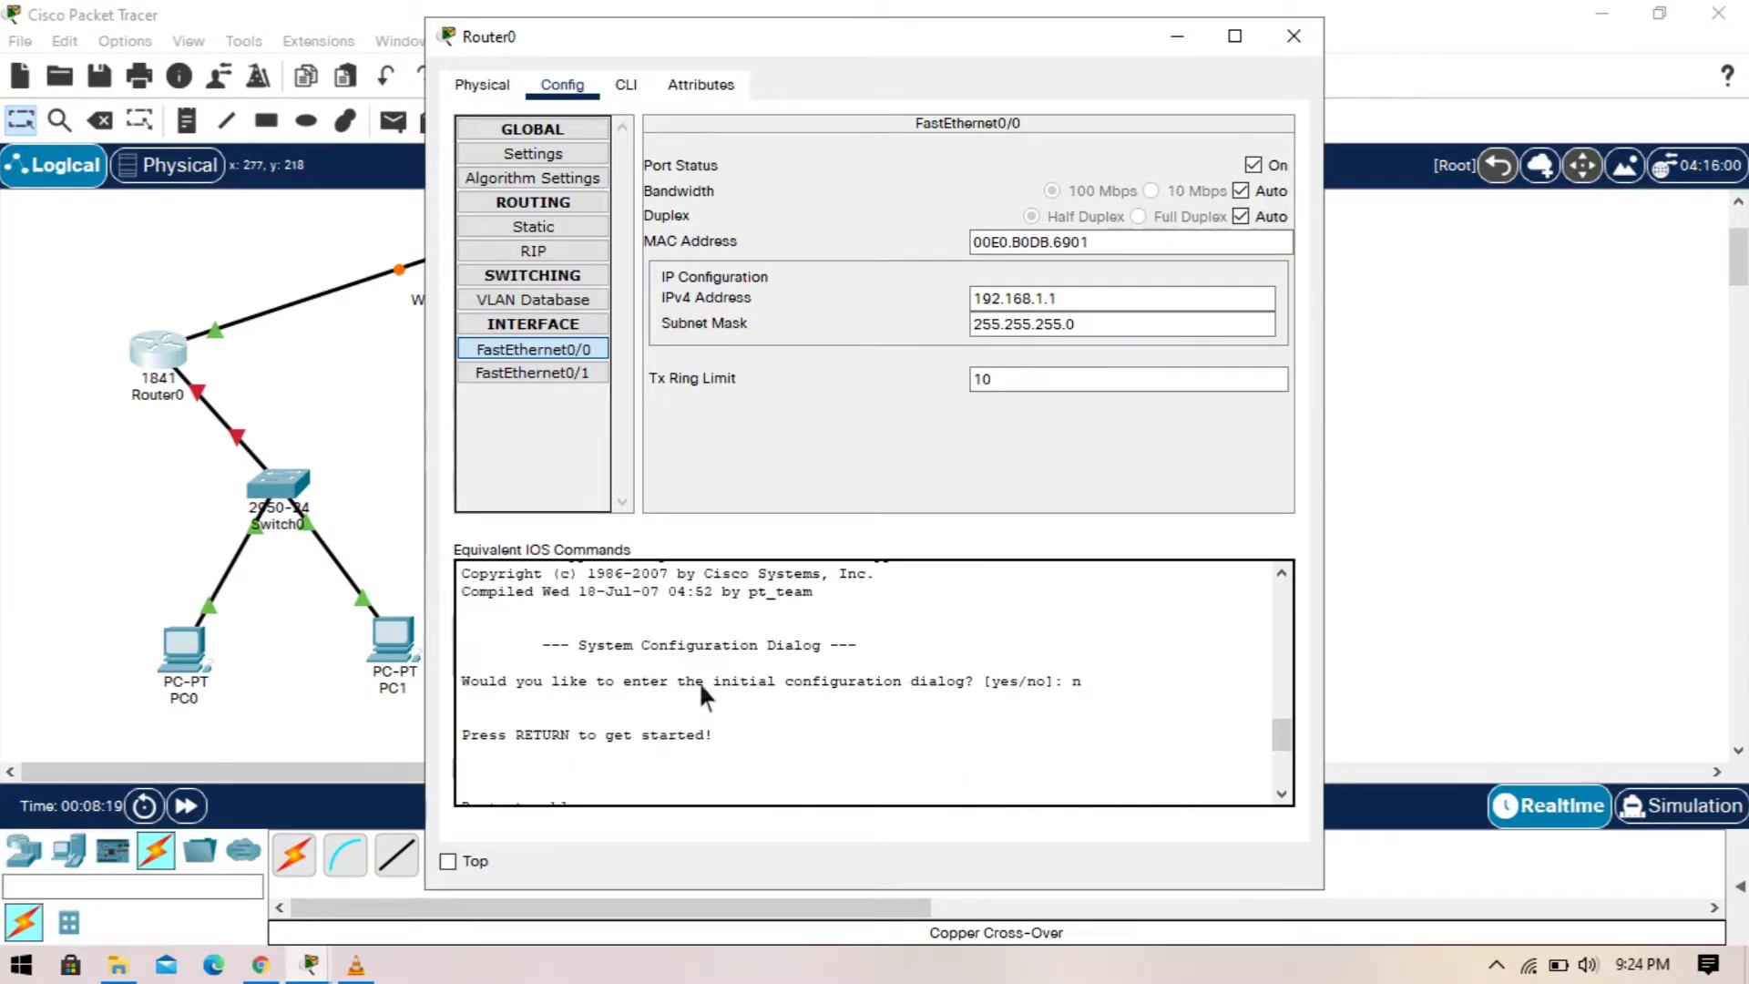
scroll(706, 688, down, 5)
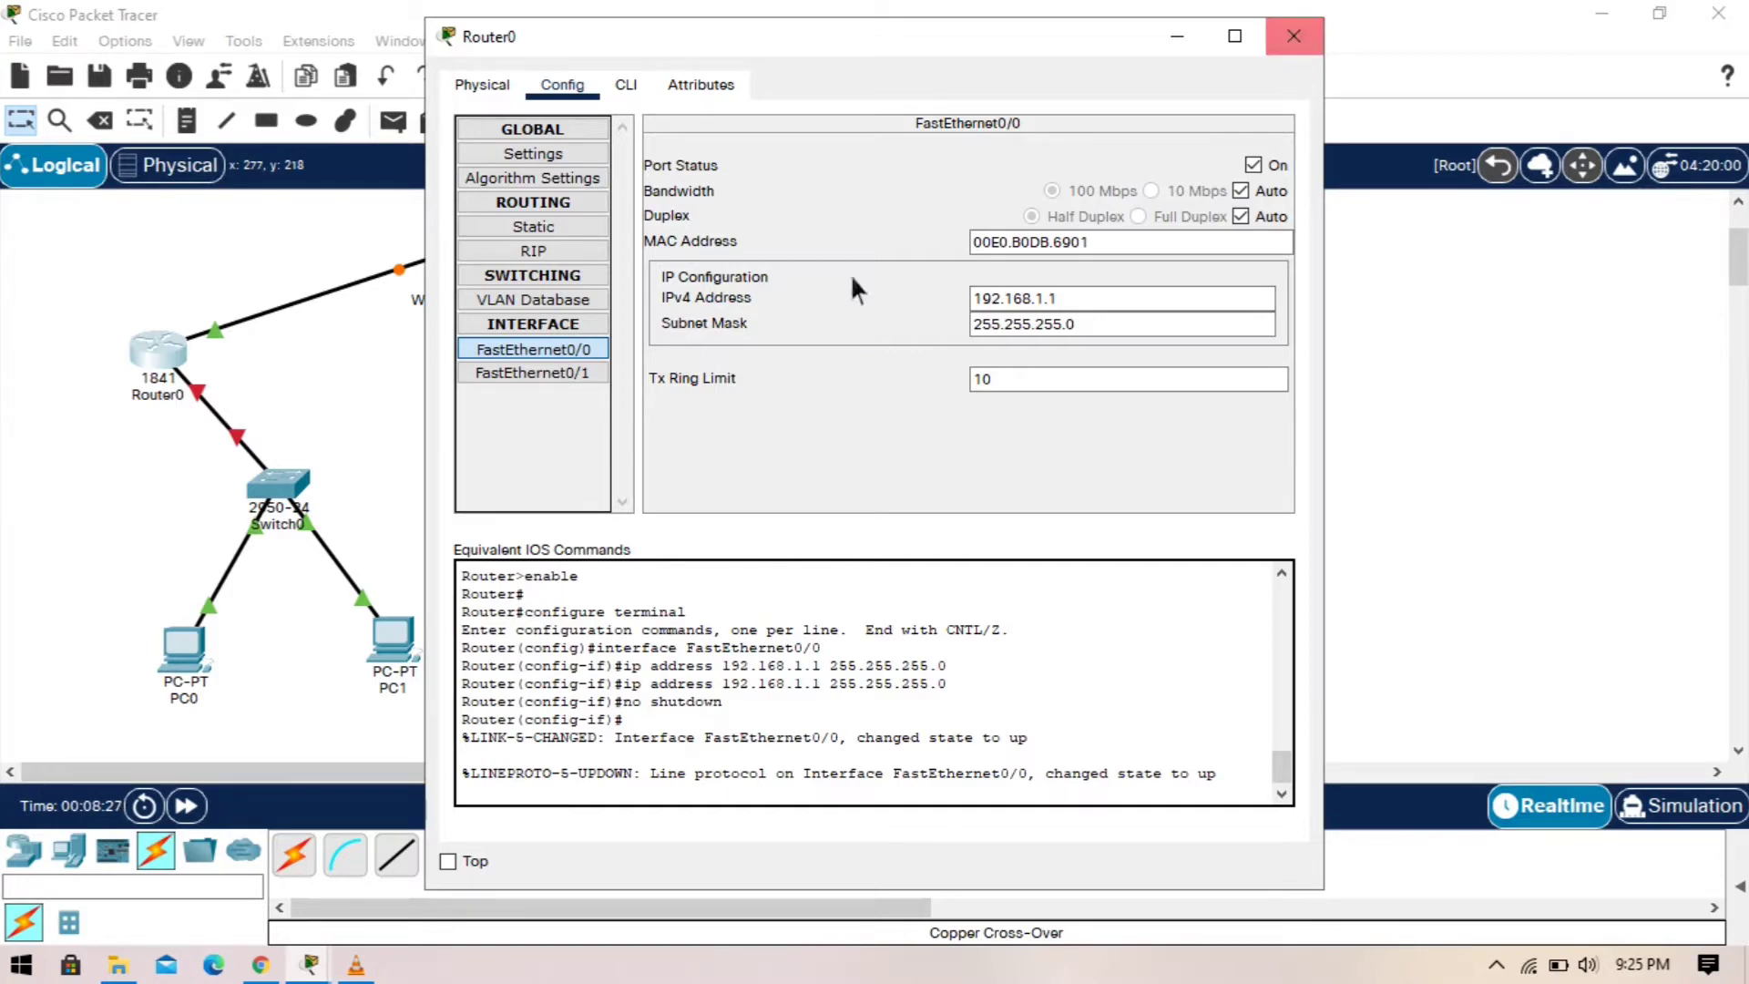
Step: Configure Router0's FastEthernet0/1 with IPv4 address 172.16.0.1 and subnet mask 255.255.0.0, and turn the port on
click(588, 375)
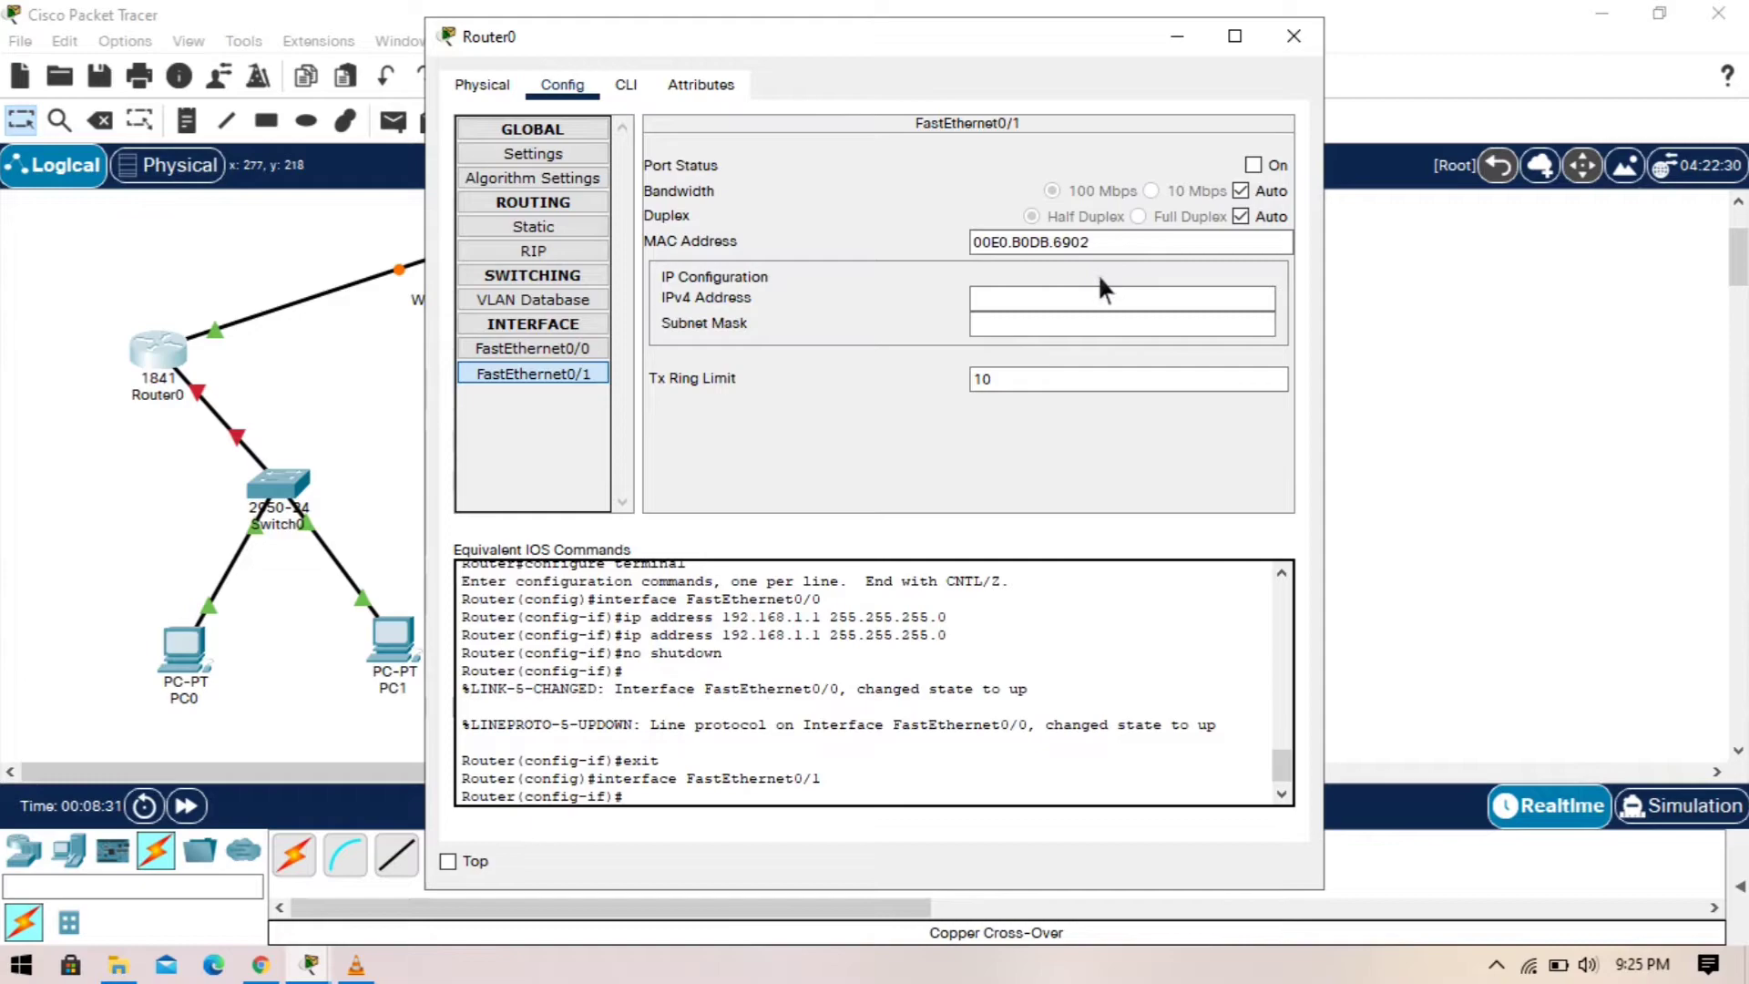
click(1083, 298)
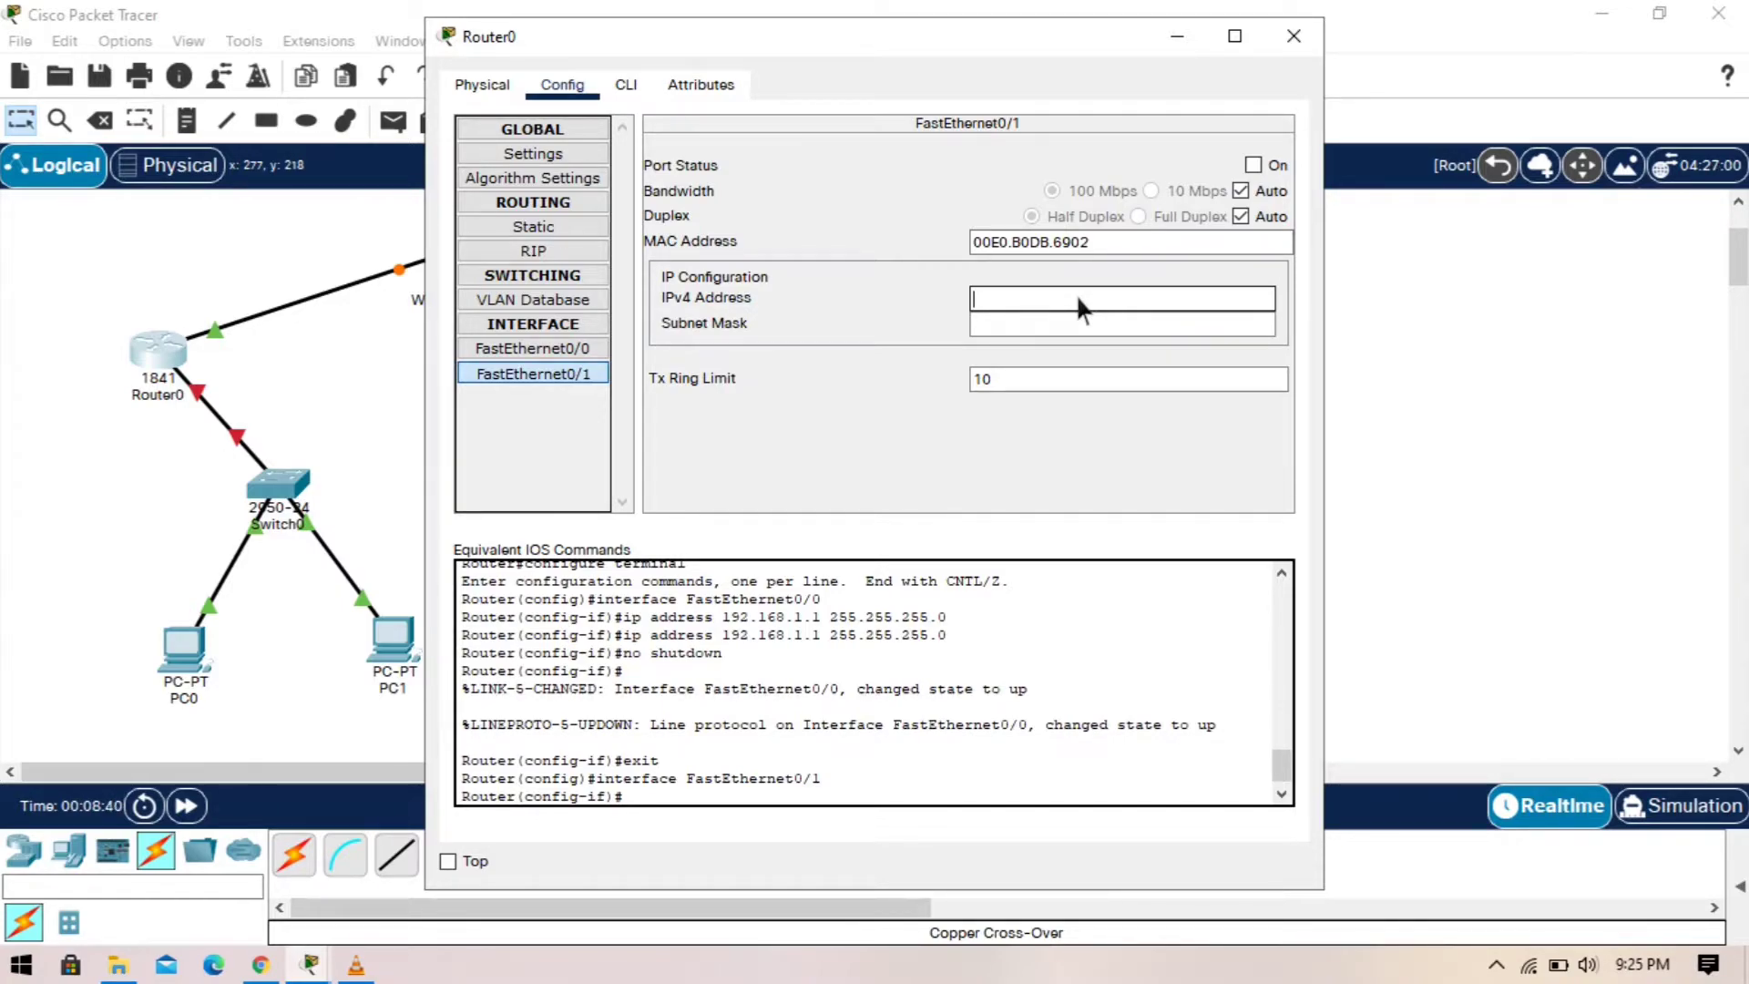
text(172.16.0.1)
key(Return)
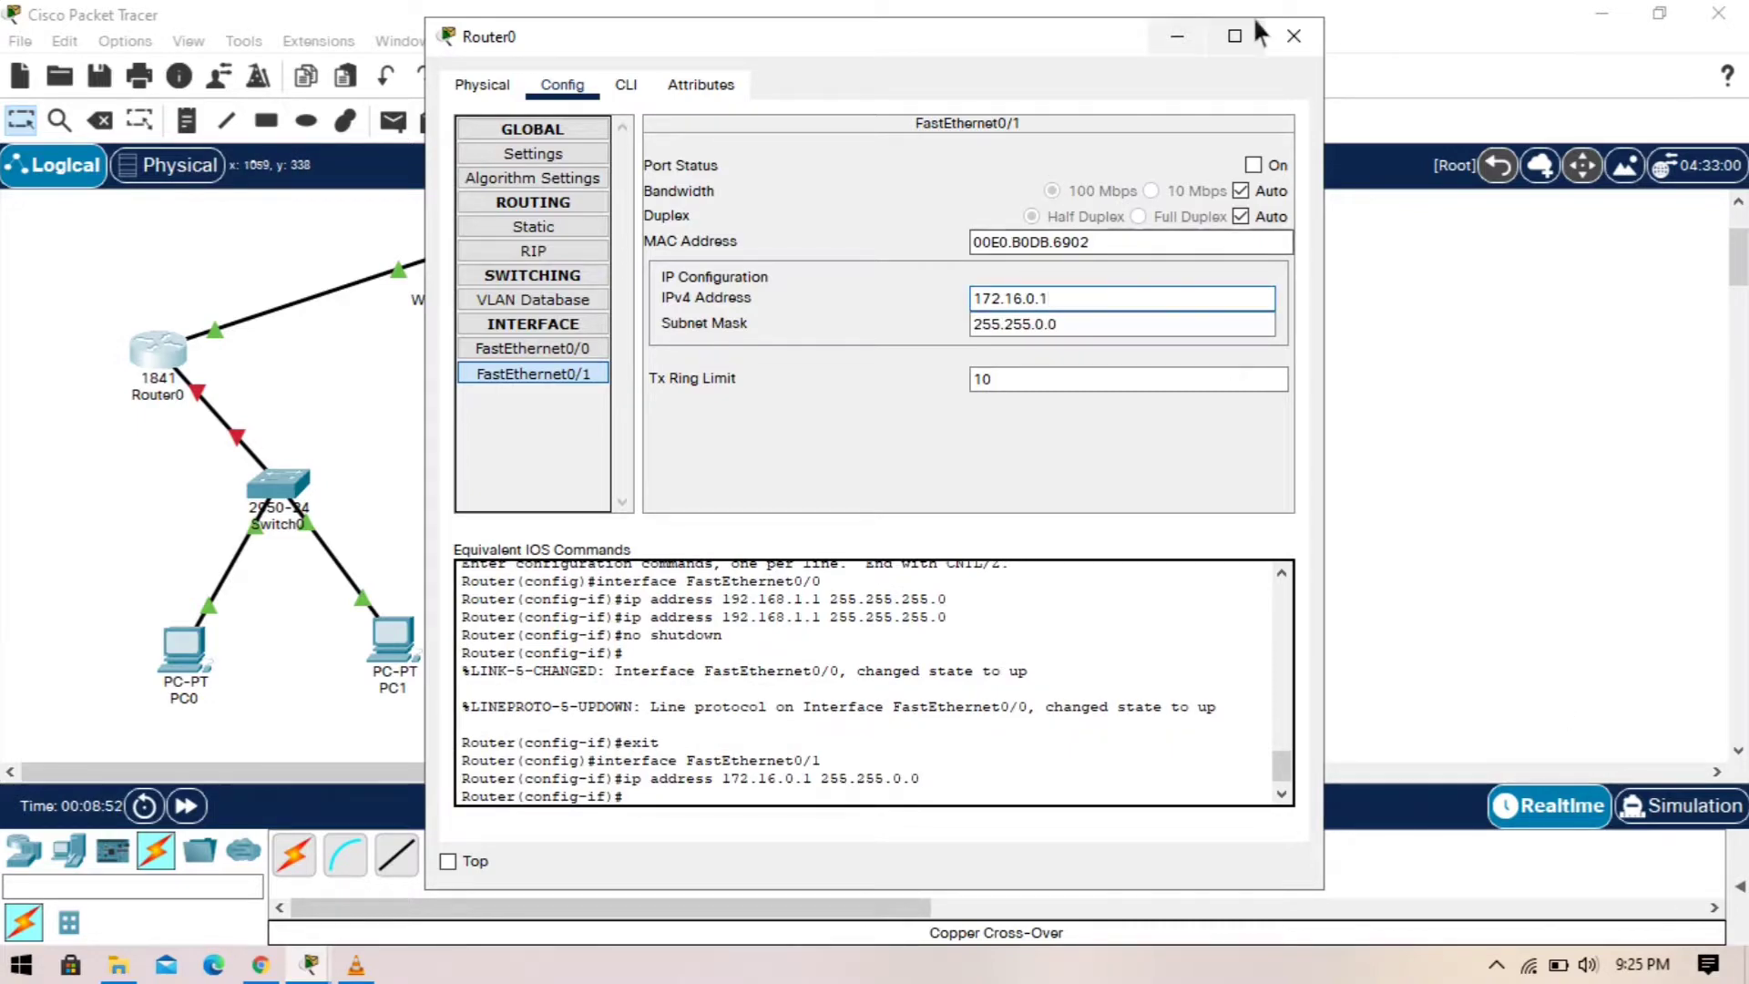
click(1263, 171)
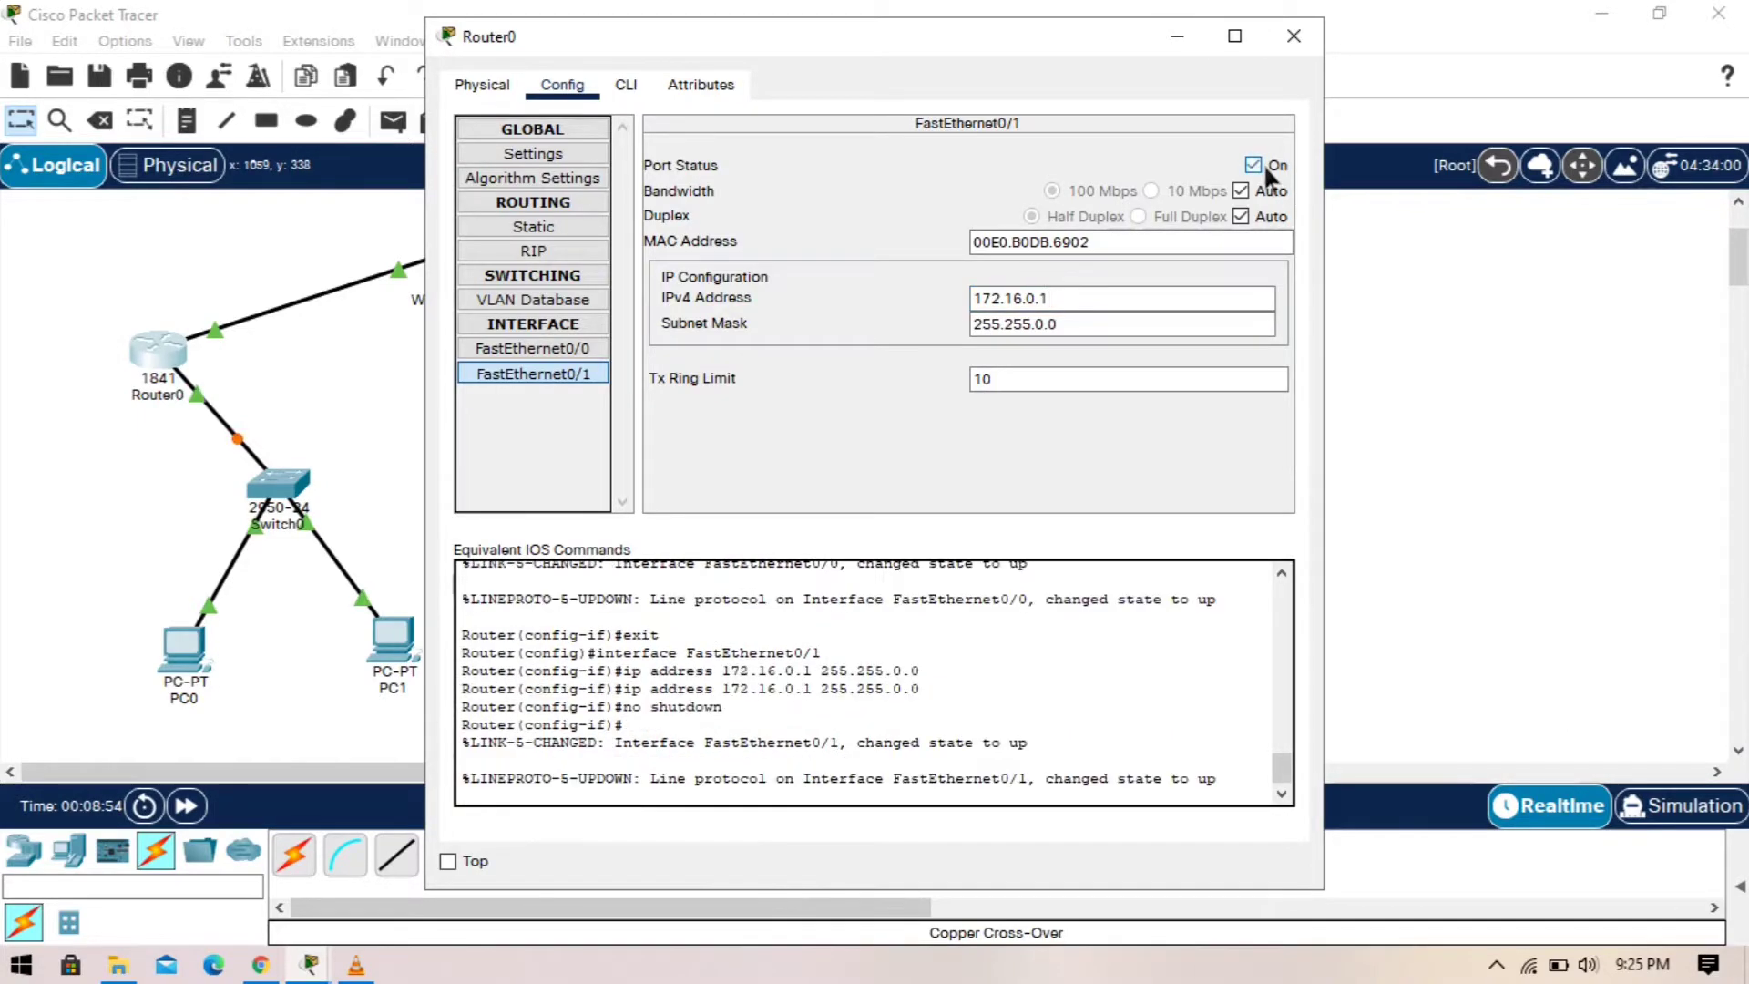
click(1293, 36)
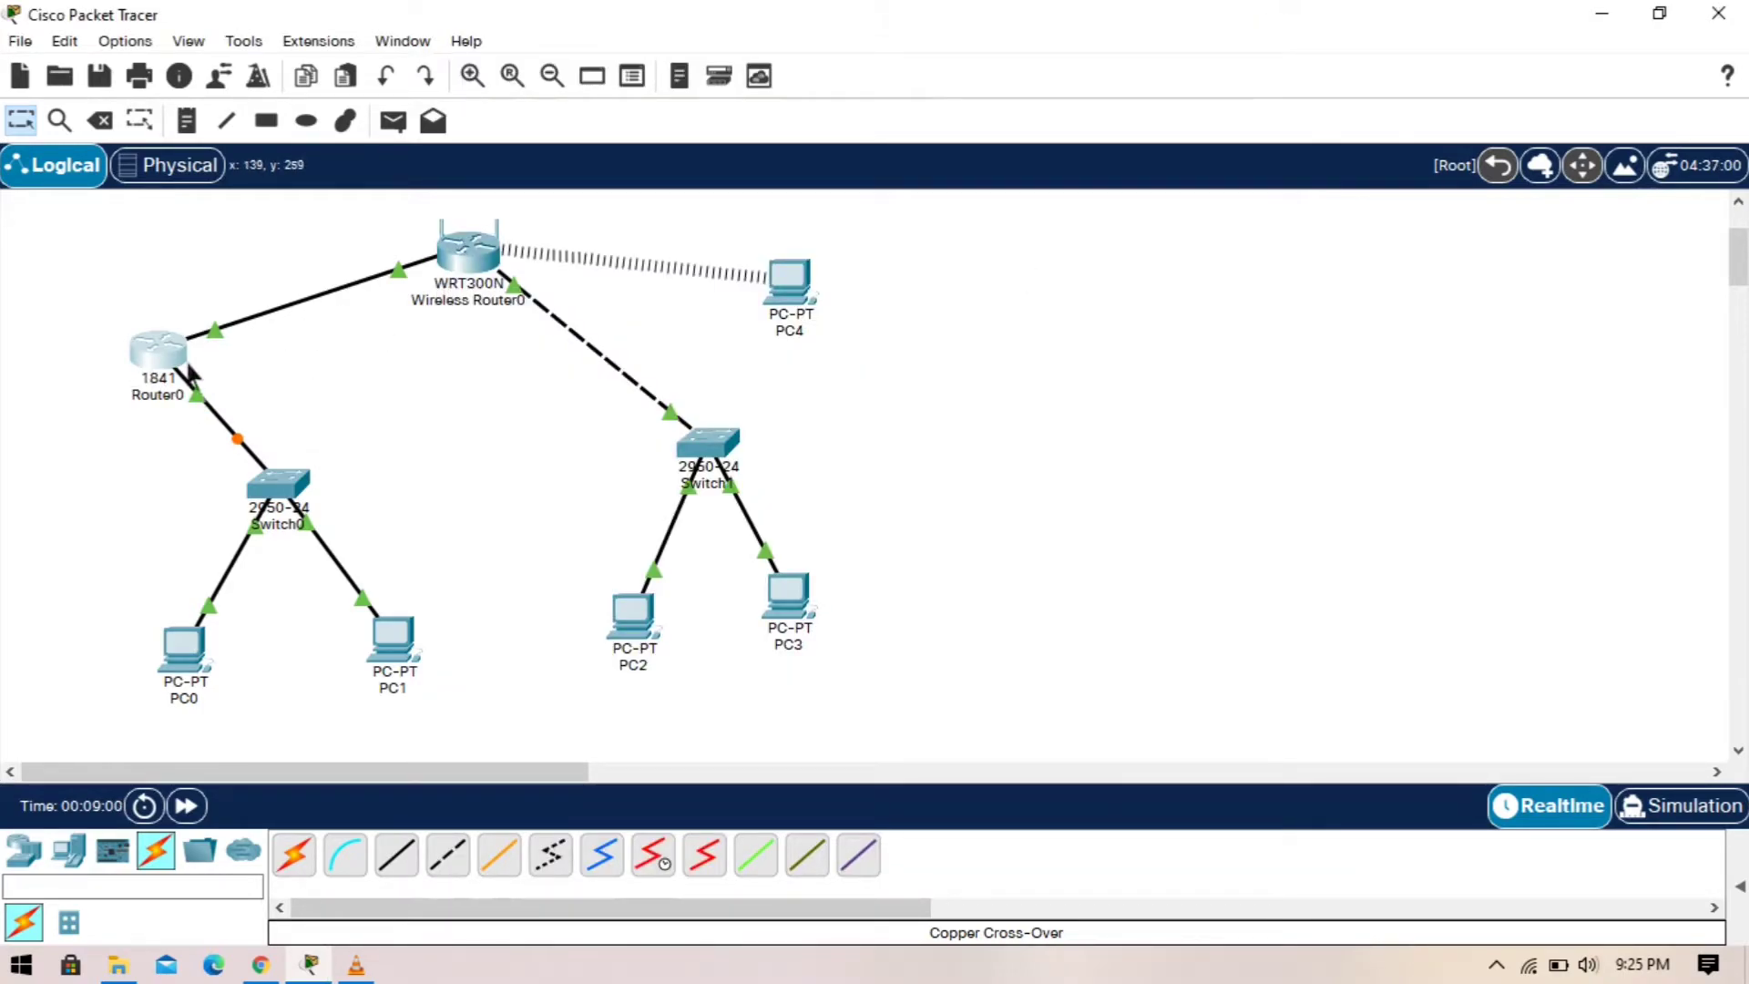
Step: Move Router0 slightly up in the topology and shift PC0 and PC1 a little to the left below Switch0
drag(190, 371, 164, 339)
click(424, 406)
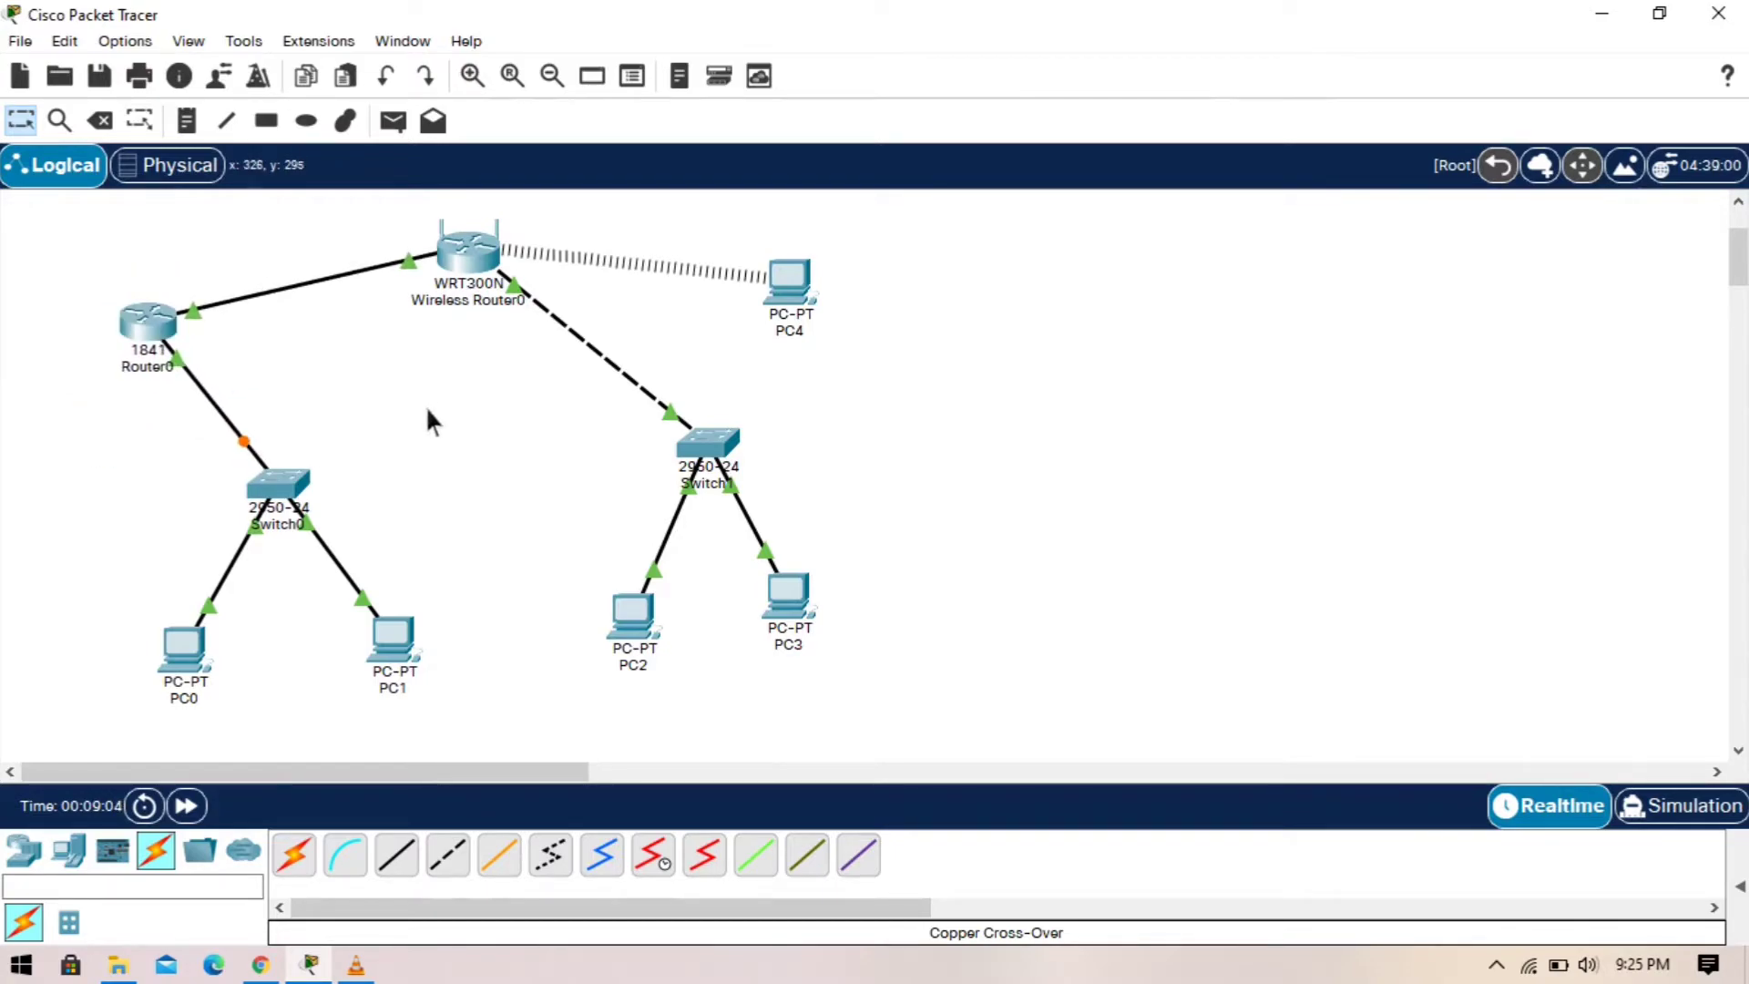
mouse_move(188, 694)
mouse_down()
mouse_move(195, 681)
mouse_move(167, 687)
mouse_up()
drag(407, 661, 386, 680)
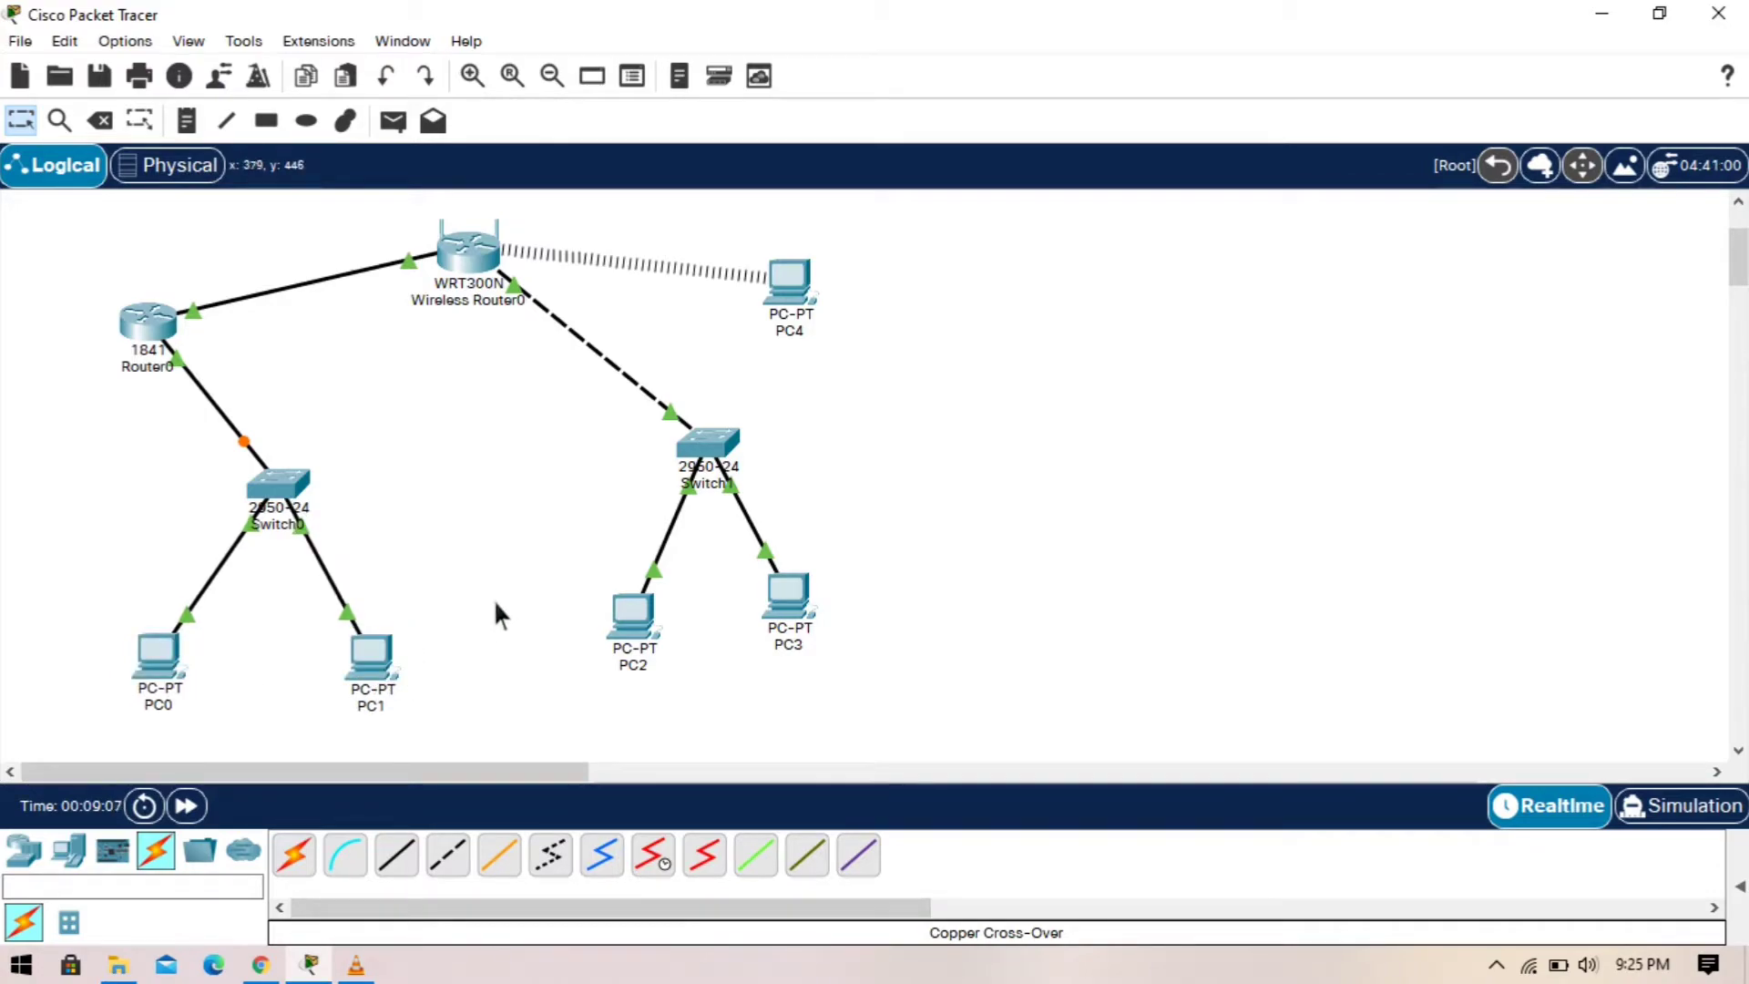
Step: Give PC0 the static IPv4 address 172.16.0.2 with subnet mask 255.255.0.0
click(164, 661)
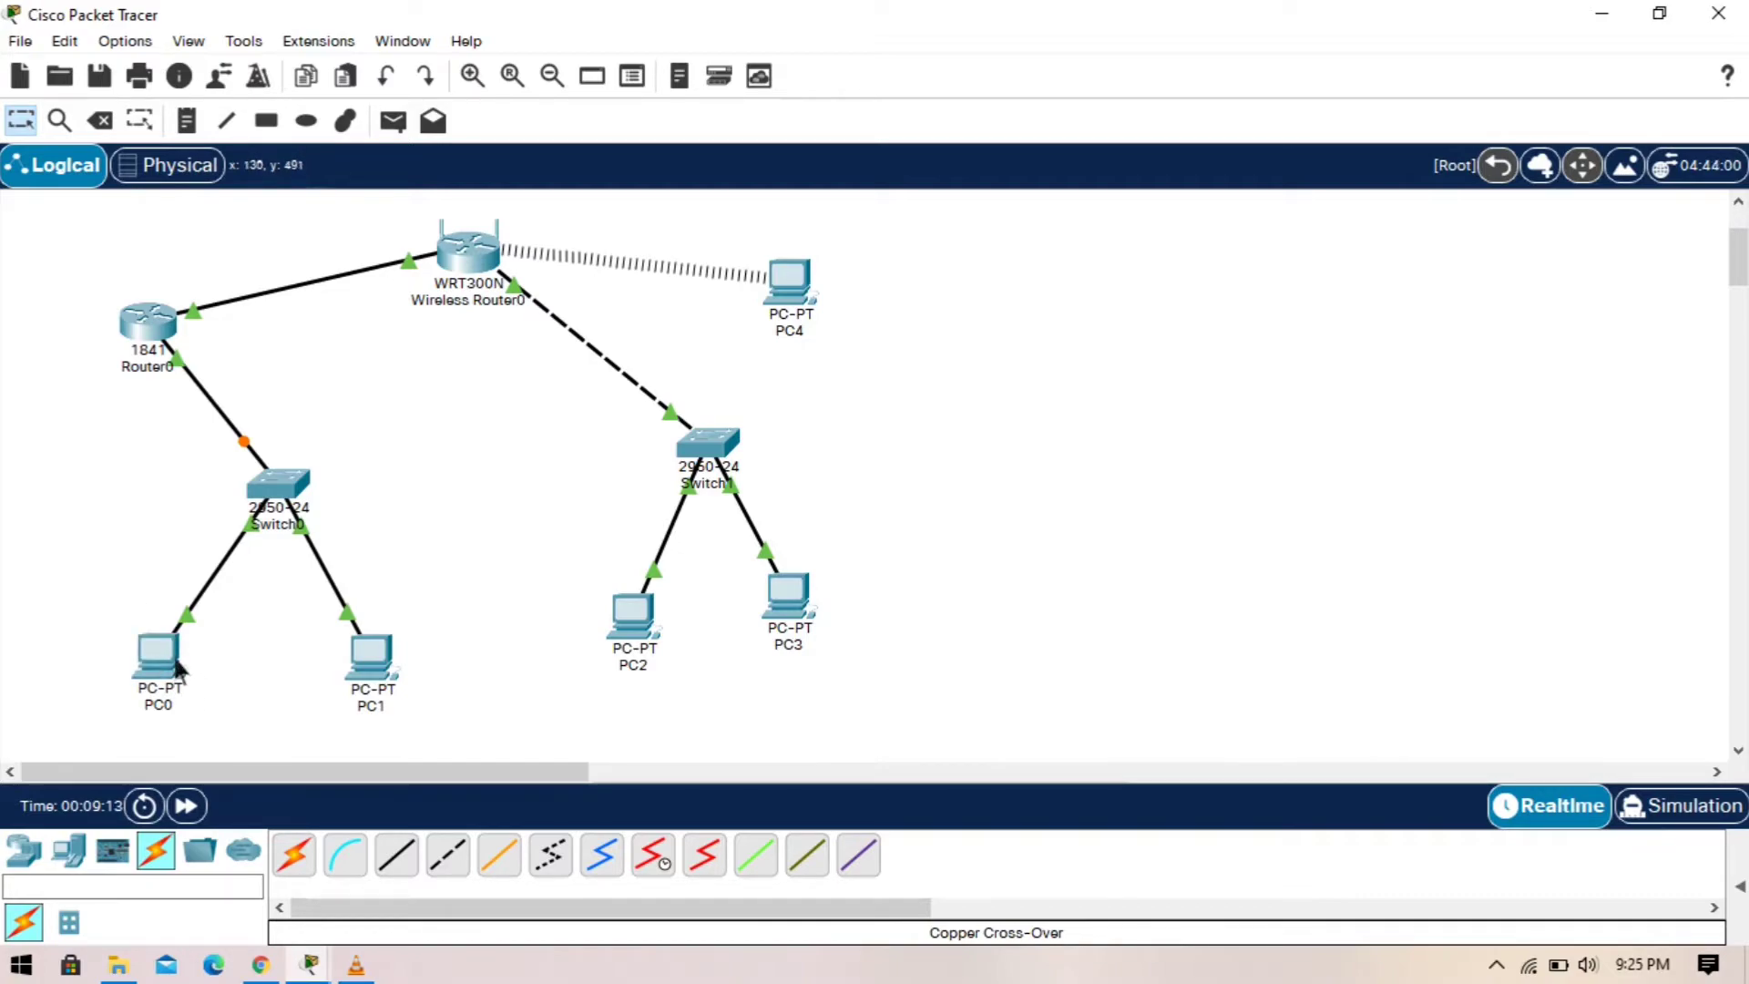
click(173, 677)
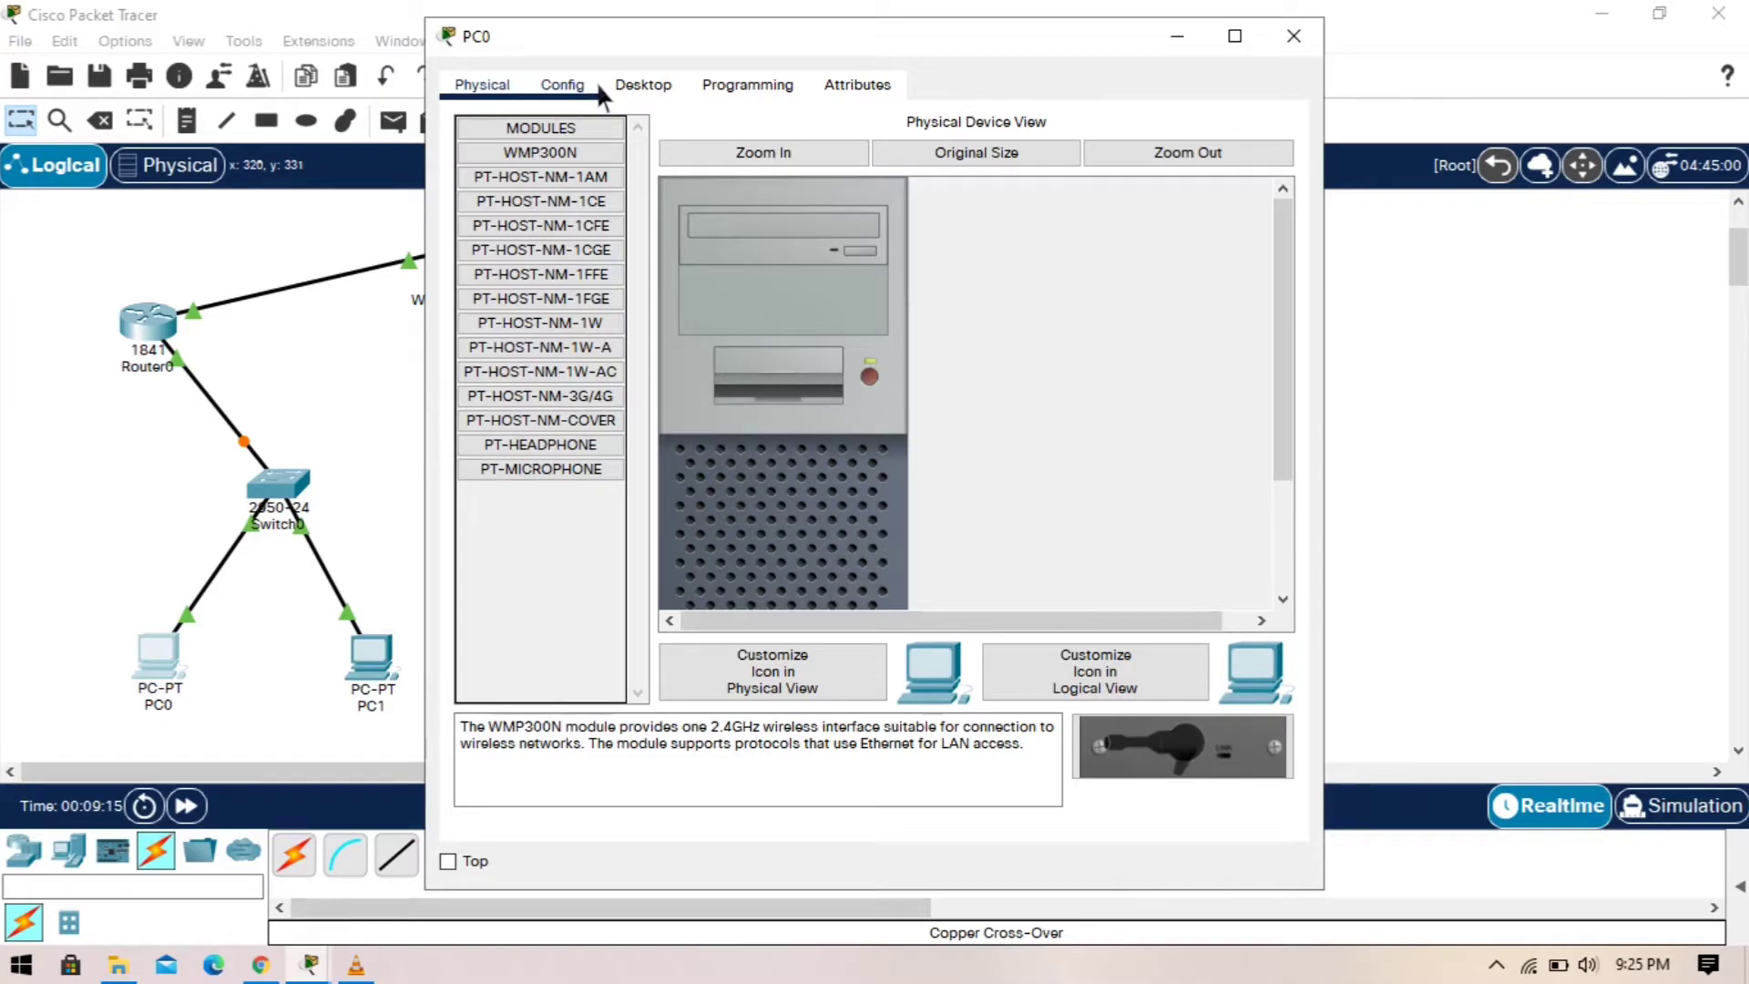
click(562, 84)
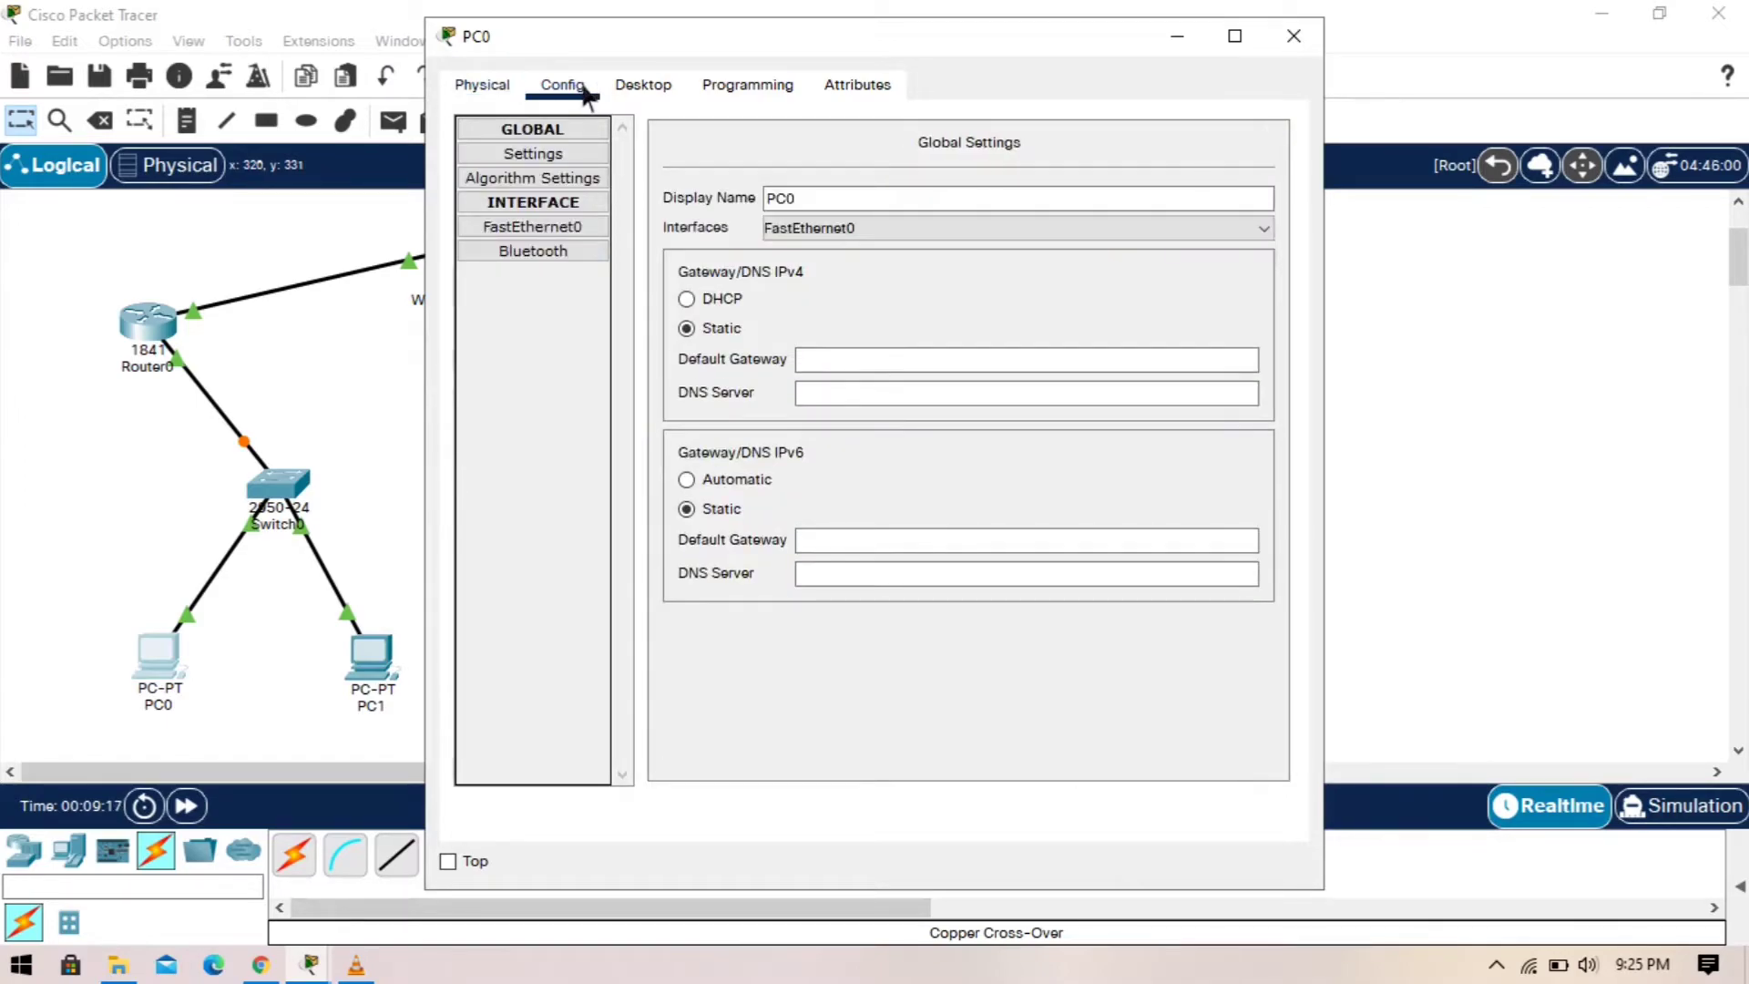
click(652, 87)
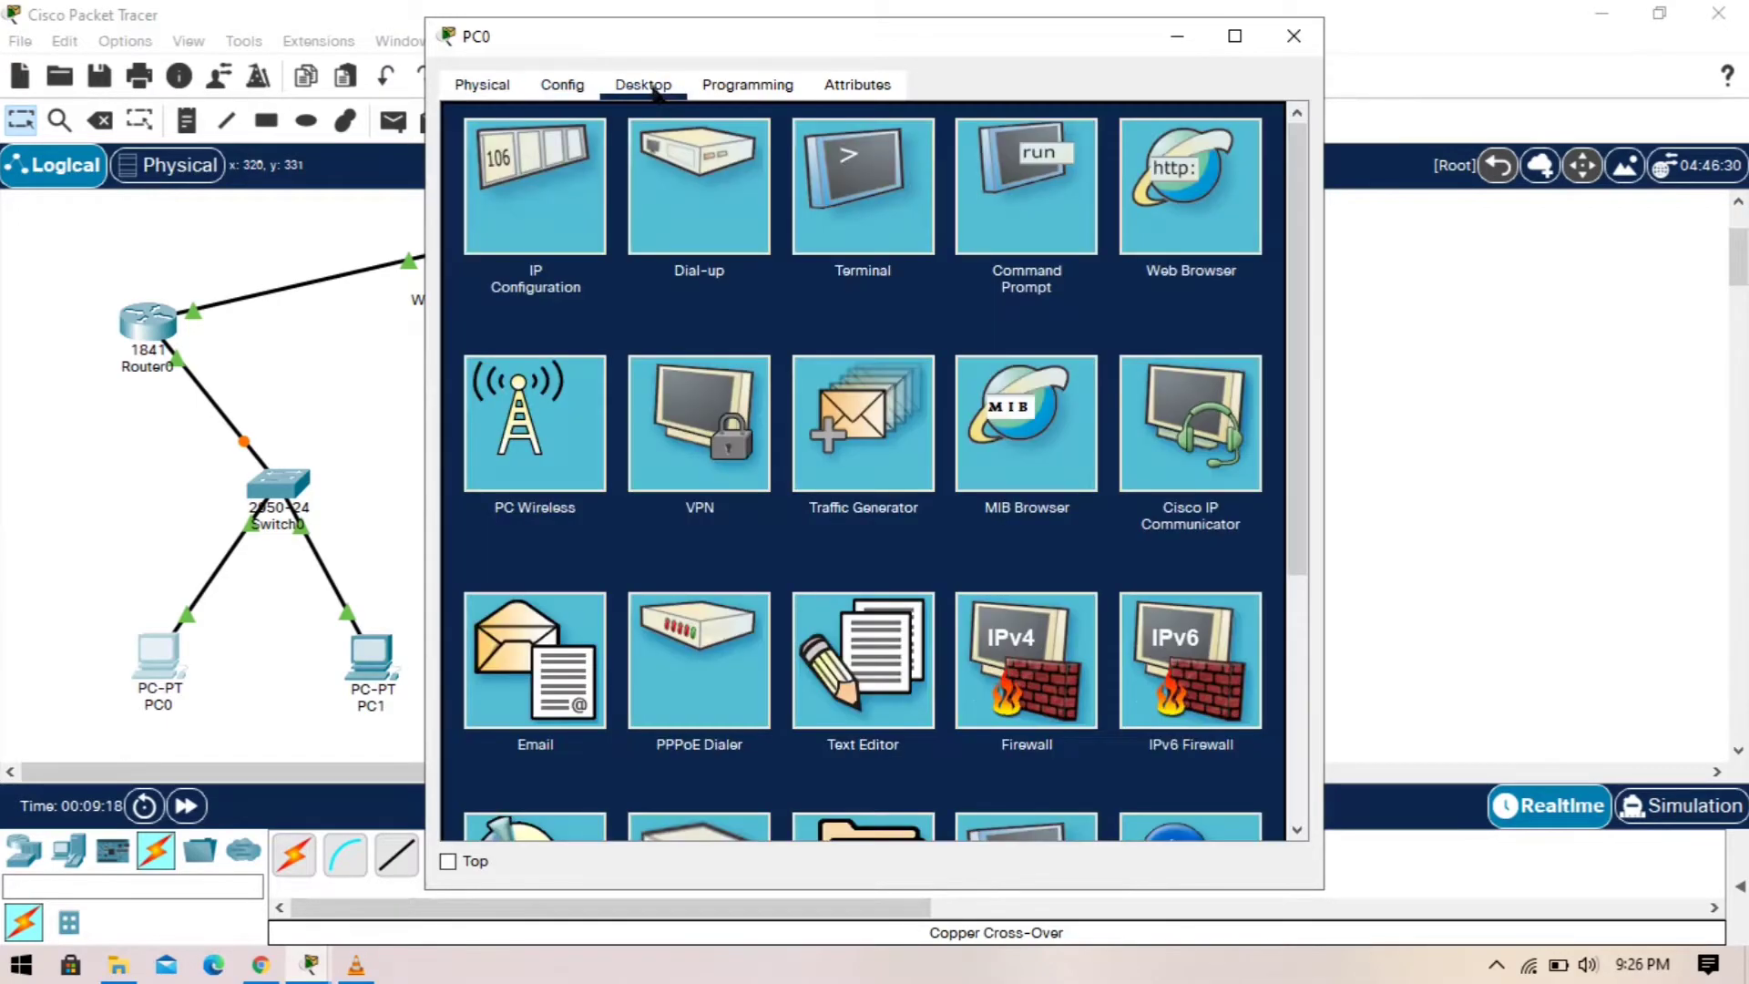
click(542, 194)
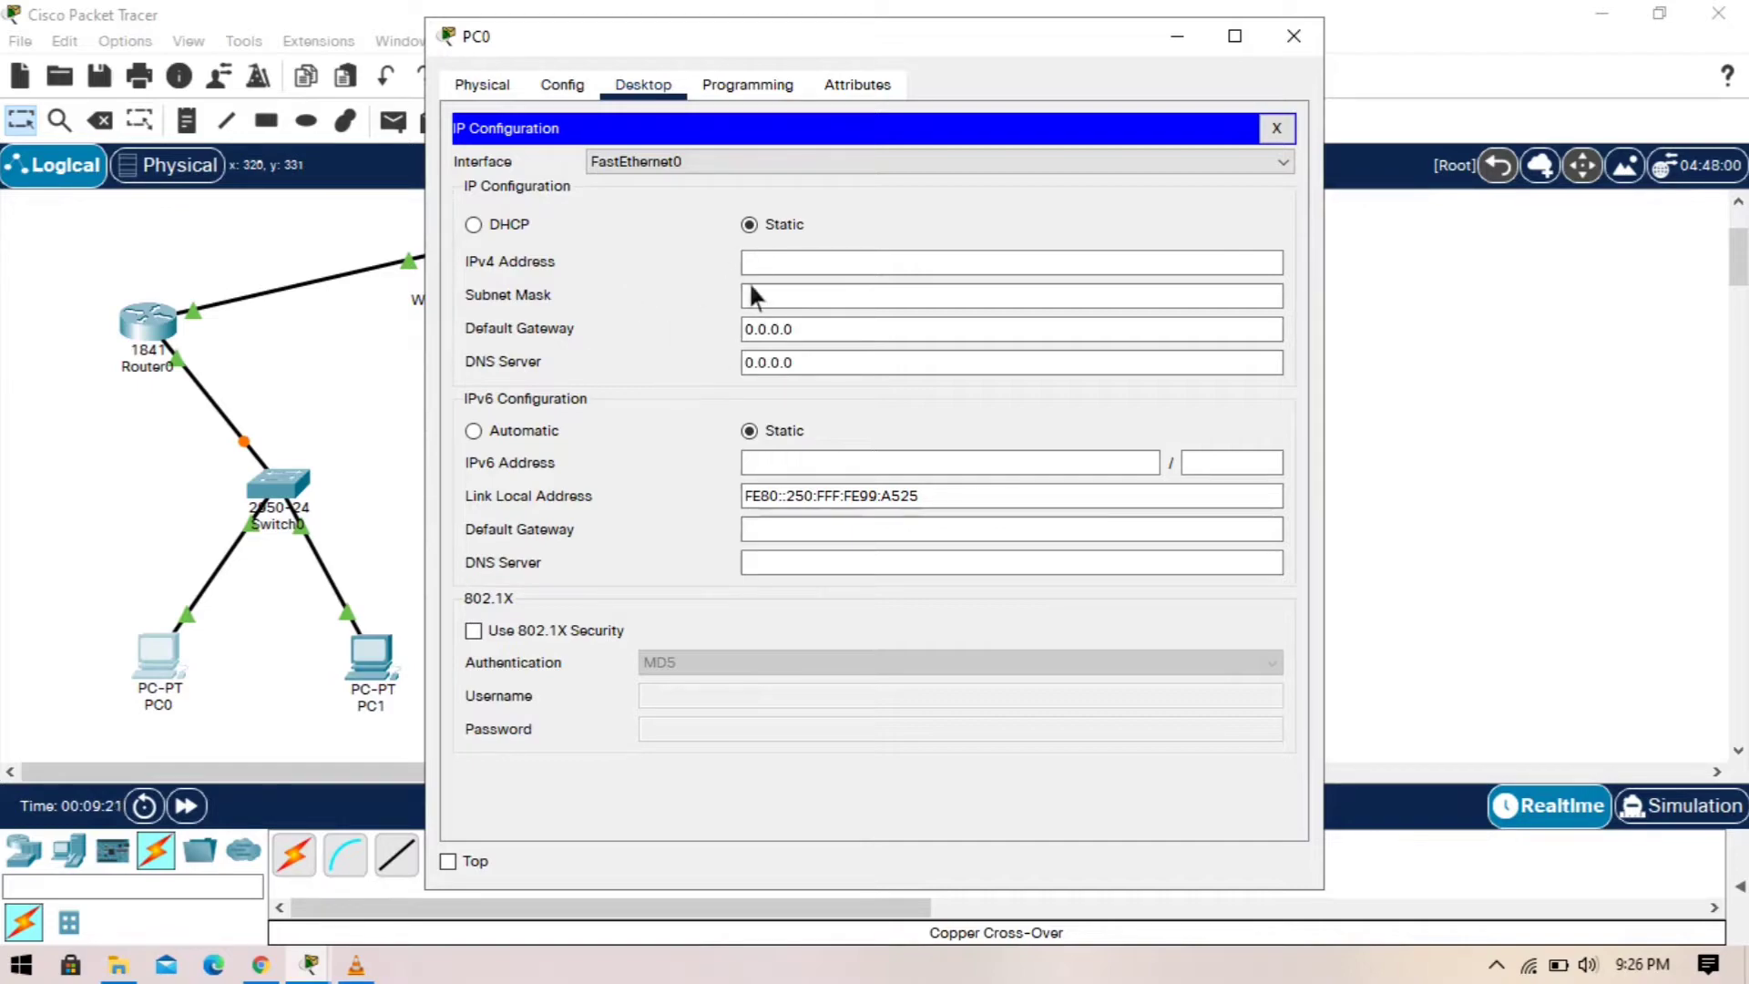
click(789, 264)
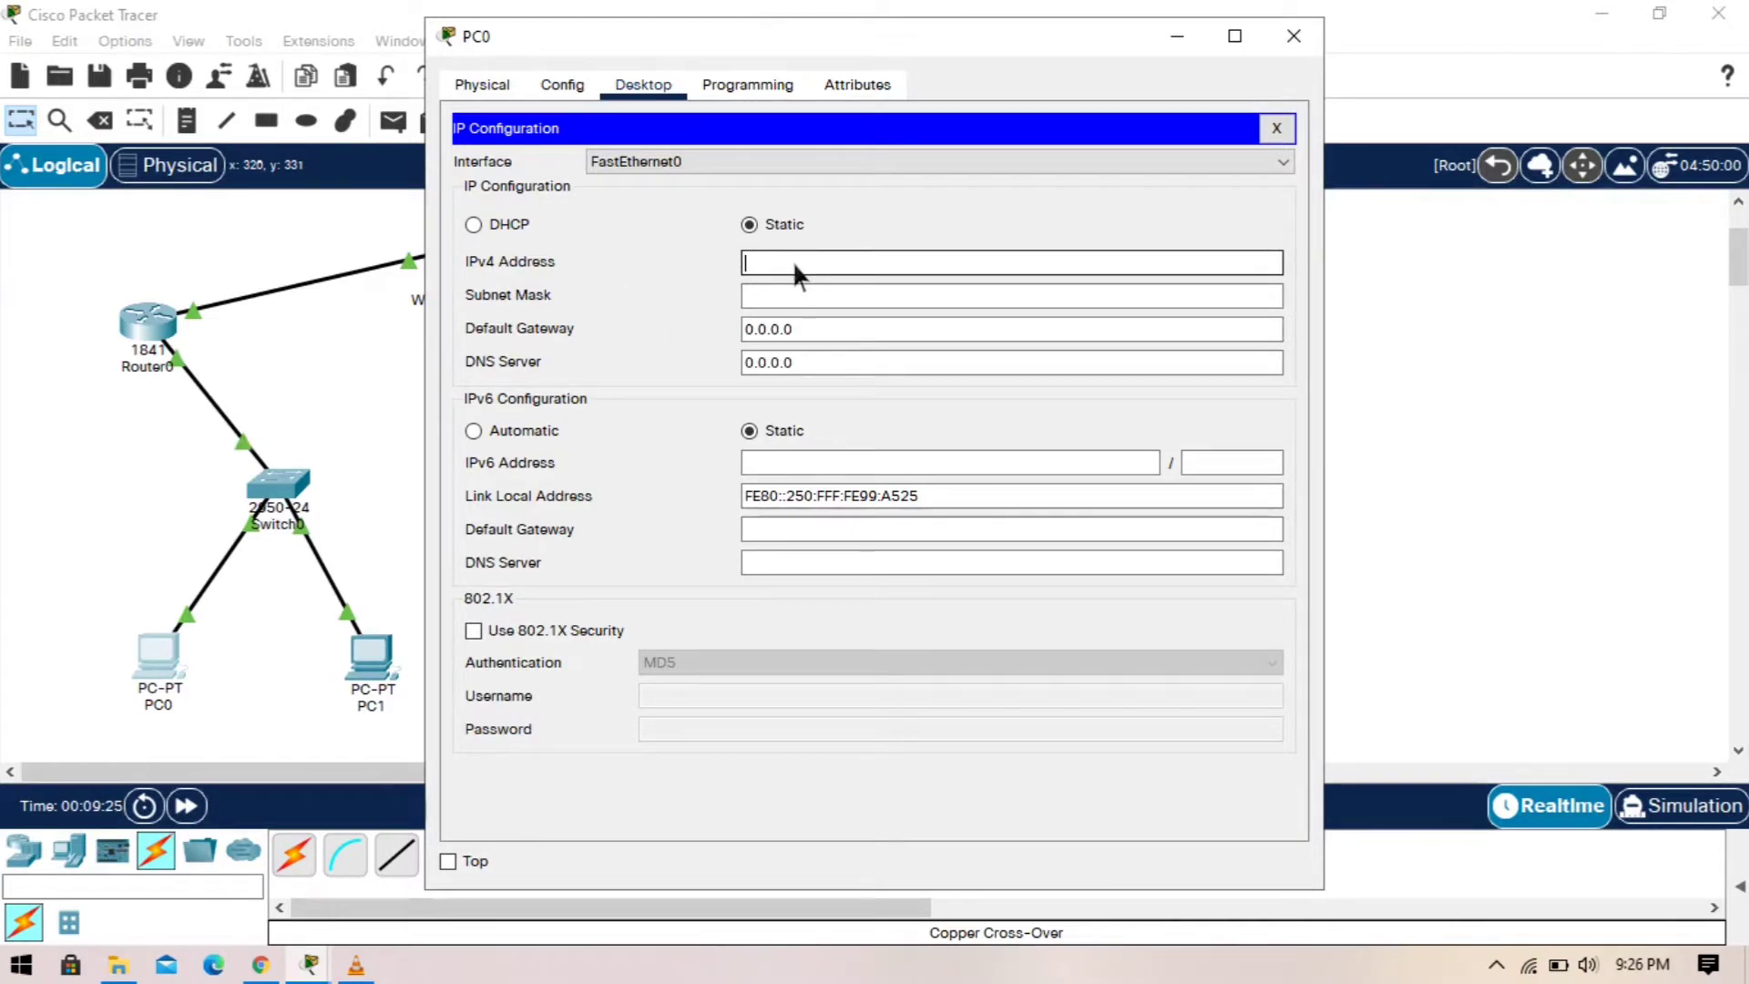
text(171)
key(BackSpace)
key(BackSpace)
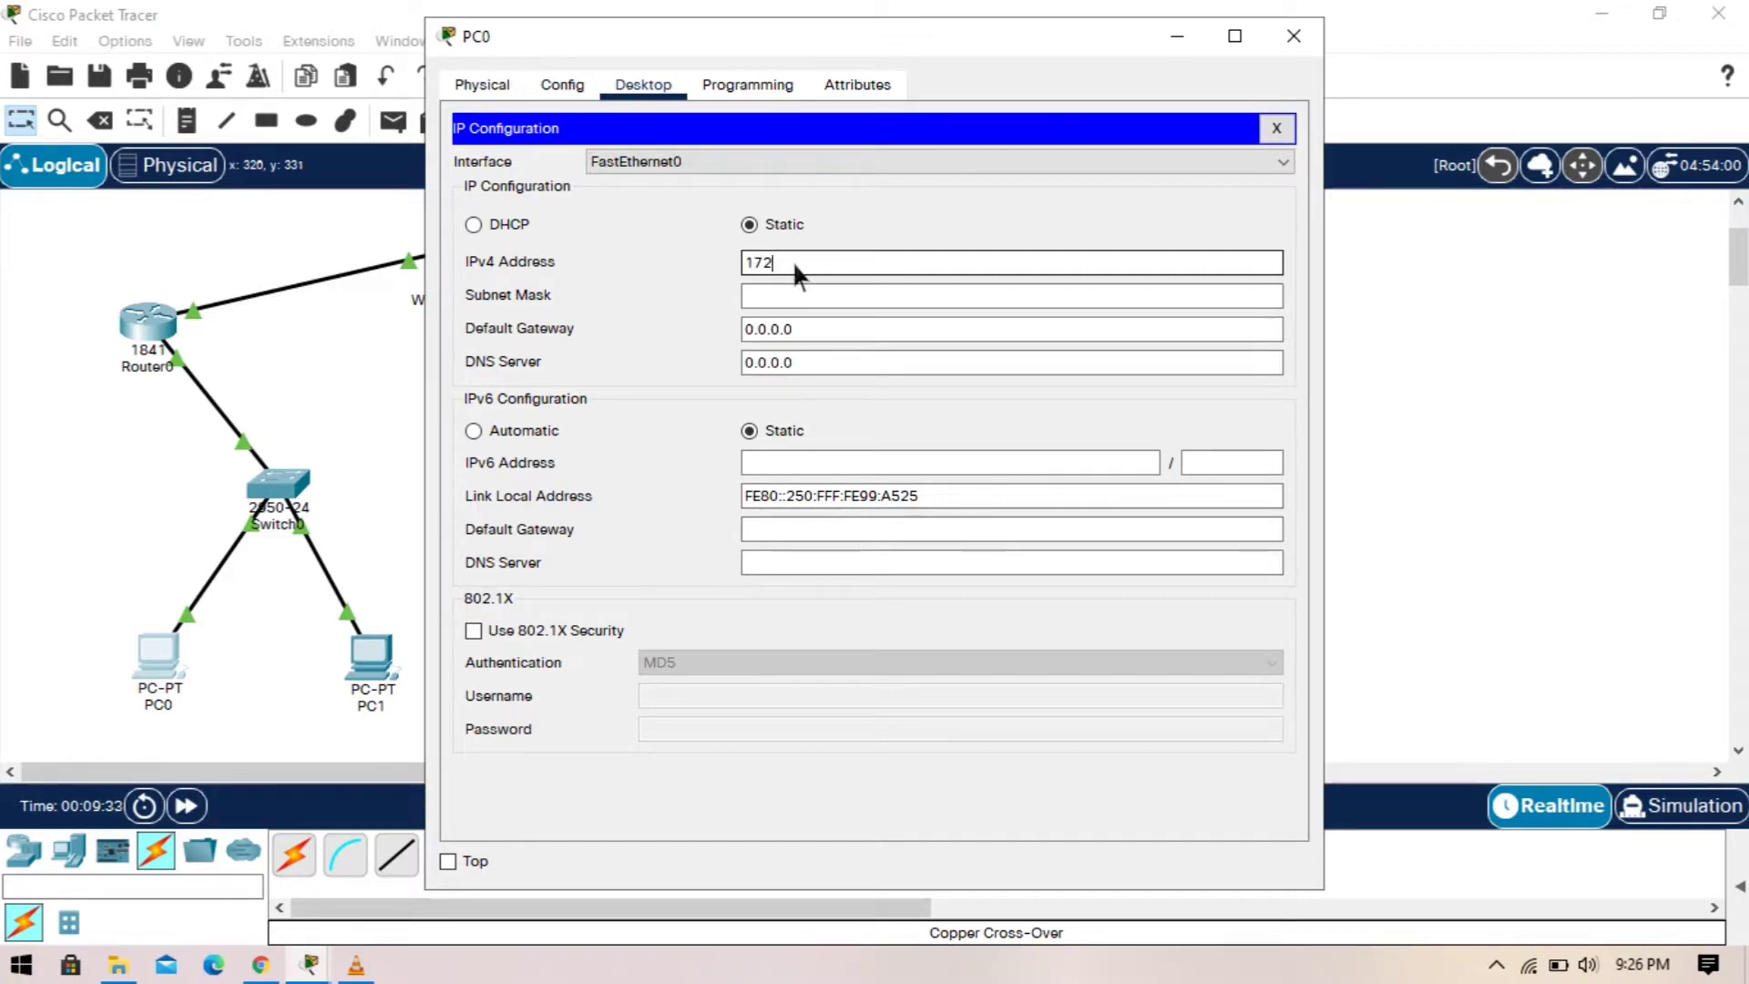
text(72.)
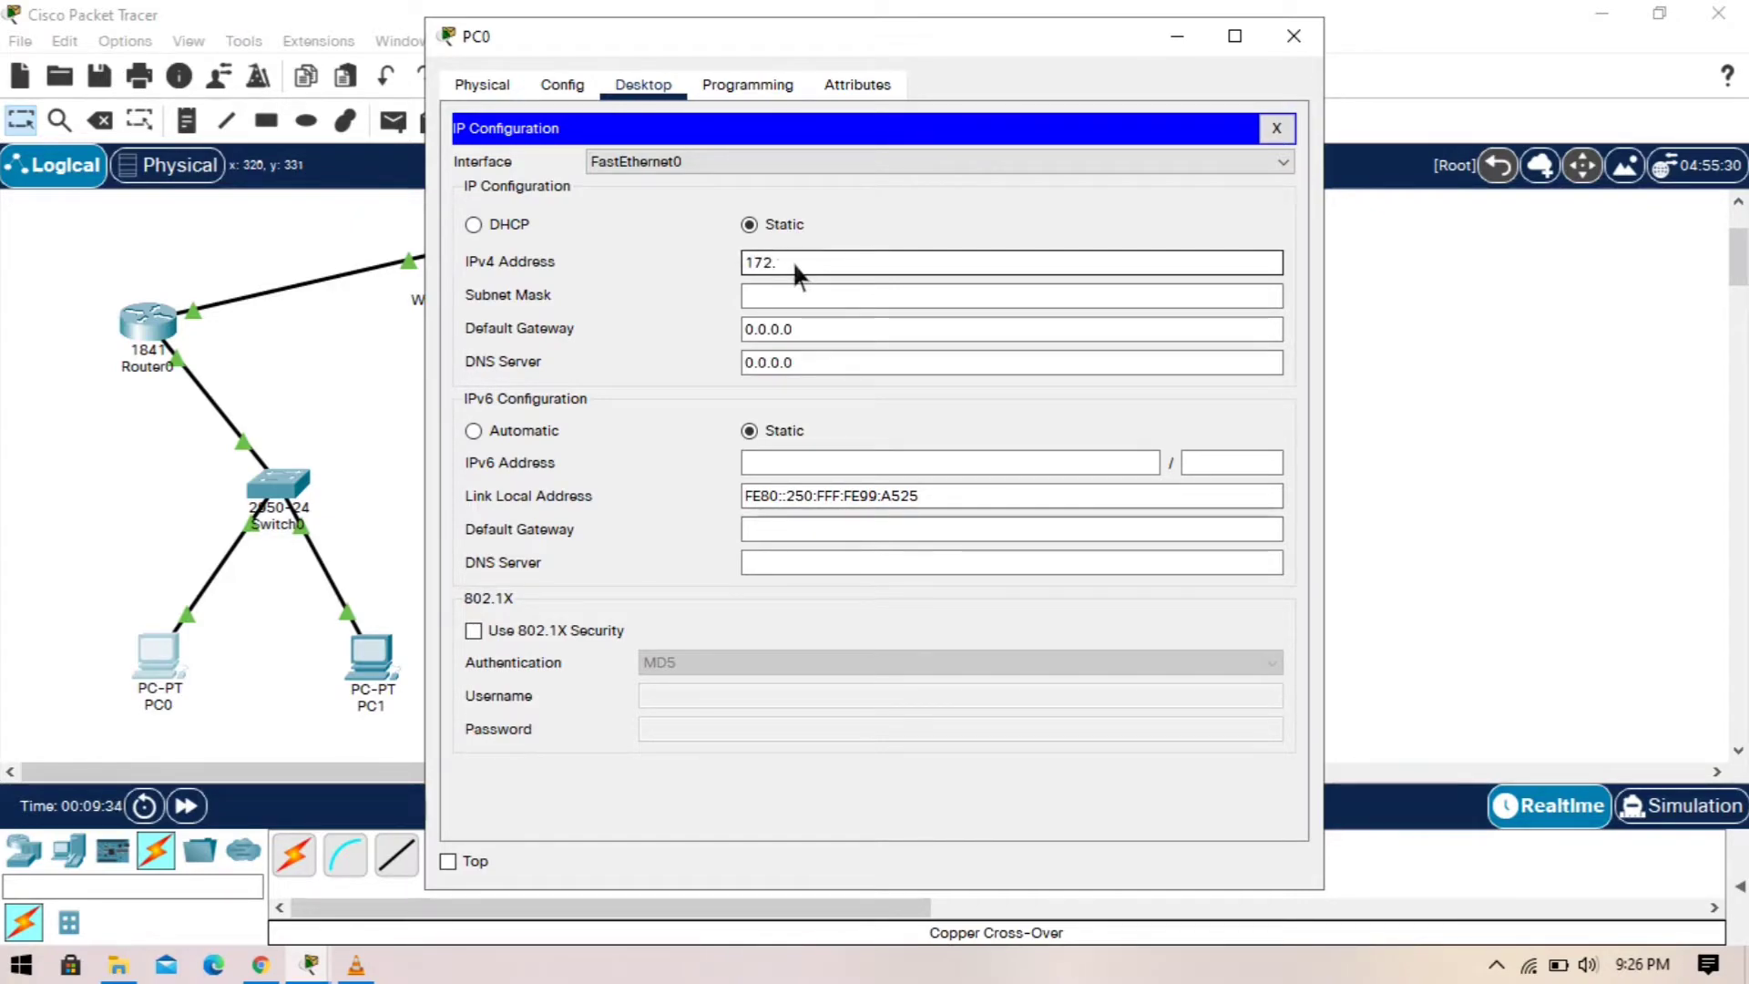
text(16)
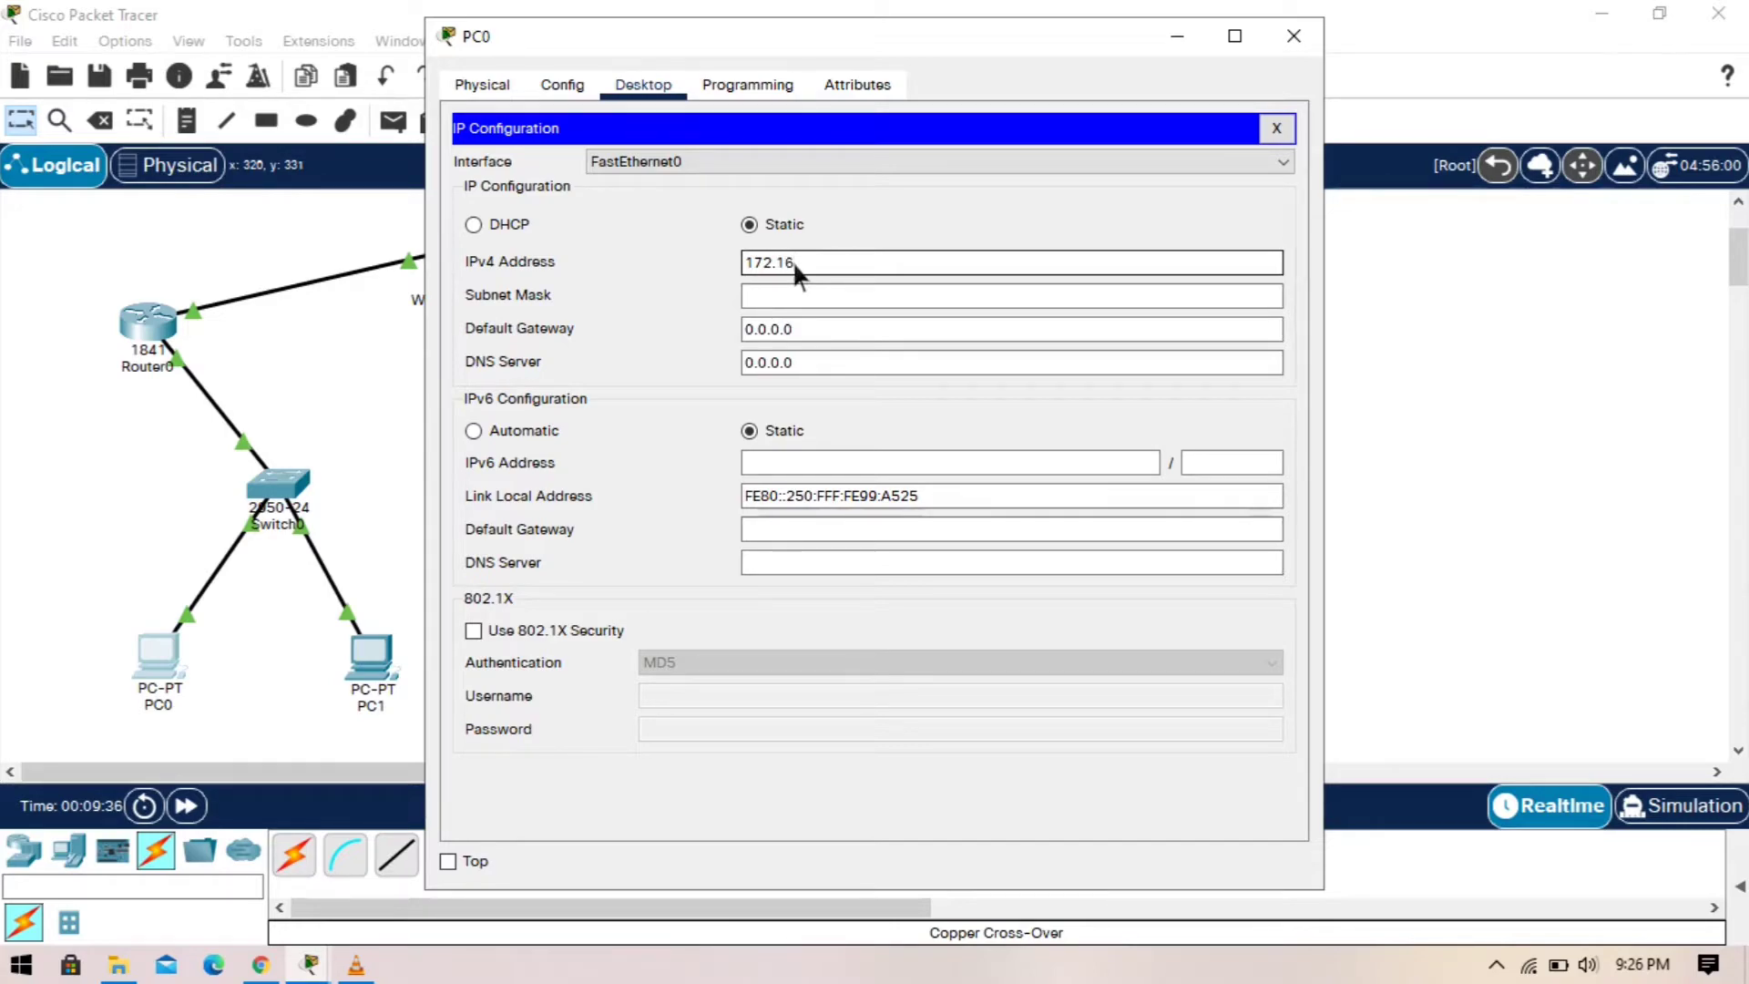
text(.0.2)
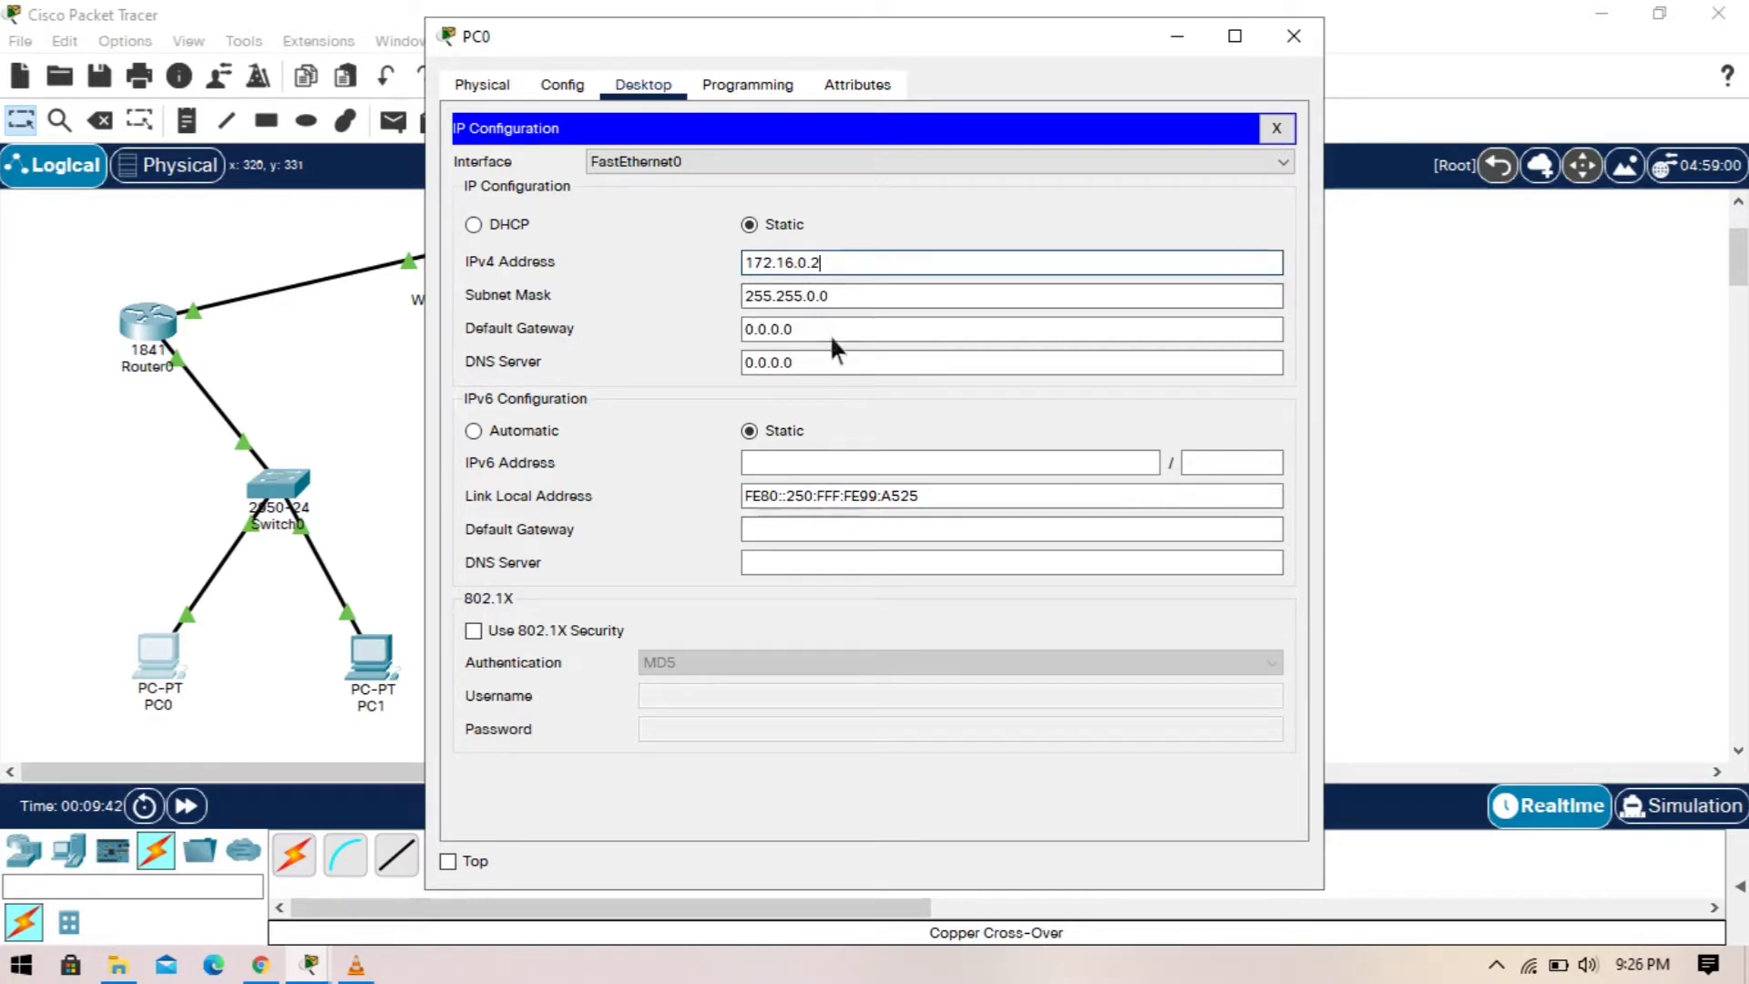
Step: Set PC0's default gateway to 172.16.0.2 and close its configuration window
click(902, 331)
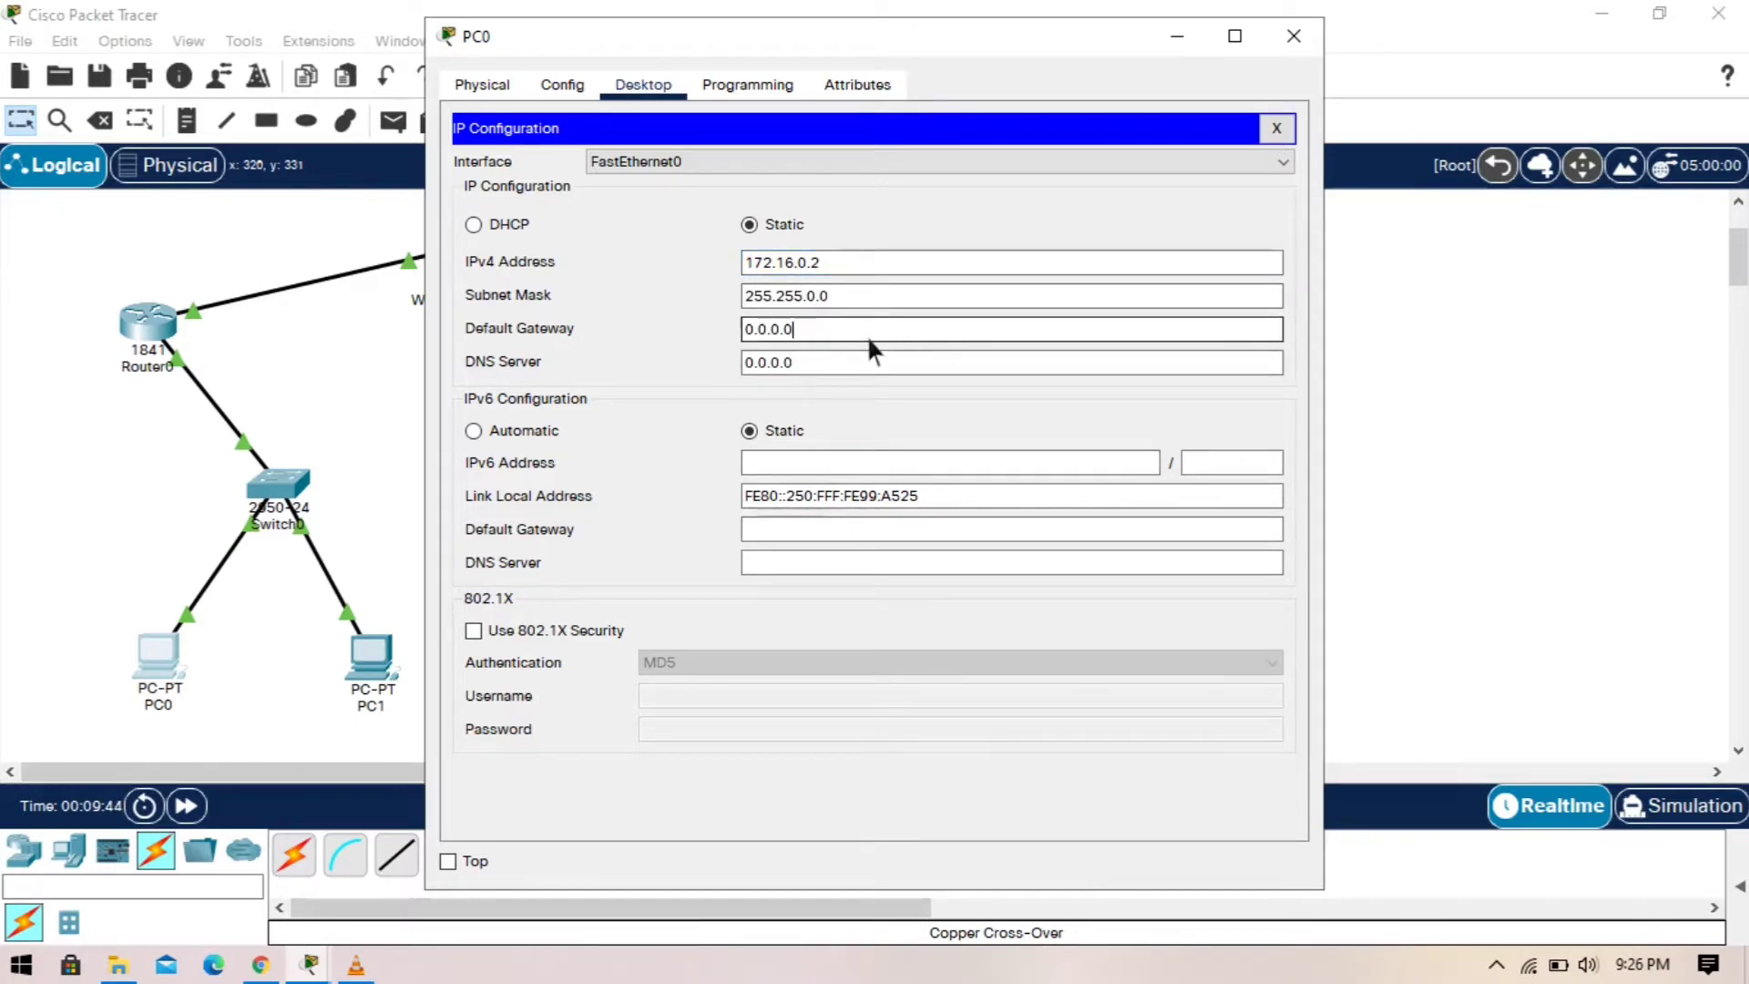
key(BackSpace)
key(BackSpace)
key(BackSpace)
key(BackSpace)
key(BackSpace)
key(BackSpace)
key(BackSpace)
text(172.)
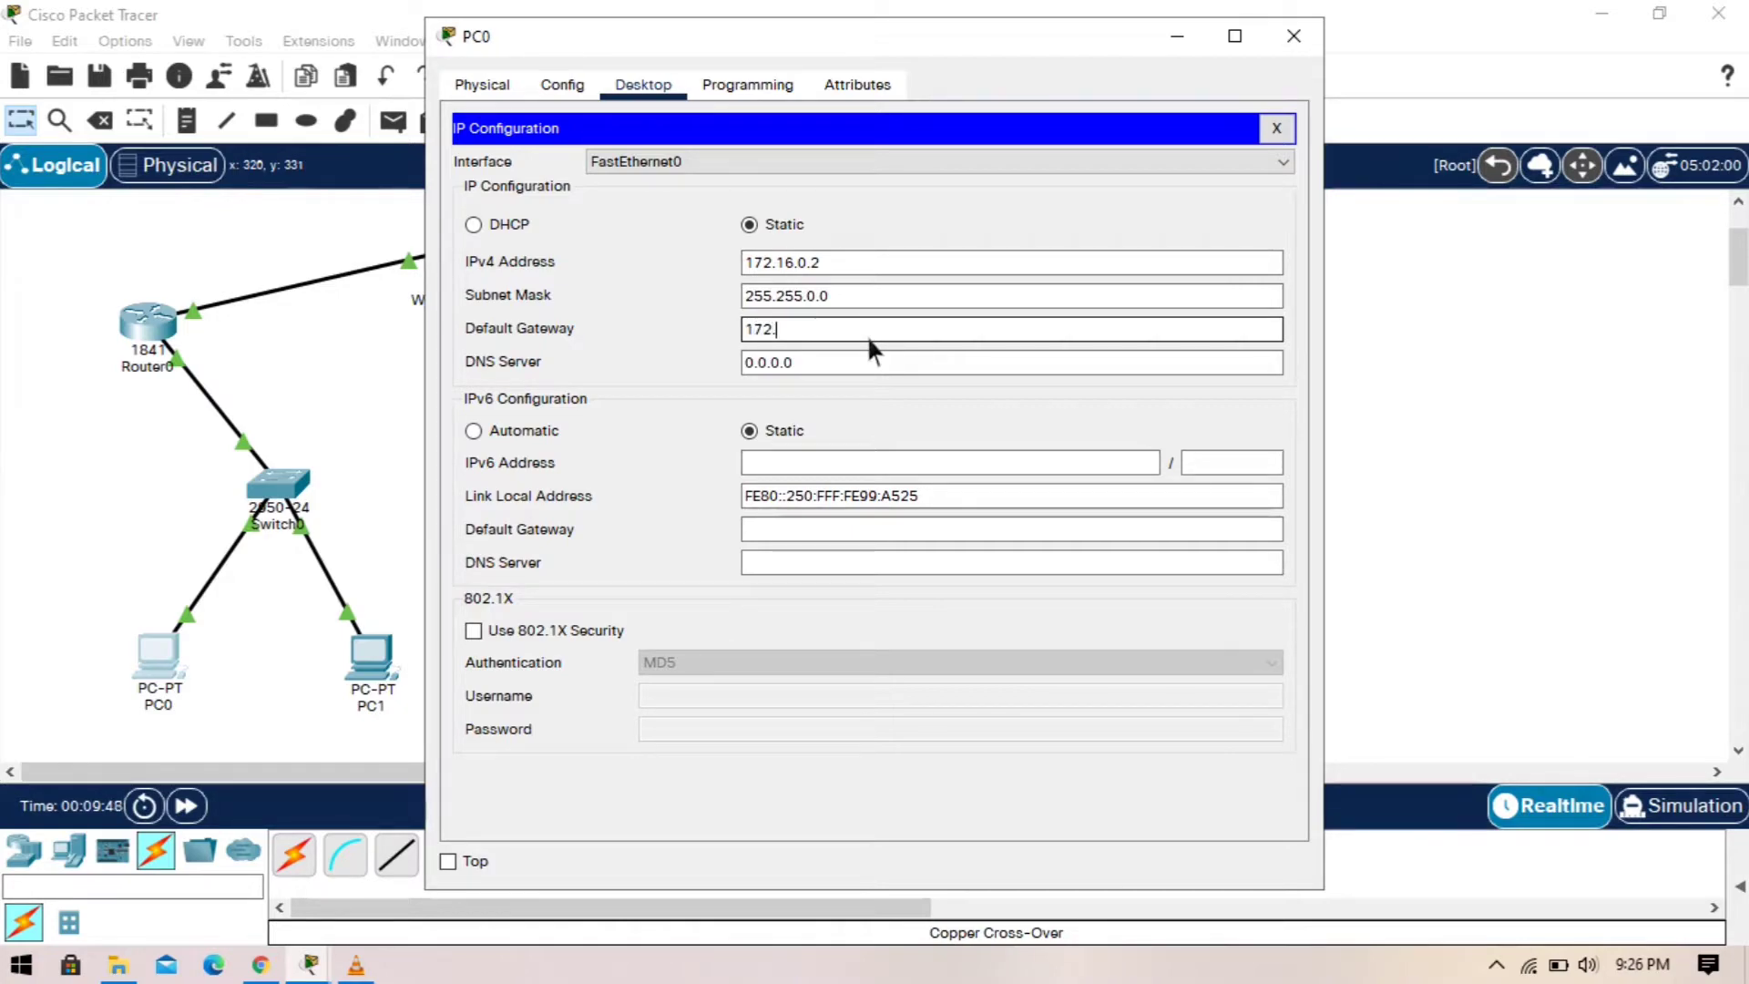
text(16.)
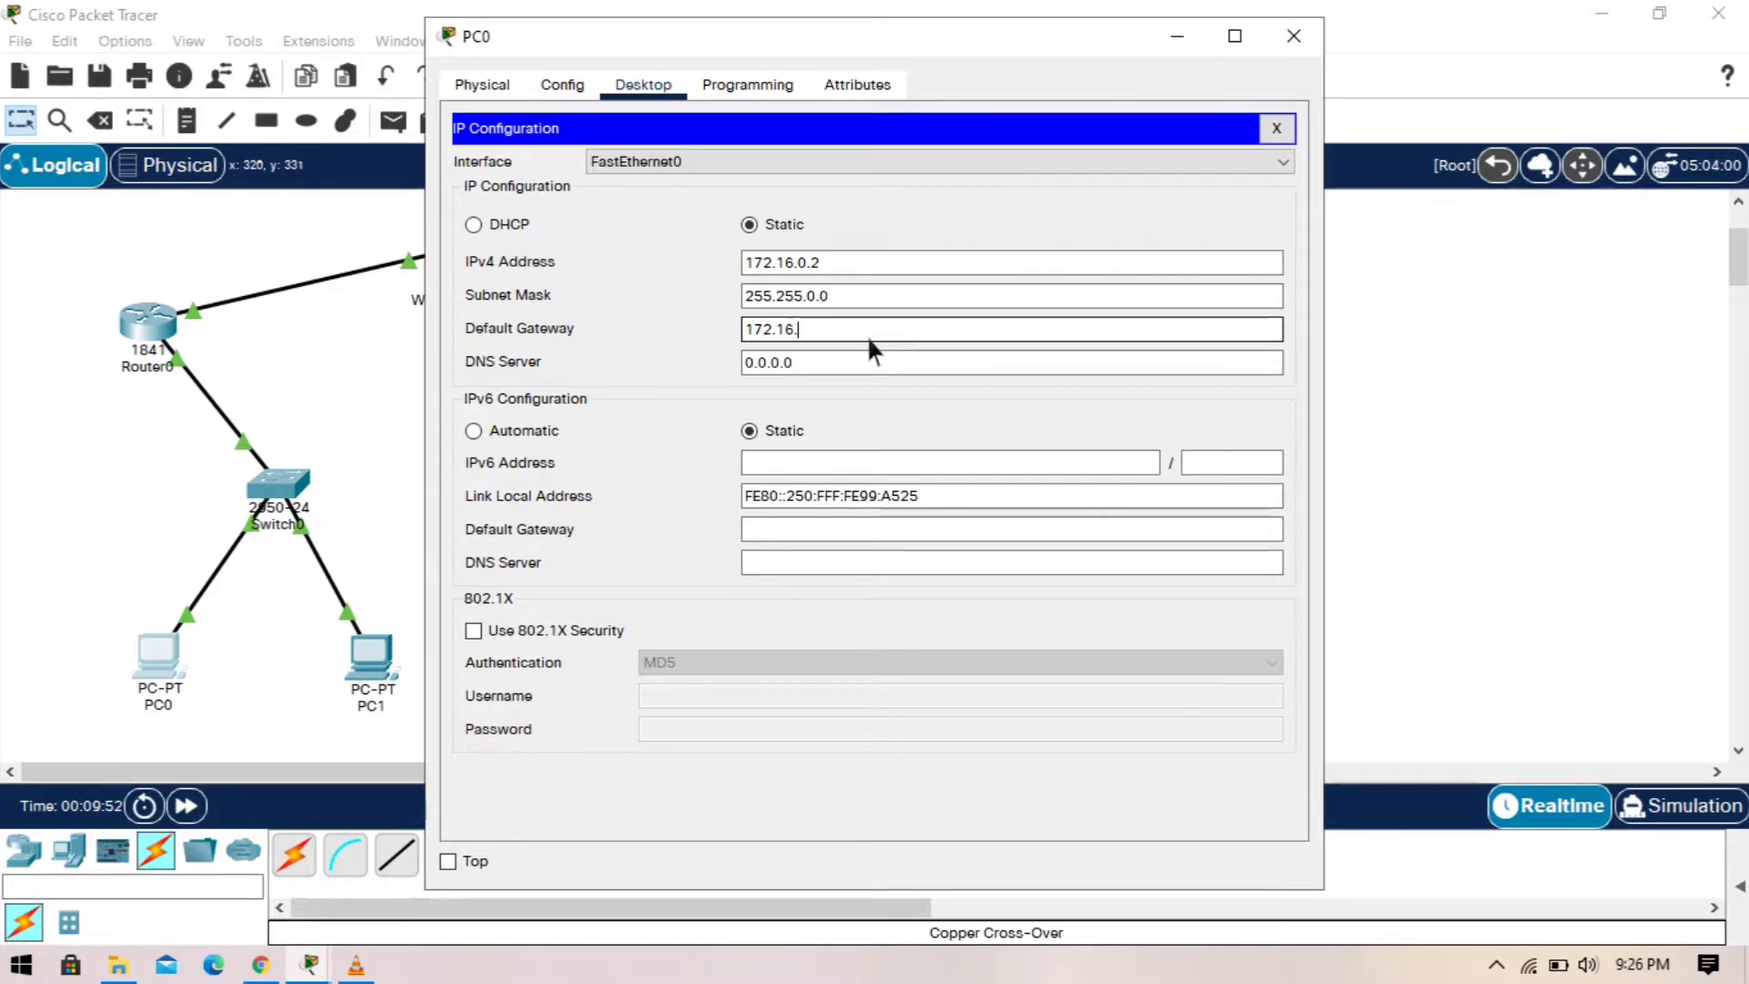
text(0.2)
click(1299, 37)
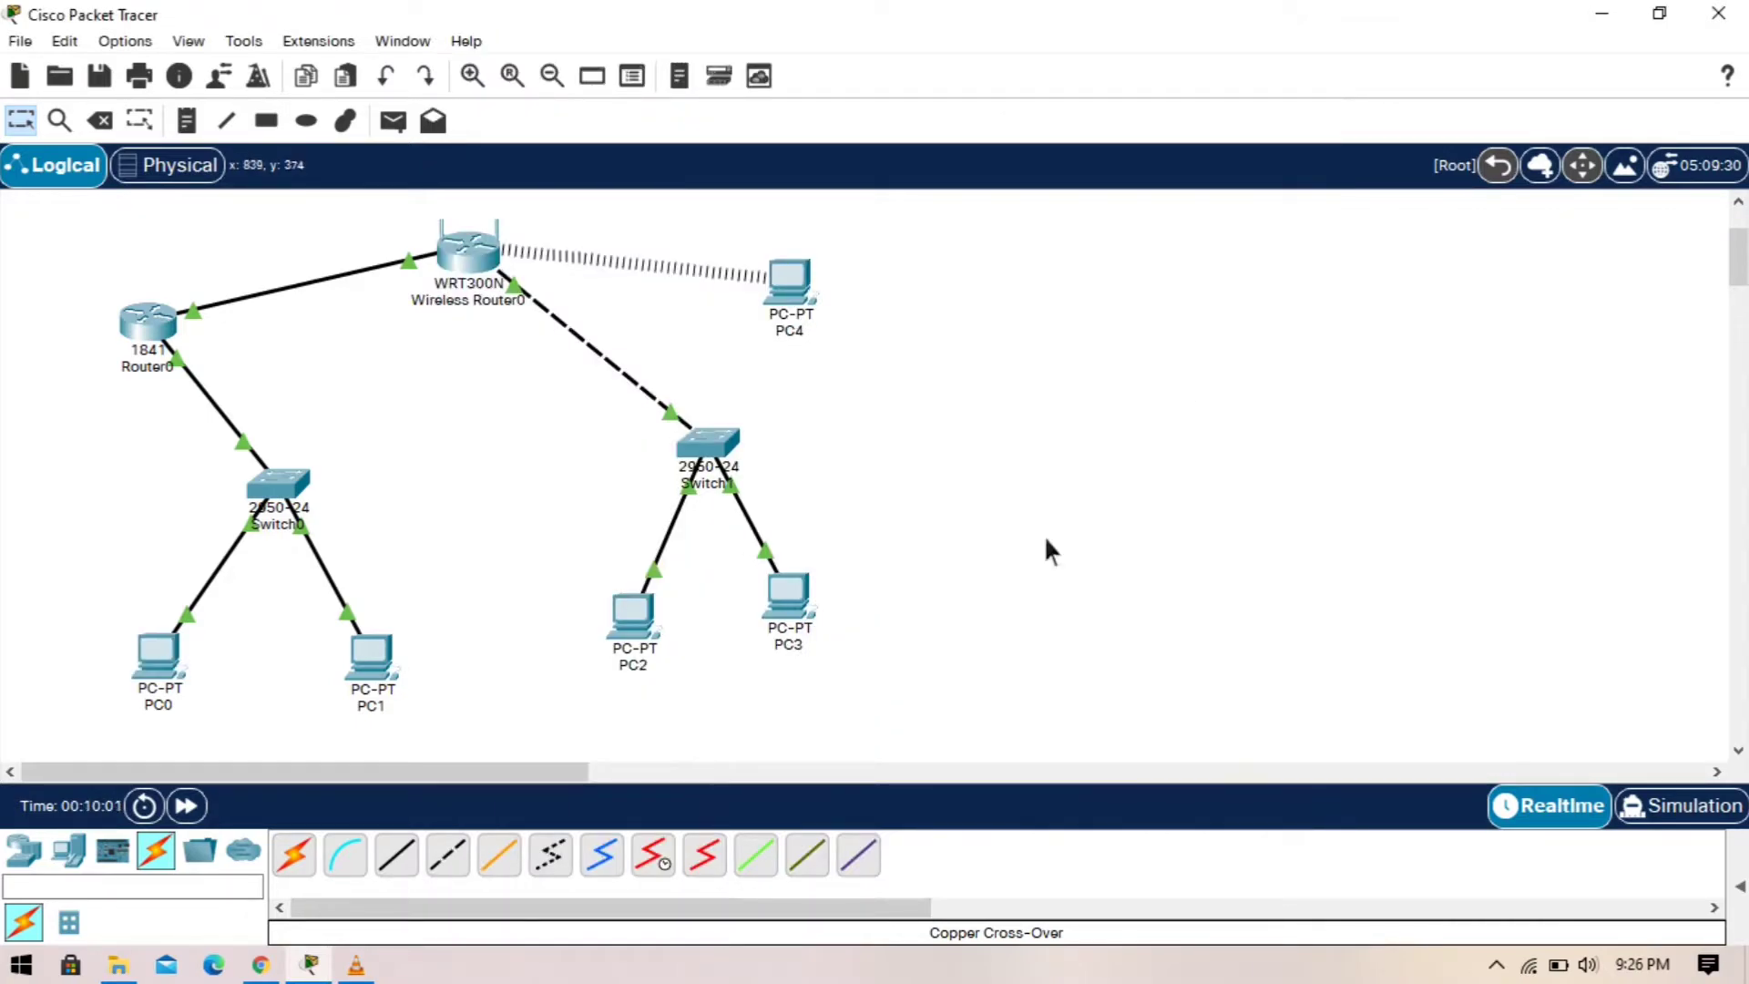
Step: Give PC1 the static IPv4 address 172.16.0.3 with subnet mask 255.255.0.0
click(375, 676)
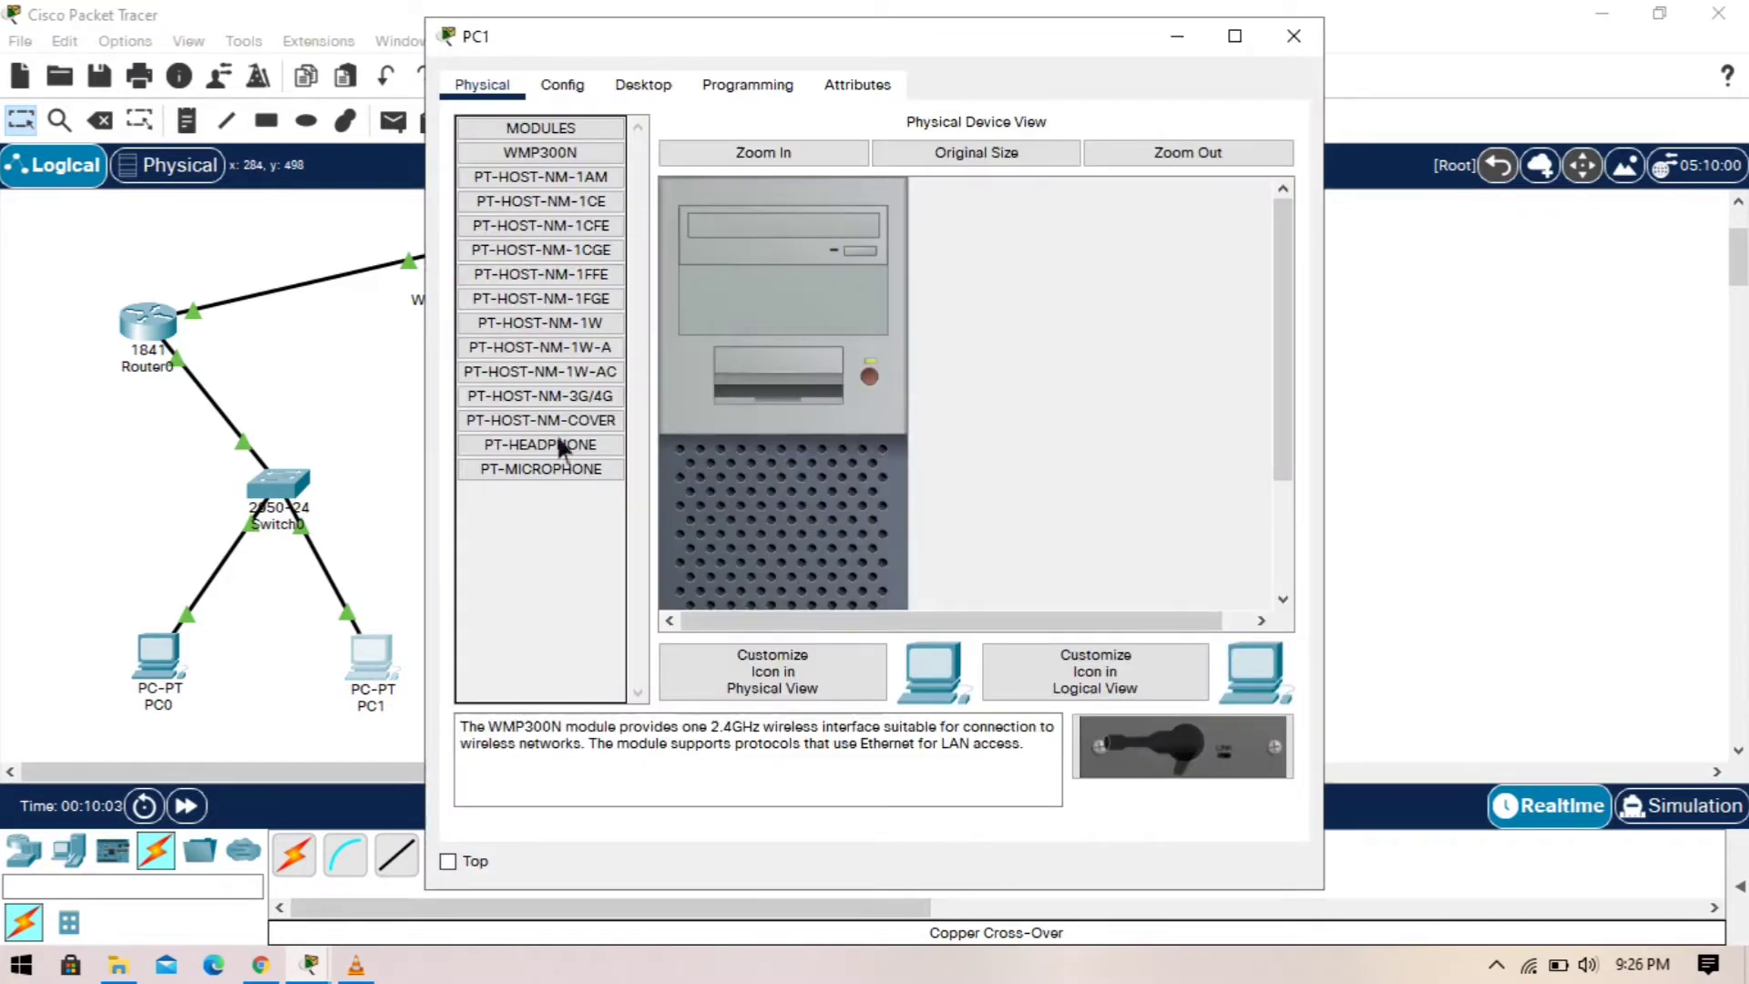
click(656, 86)
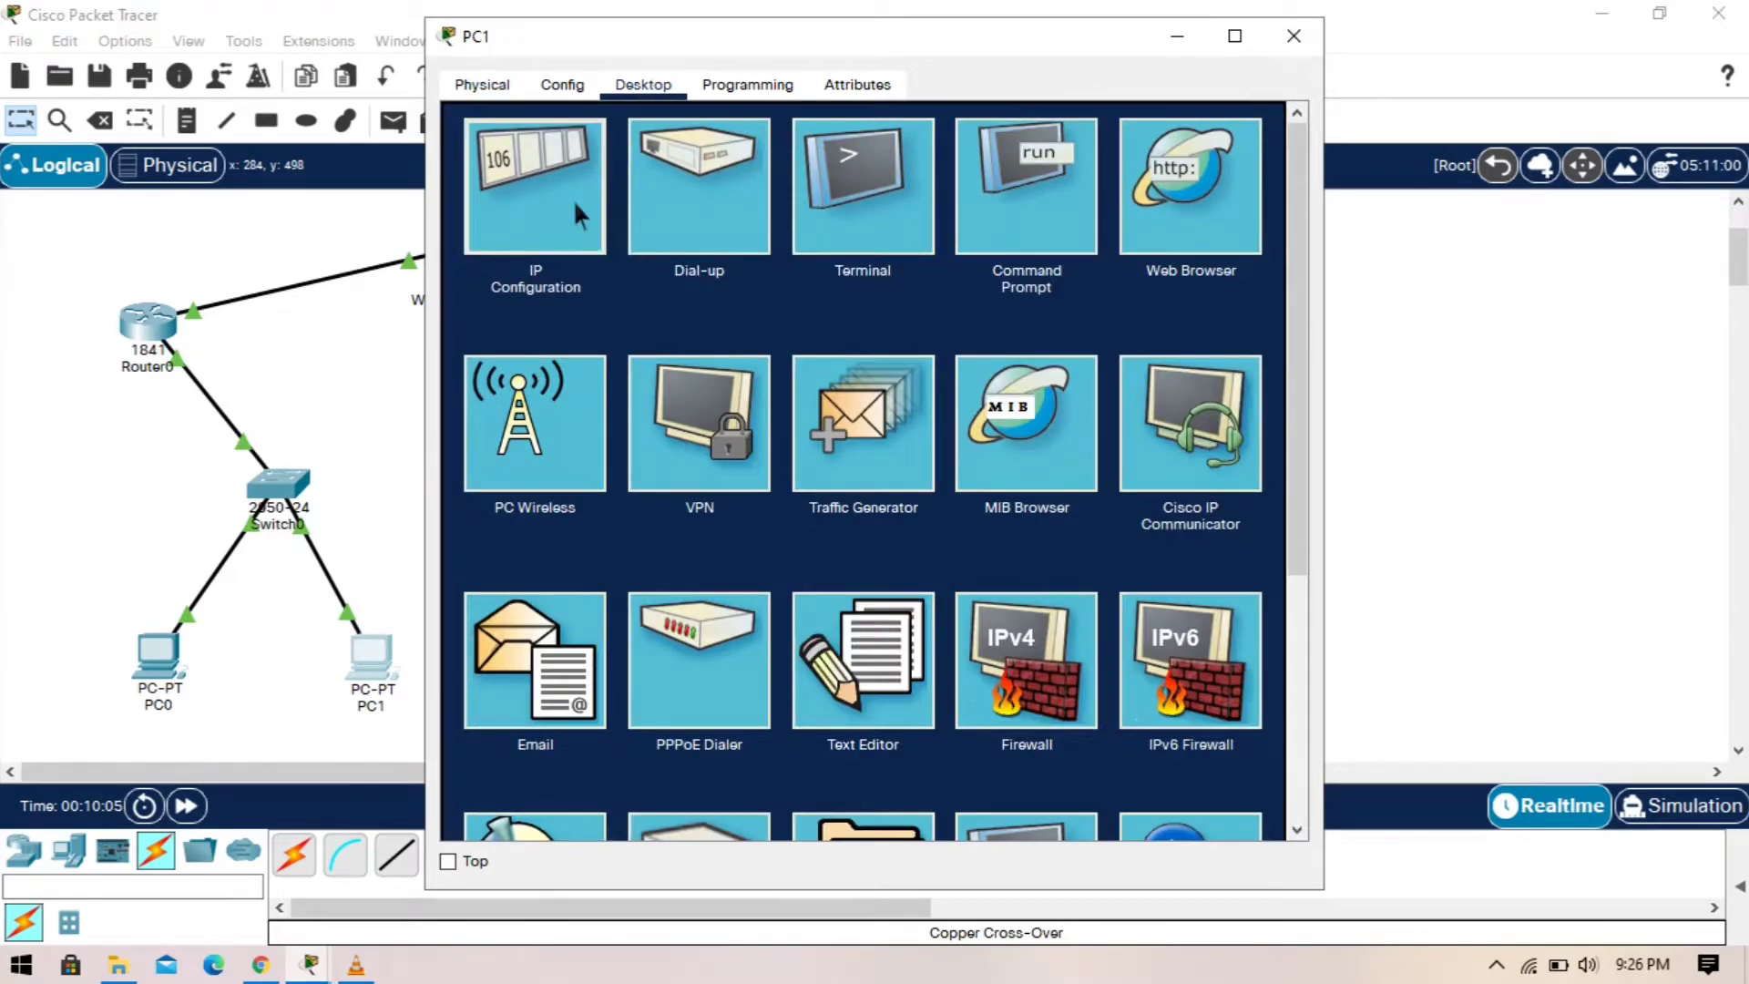
click(572, 199)
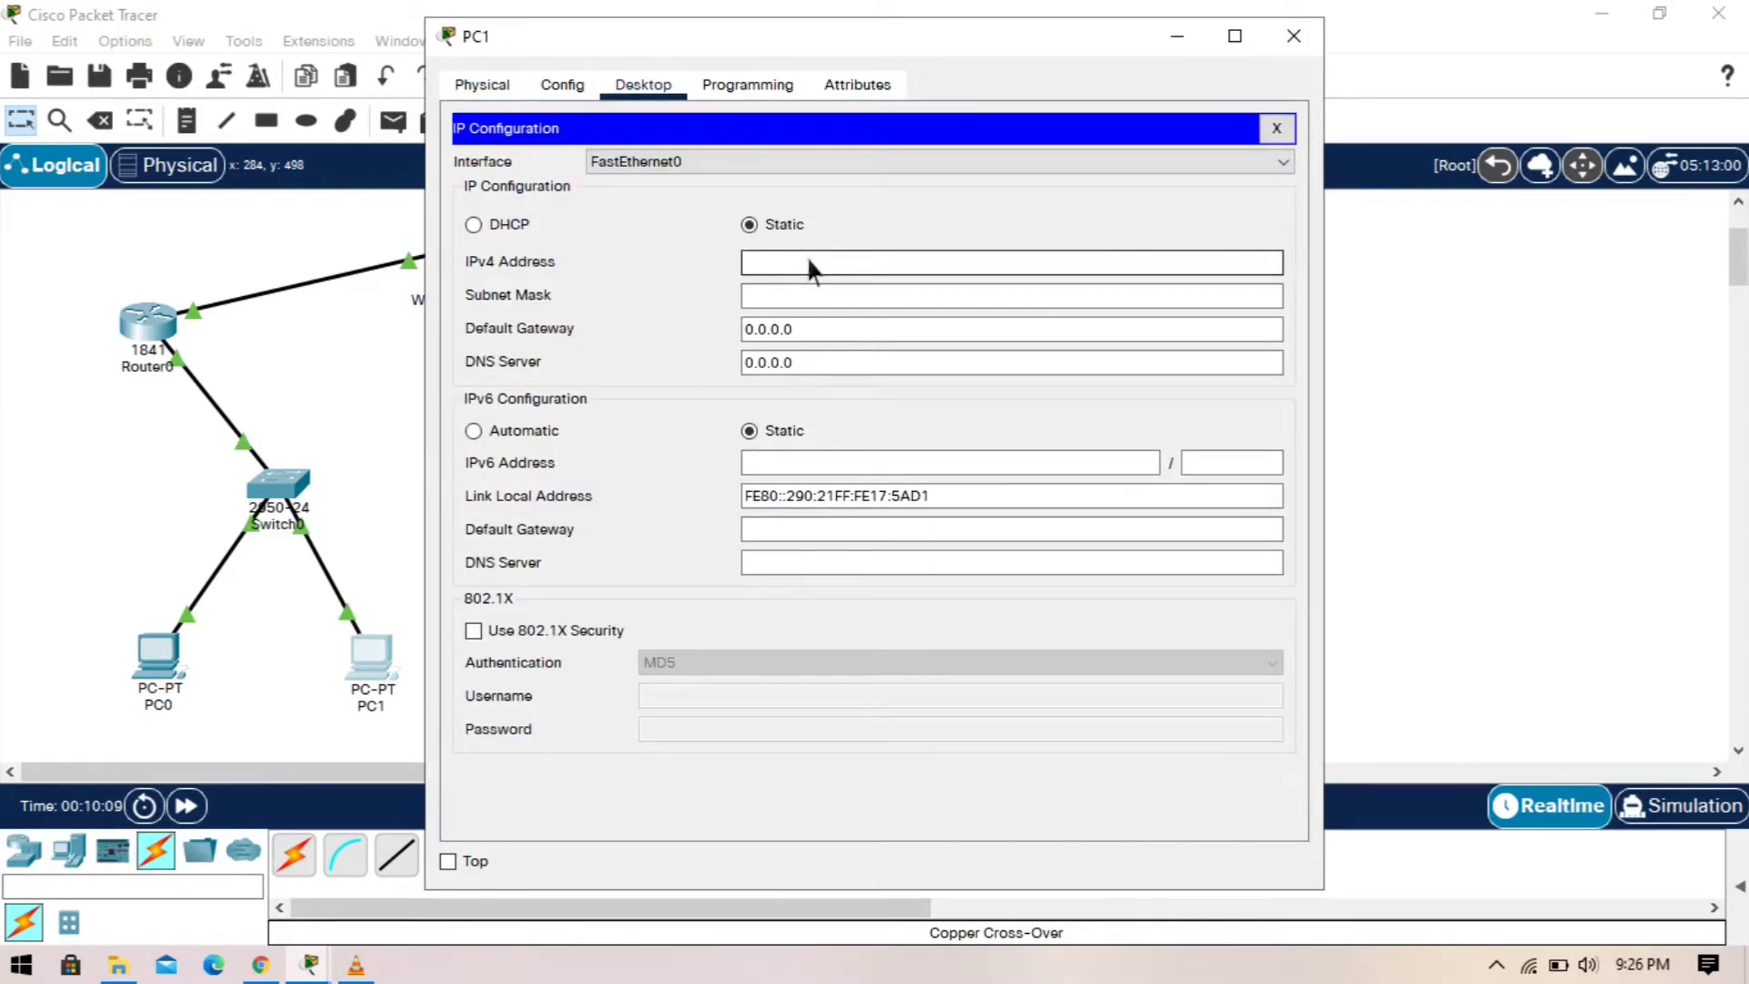
text(172.16)
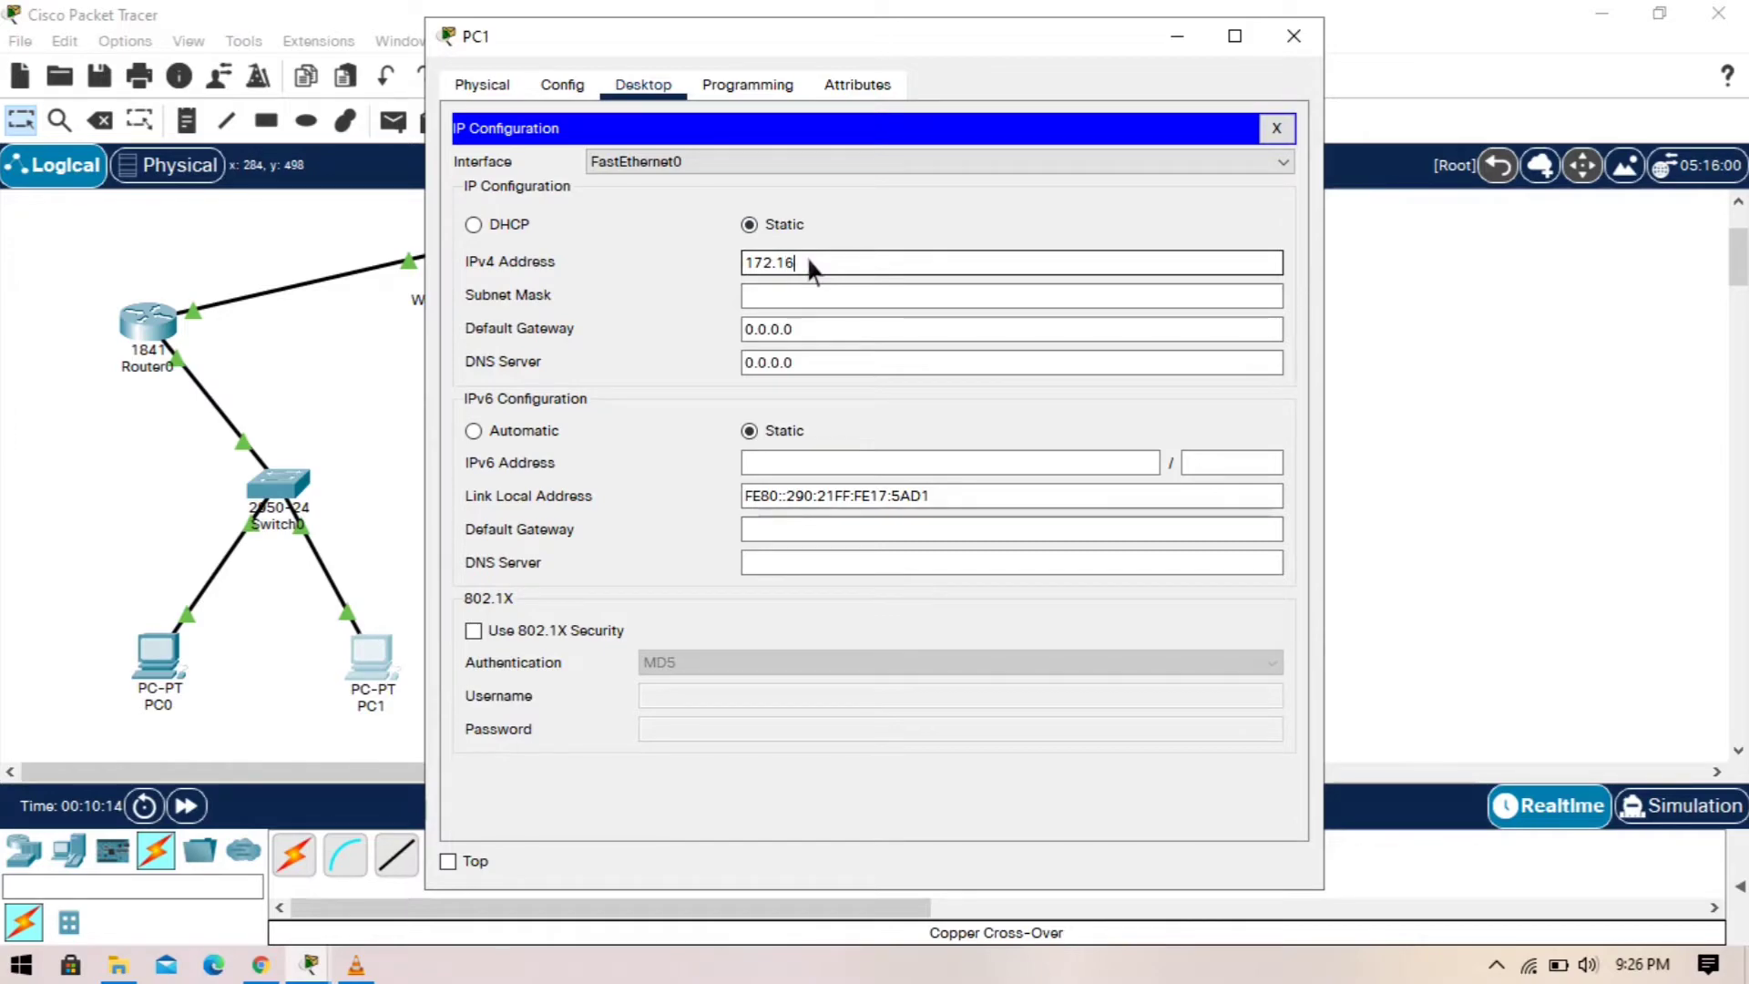
text(.0.3)
Step: Set PC1's default gateway to 172.16.0.1 and close its configuration window
click(827, 333)
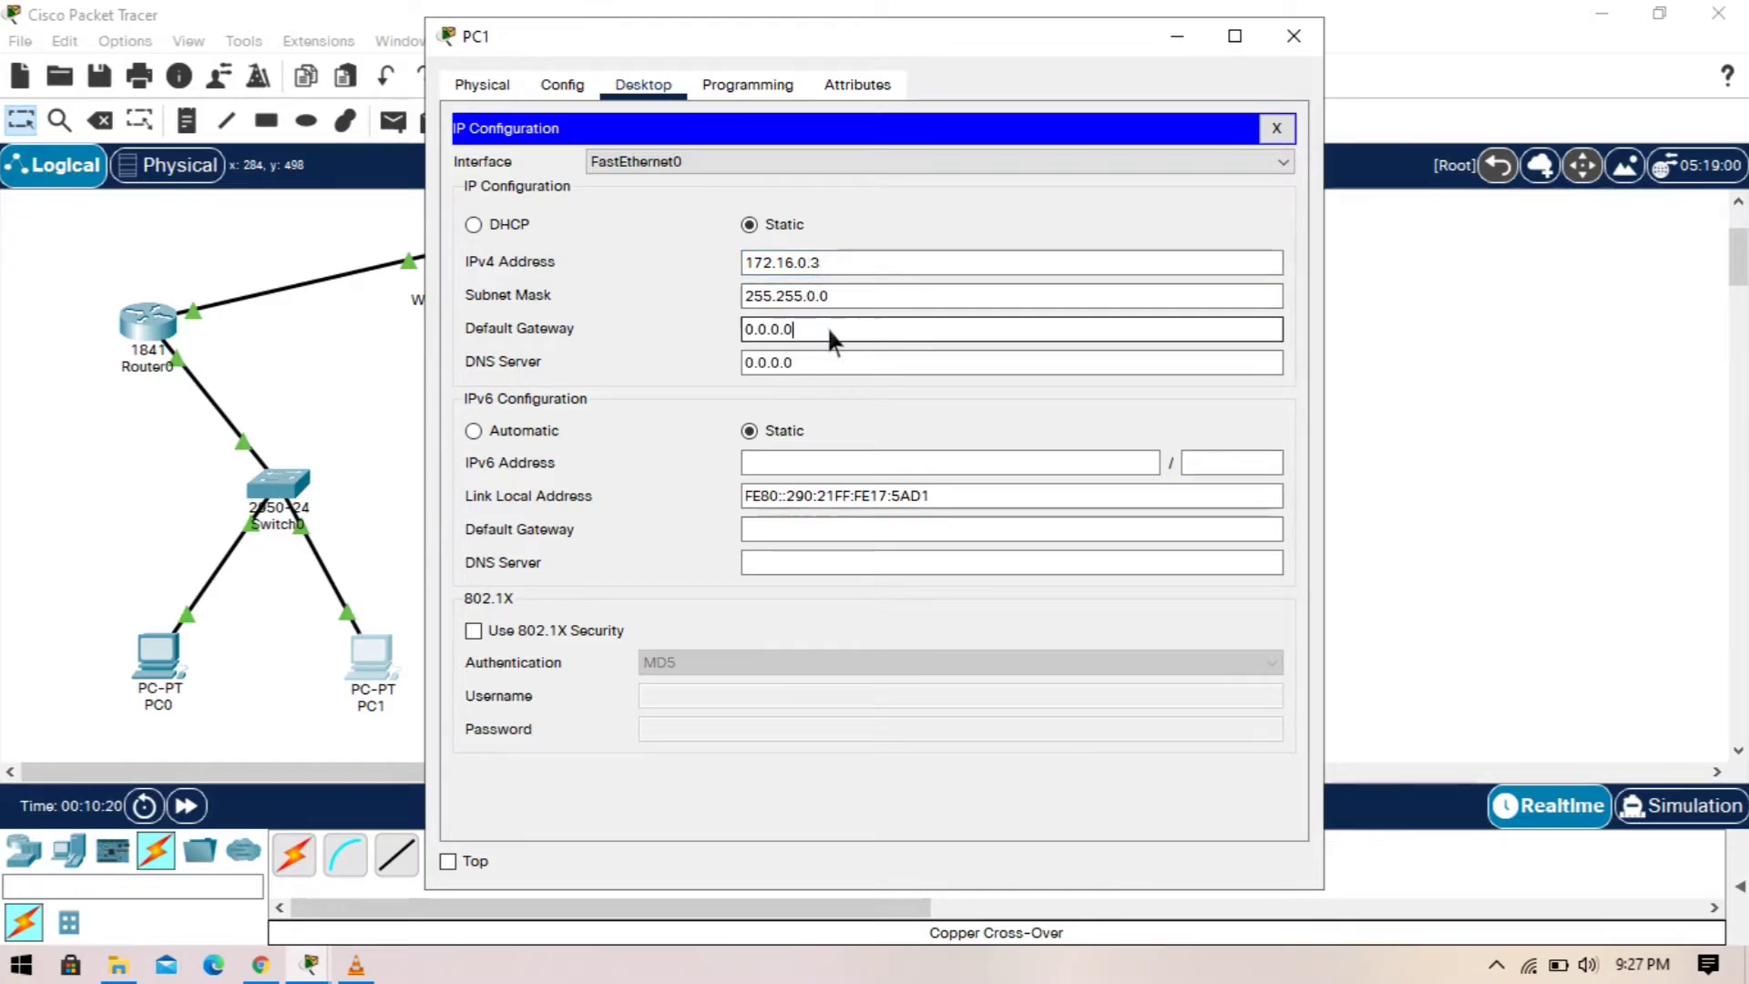
drag(829, 333, 749, 339)
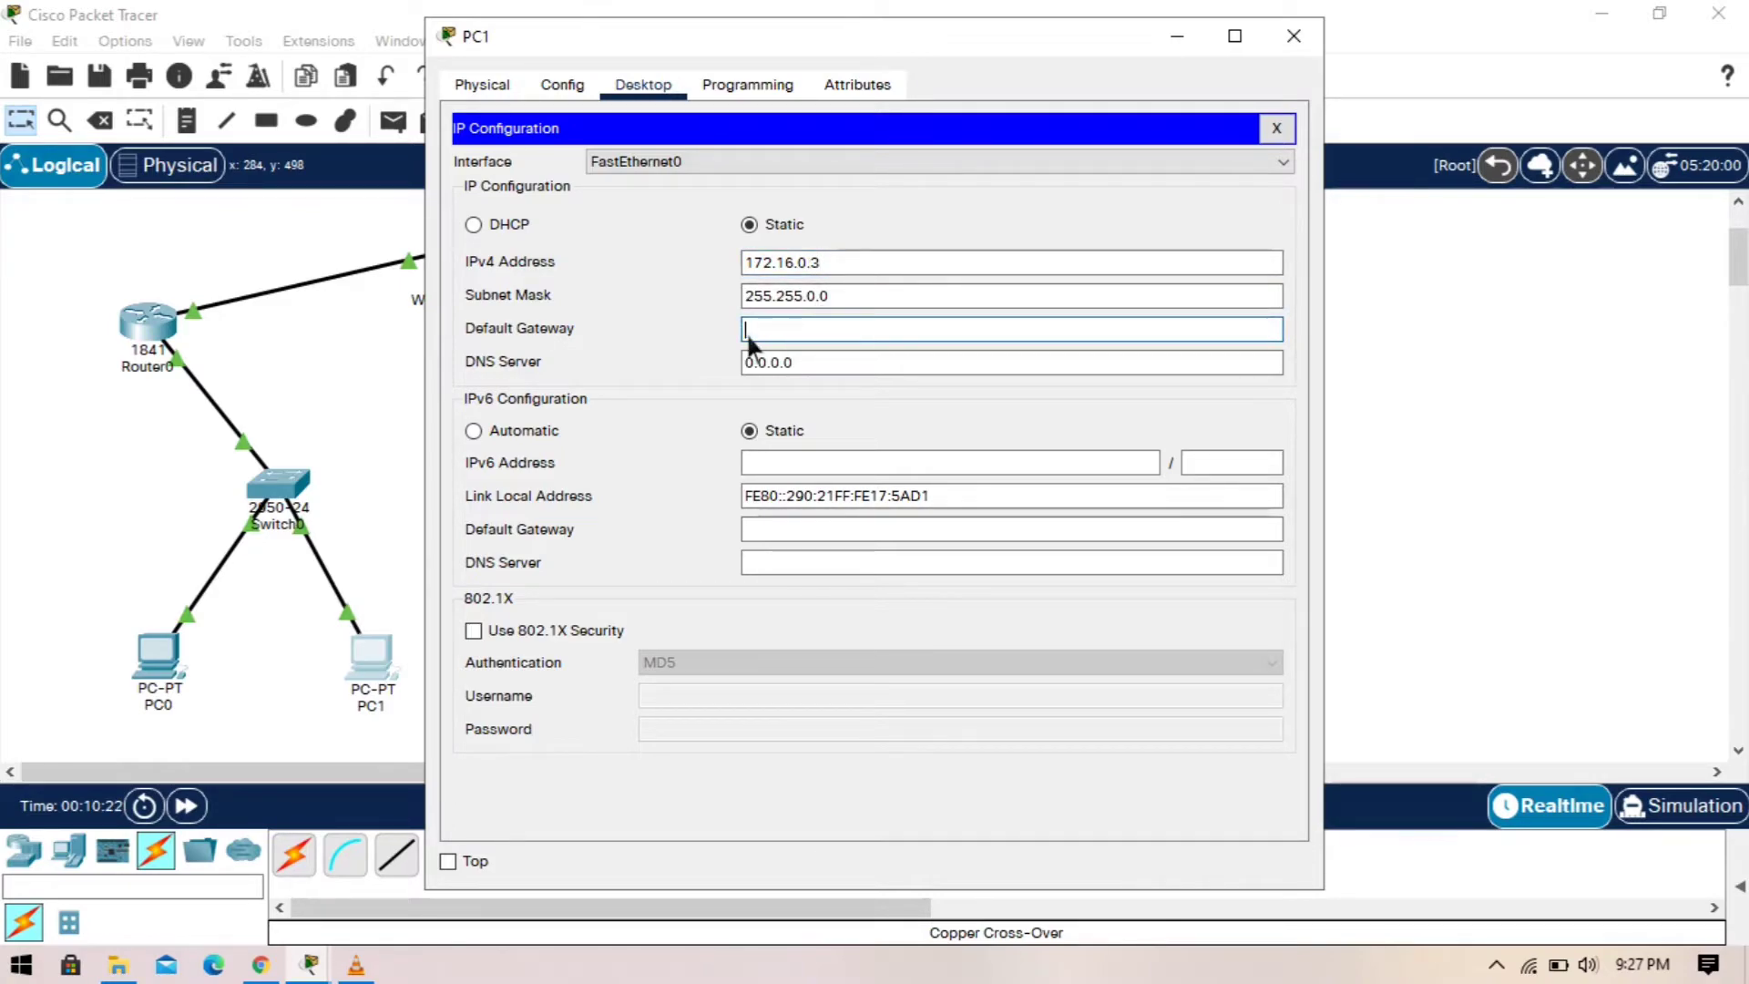
text(172.16.)
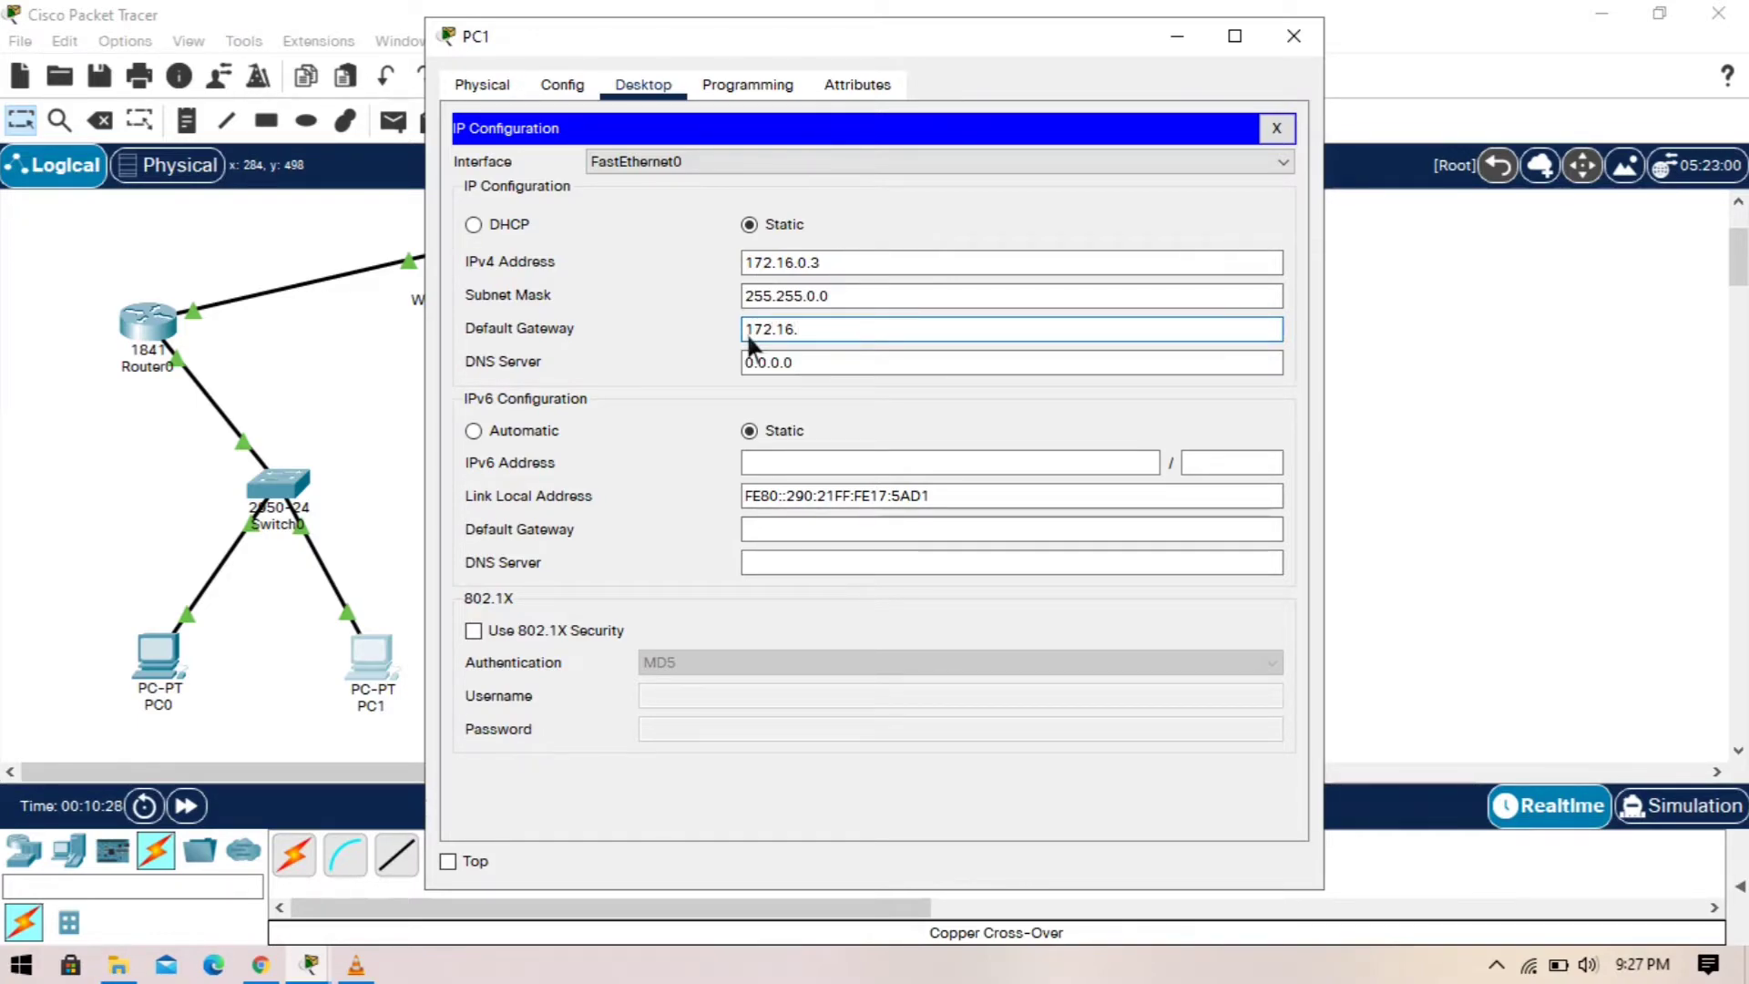
text(0.1)
click(1293, 36)
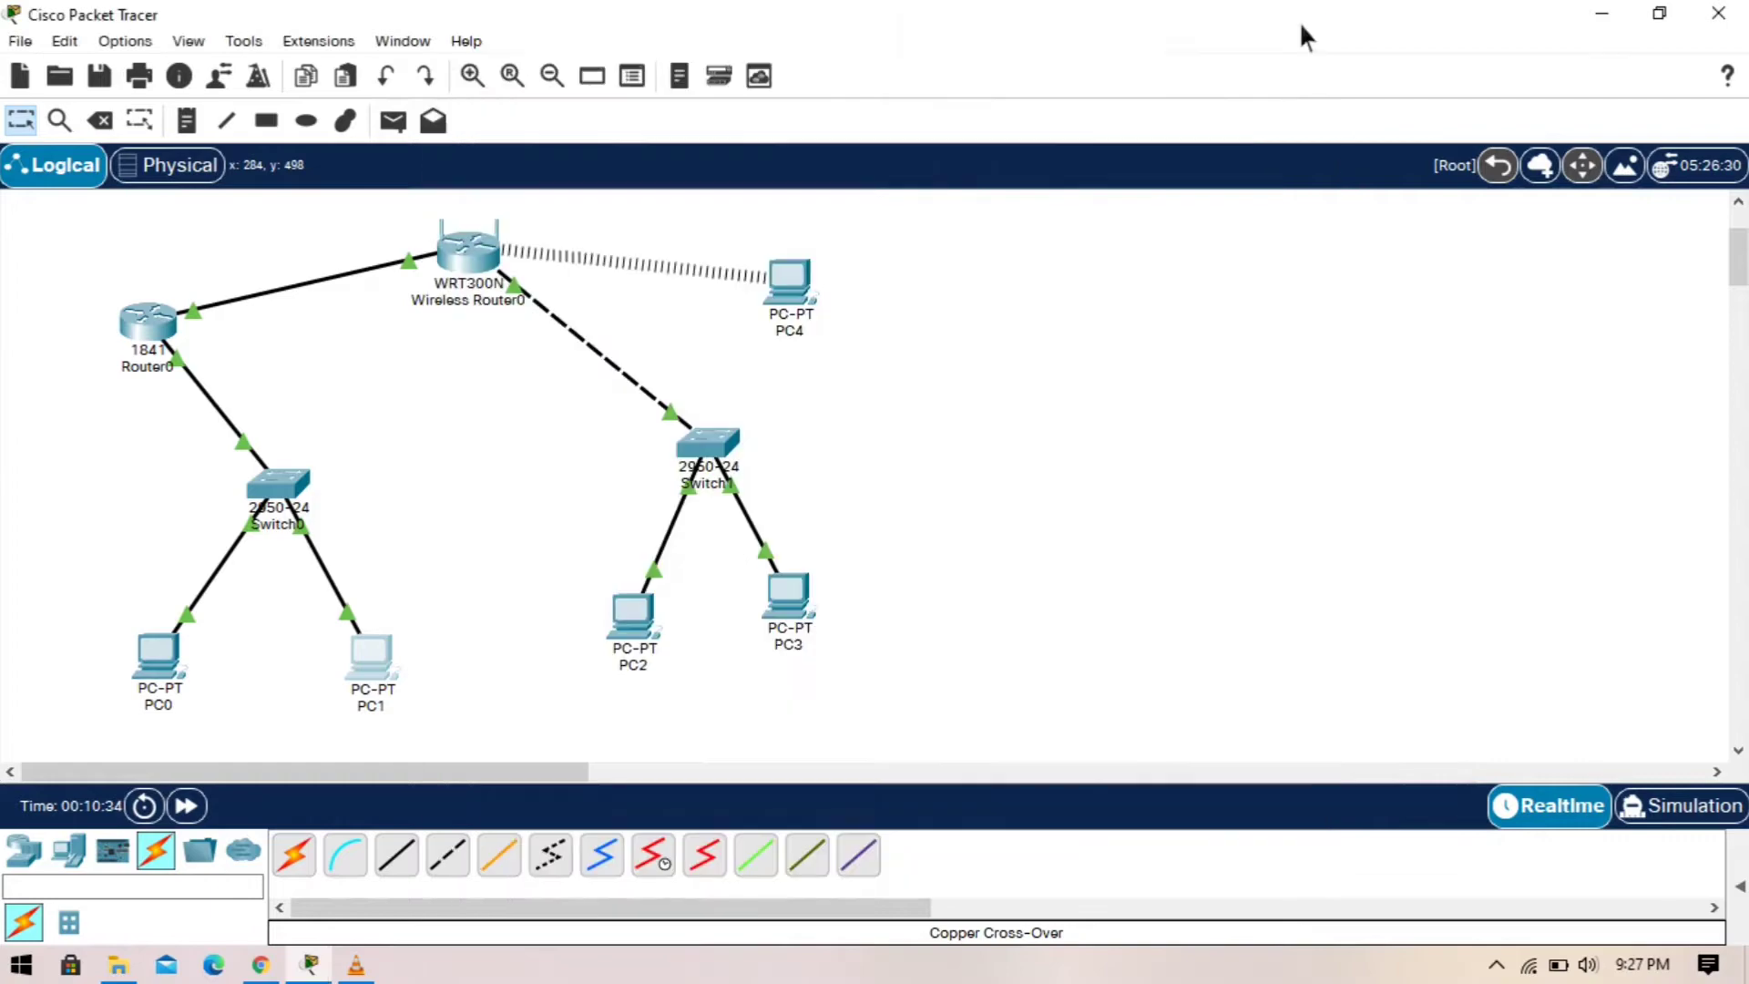
Step: Give PC2 the static IPv4 address 192.168.1.2 with subnet mask 255.255.255.0
click(634, 619)
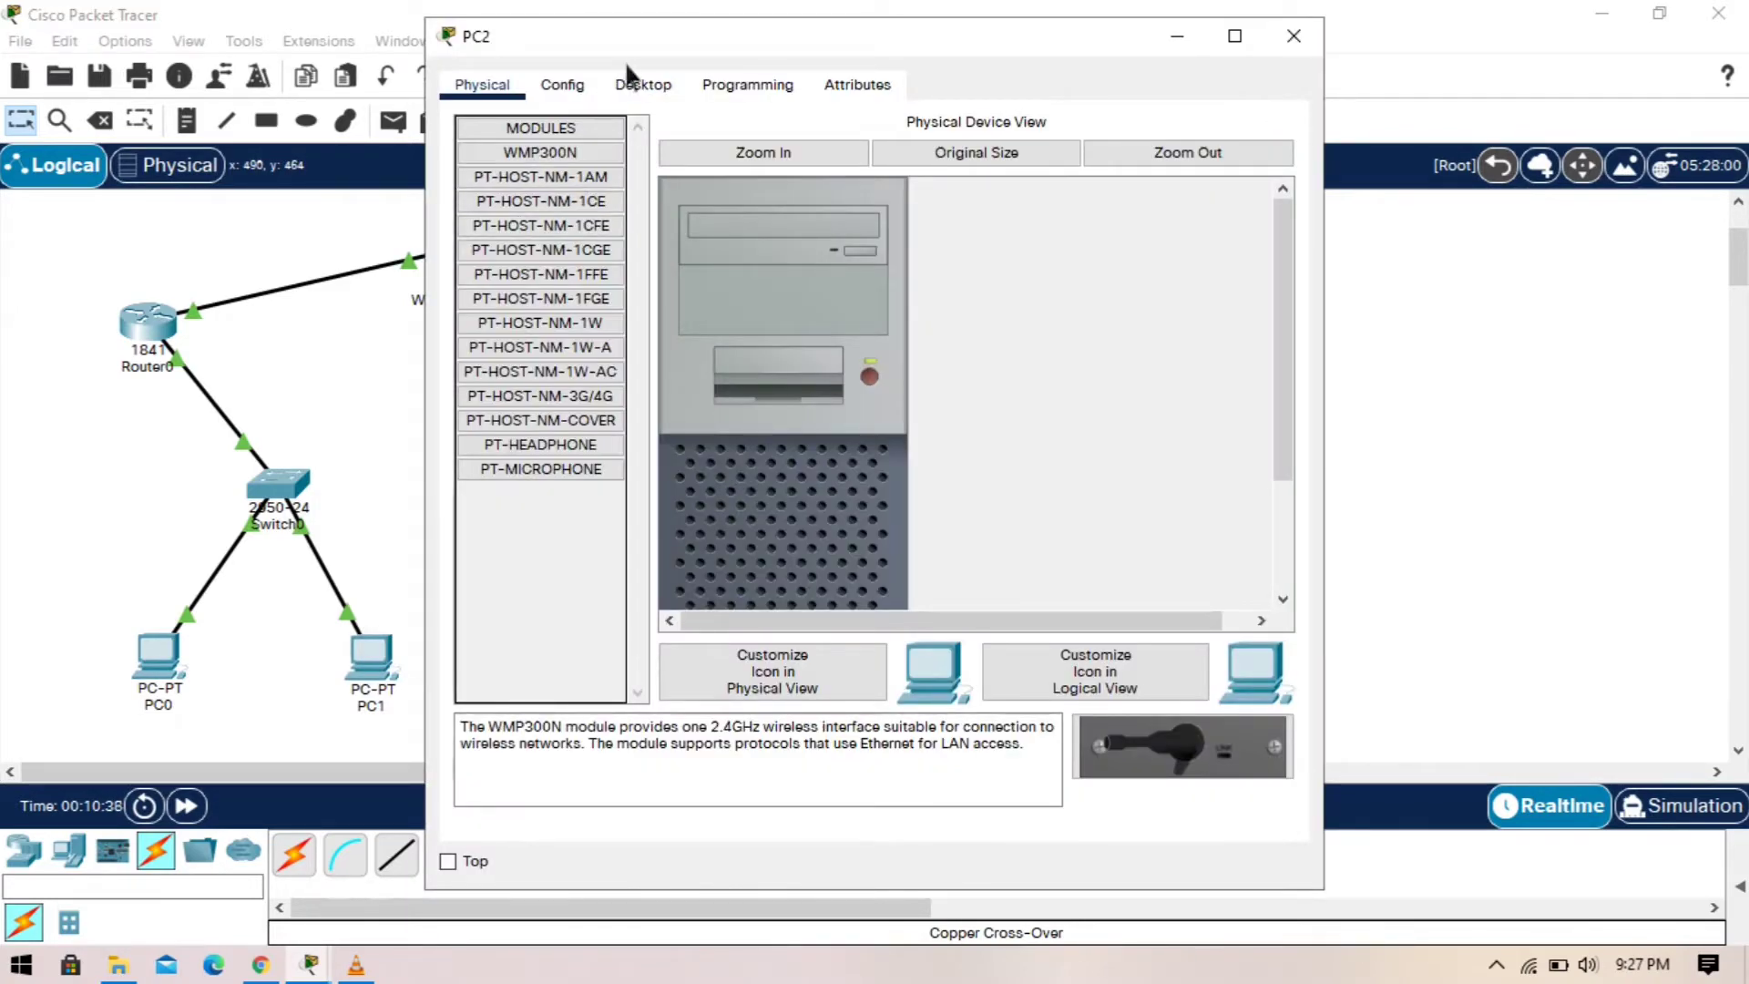
click(645, 89)
click(560, 166)
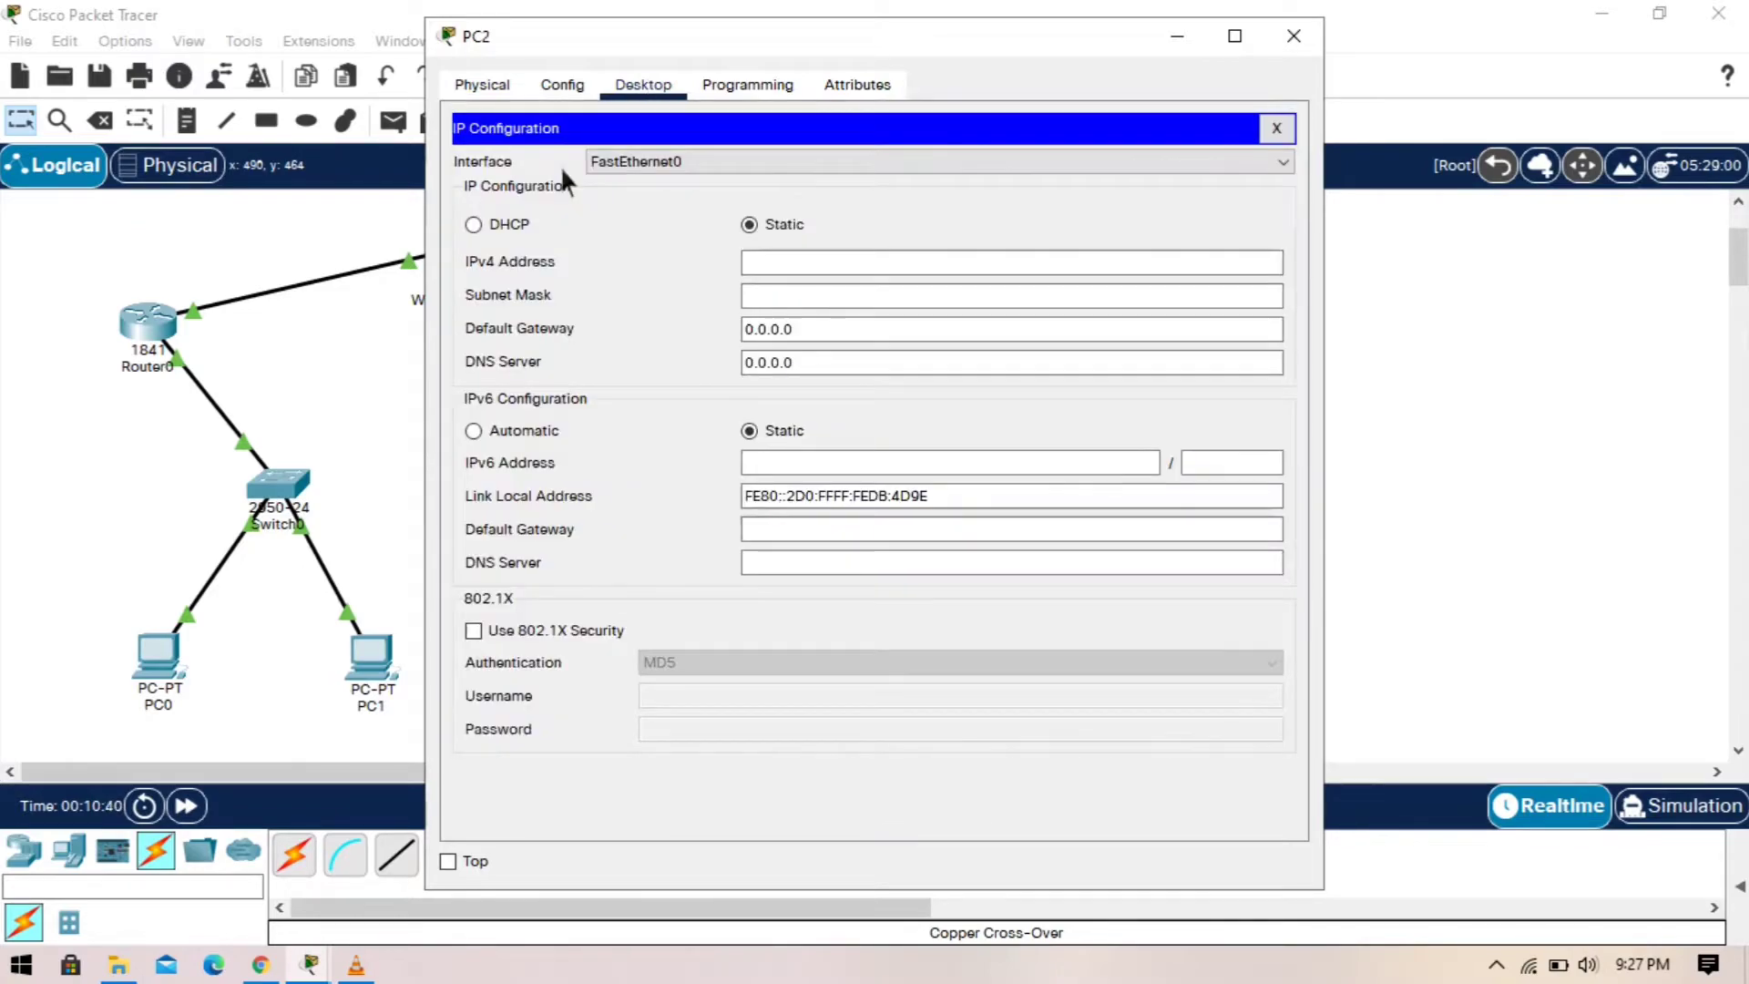
click(874, 264)
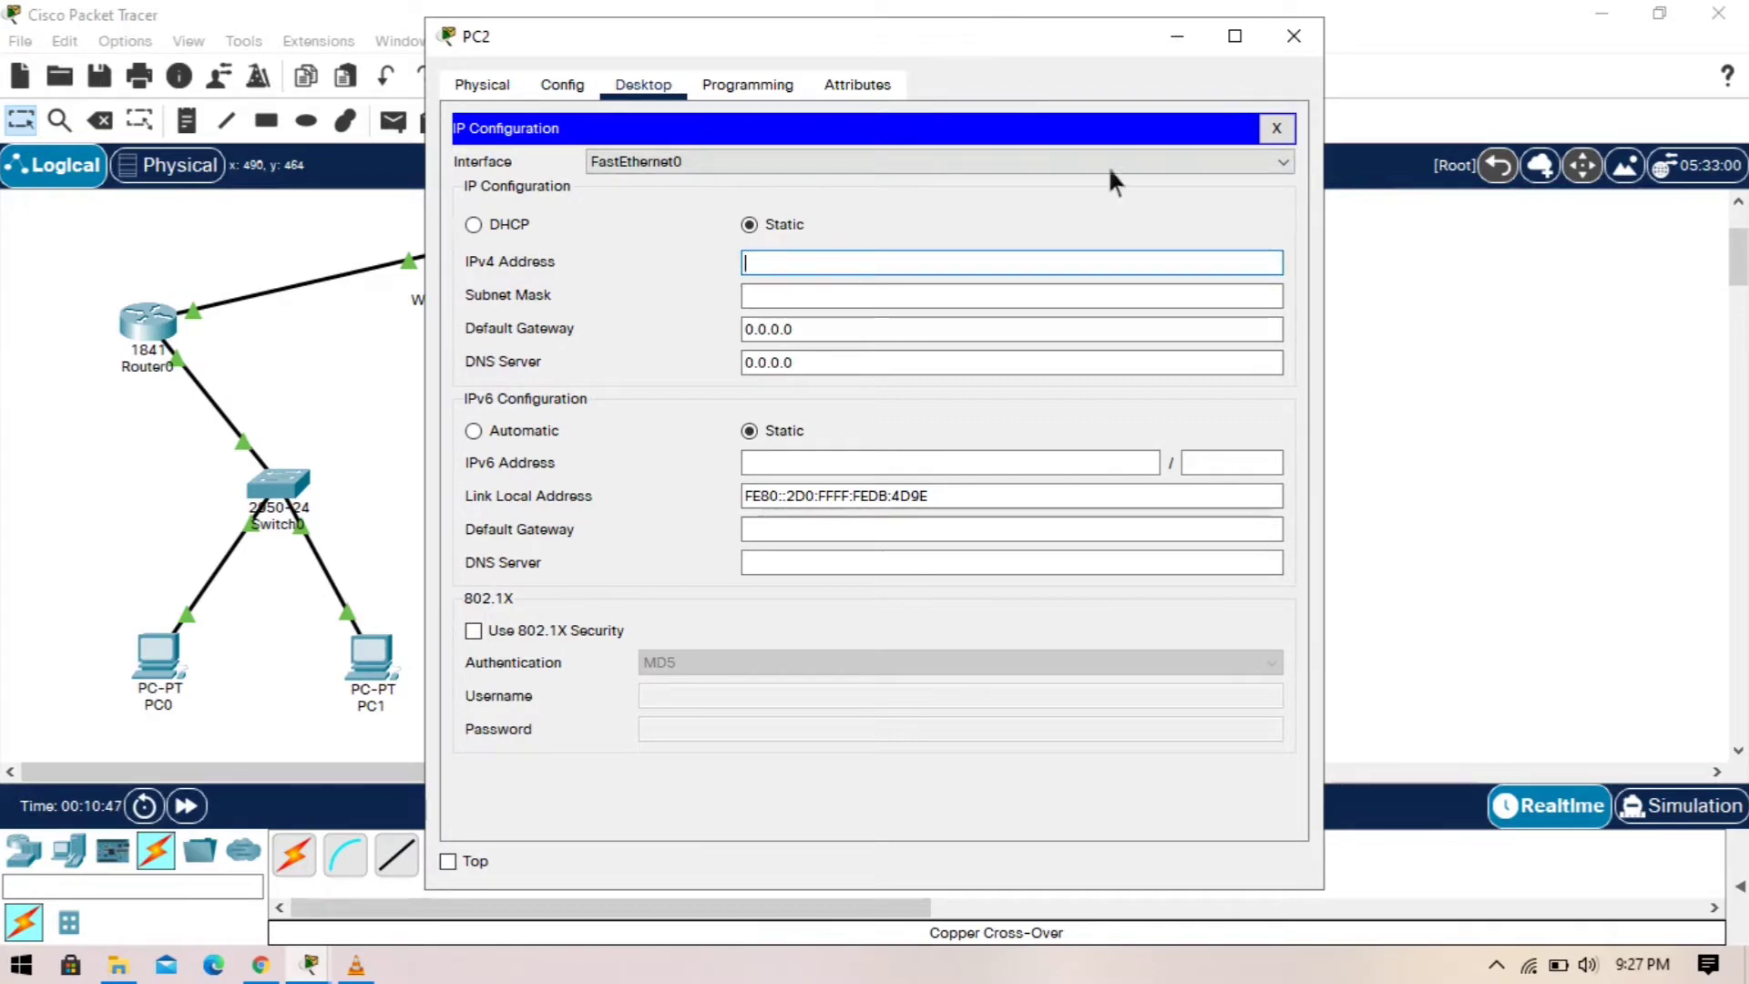
drag(1144, 39, 1158, 133)
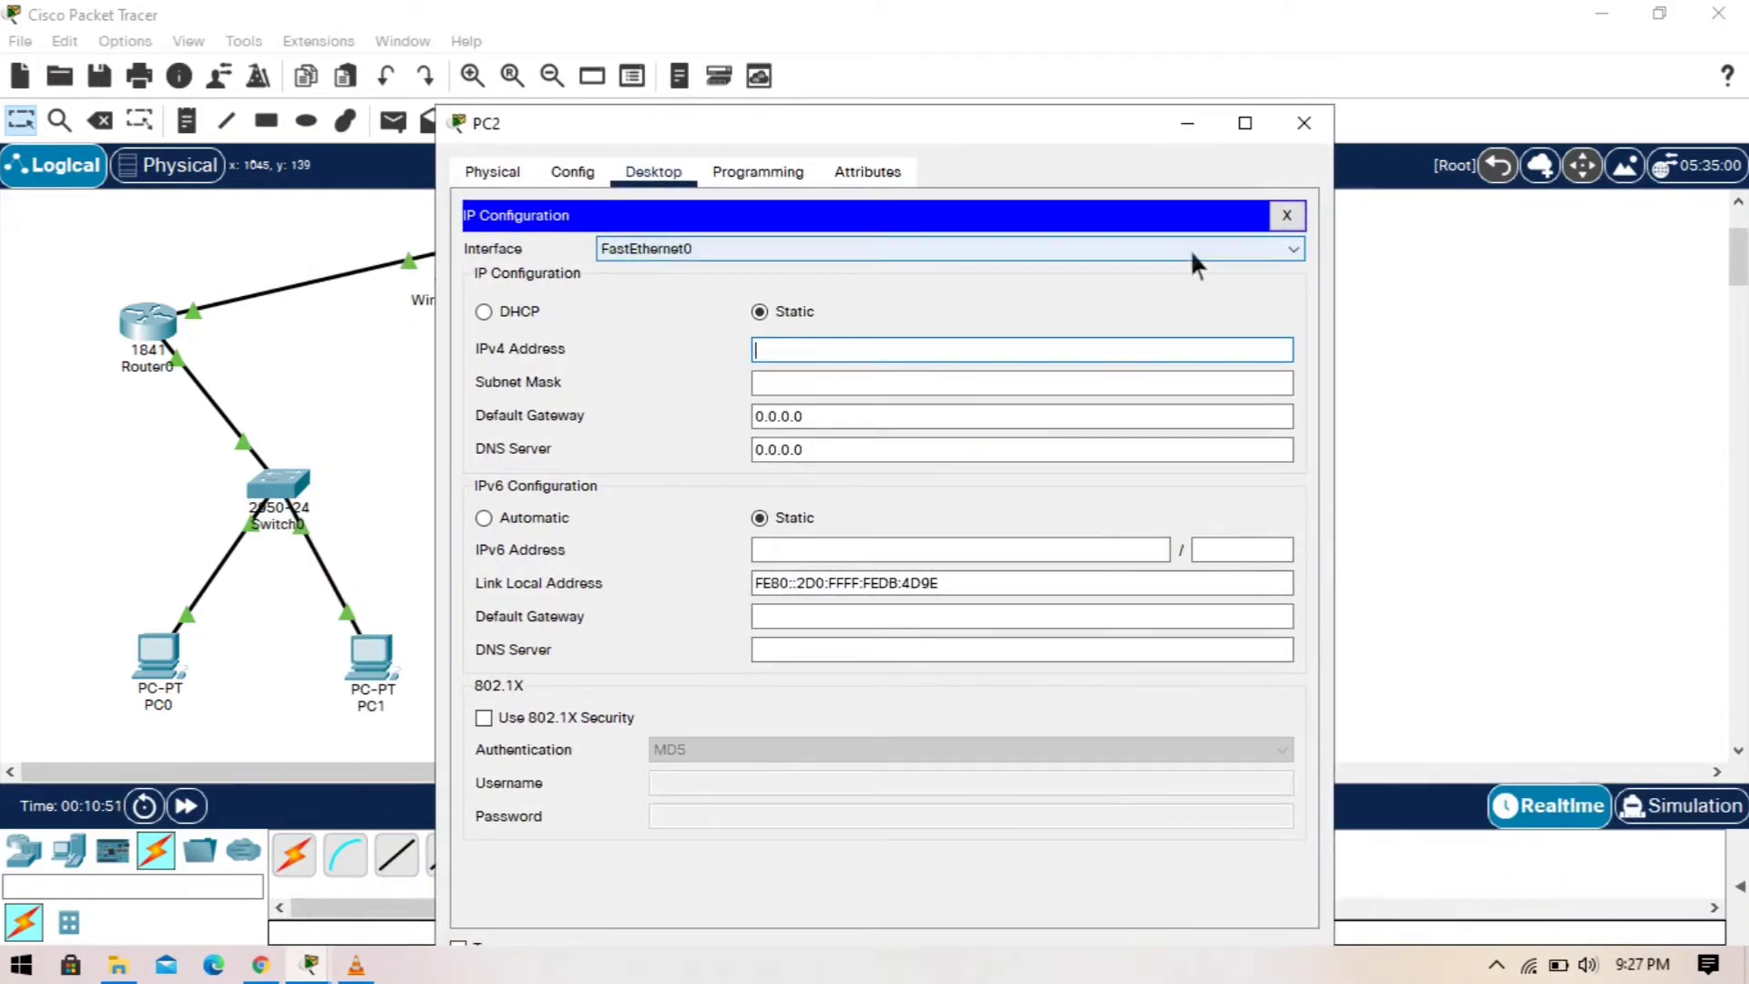
text(192.1)
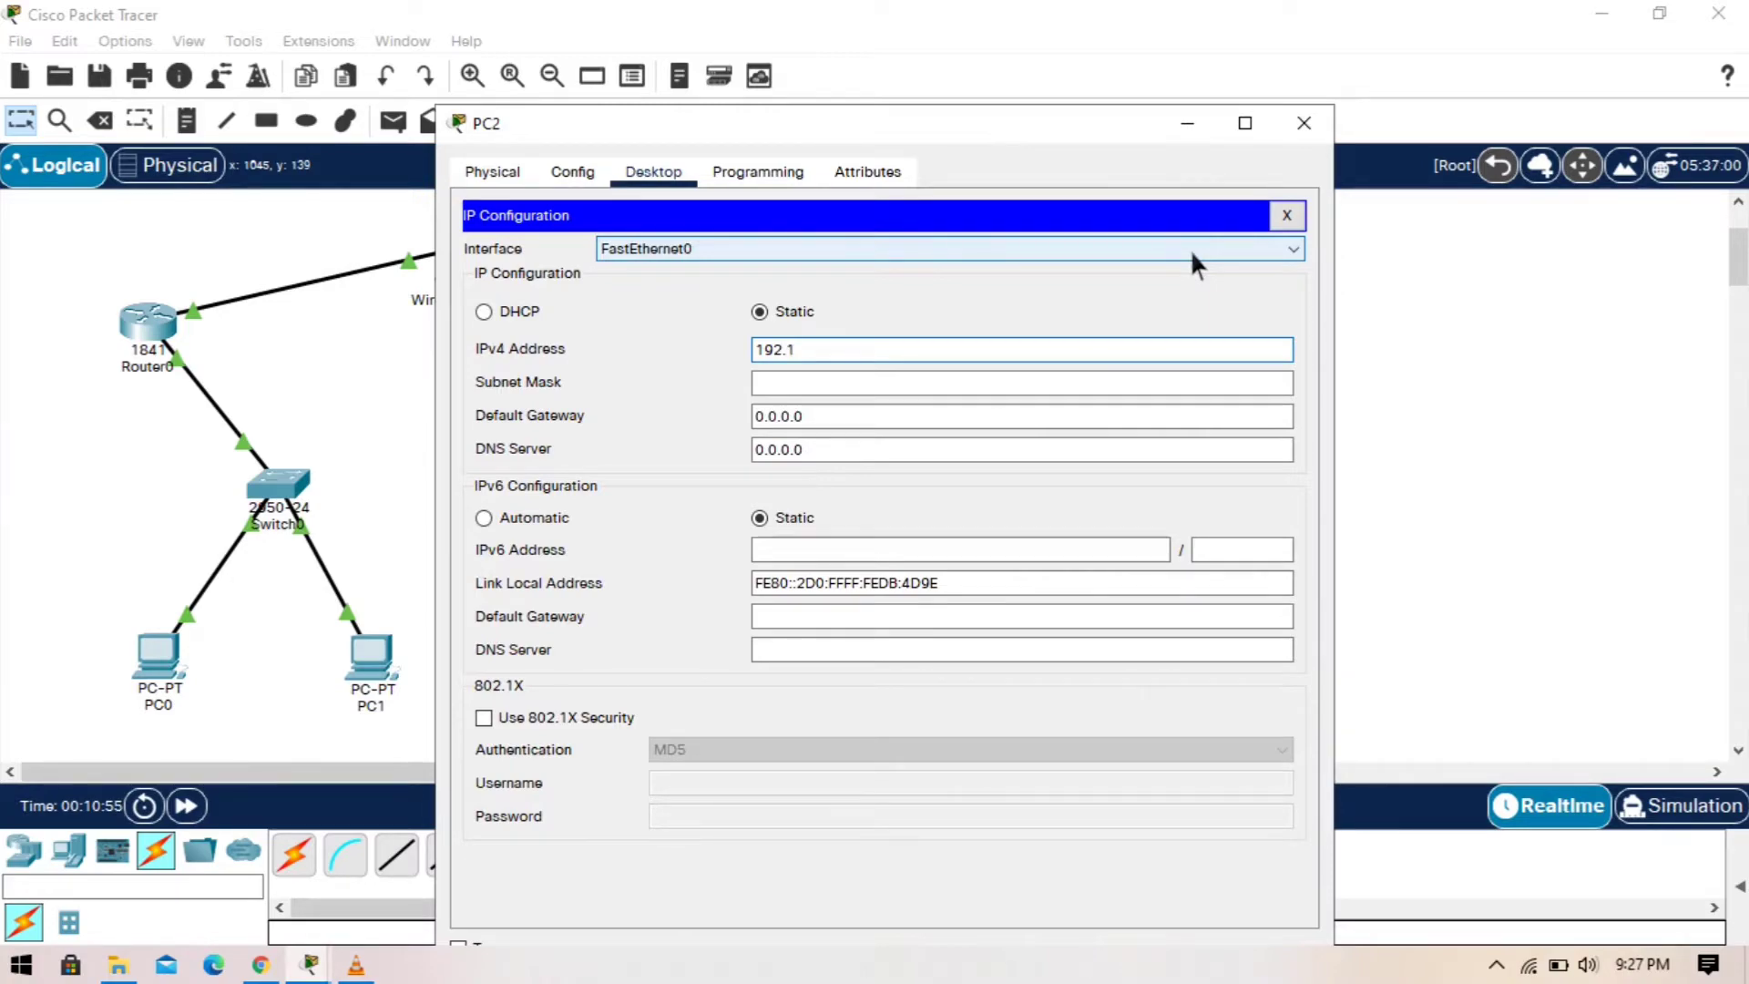
text(68.1.2)
click(1044, 386)
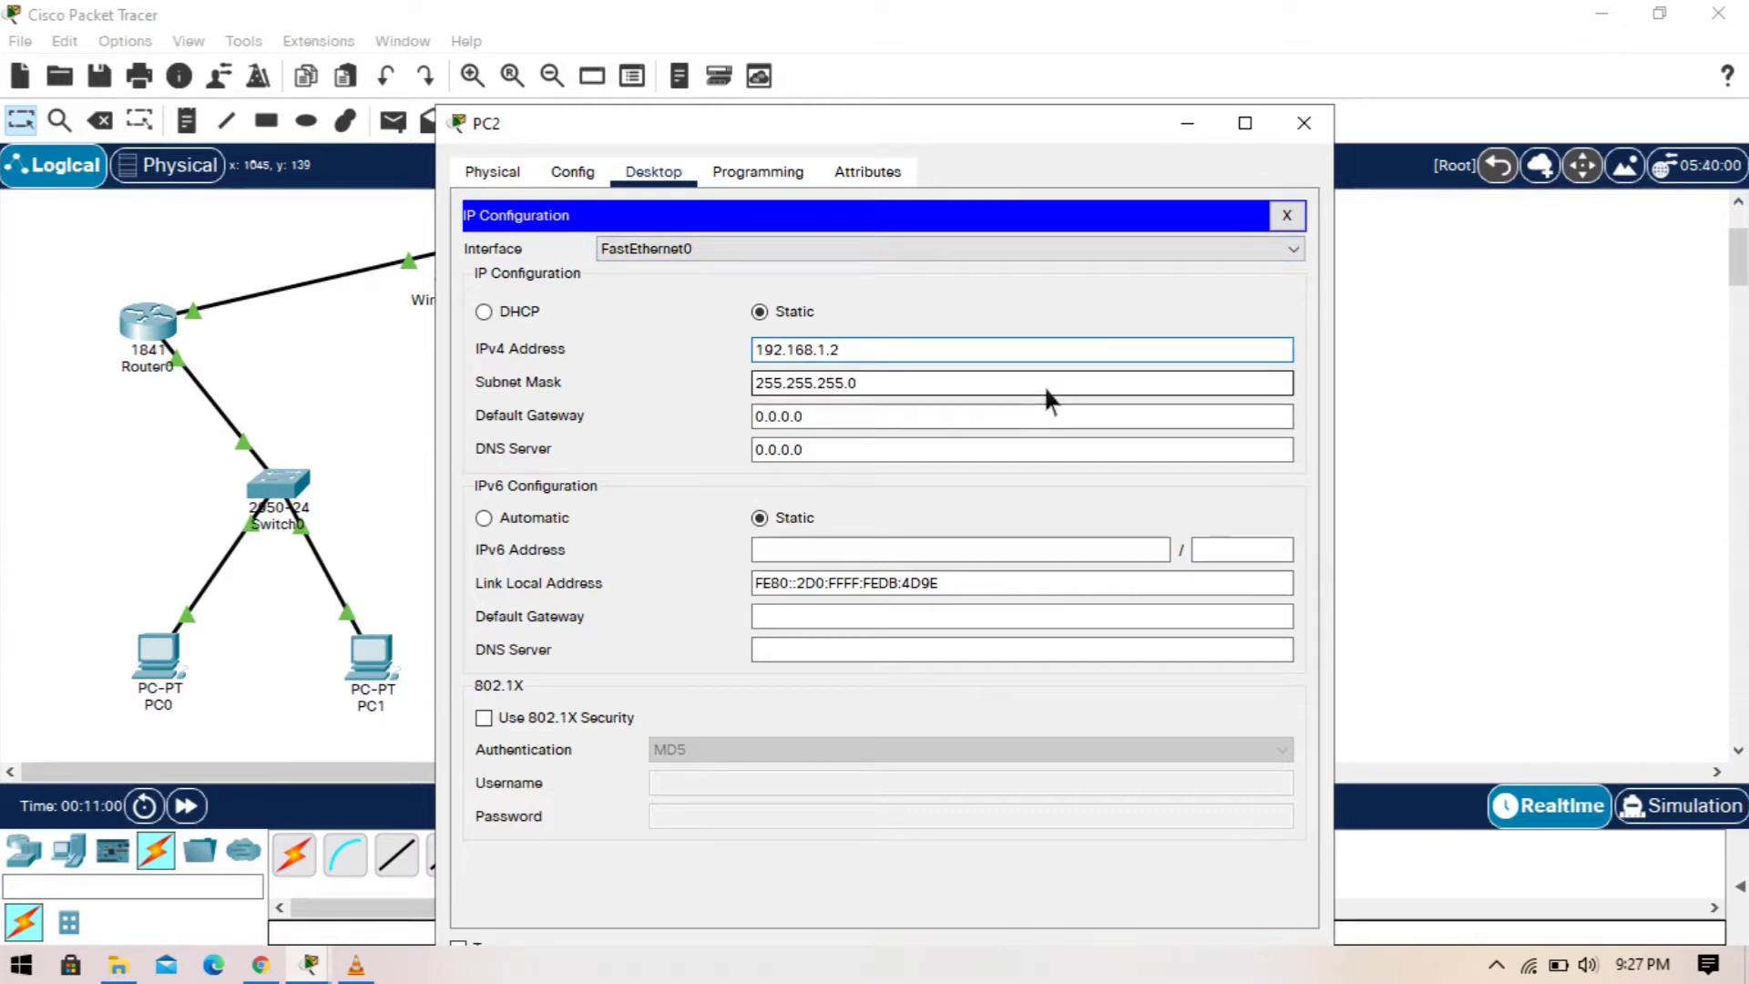
Step: Set PC2's default gateway to 192.168.1.1 and close its configuration window
click(1043, 417)
key(BackSpace)
key(BackSpace)
key(BackSpace)
key(BackSpace)
key(BackSpace)
key(BackSpace)
key(BackSpace)
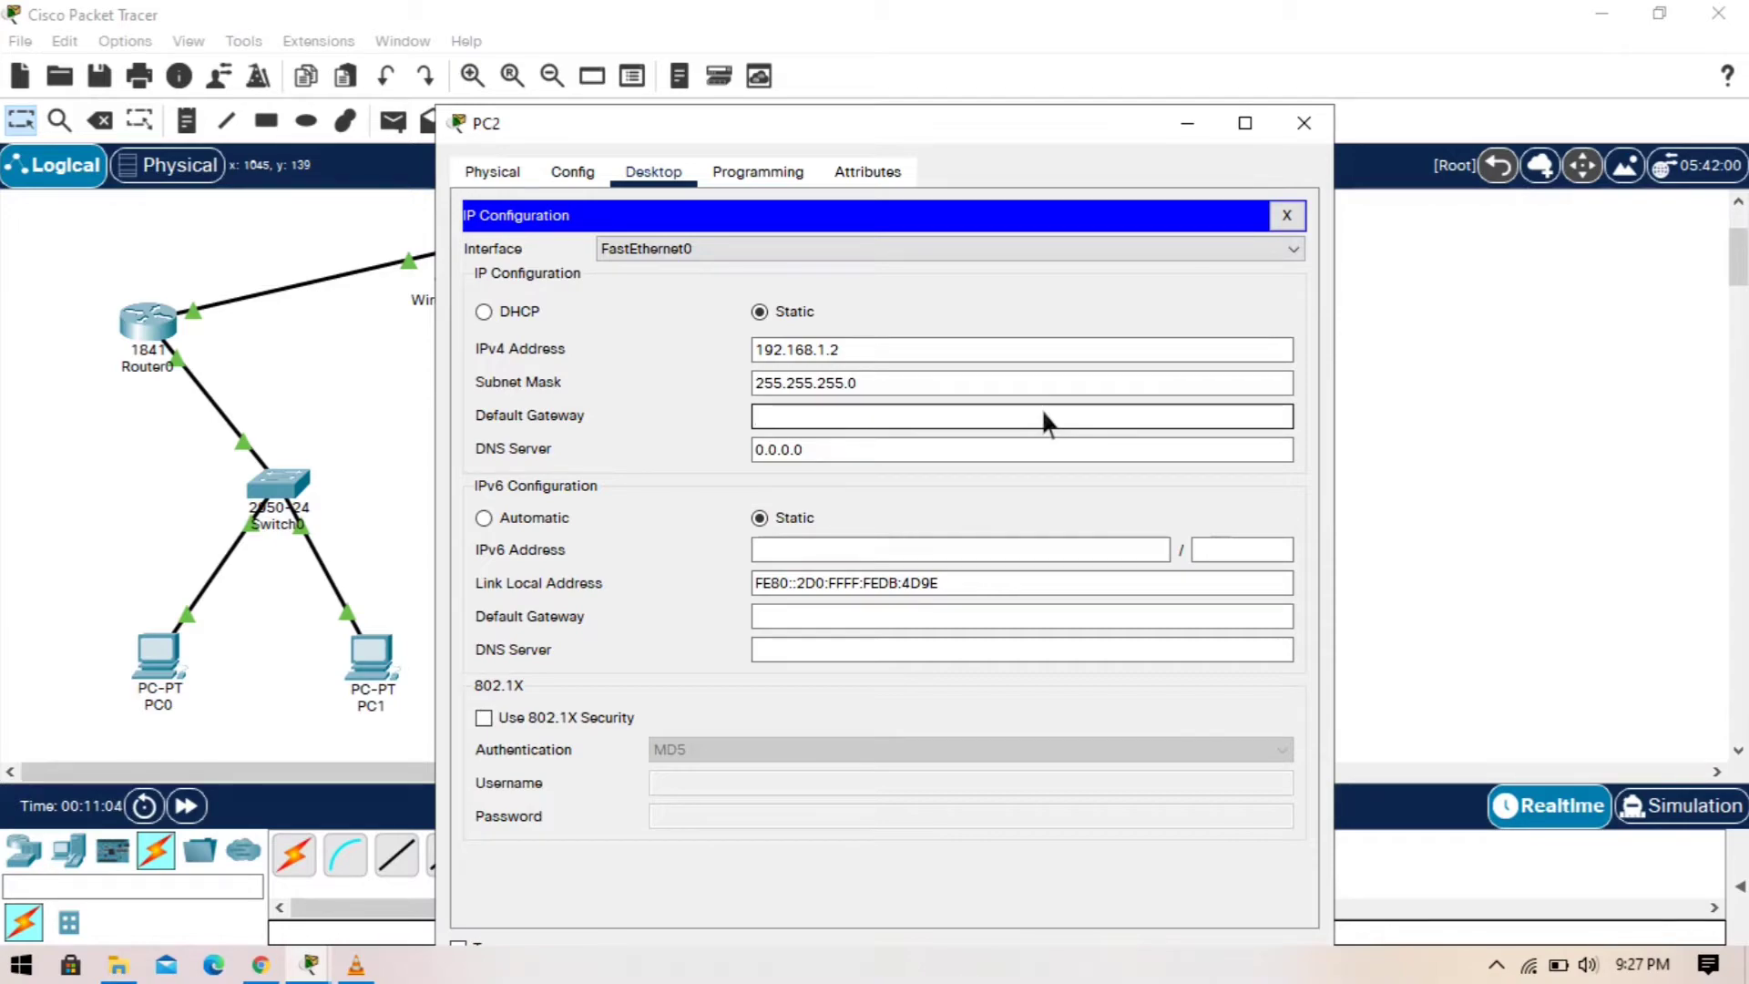
text(192.168.1.1)
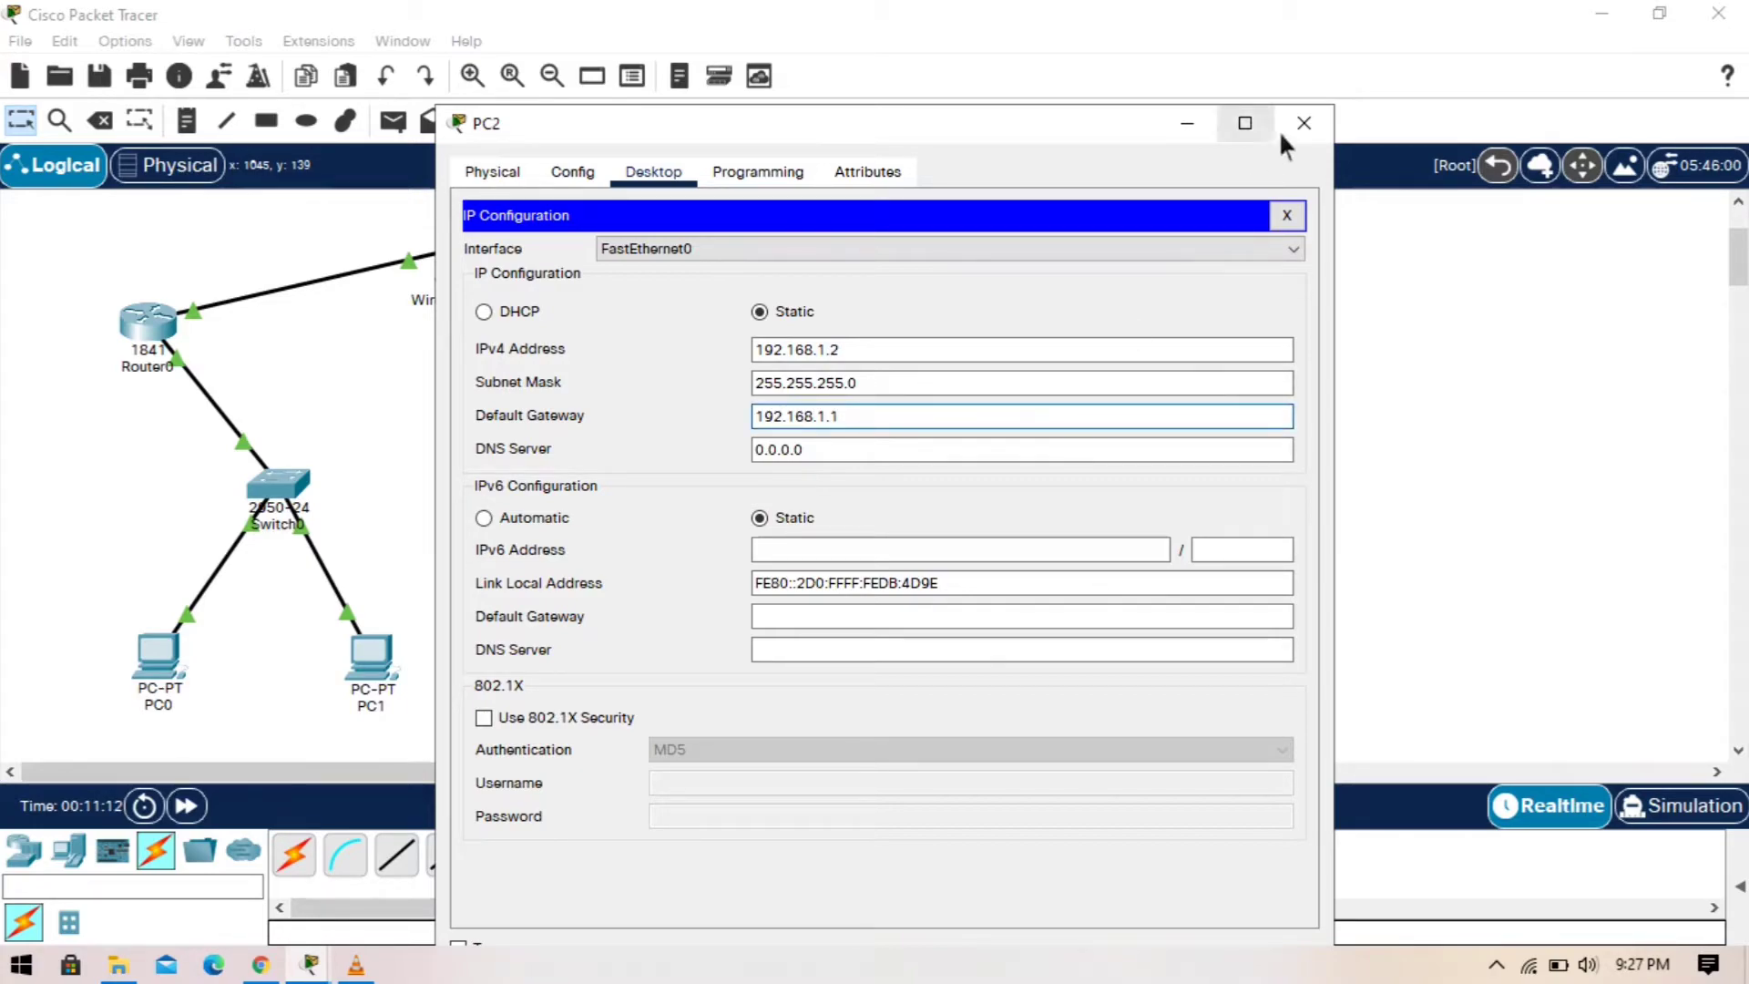
click(1304, 124)
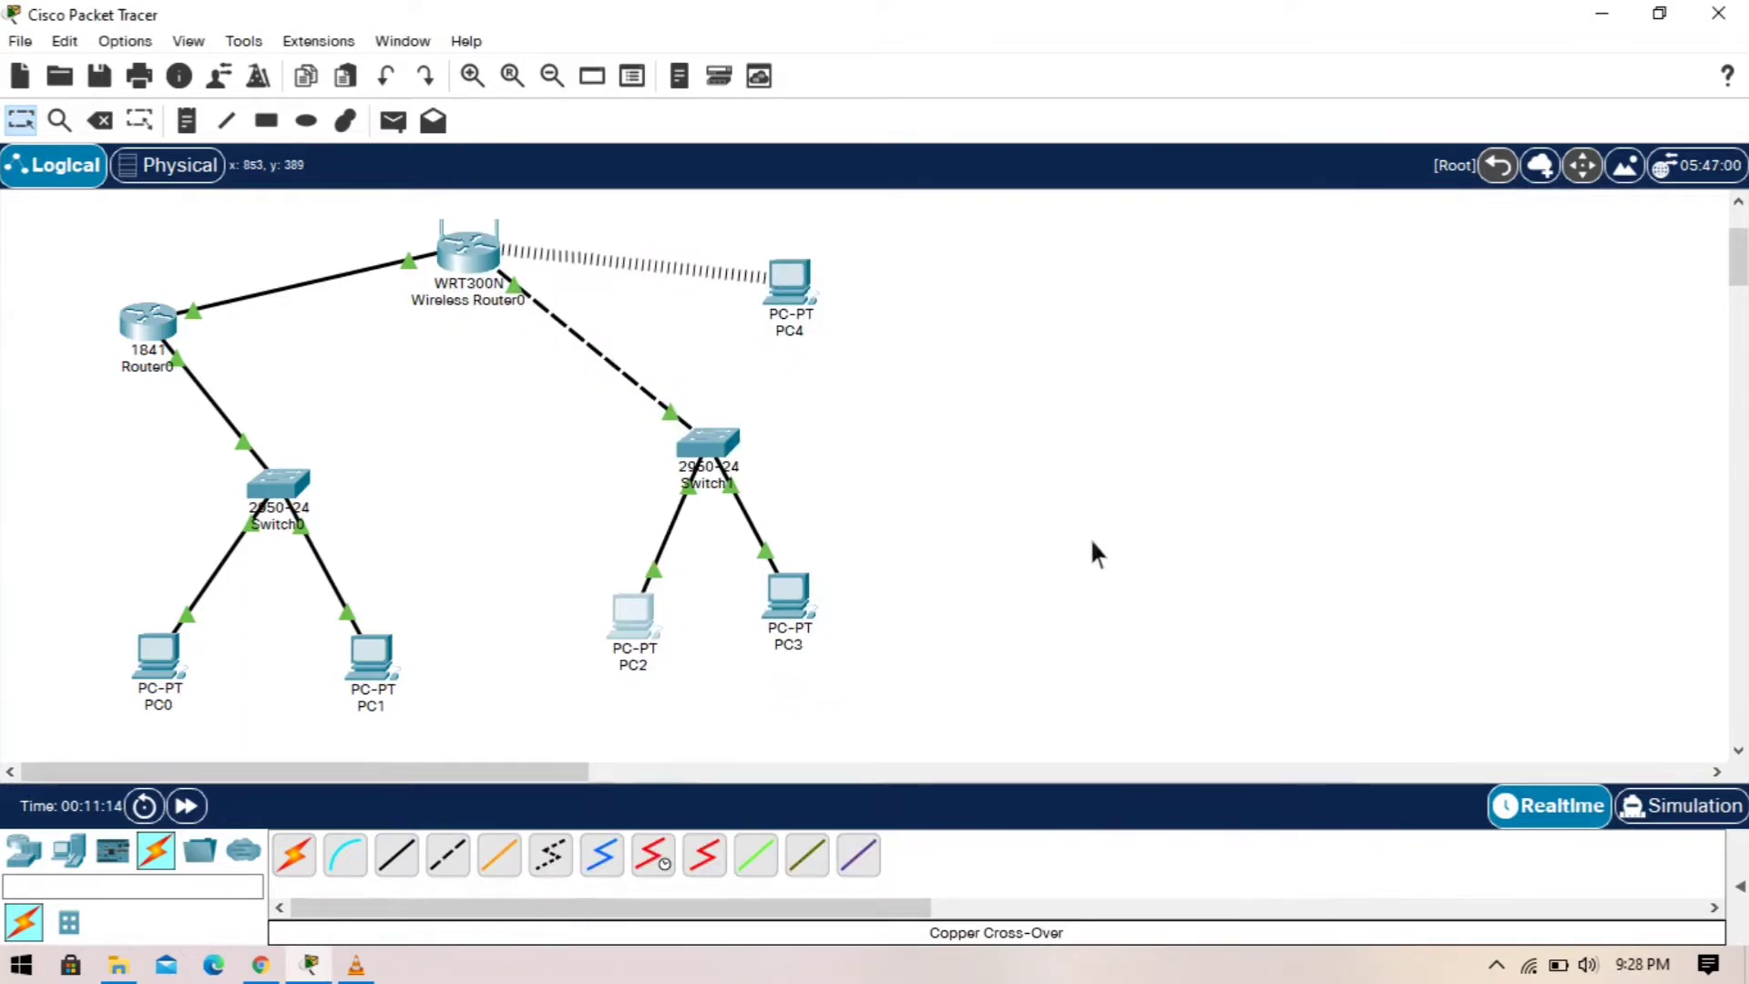
Step: Give PC3 the static IPv4 address 192.168.1.3 with subnet mask 255.255.255.0
click(807, 602)
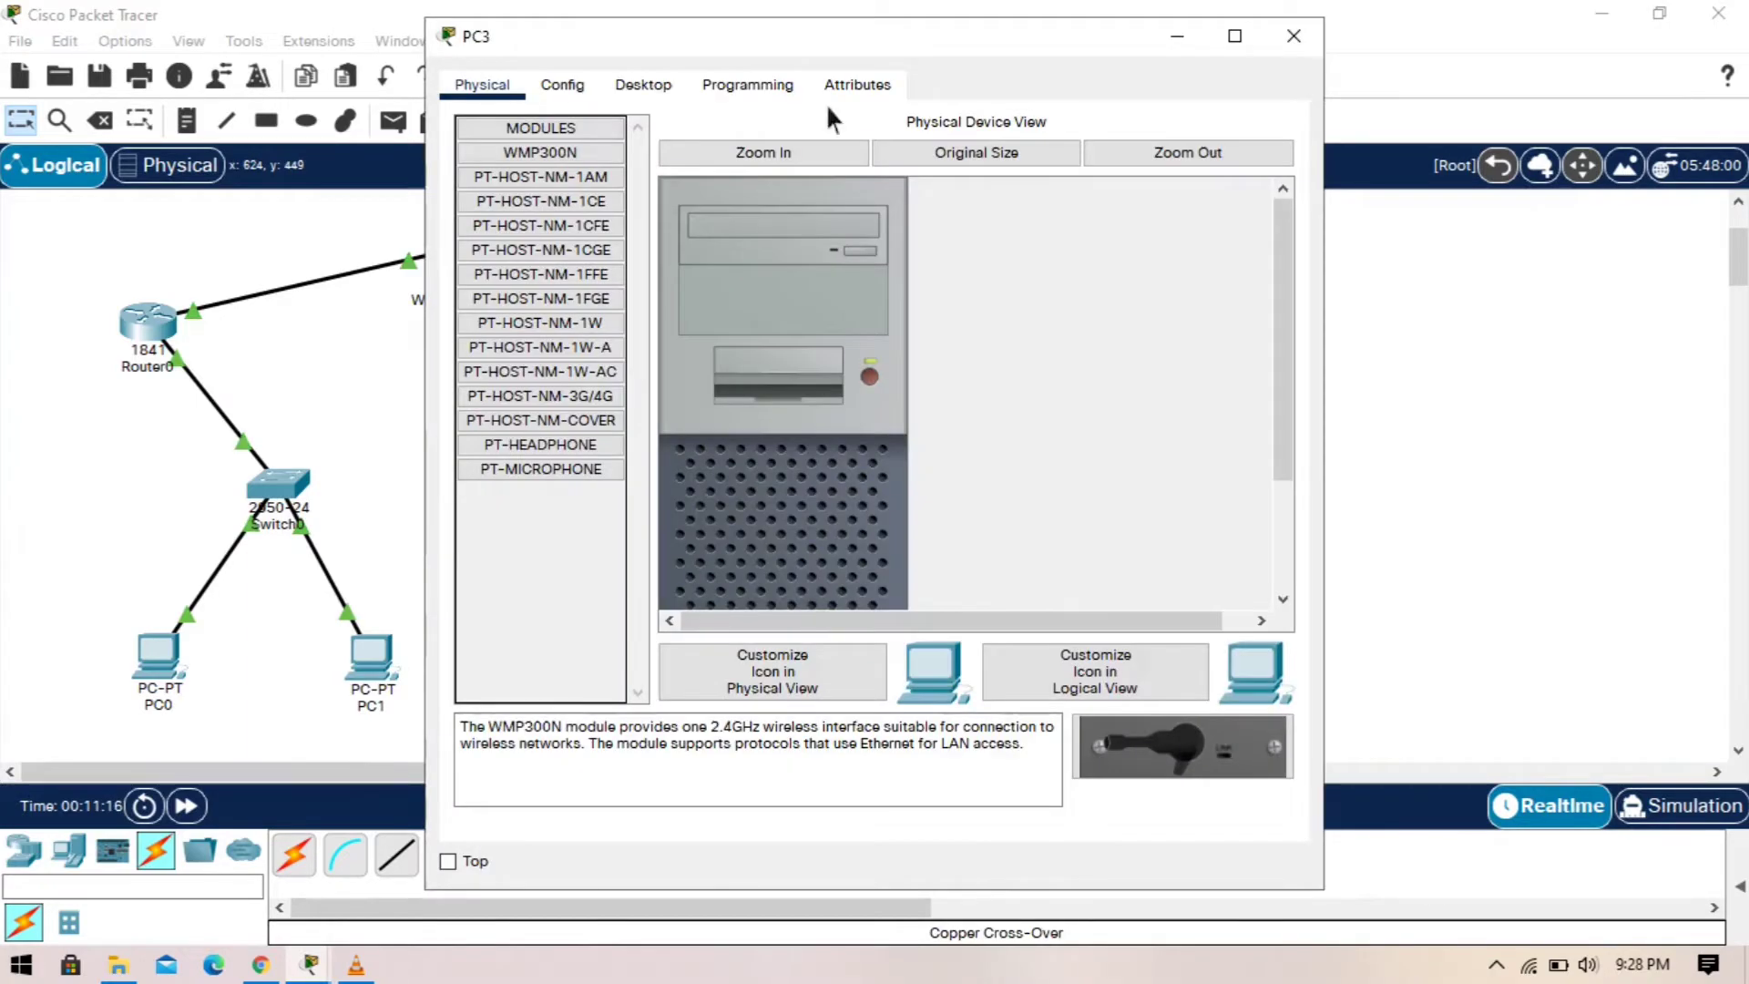
click(681, 85)
click(561, 208)
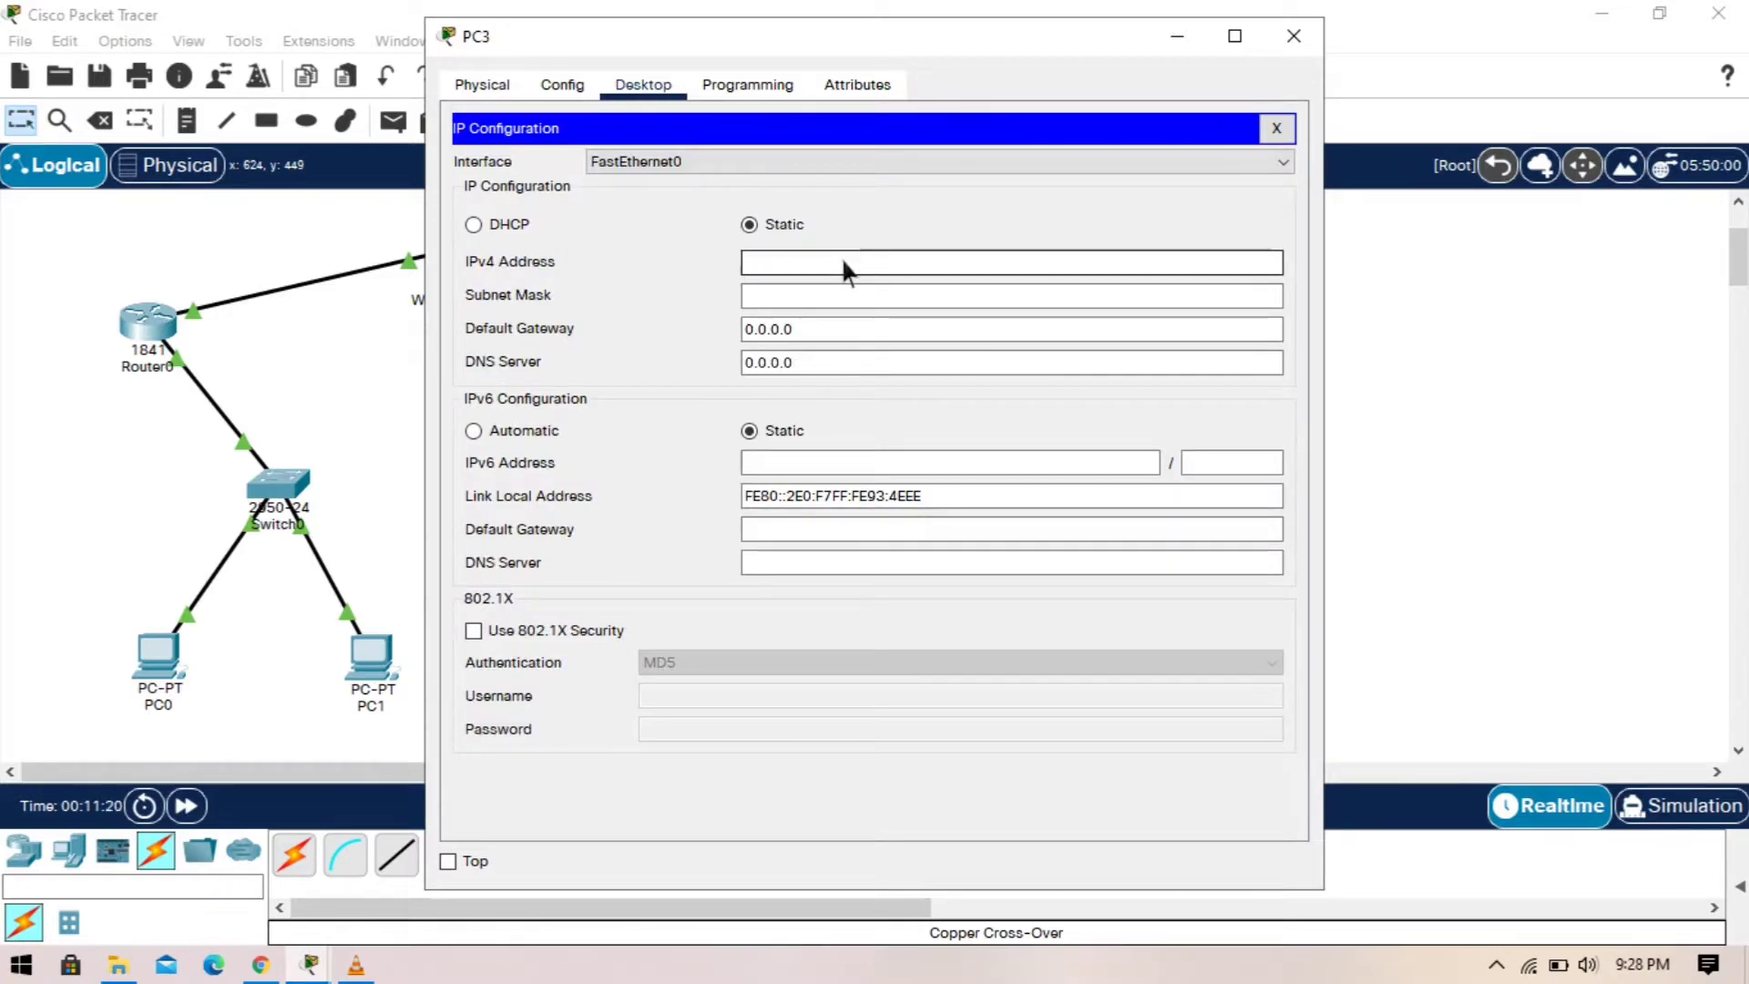
text(19)
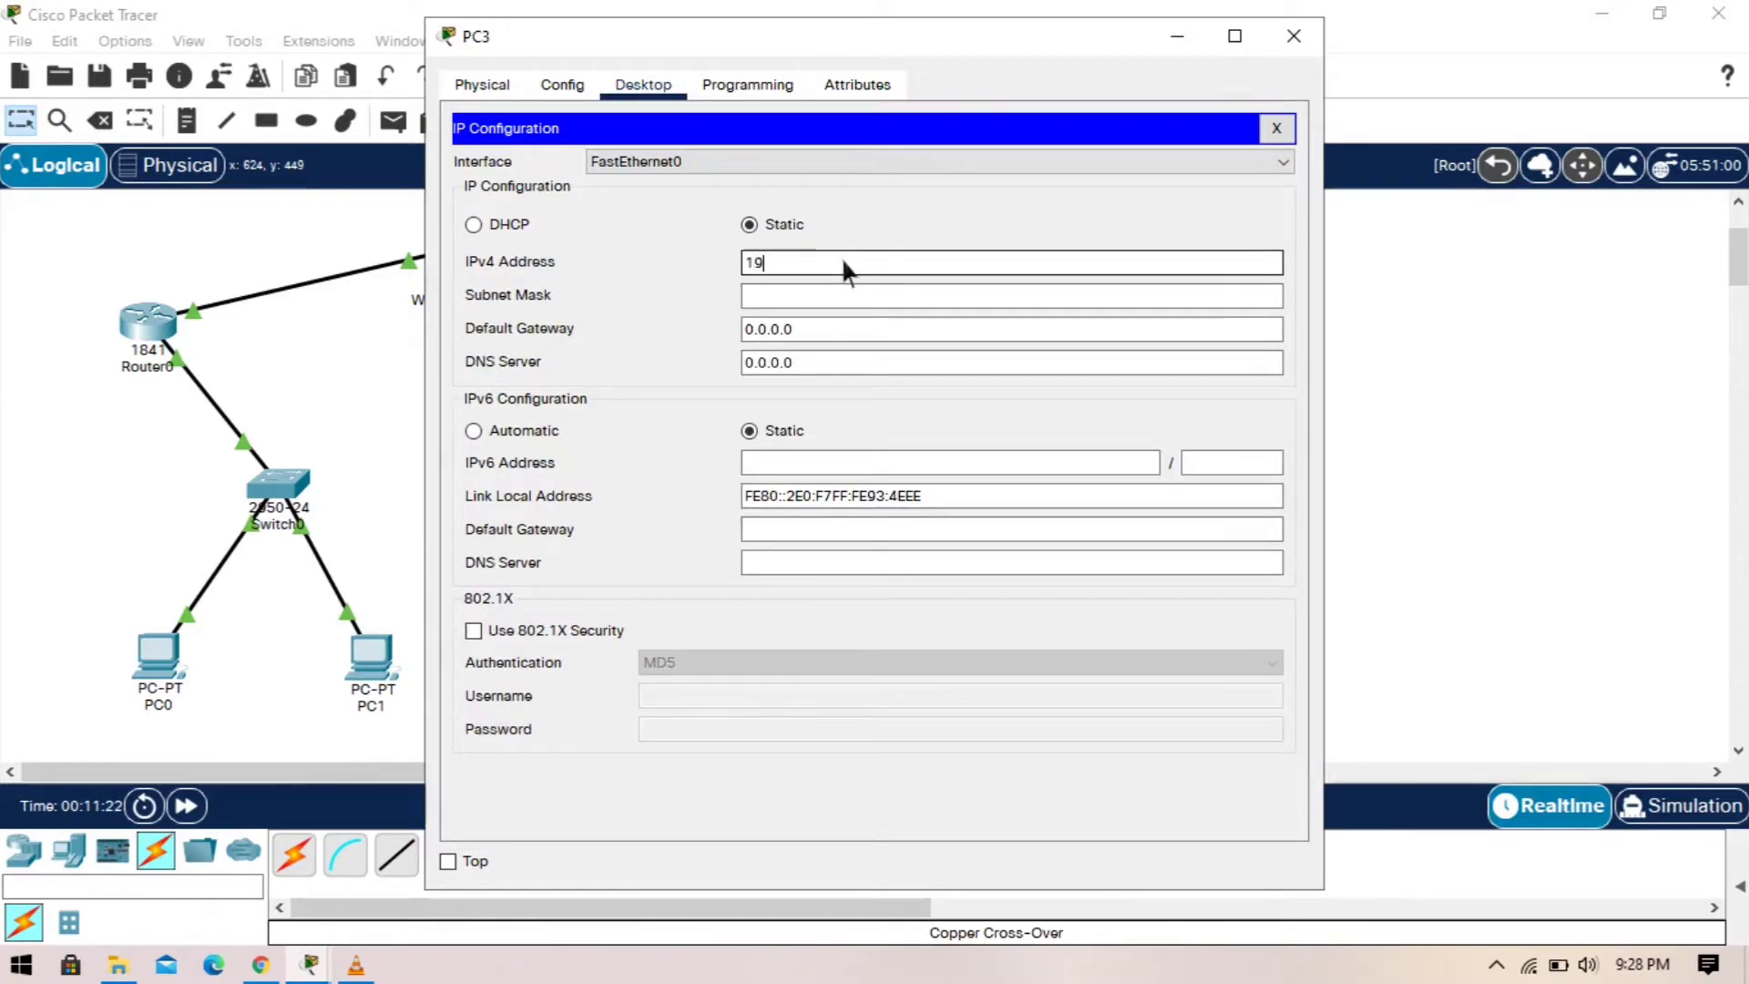
text(2.168.)
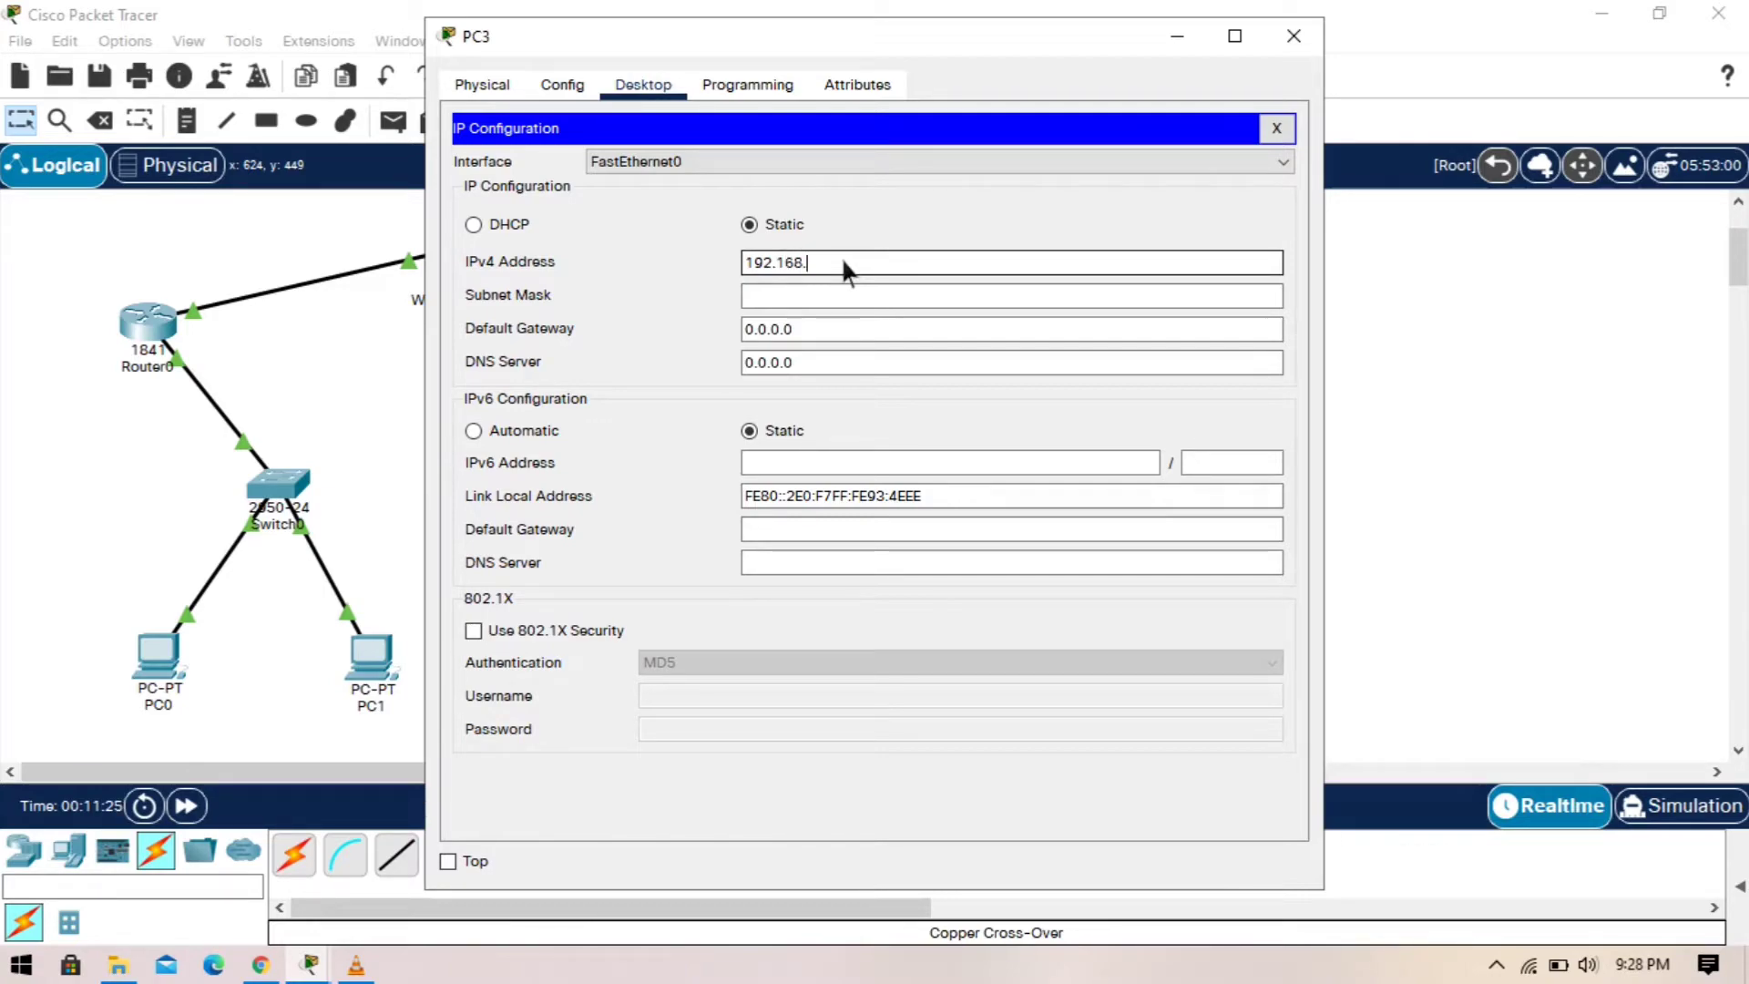
text(1.3)
key(Tab)
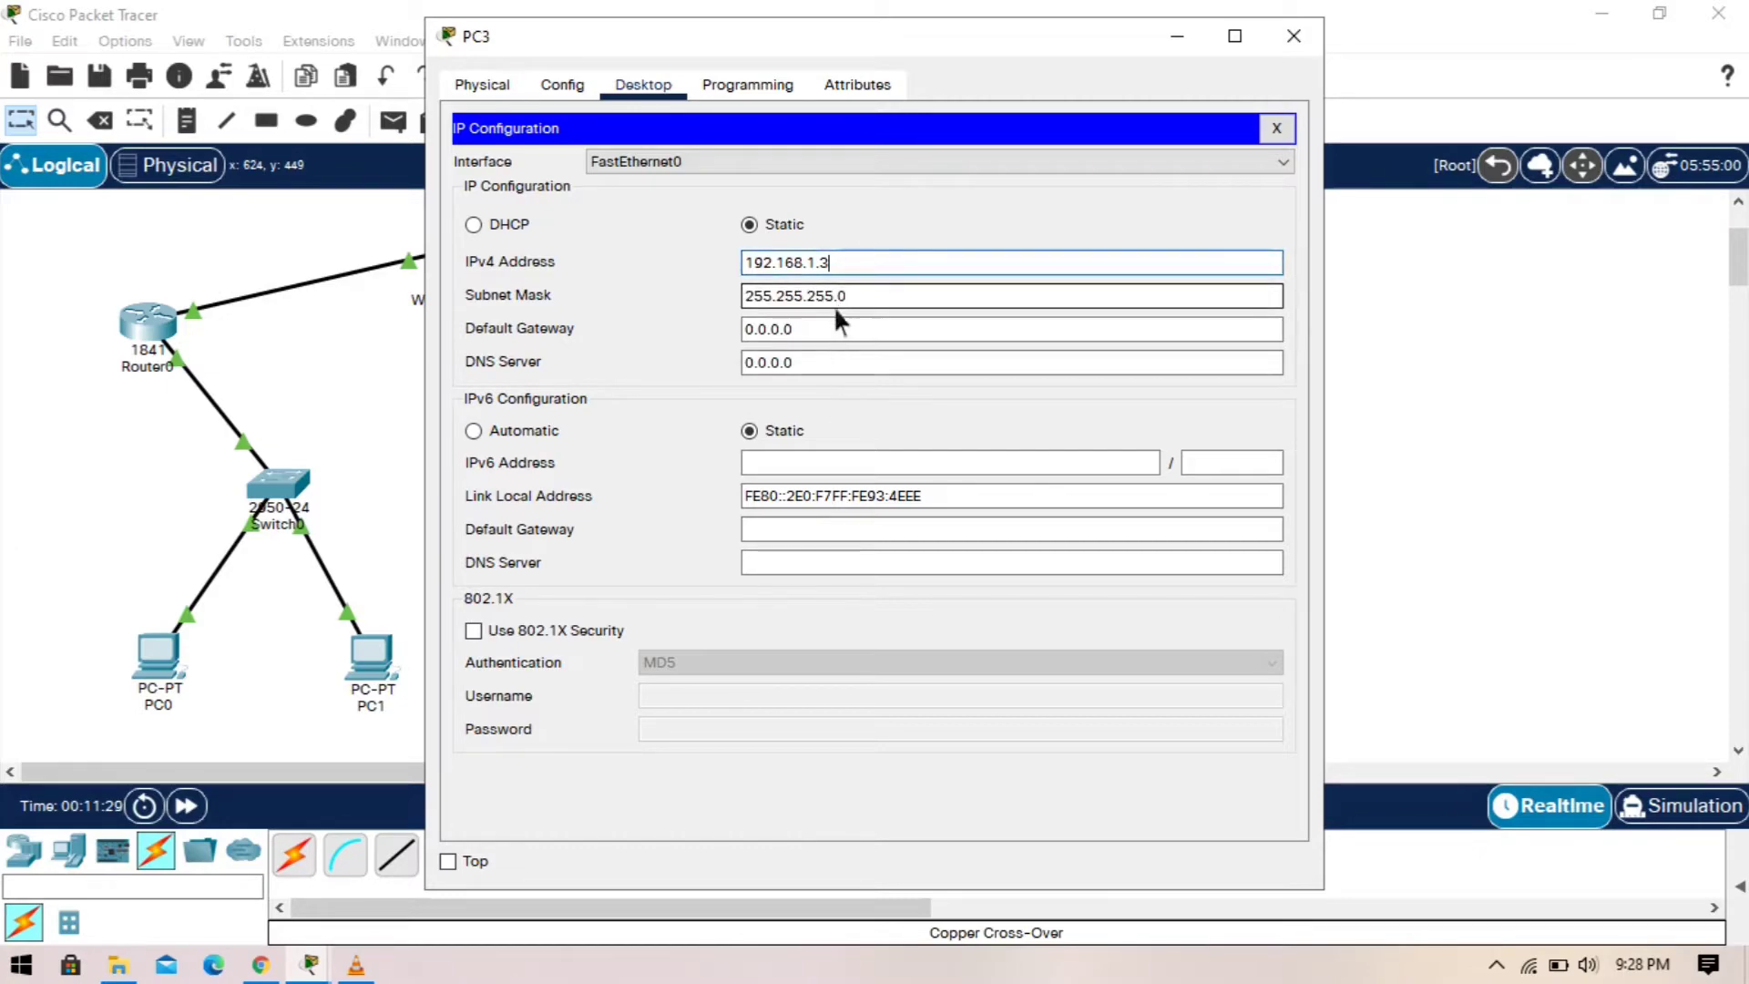
Step: Set PC3's default gateway to 192.168.1.1 and close its configuration window
drag(824, 326, 727, 329)
key(BackSpace)
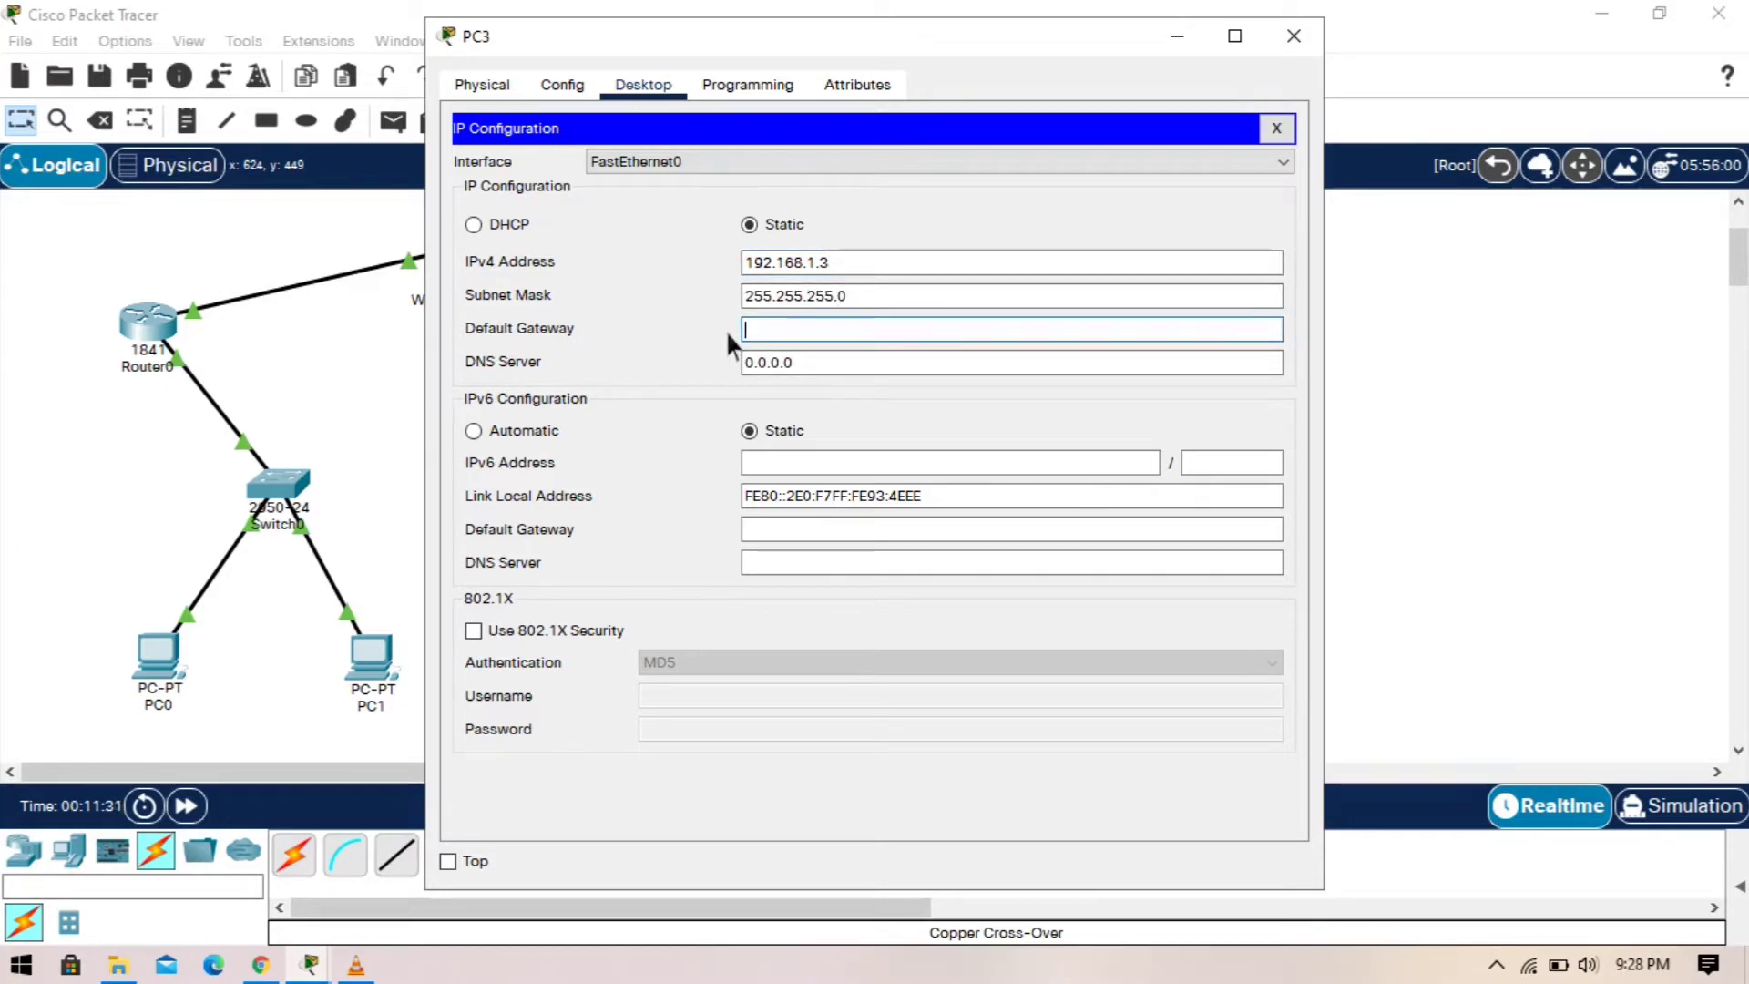
text(192.)
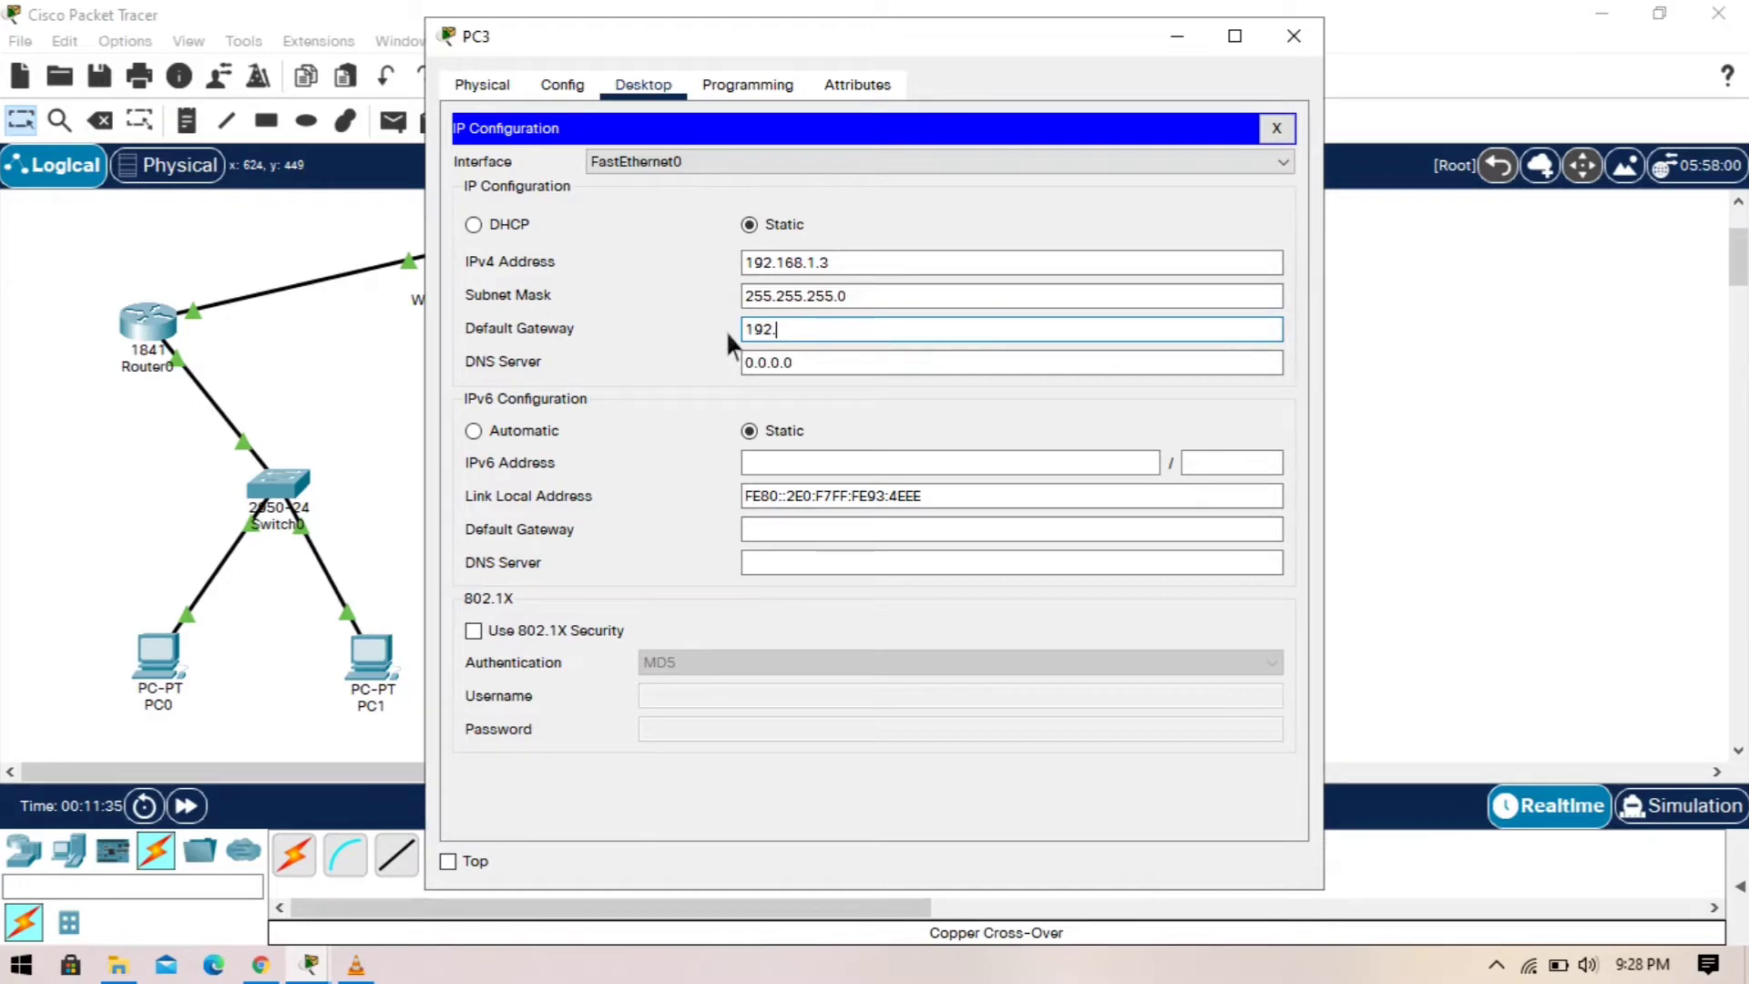
text(168.1.1)
click(1306, 36)
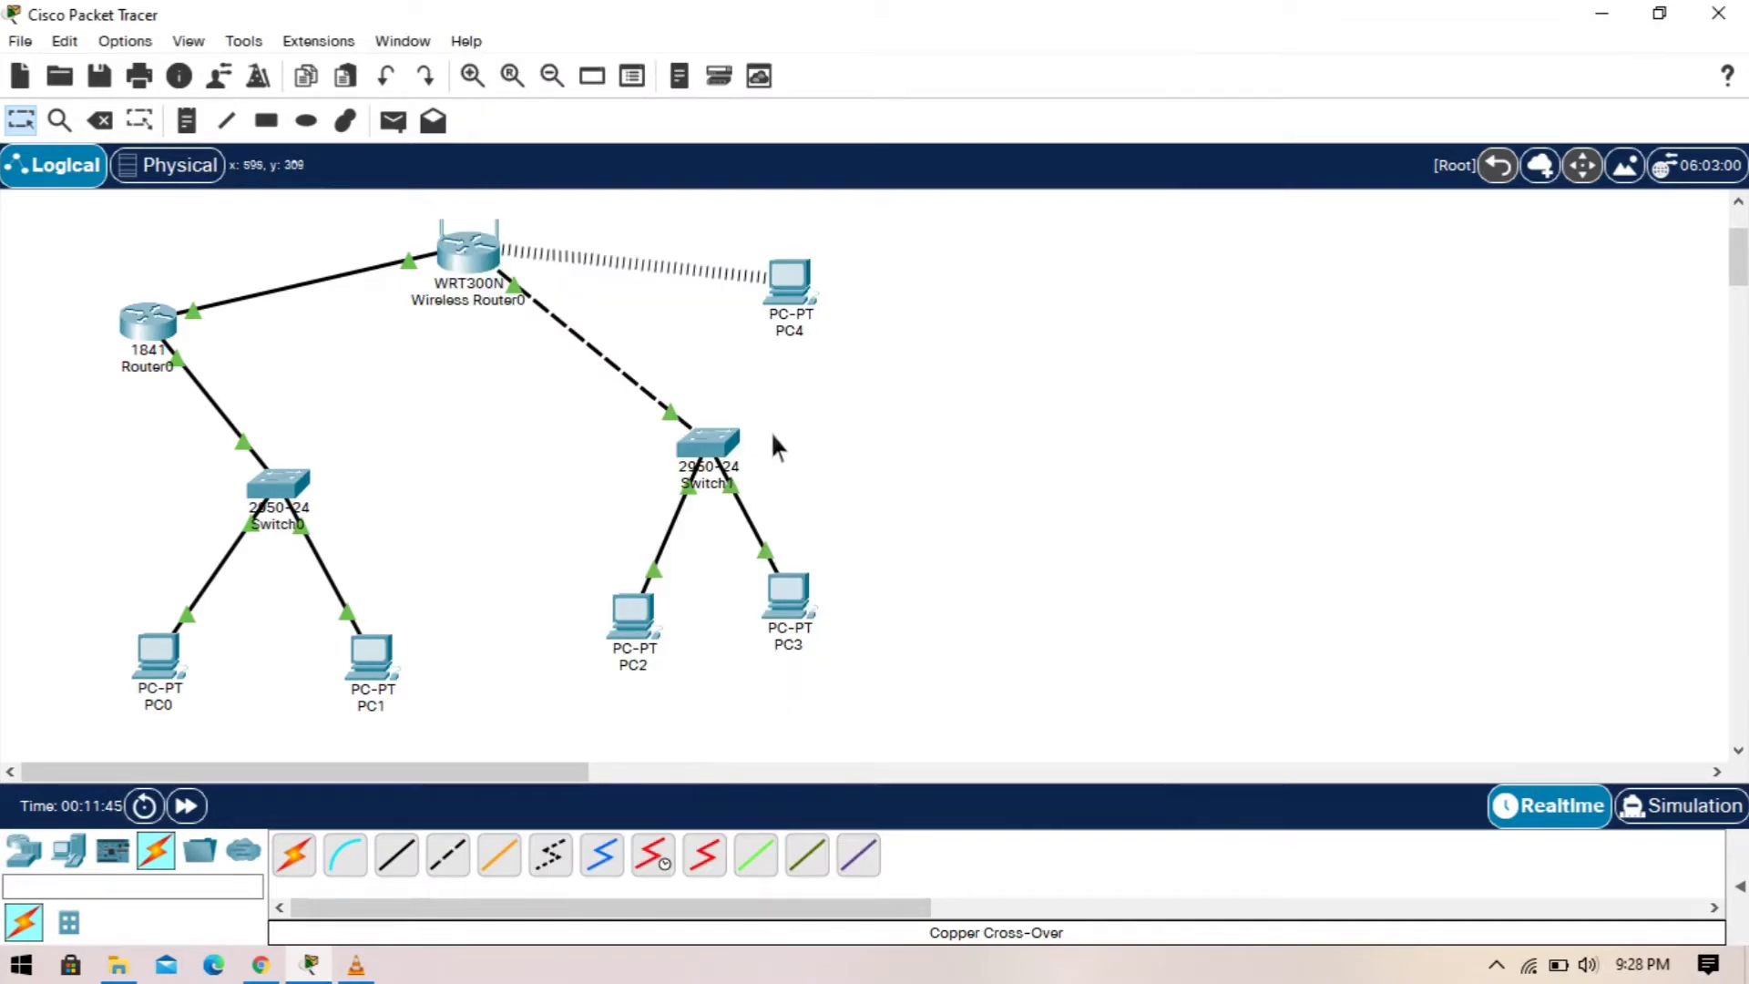
Step: Review PC4's global IPv4 gateway and DNS settings, then close its configuration window
click(804, 284)
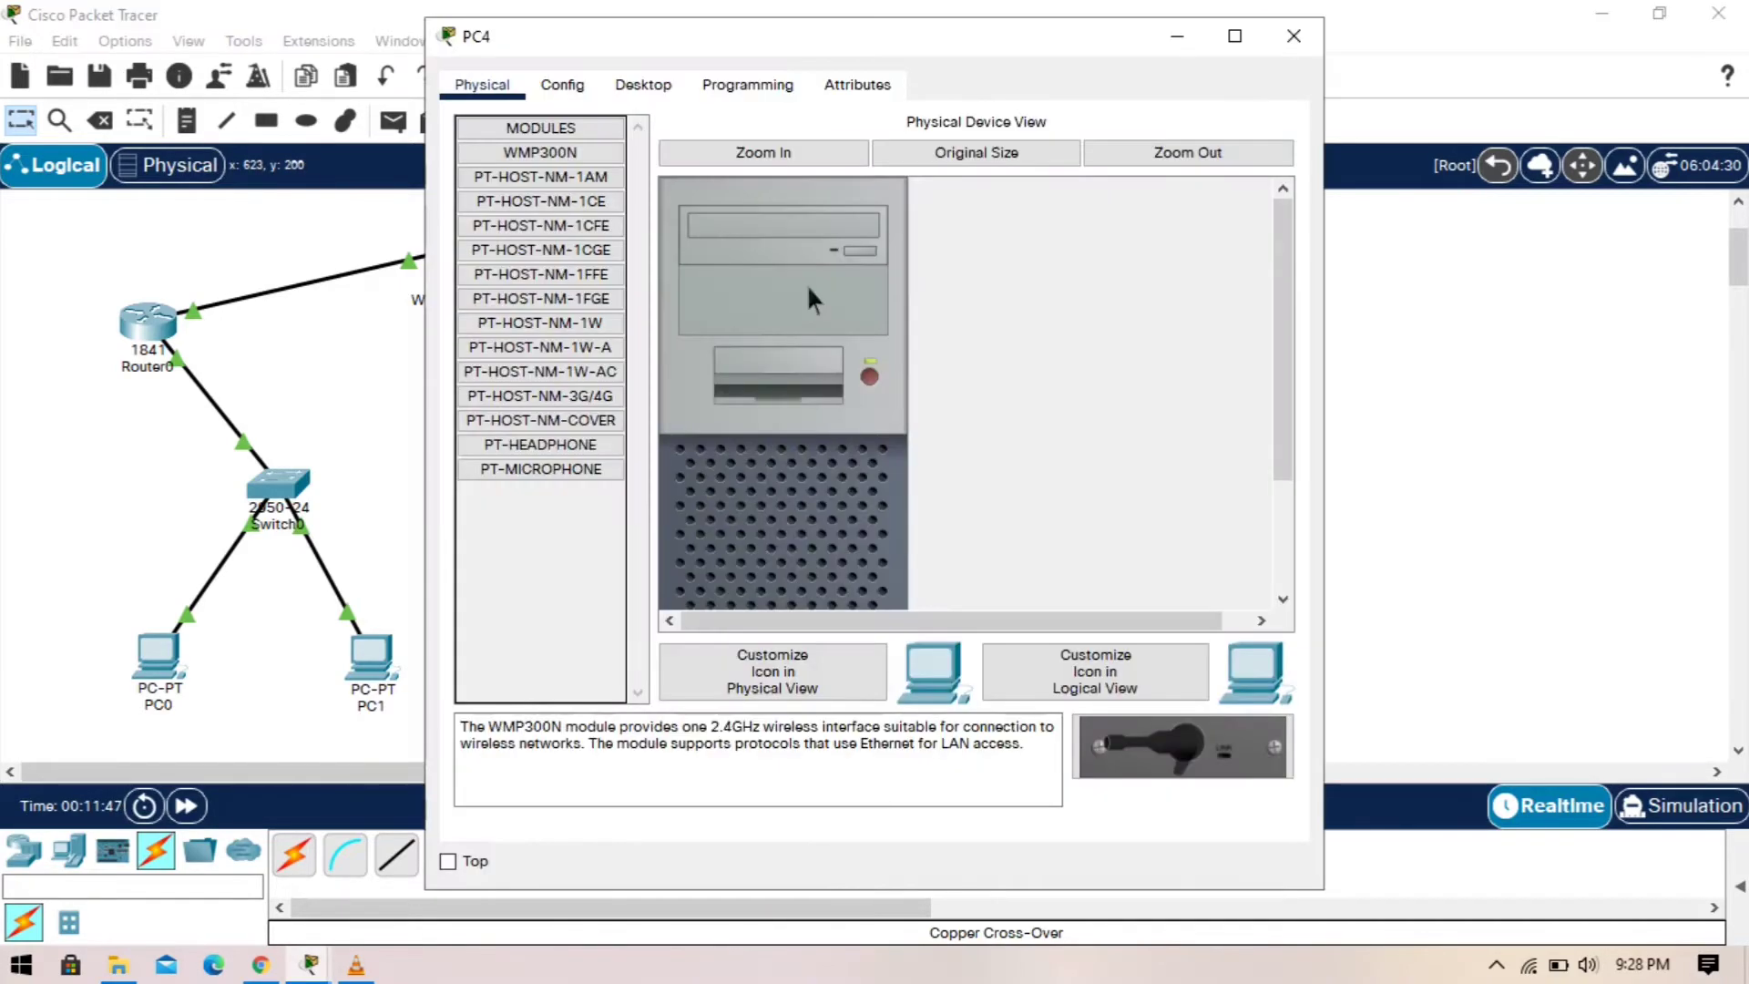
click(643, 85)
click(583, 91)
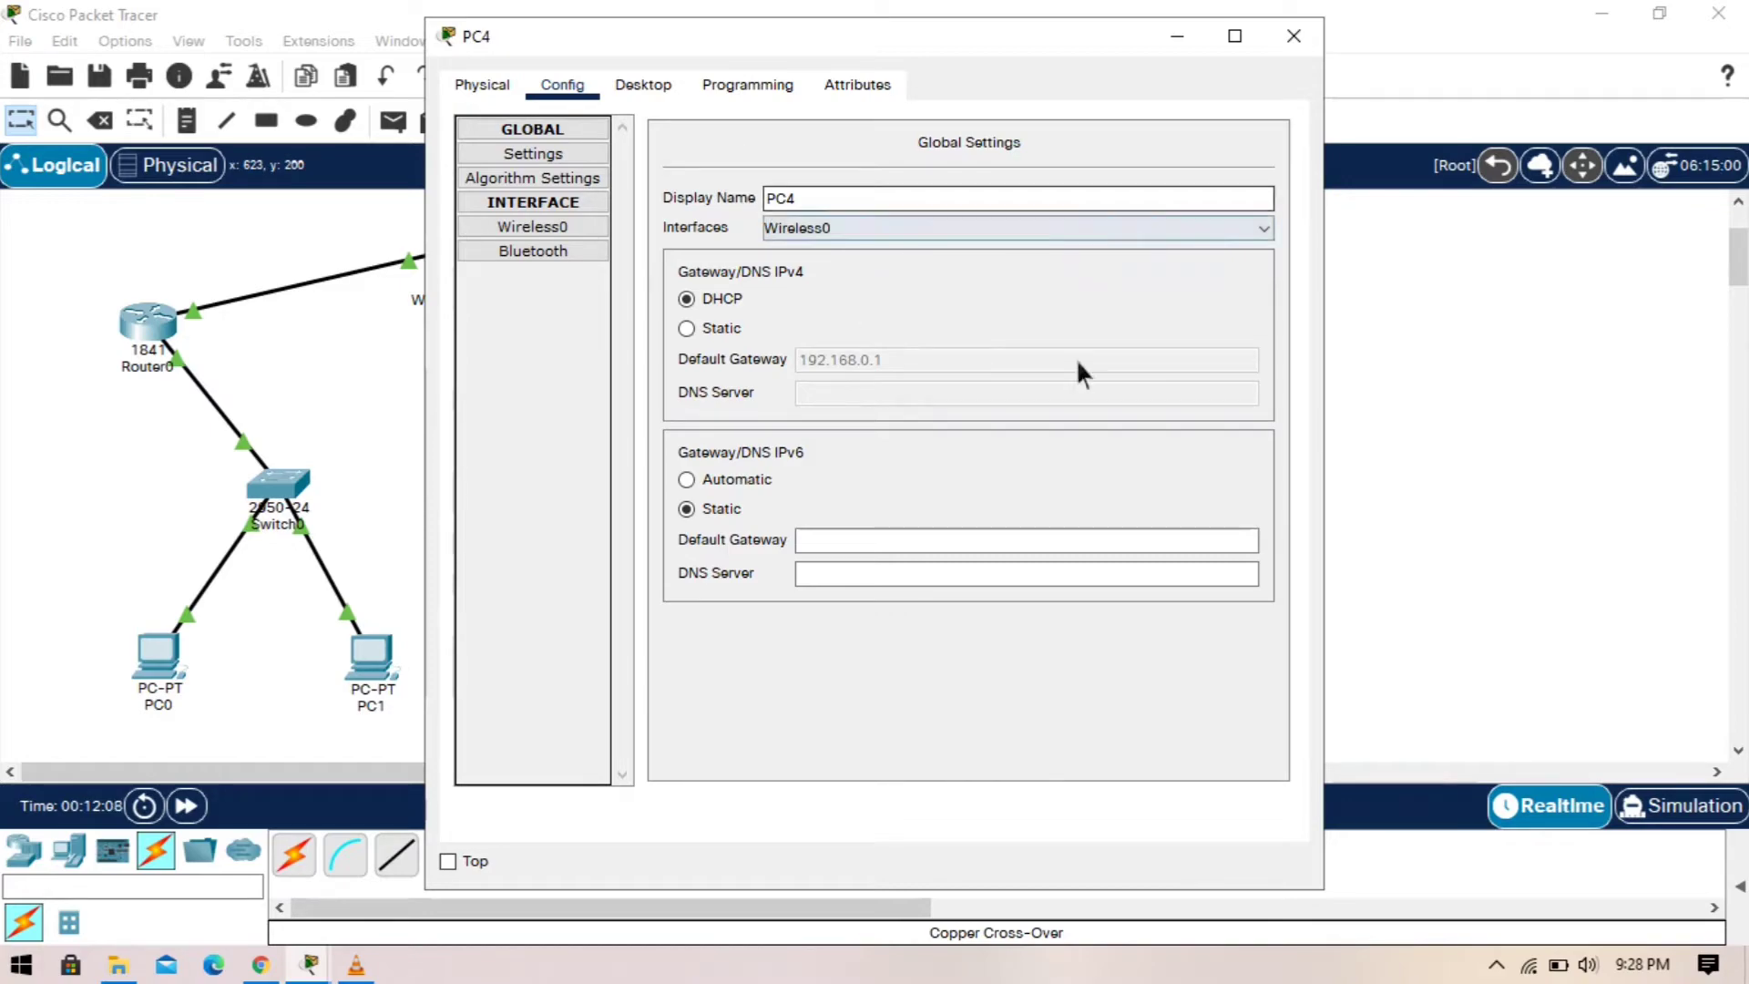
click(1293, 36)
Step: Review the wireless router's Internet, LAN and Wireless interface settings and close its configuration window
scroll(1184, 364, up, 2)
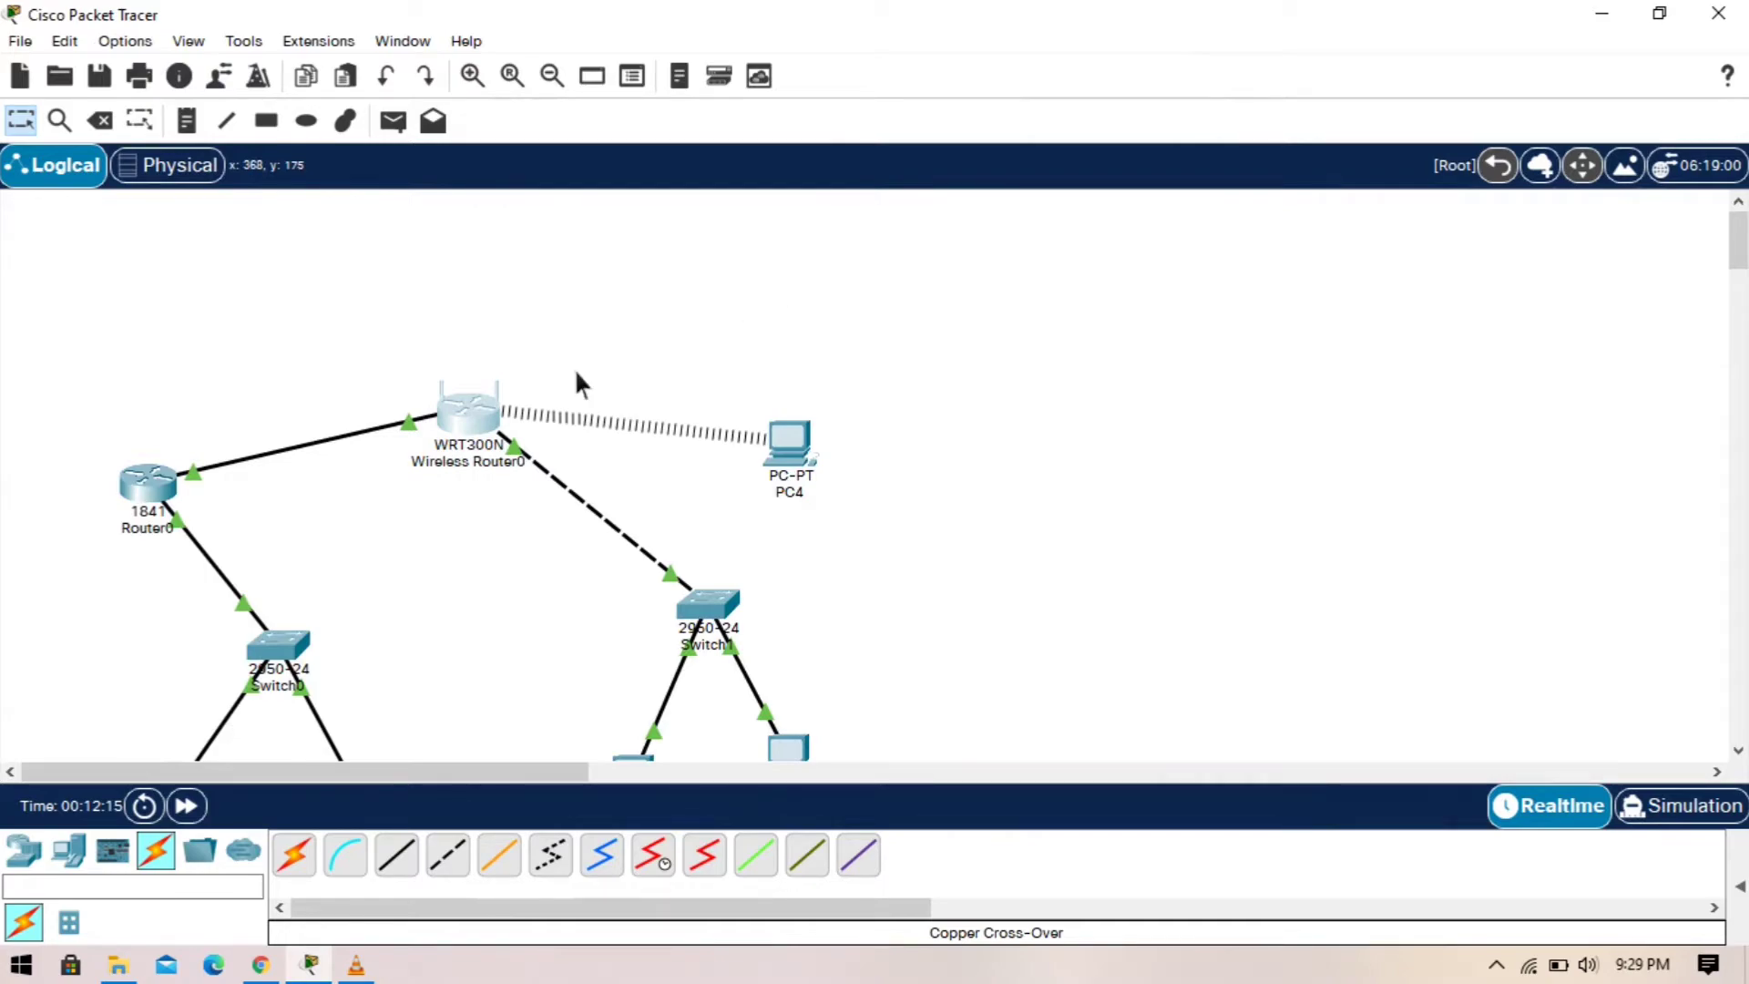
click(467, 419)
click(450, 87)
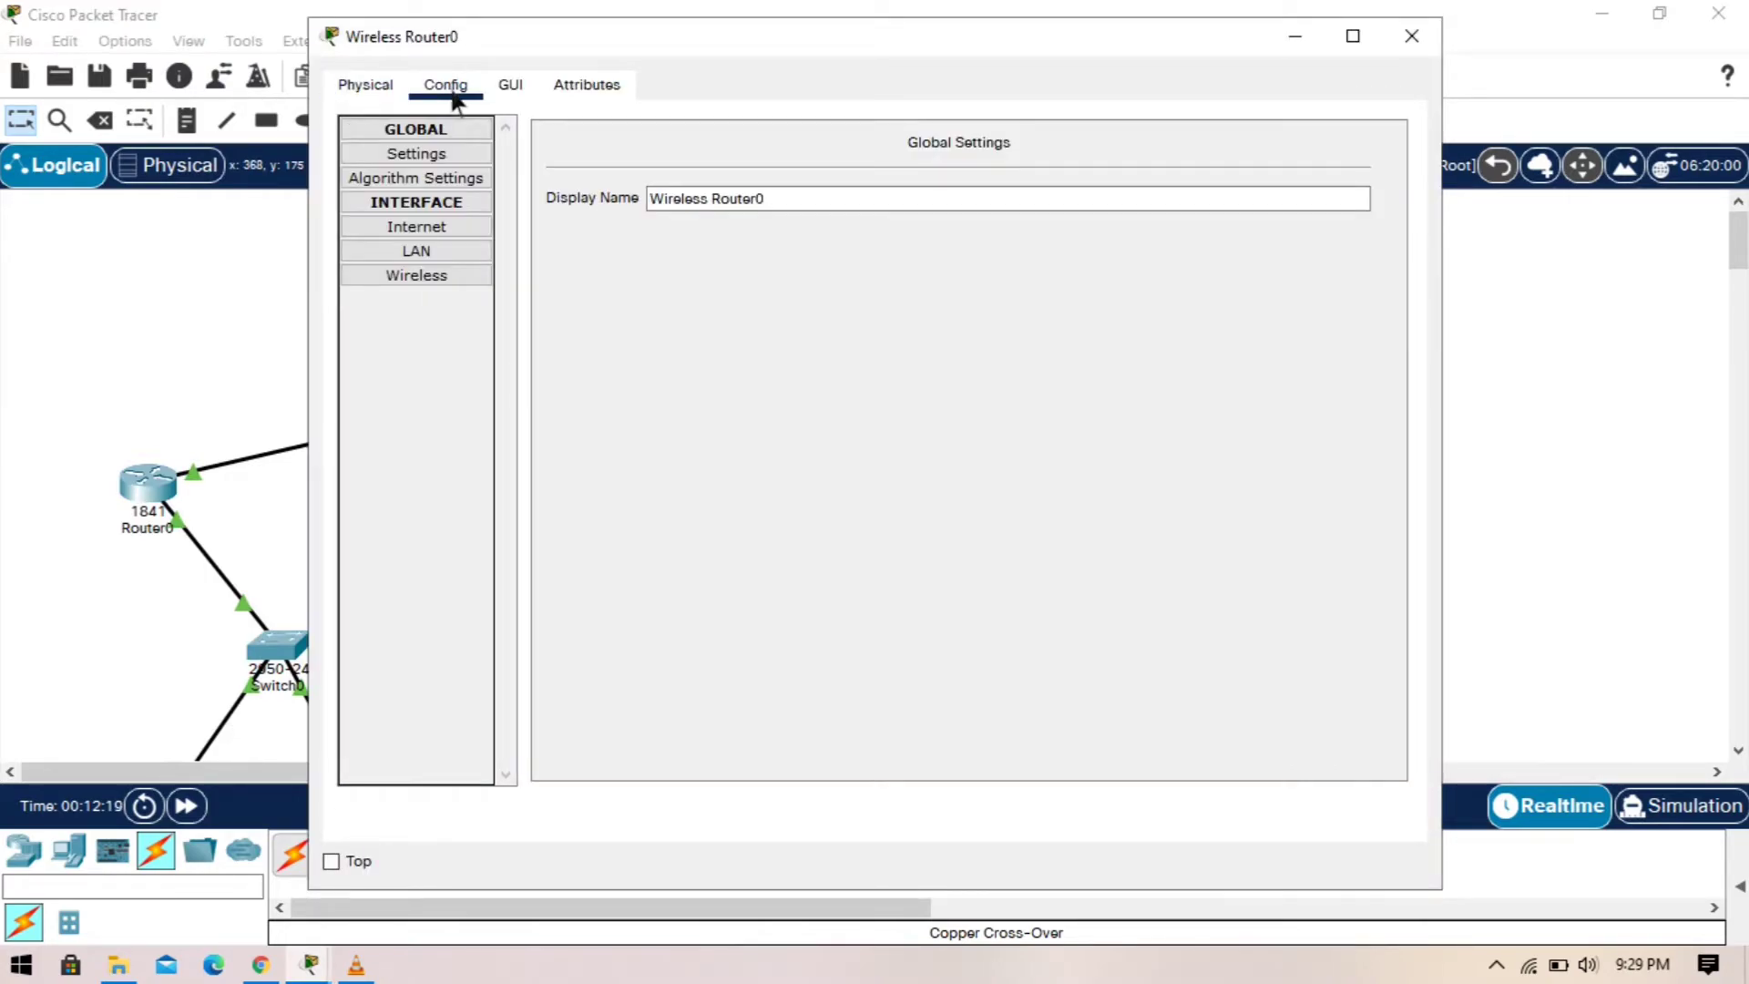
click(444, 239)
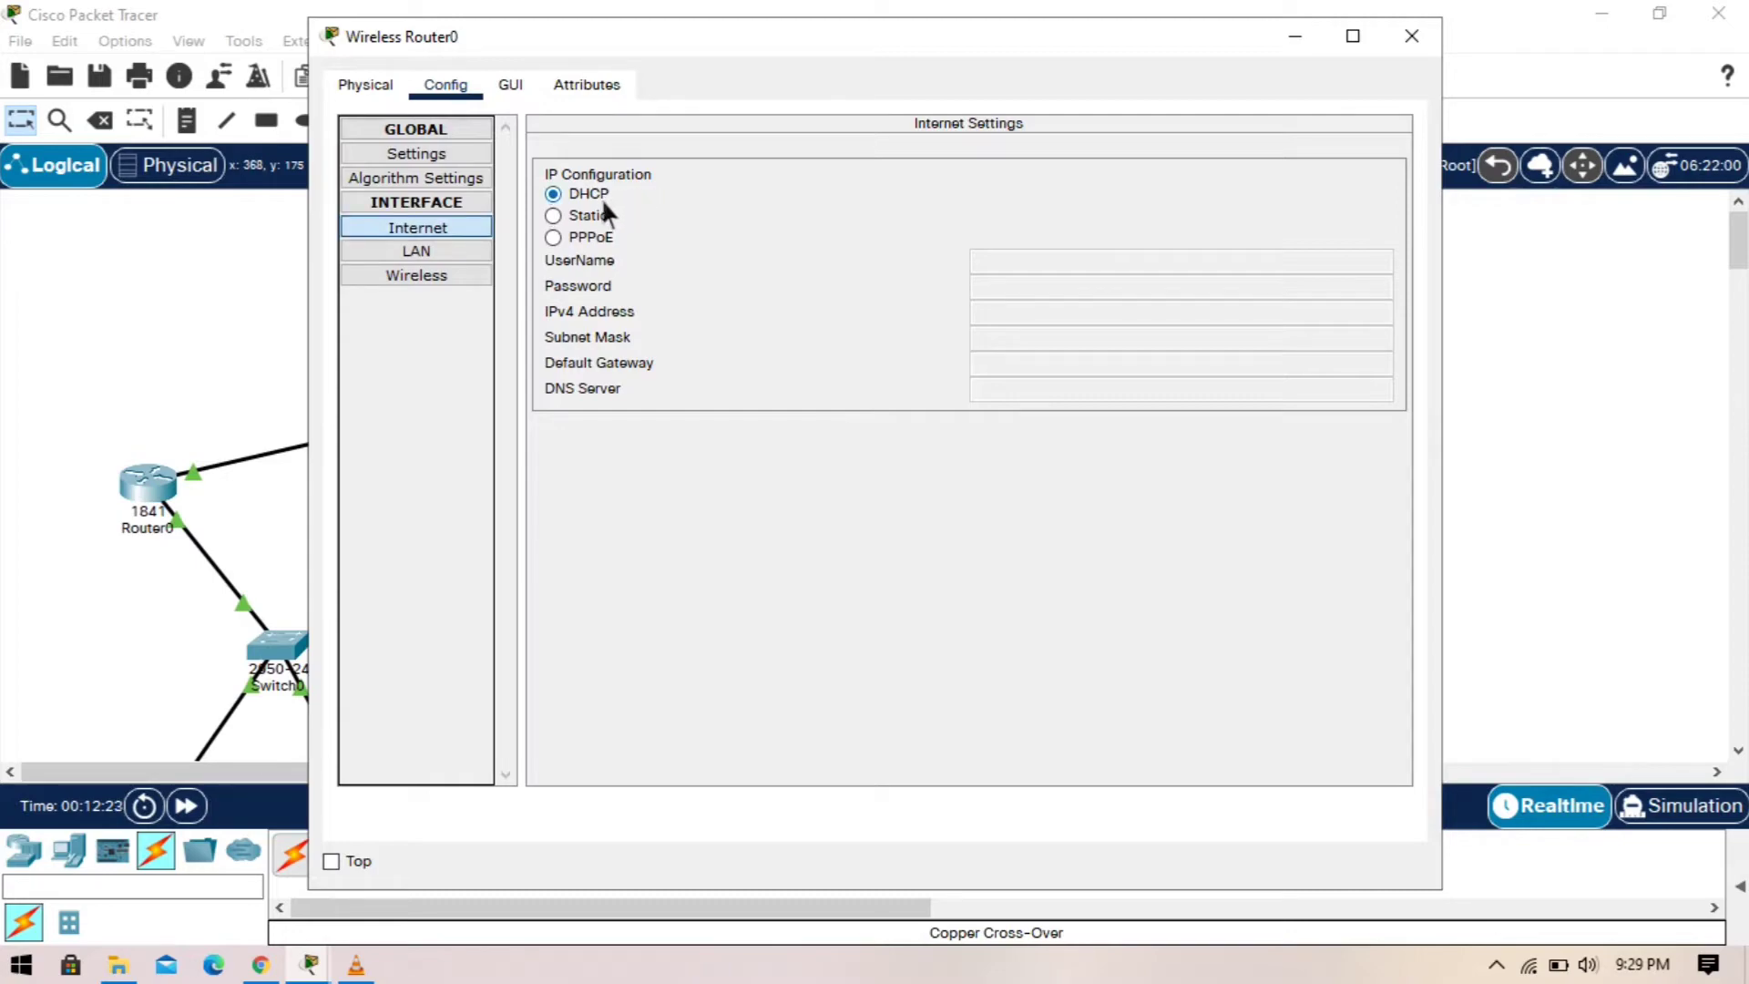
click(472, 247)
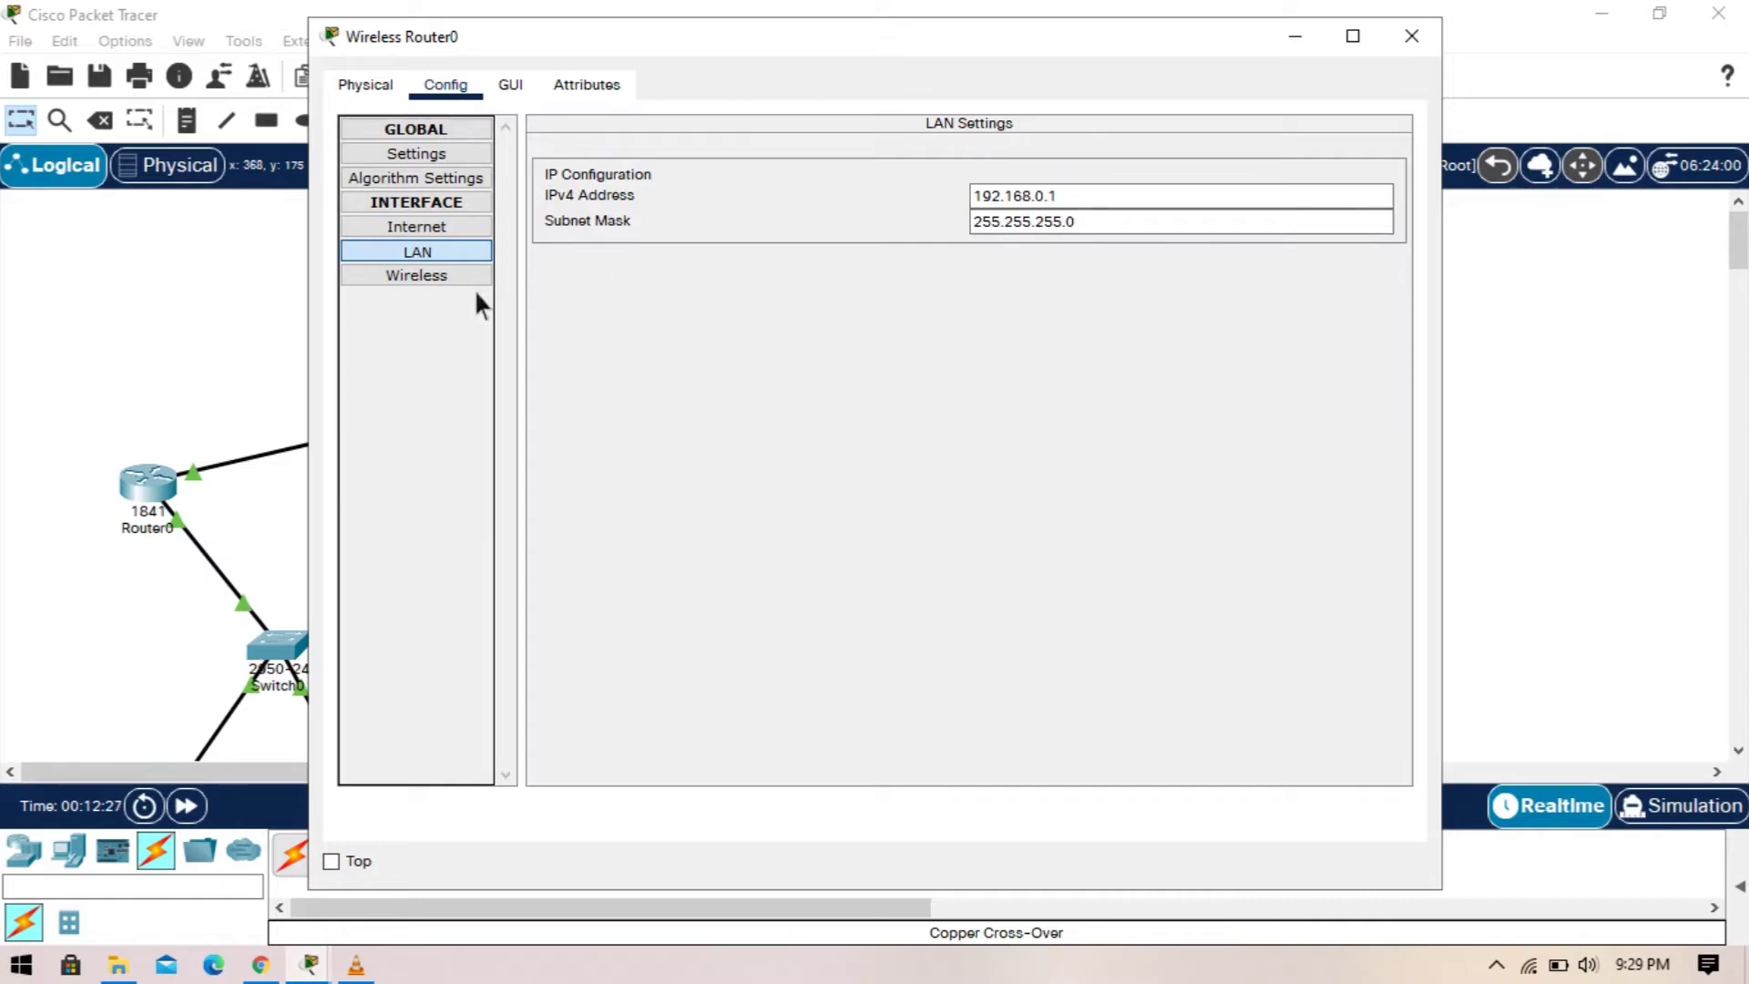
click(440, 275)
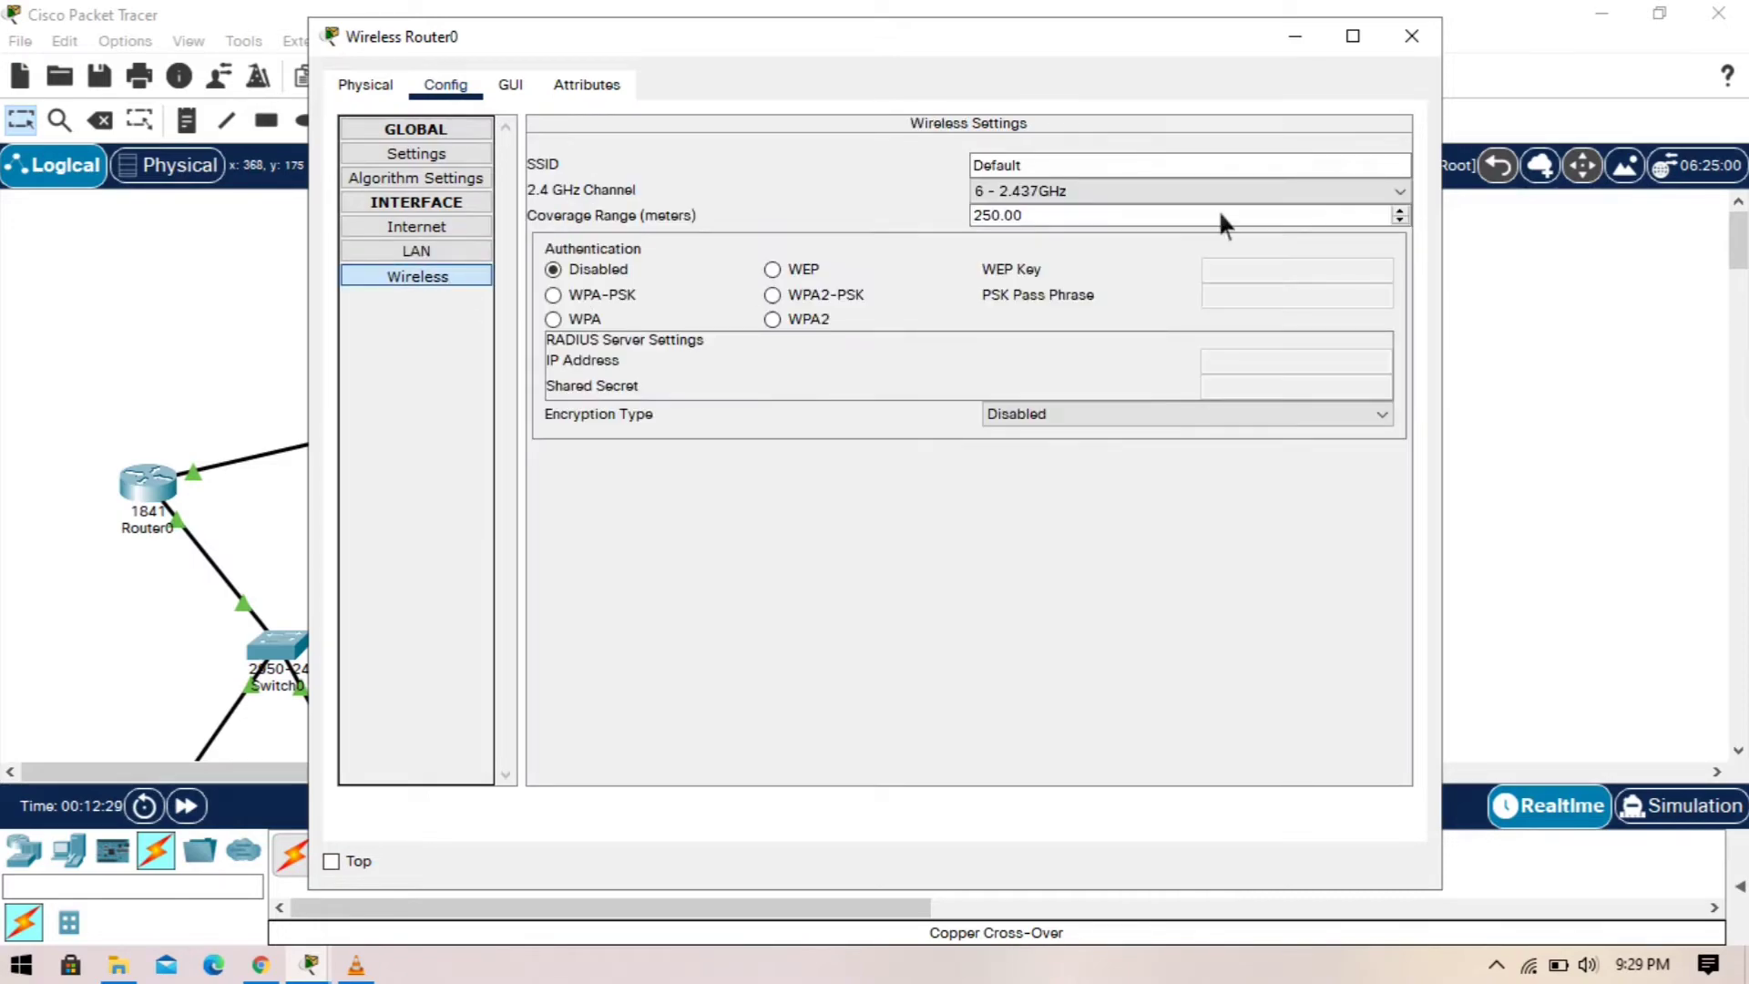
click(1410, 36)
Step: Start the Command Prompt on PC0, then close the PC's window
scroll(1024, 315, down, 3)
scroll(1020, 315, up, 2)
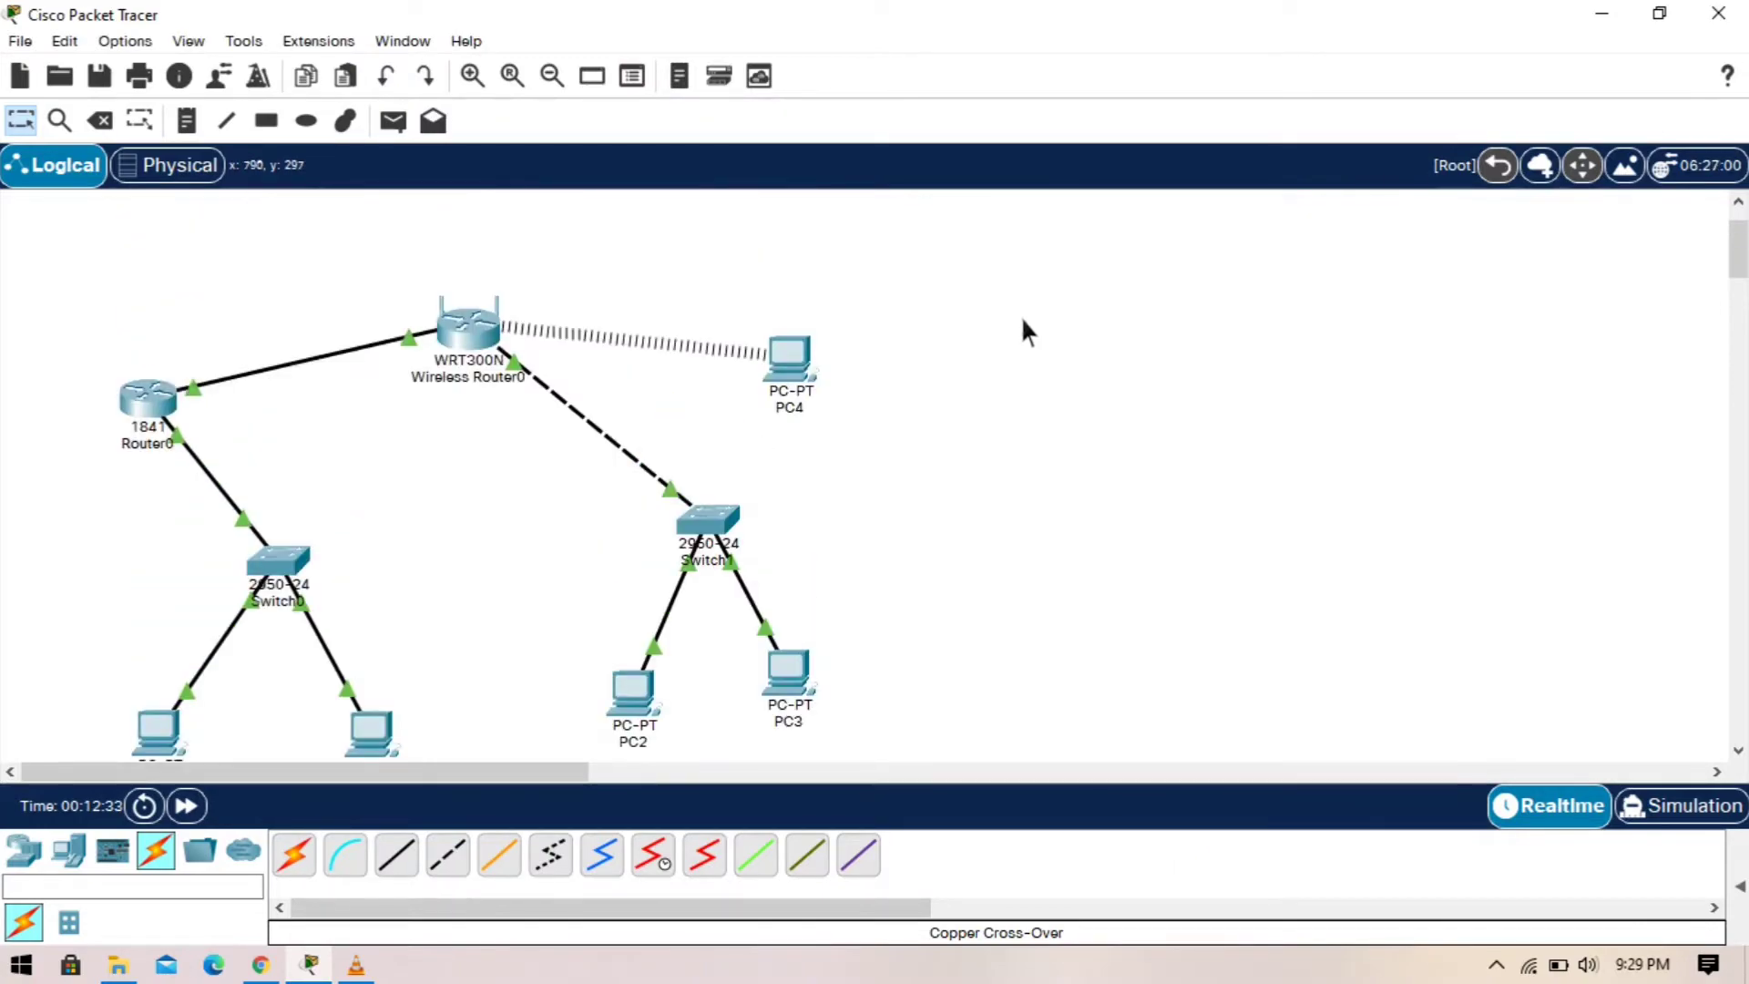
scroll(1023, 332, down, 1)
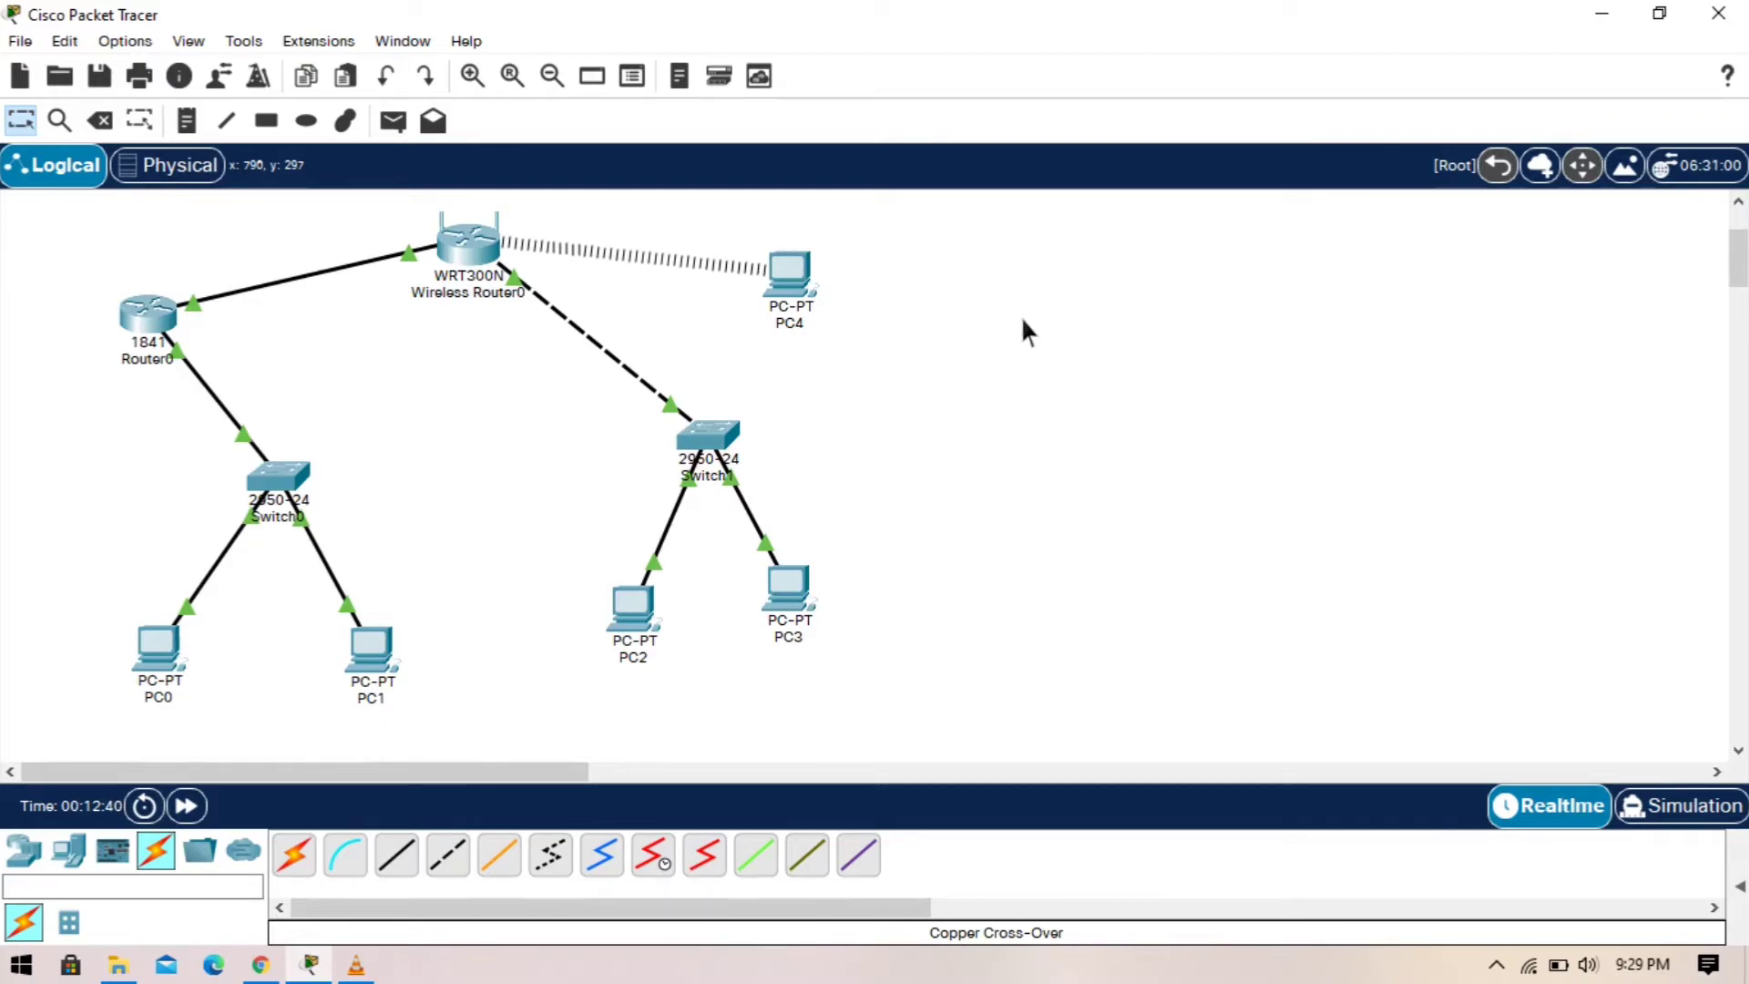
scroll(925, 433, down, 1)
scroll(925, 433, up, 1)
click(163, 654)
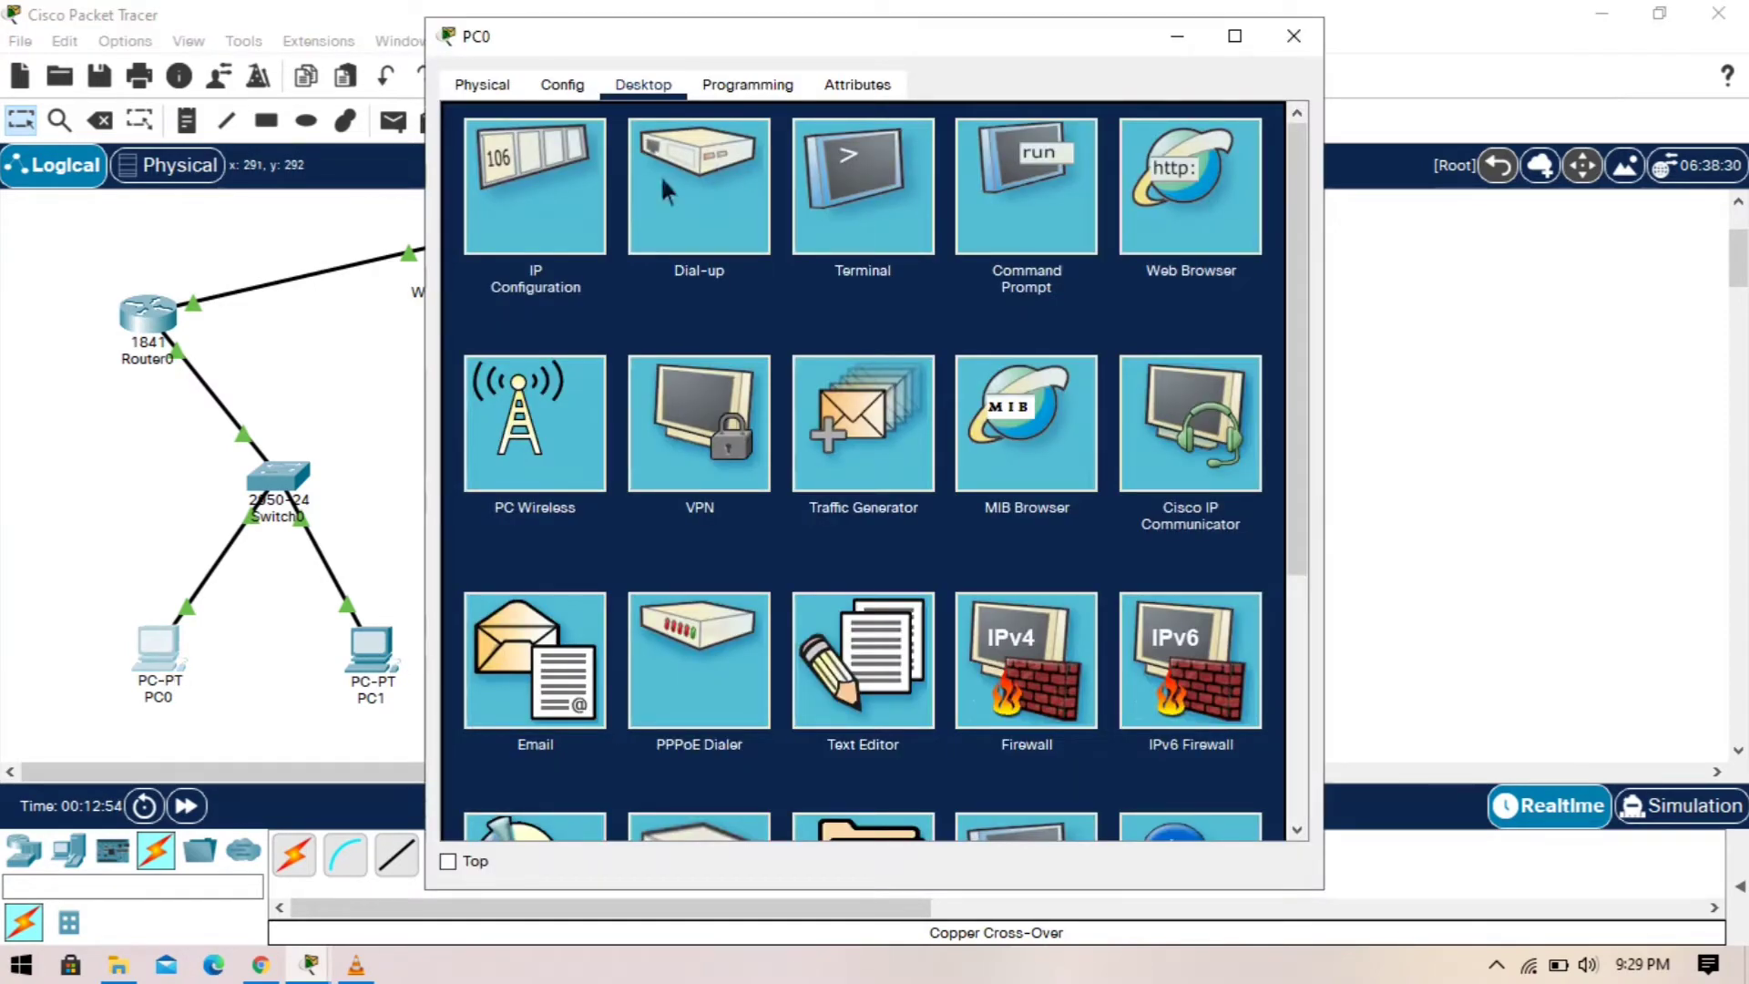
click(1045, 162)
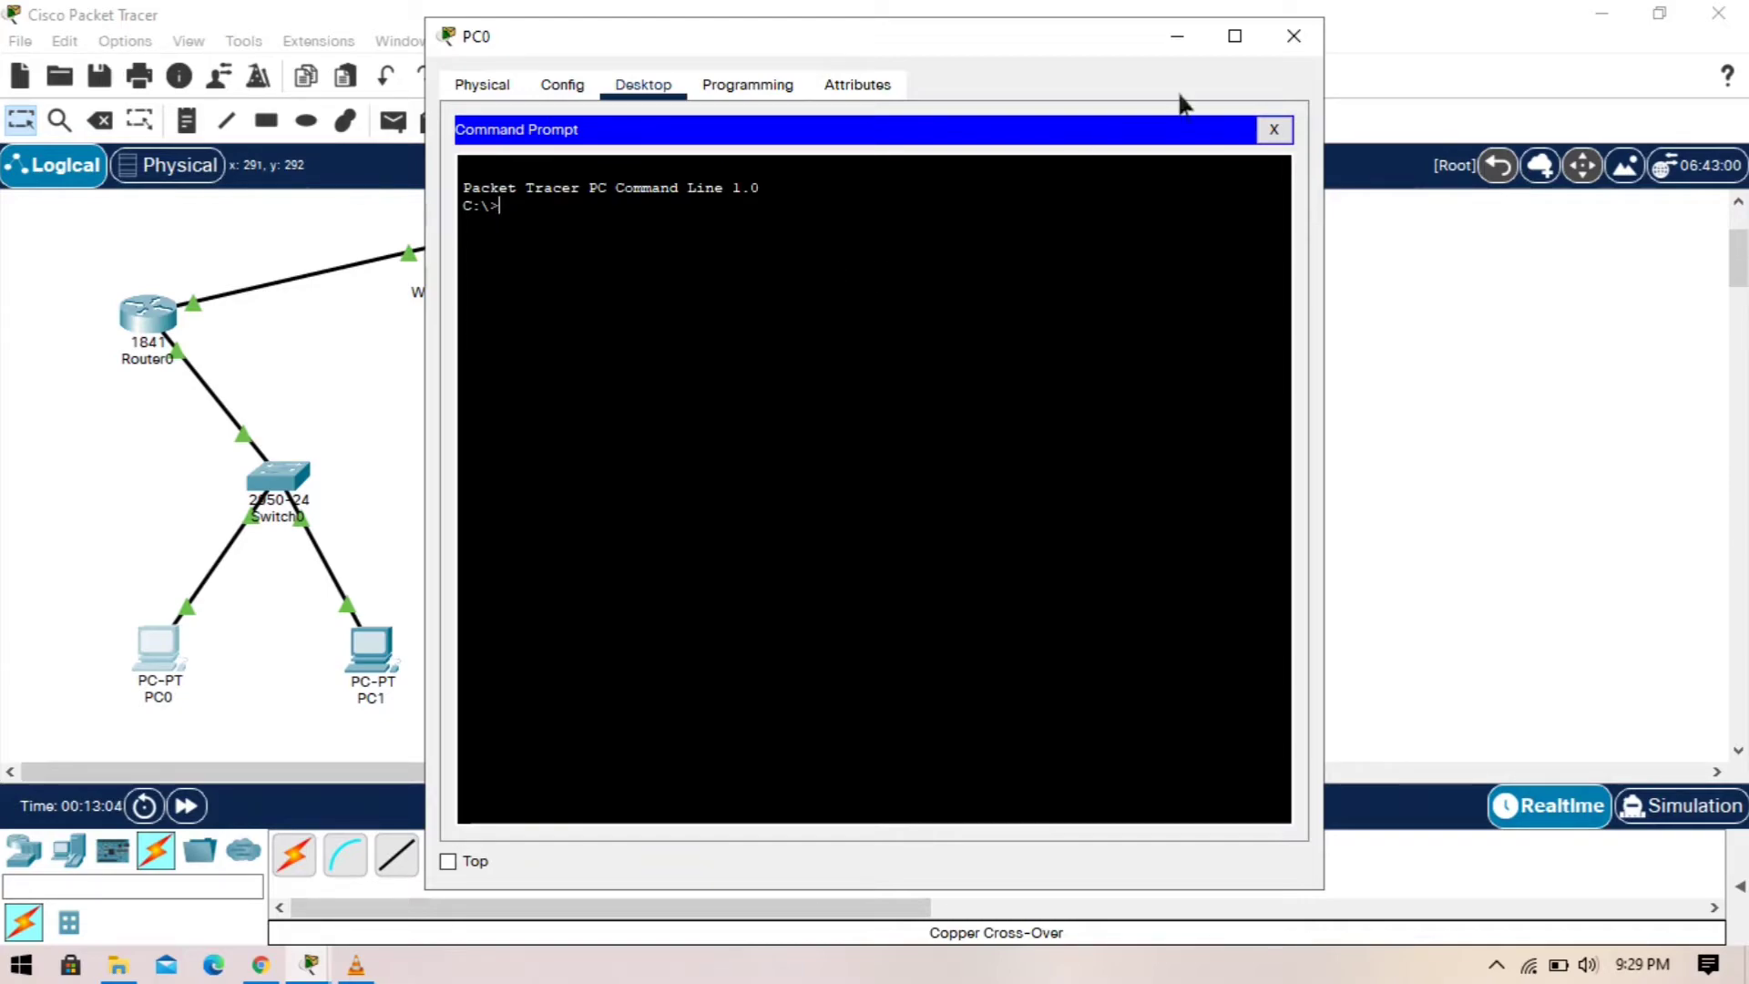
click(1294, 35)
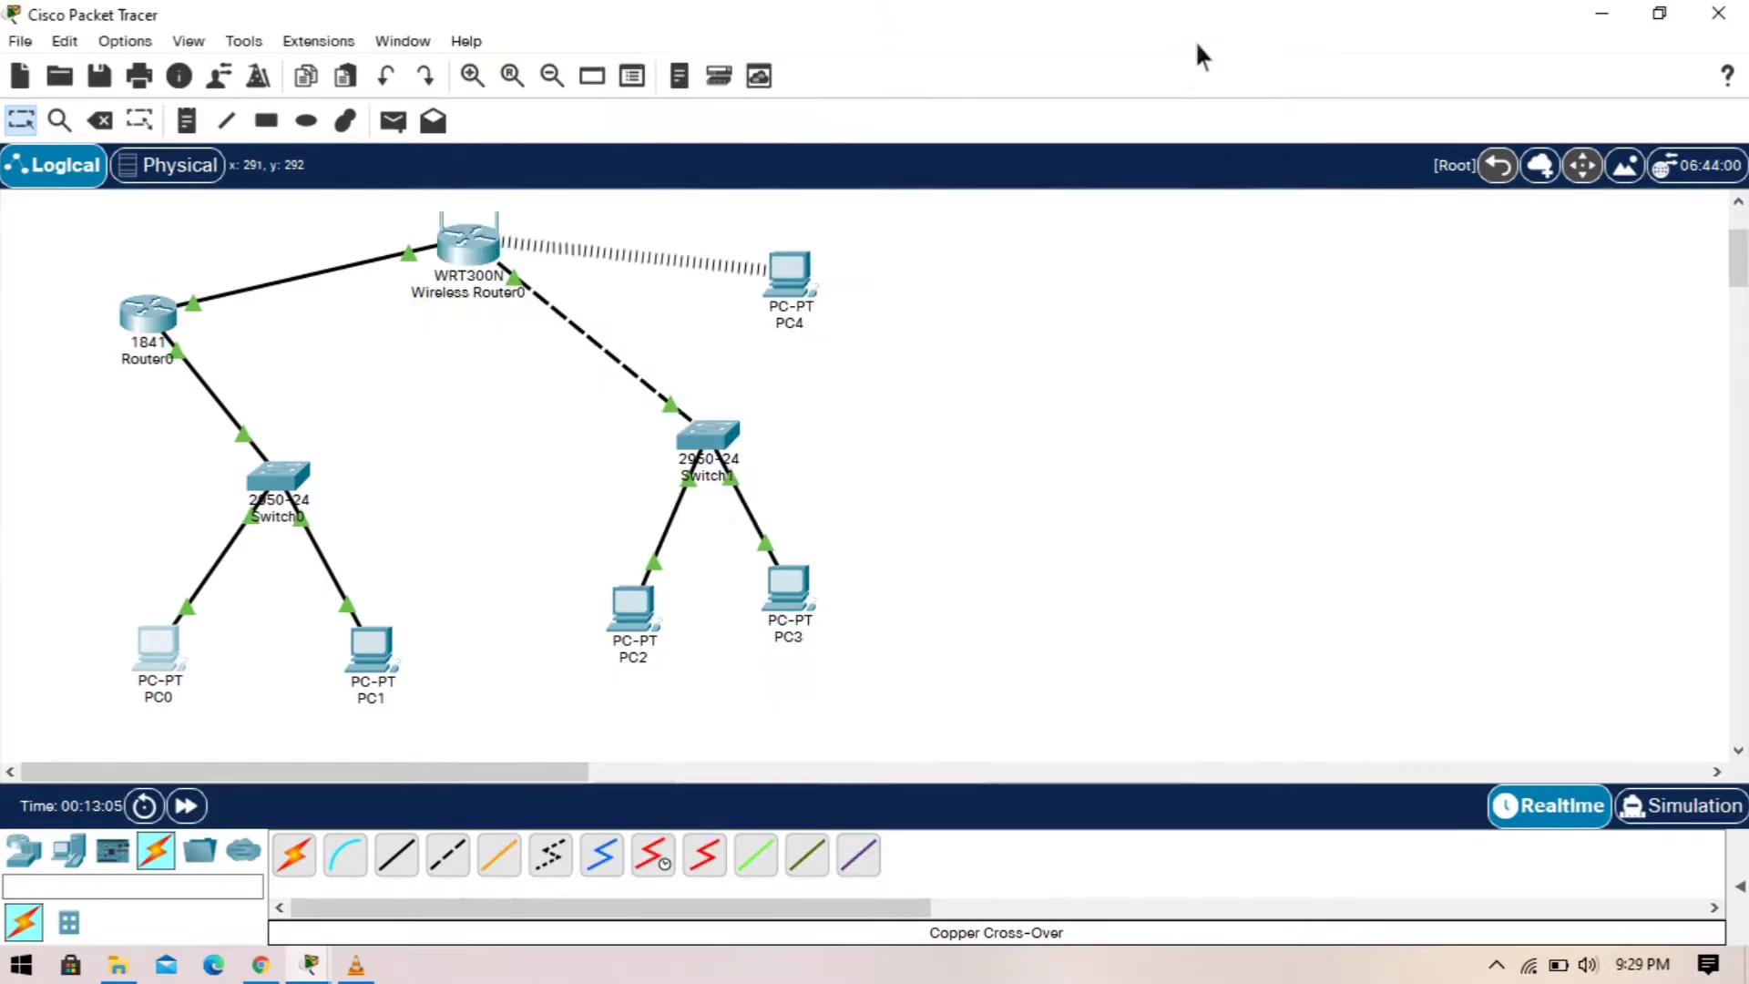
Step: Run ipconfig in PC1's Command Prompt to check its IPv4 address, then close the PC's window
click(371, 649)
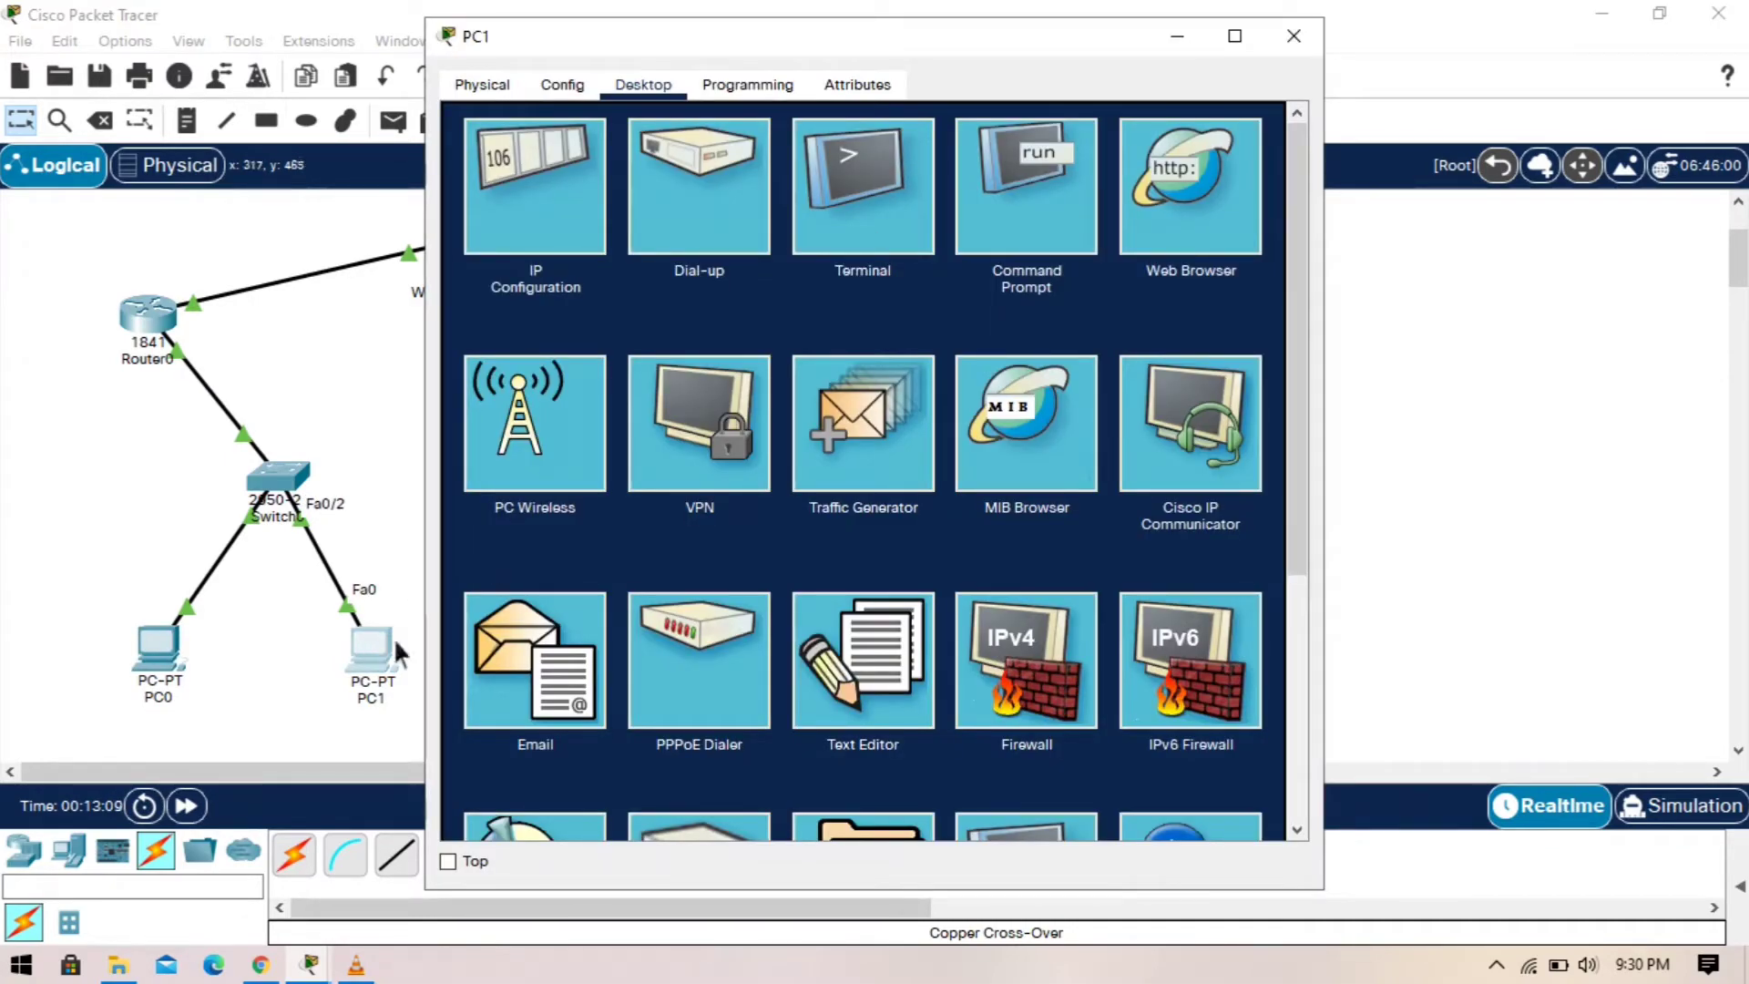
click(1022, 177)
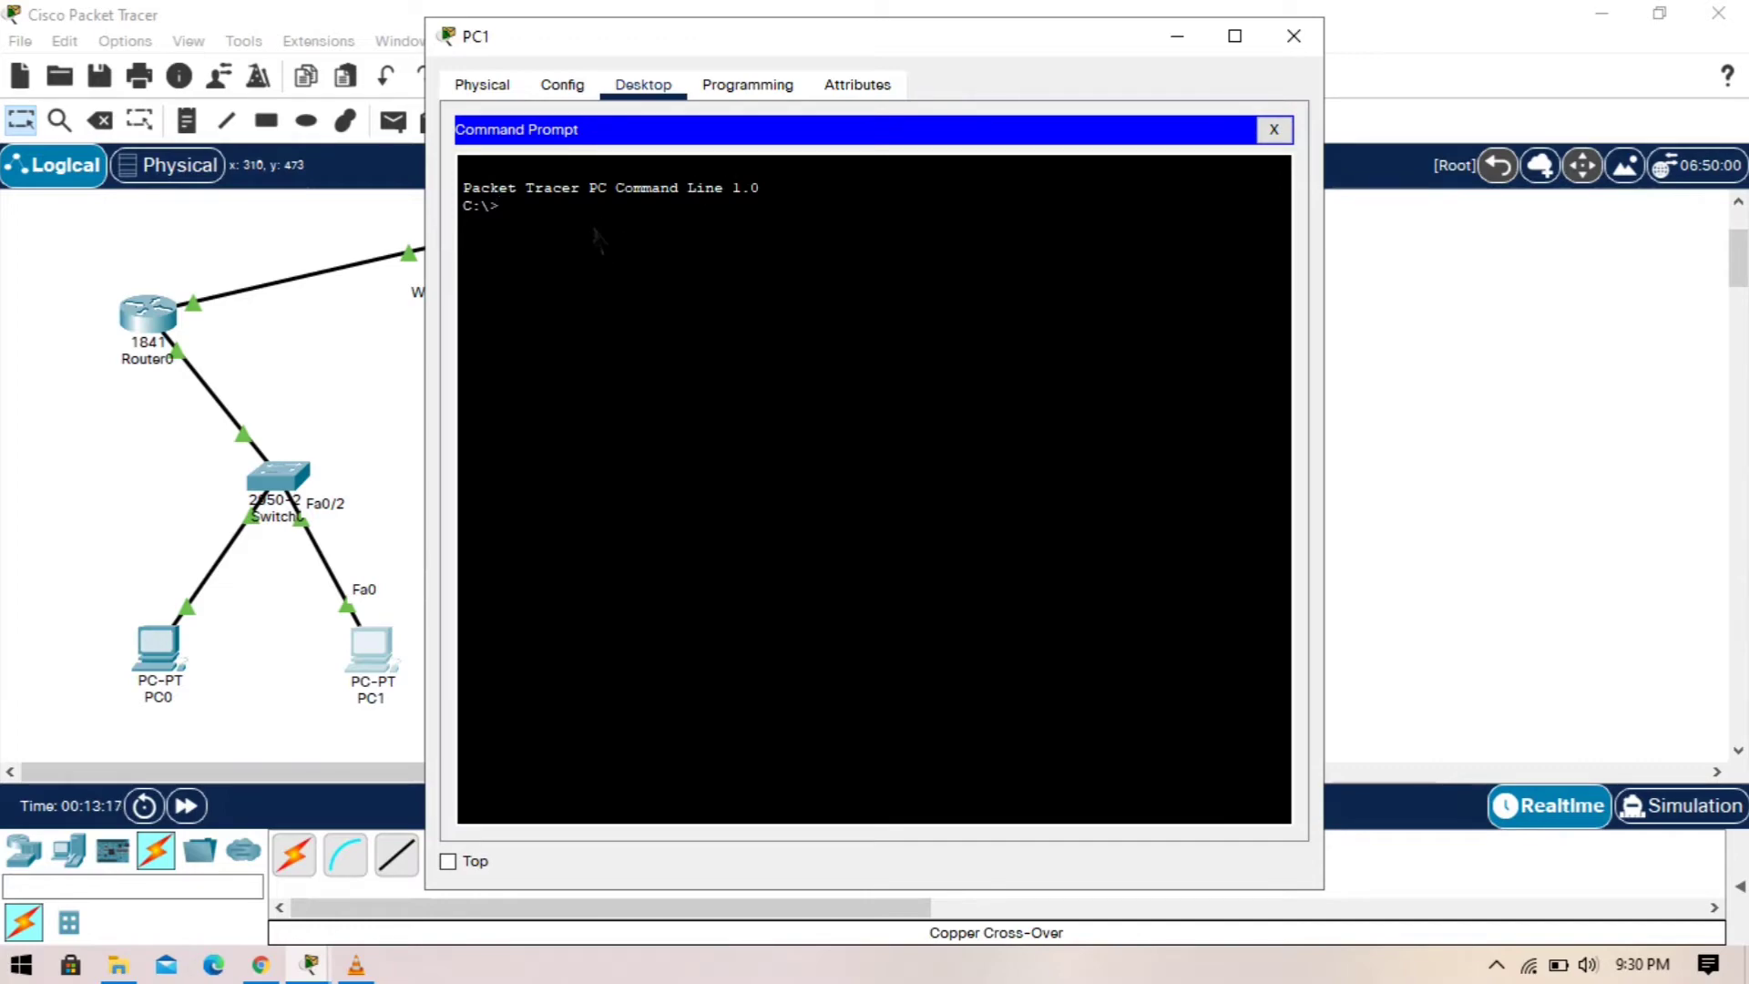
text(ipconfig)
key(Return)
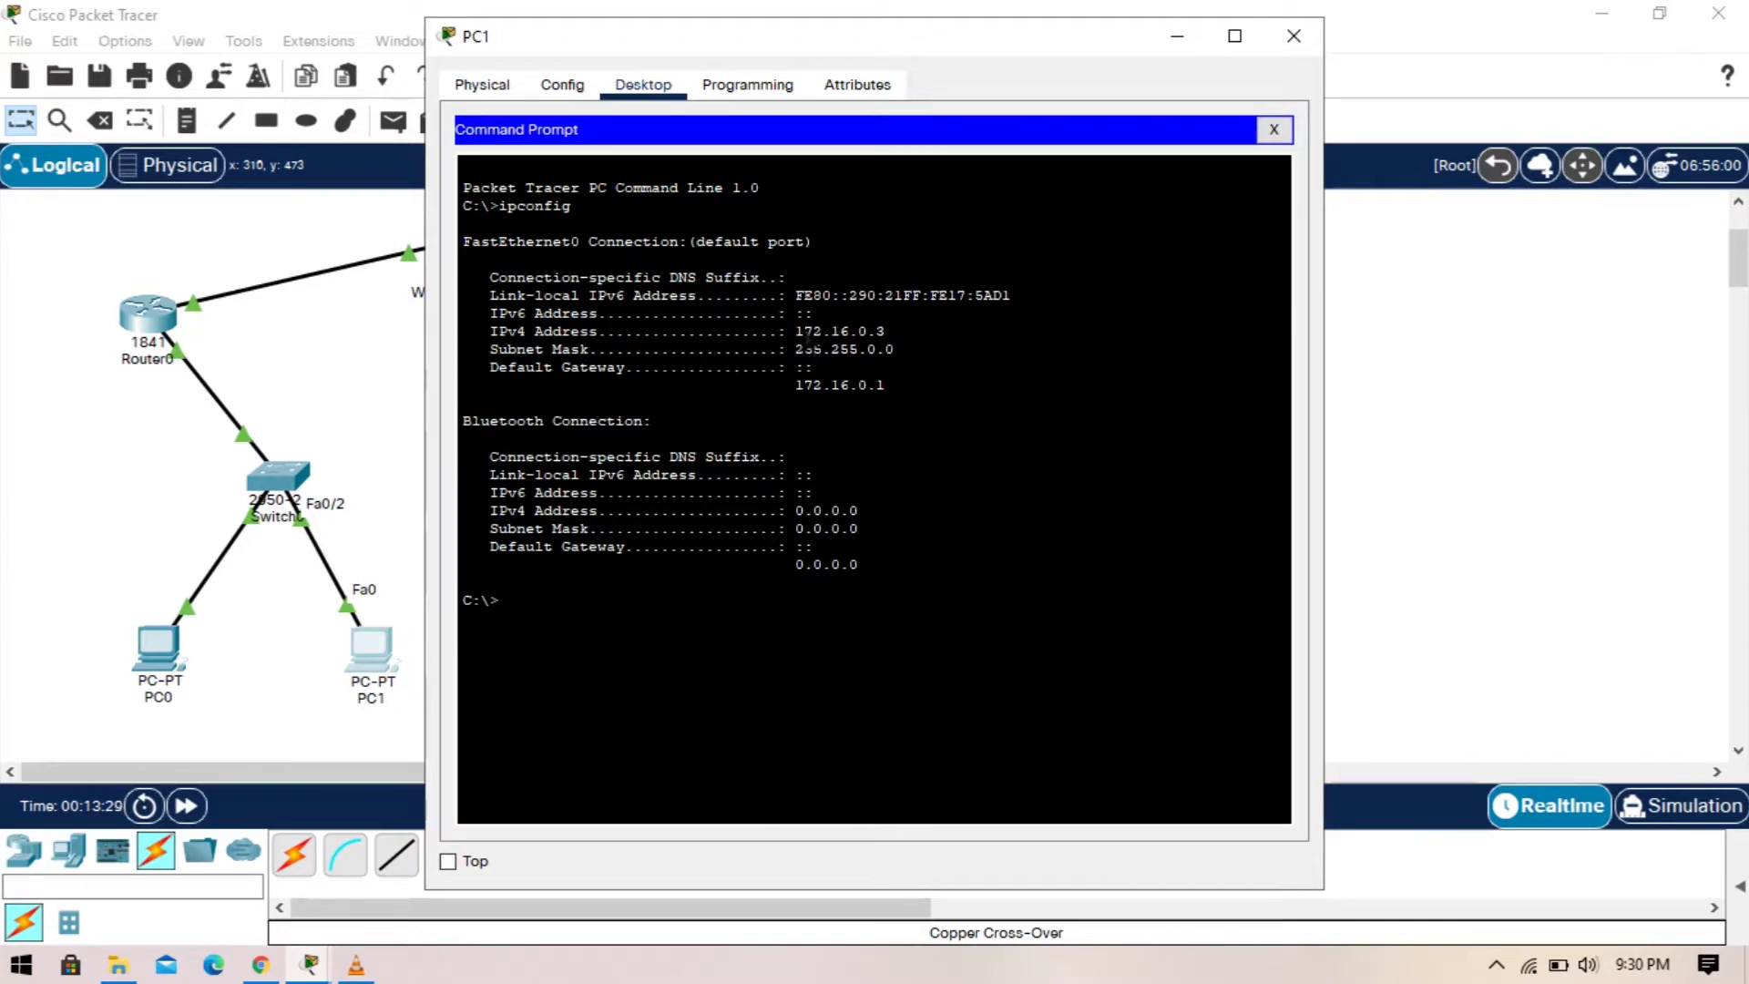
drag(795, 331, 937, 342)
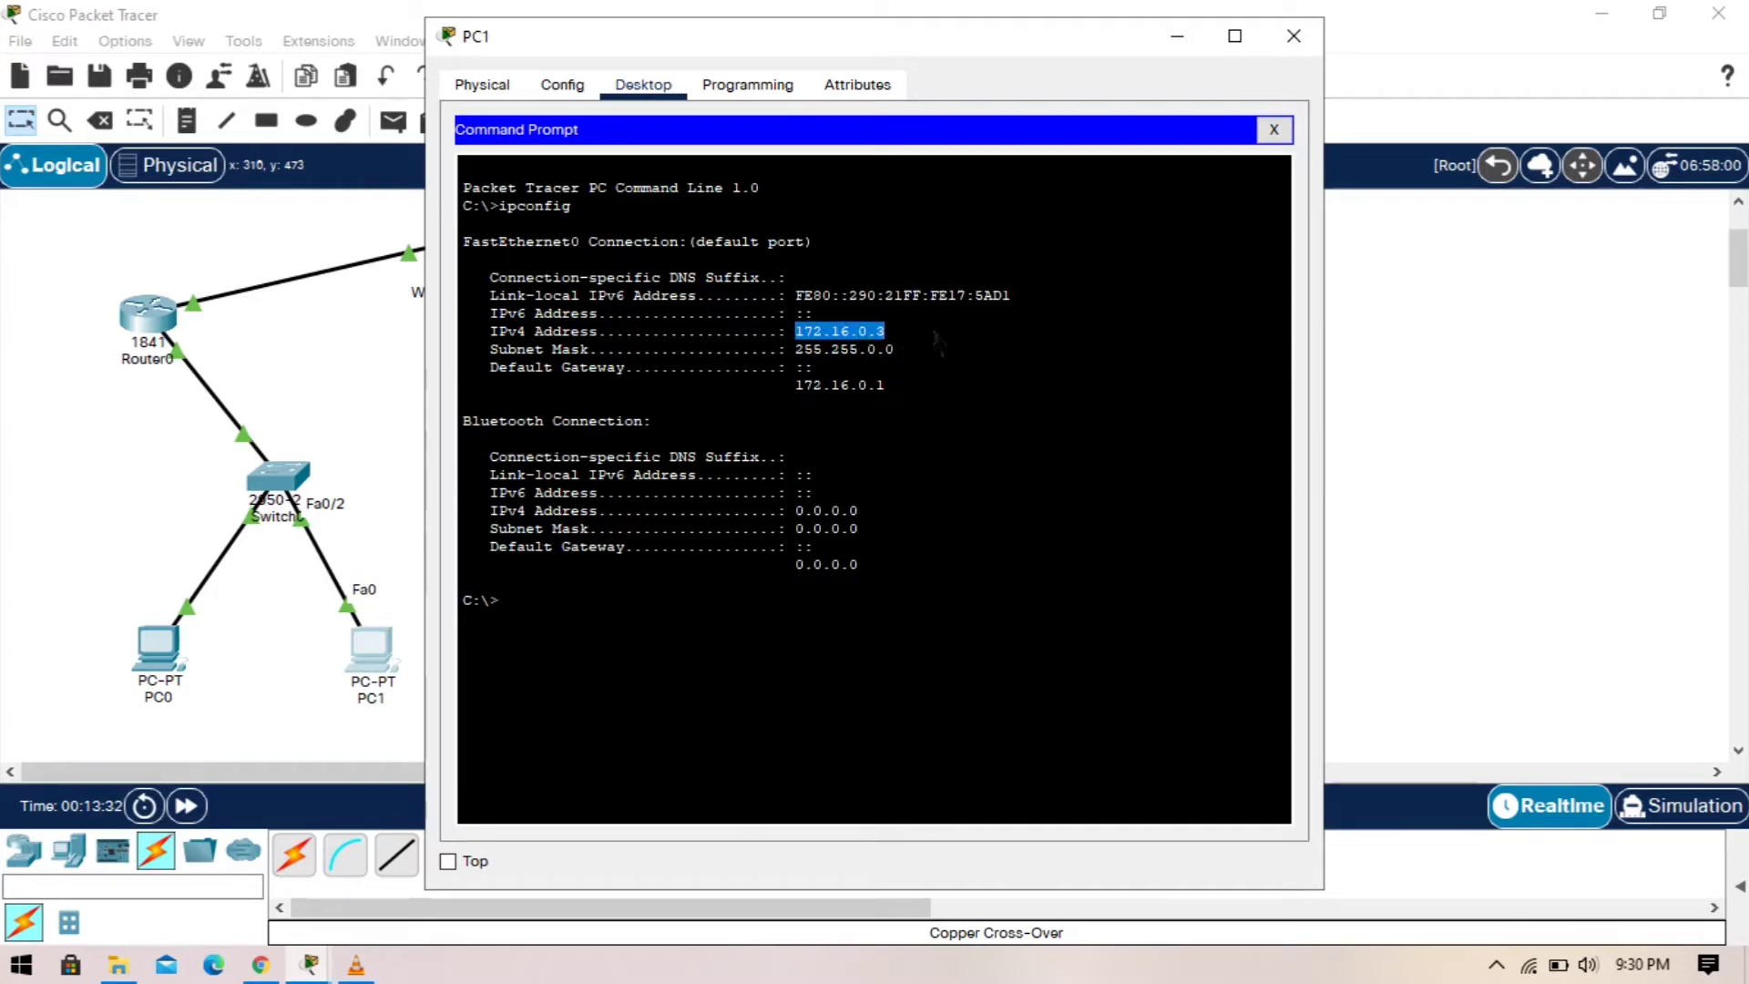
click(935, 333)
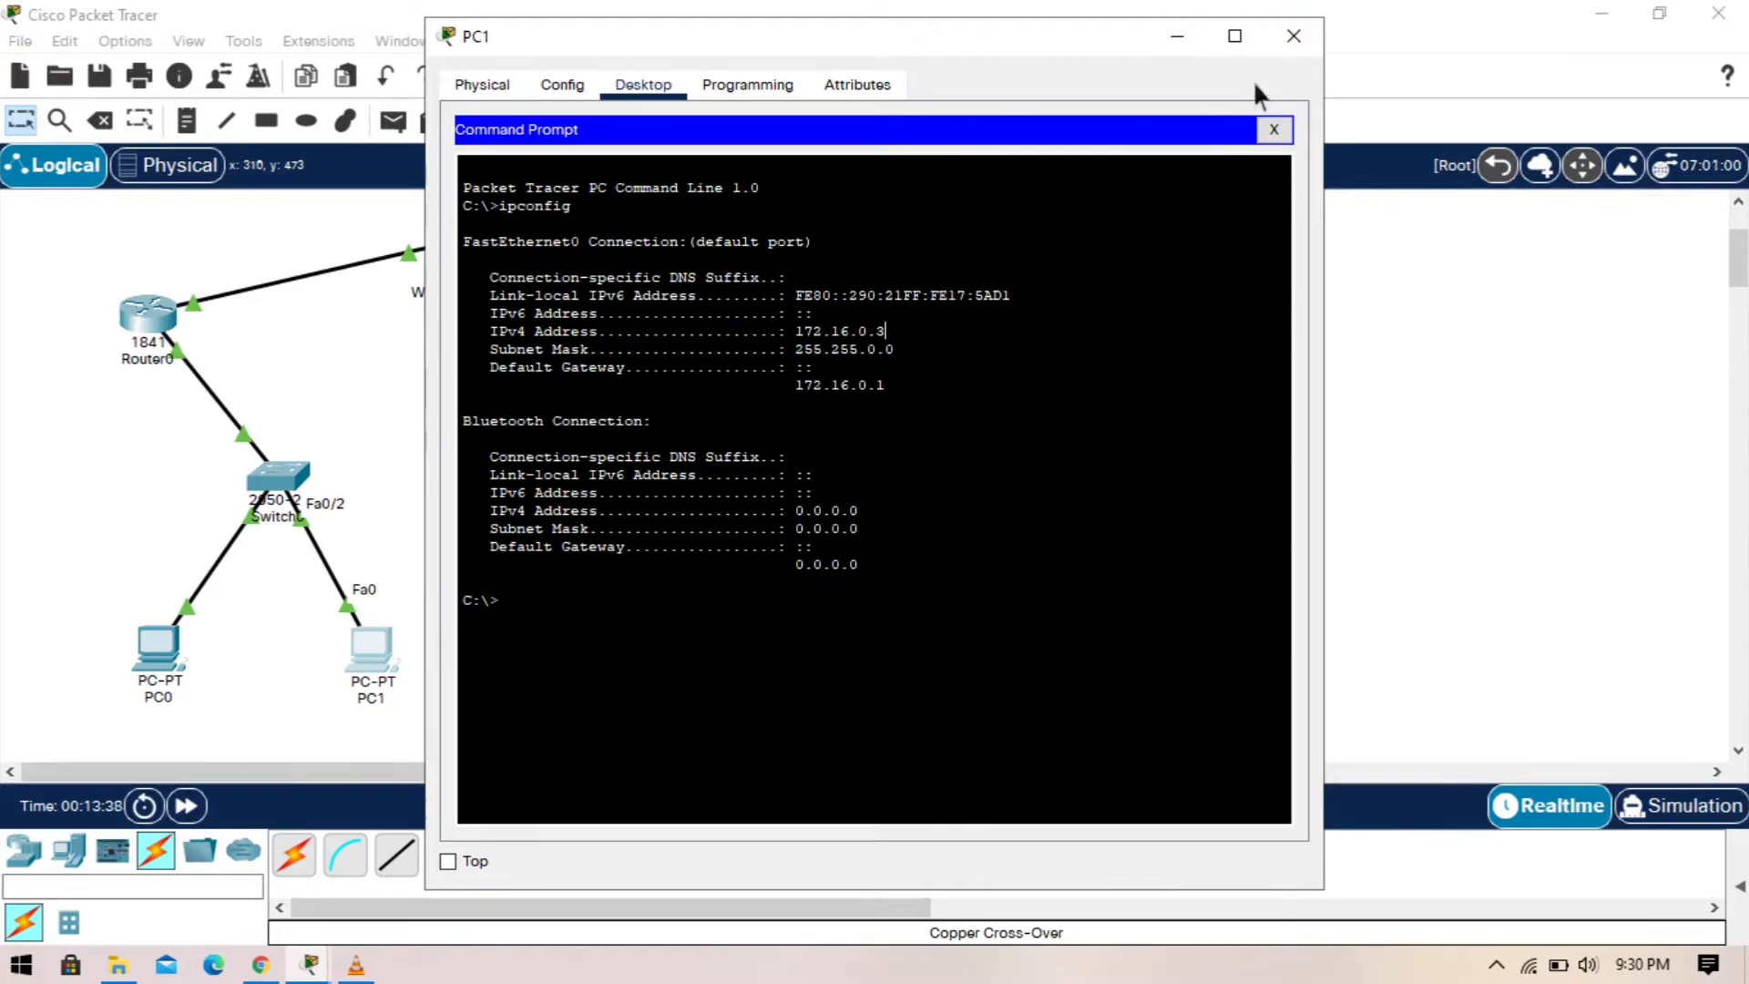
click(1293, 36)
Step: Ping PC1 at 172.16.0.3 from PC0's Command Prompt and reposition the window to see the replies beside the topology
click(181, 639)
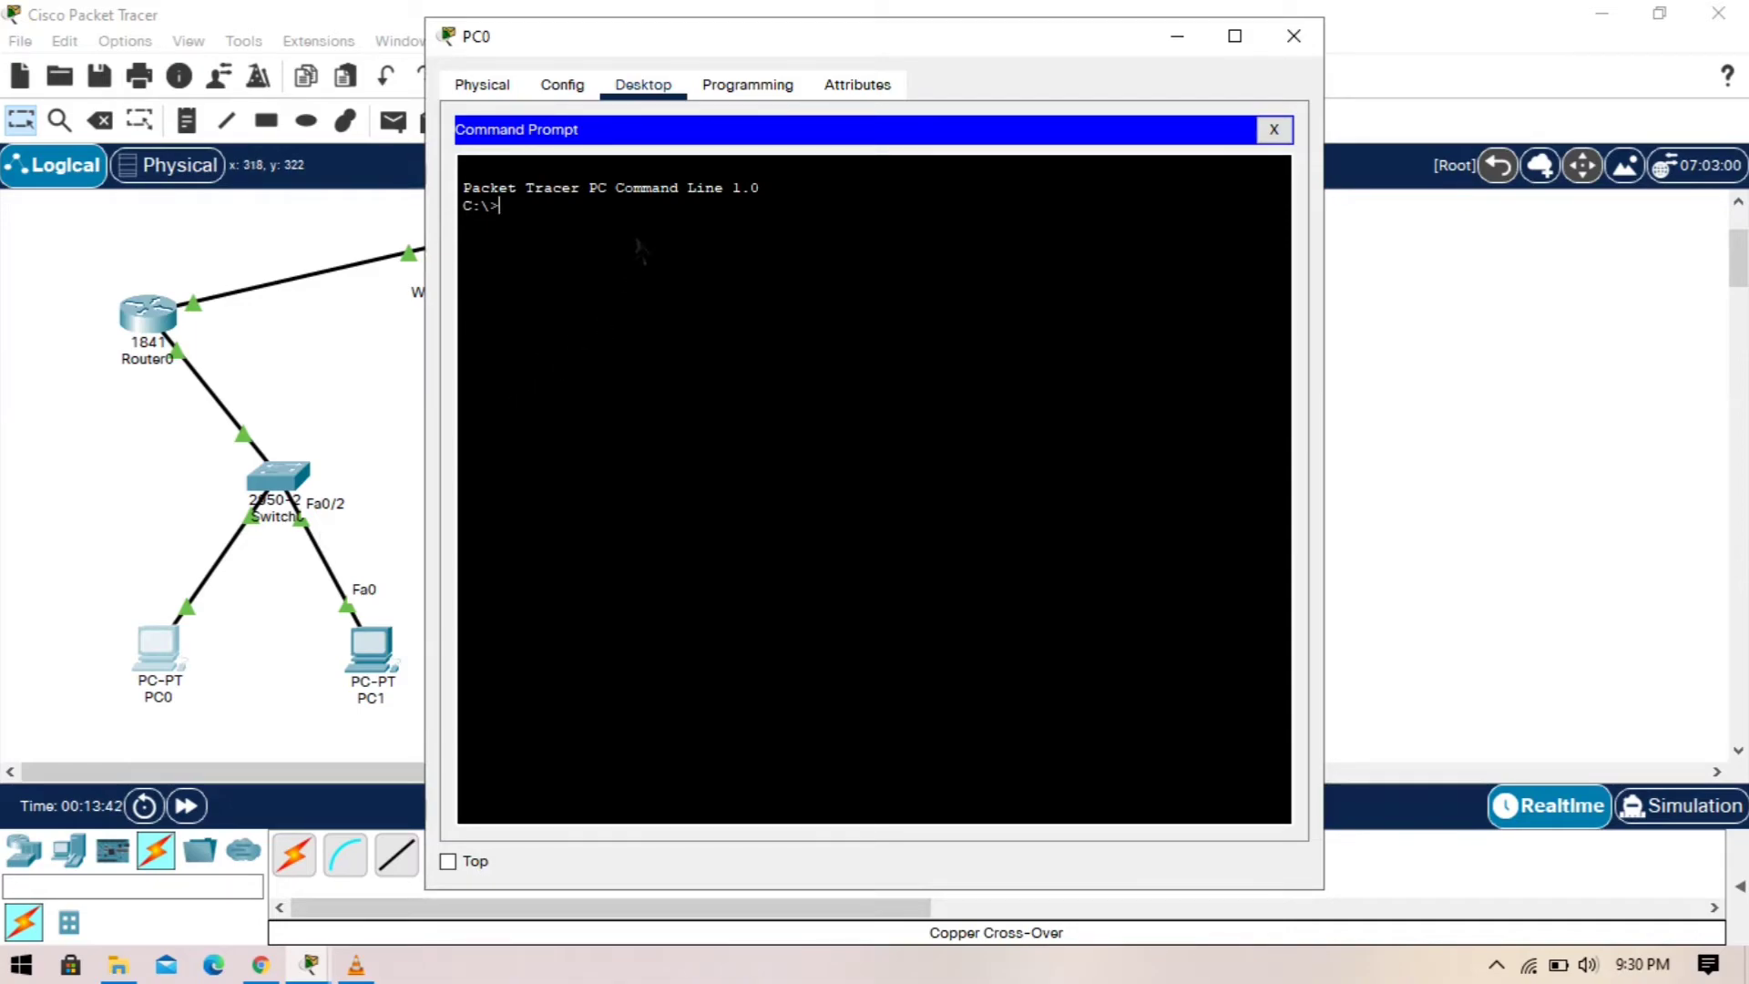
text(ping)
text(172.16.)
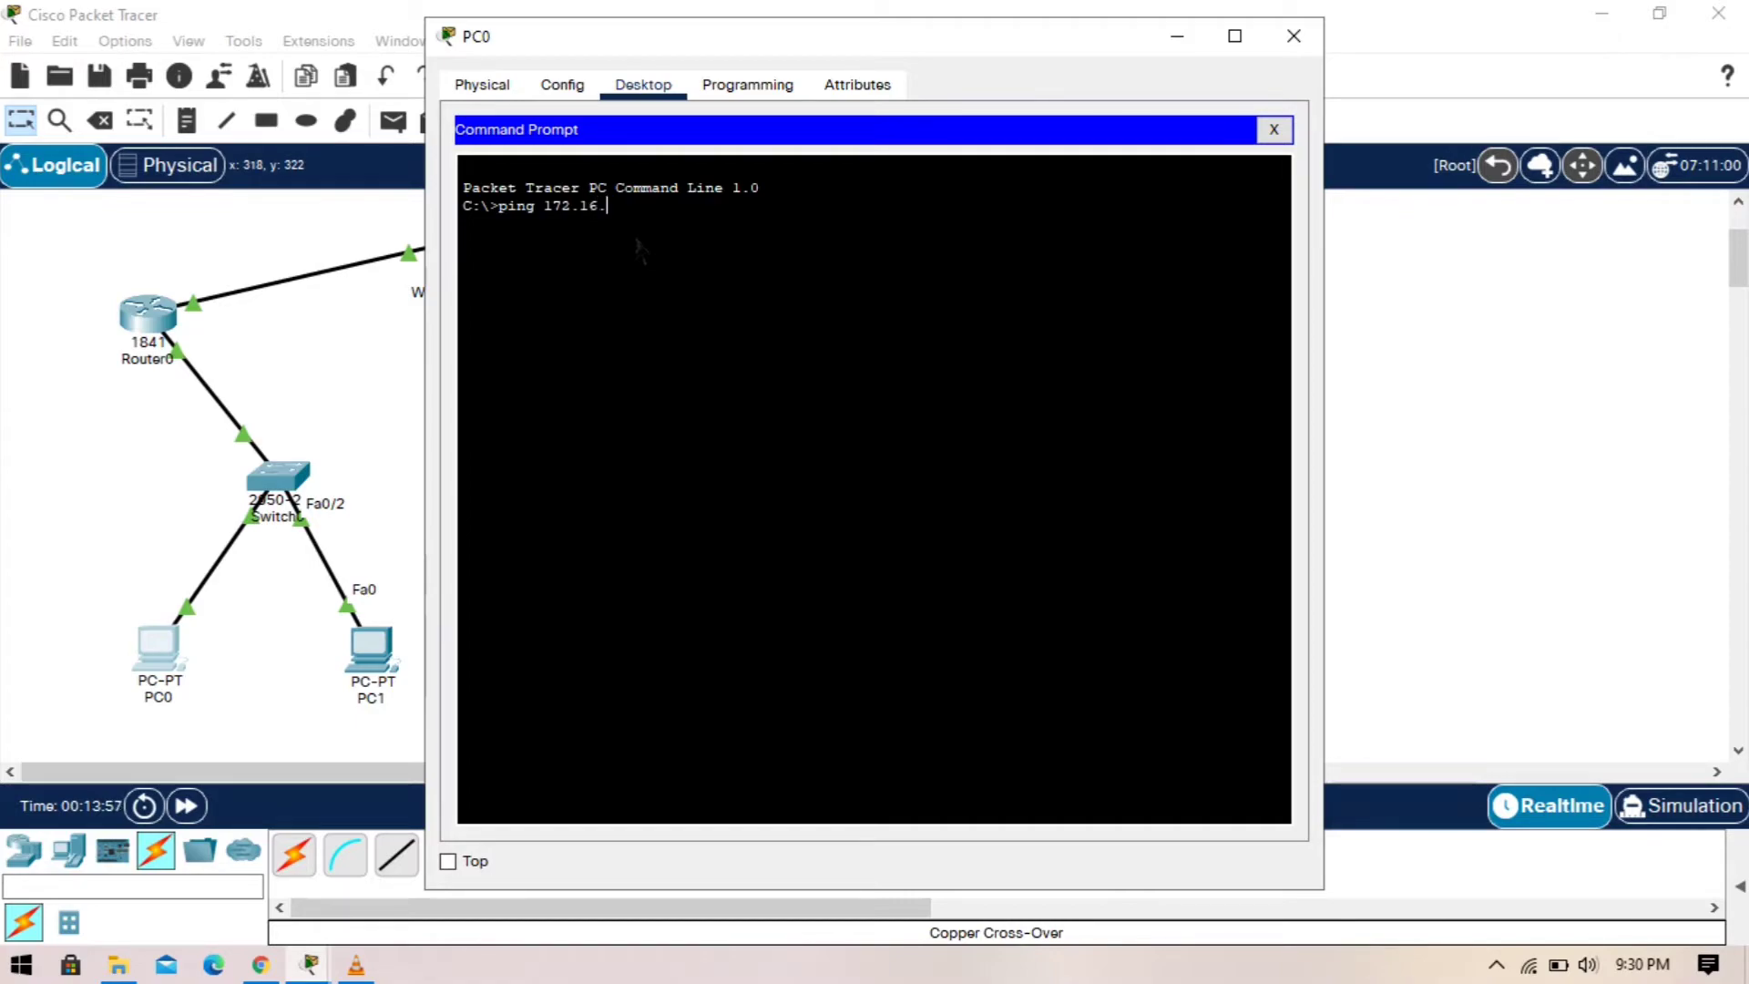
text(0.3)
key(Return)
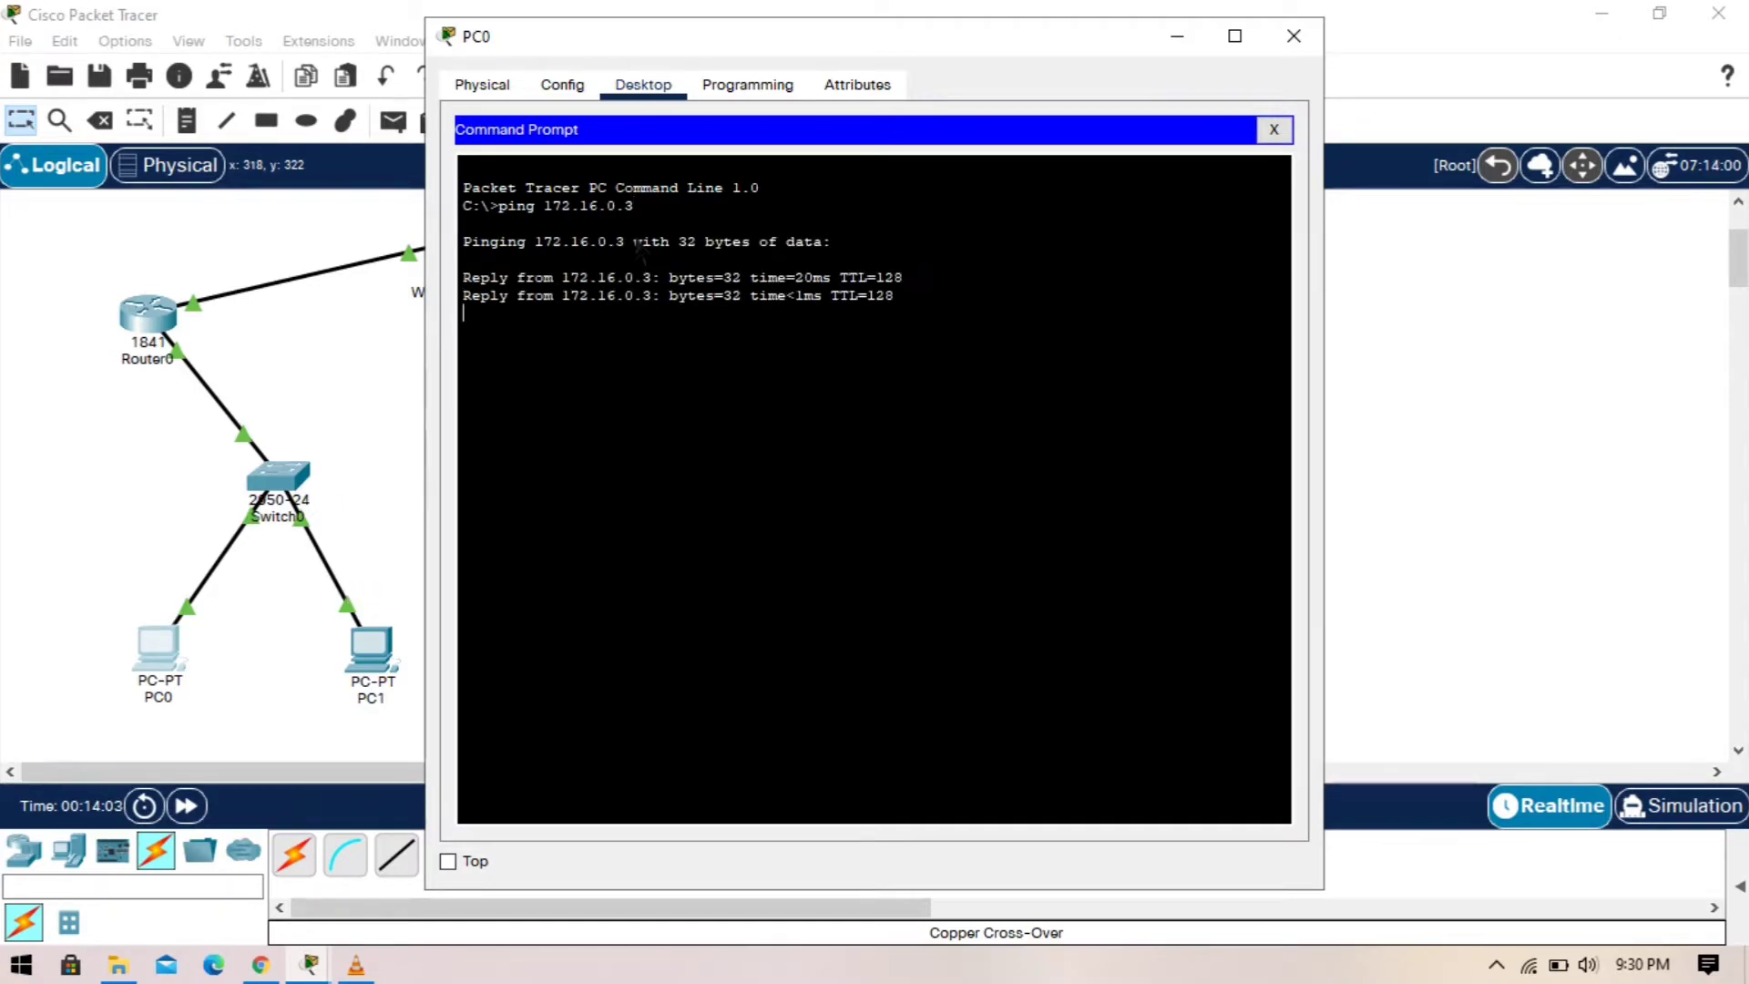
click(1235, 36)
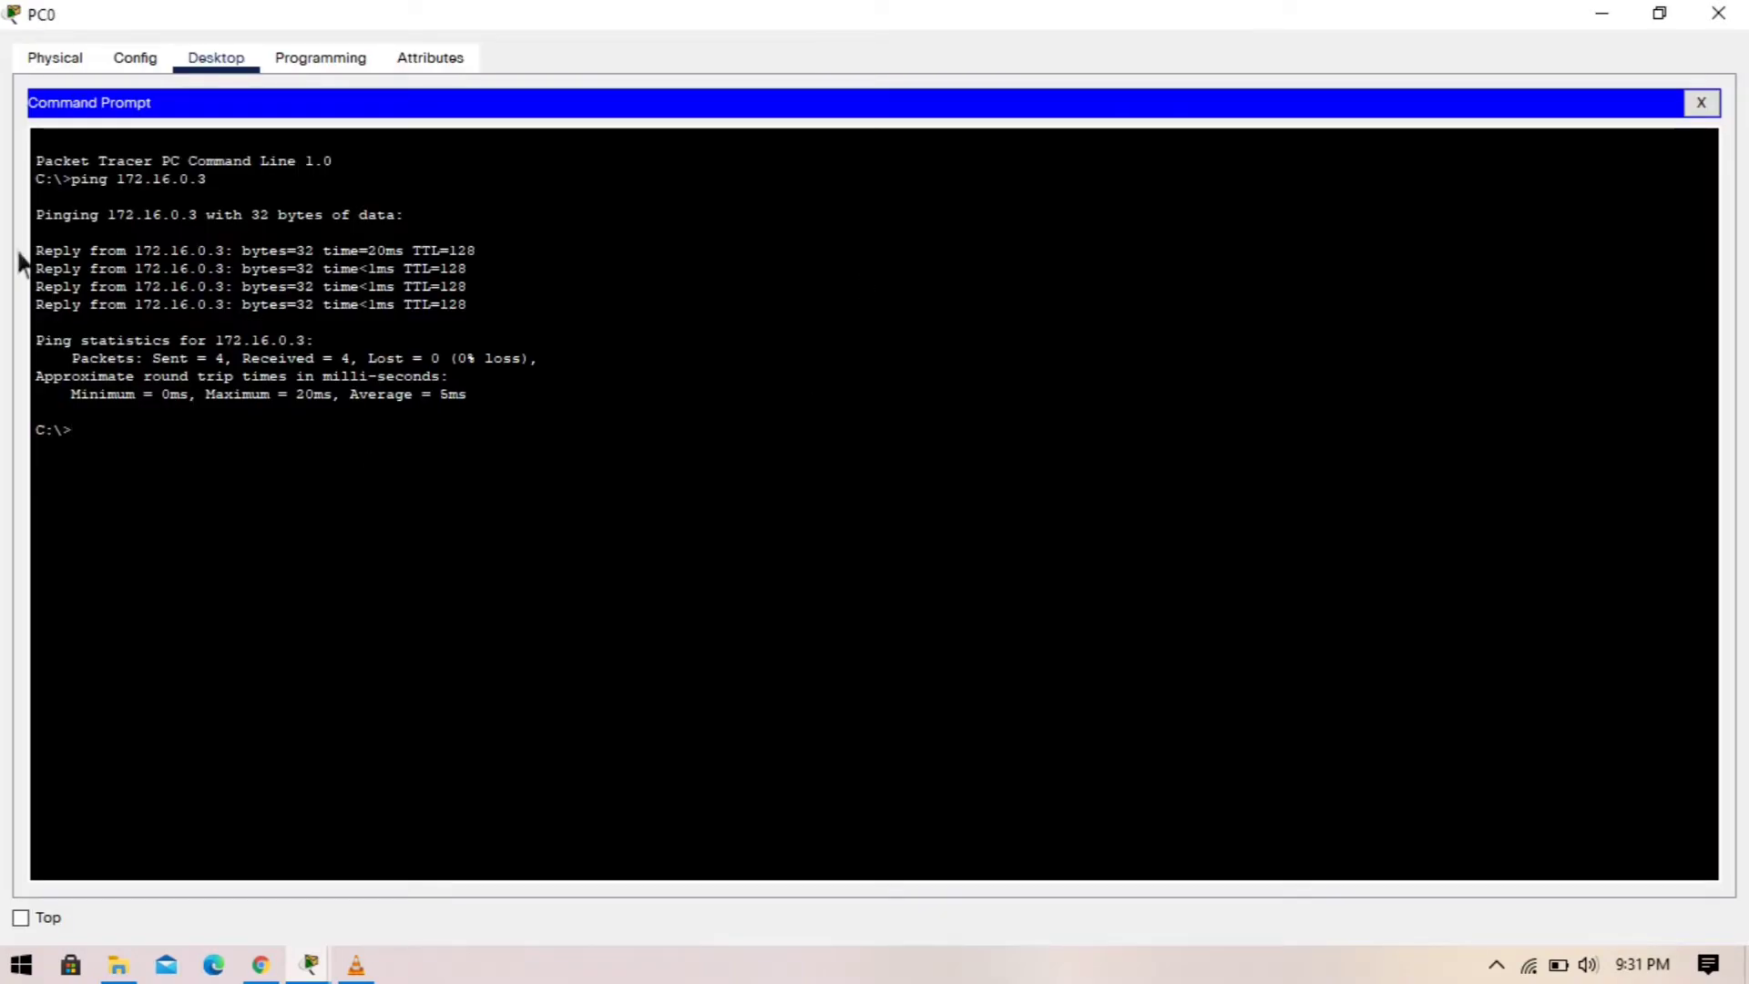
click(1660, 12)
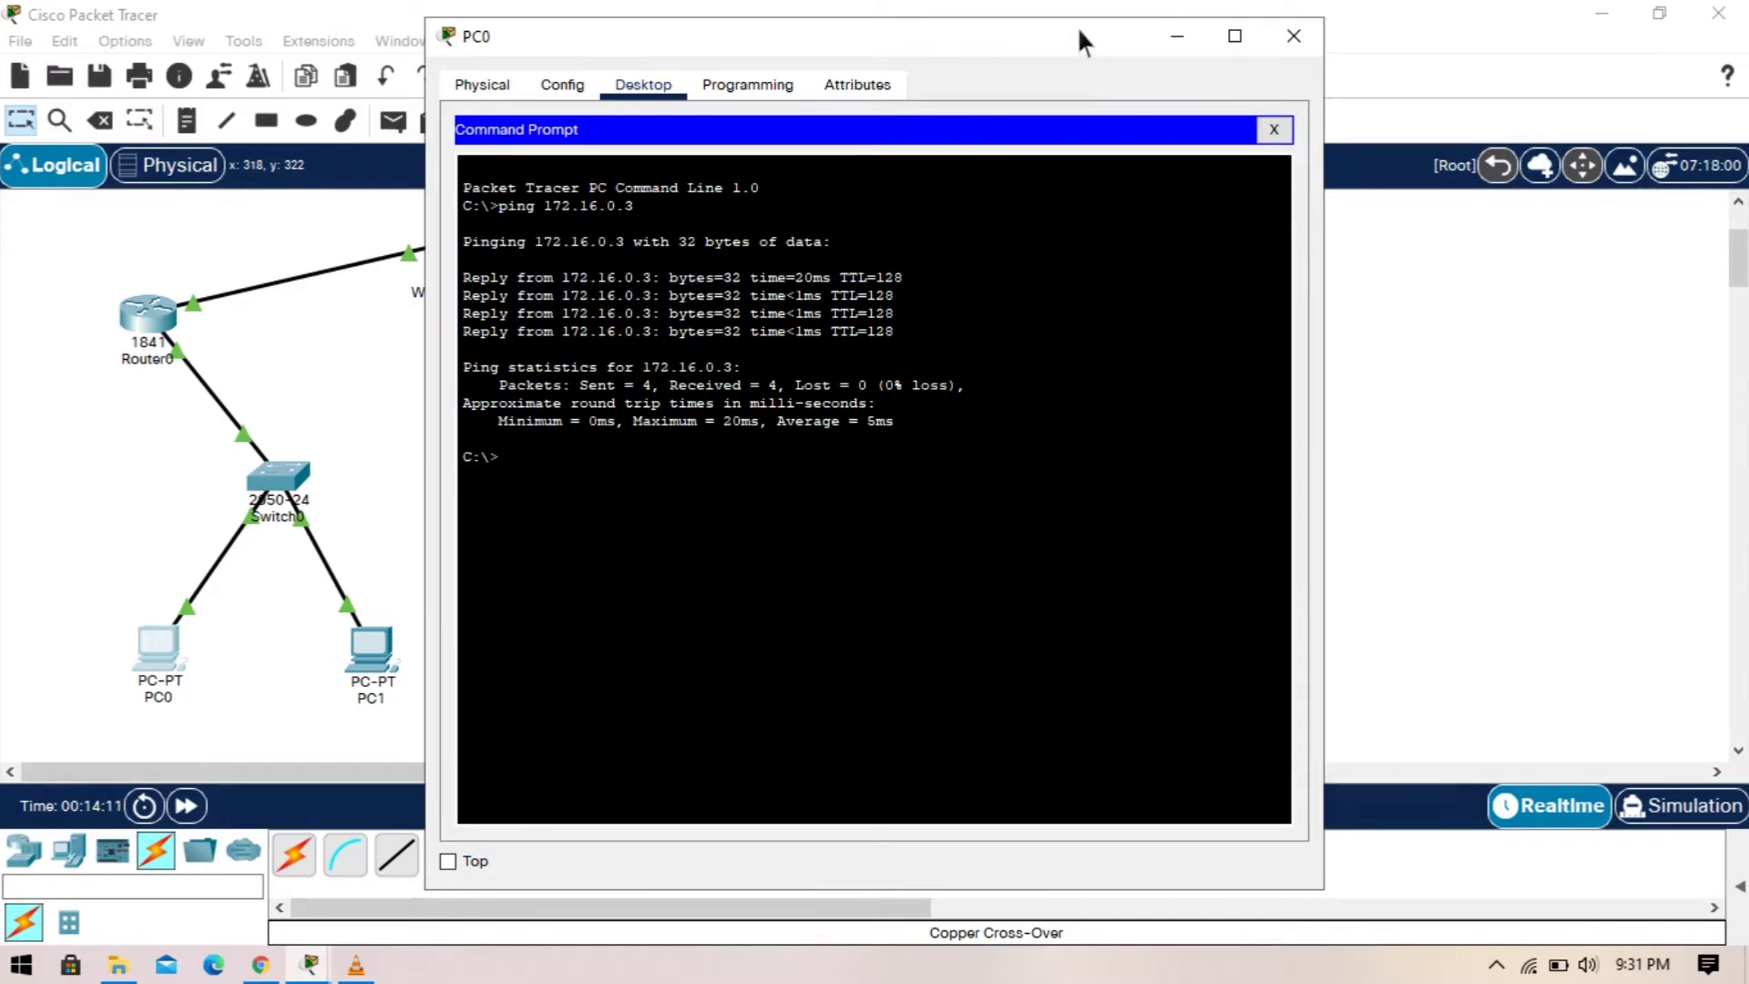
drag(1076, 26, 1501, 205)
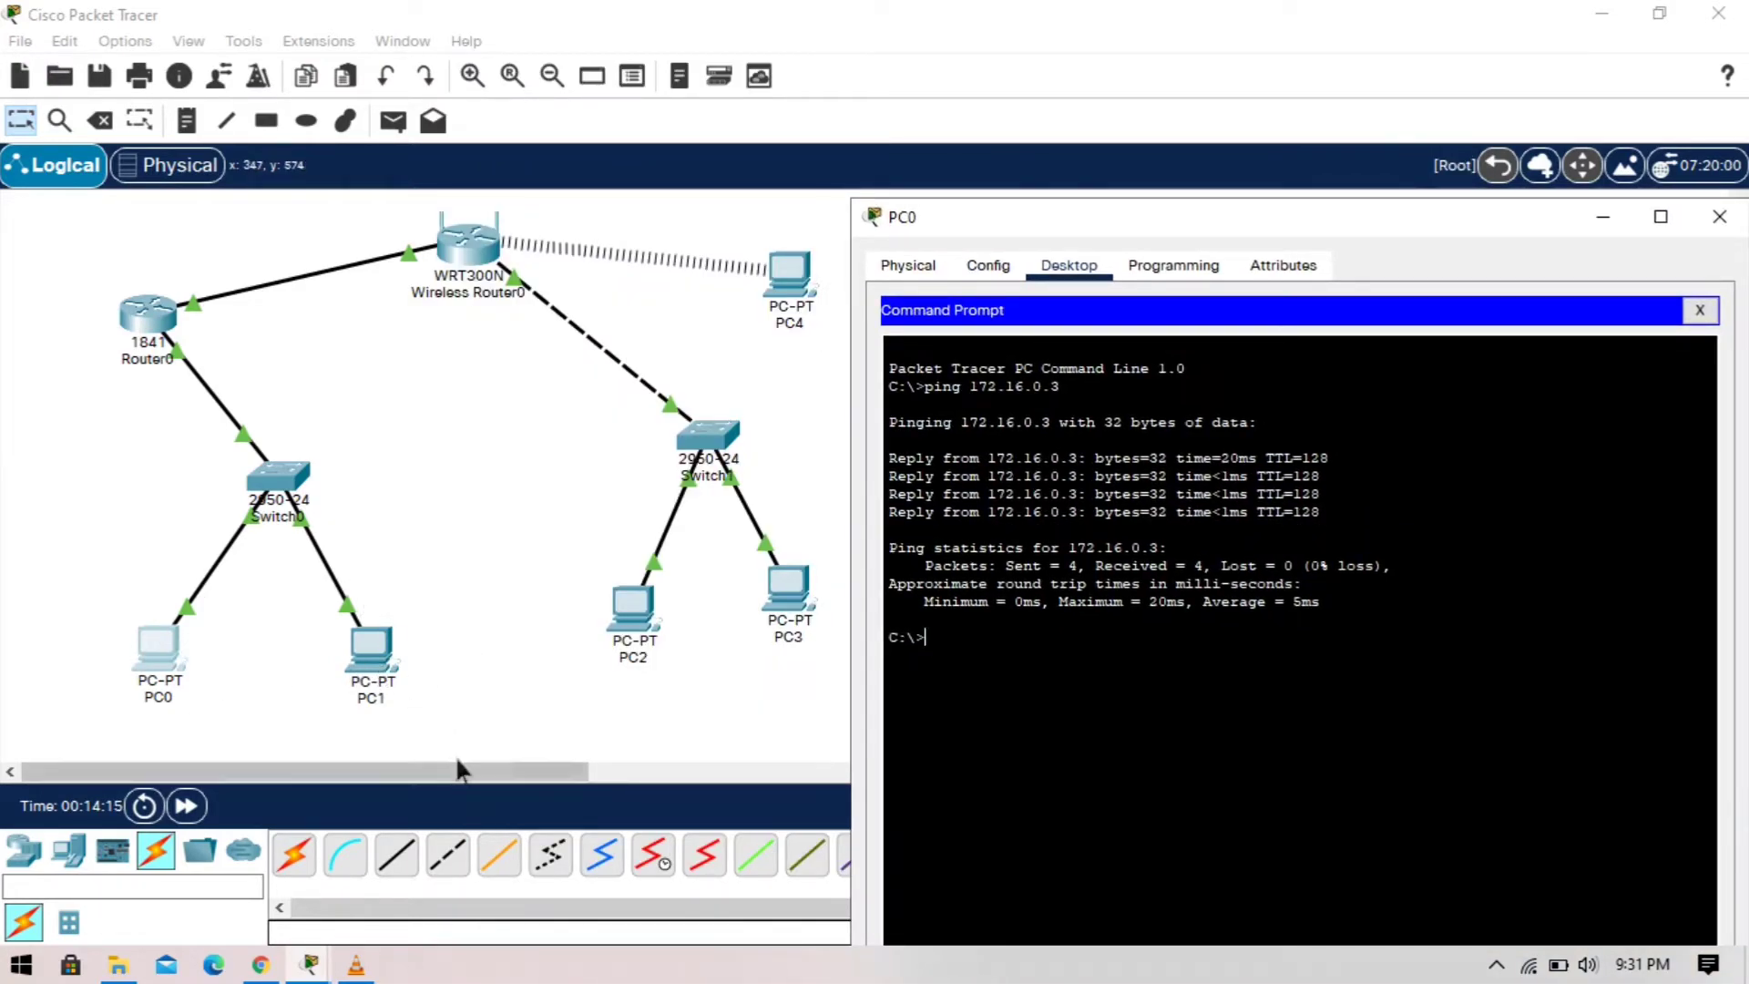
drag(1418, 215, 1144, 207)
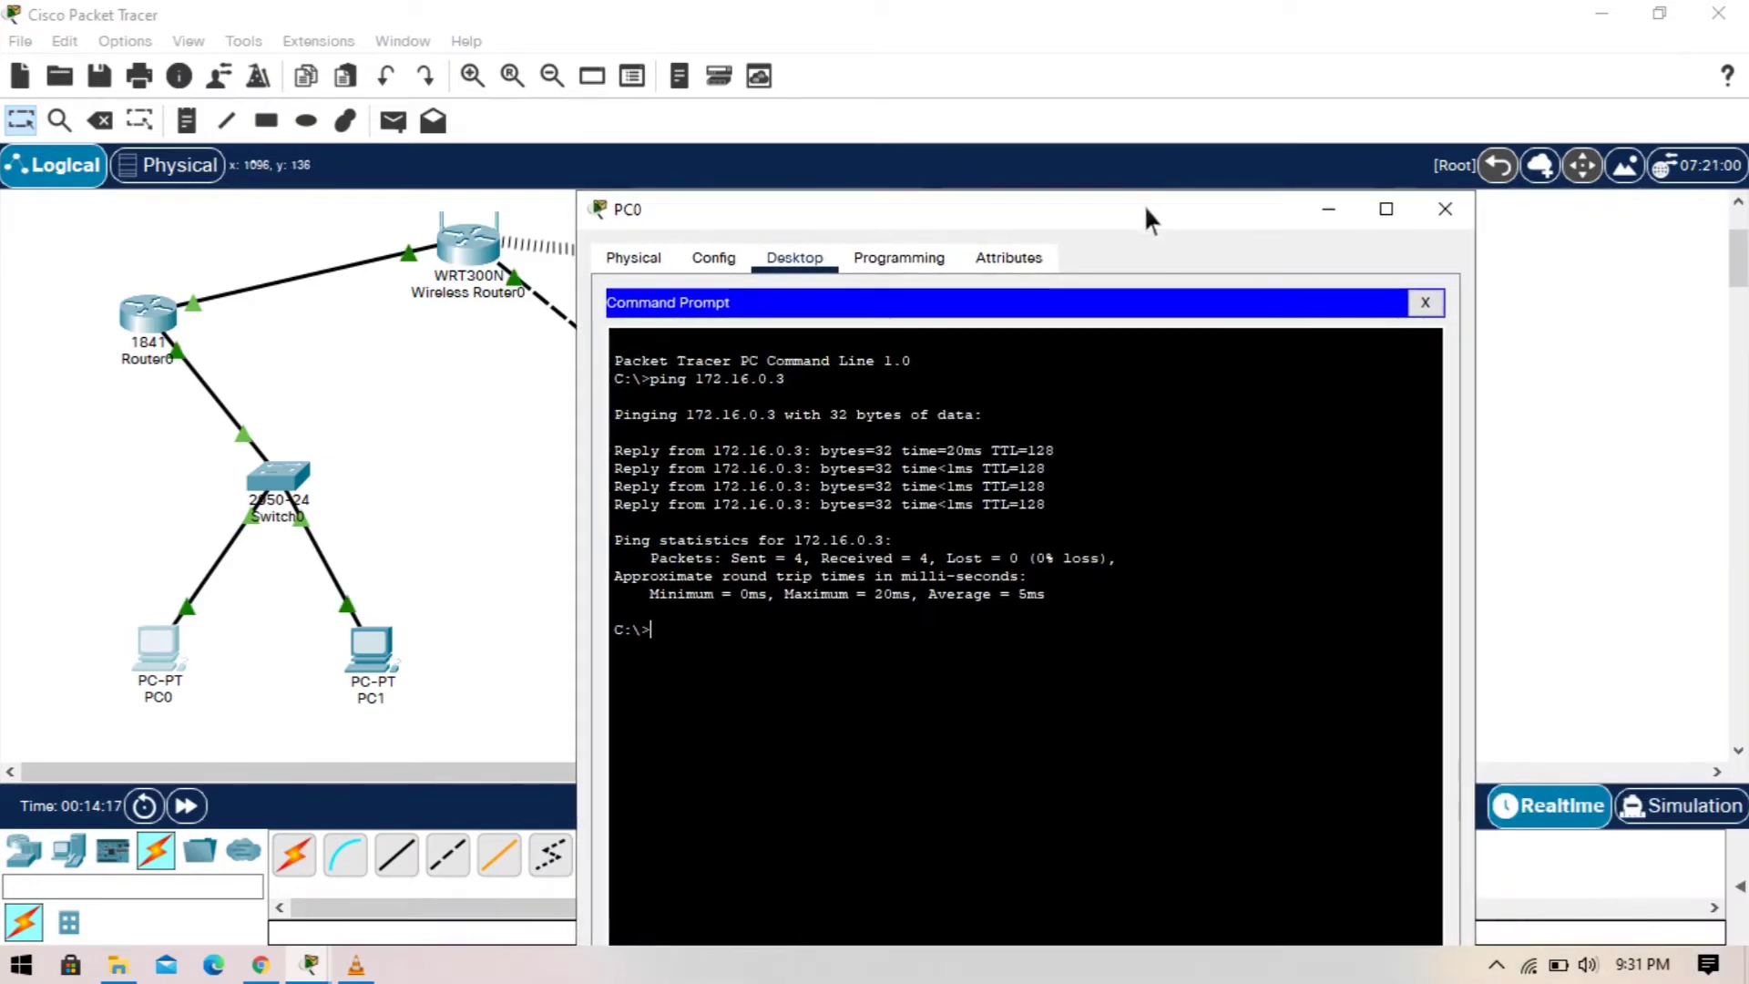
Step: Close PC0's window, run ipconfig in PC2's Command Prompt to check its IPv4 address, and close PC2's window
click(1446, 210)
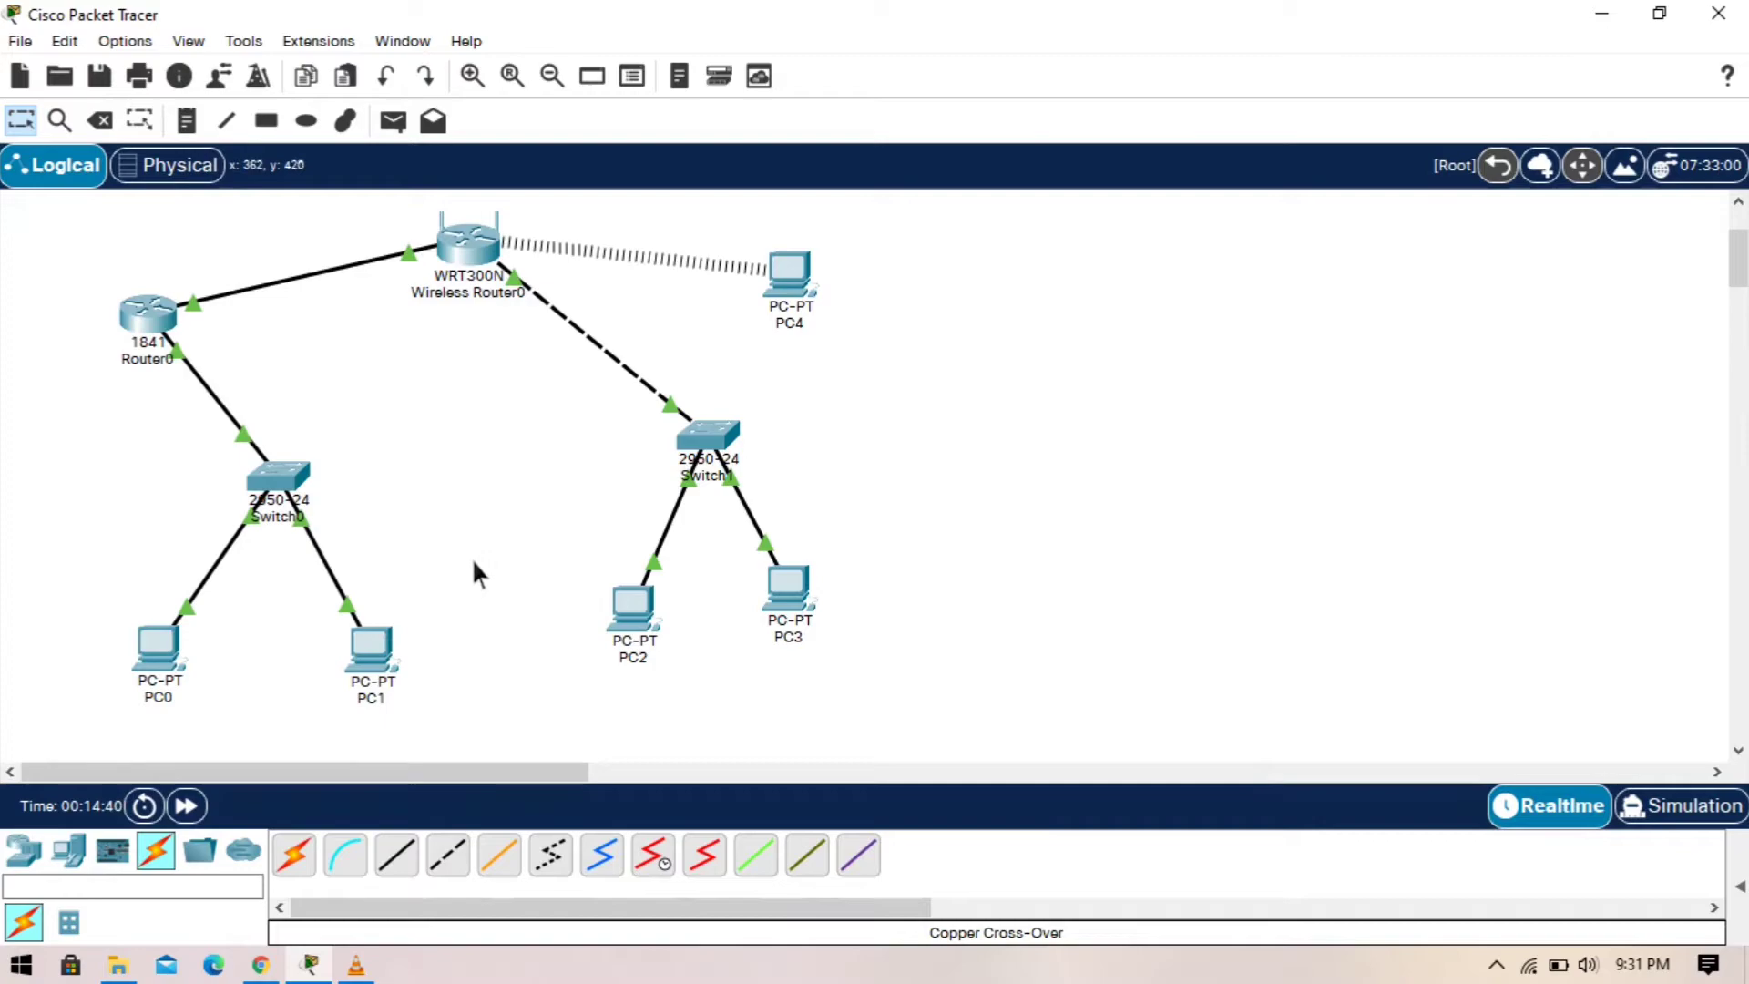
click(650, 603)
click(395, 360)
click(646, 614)
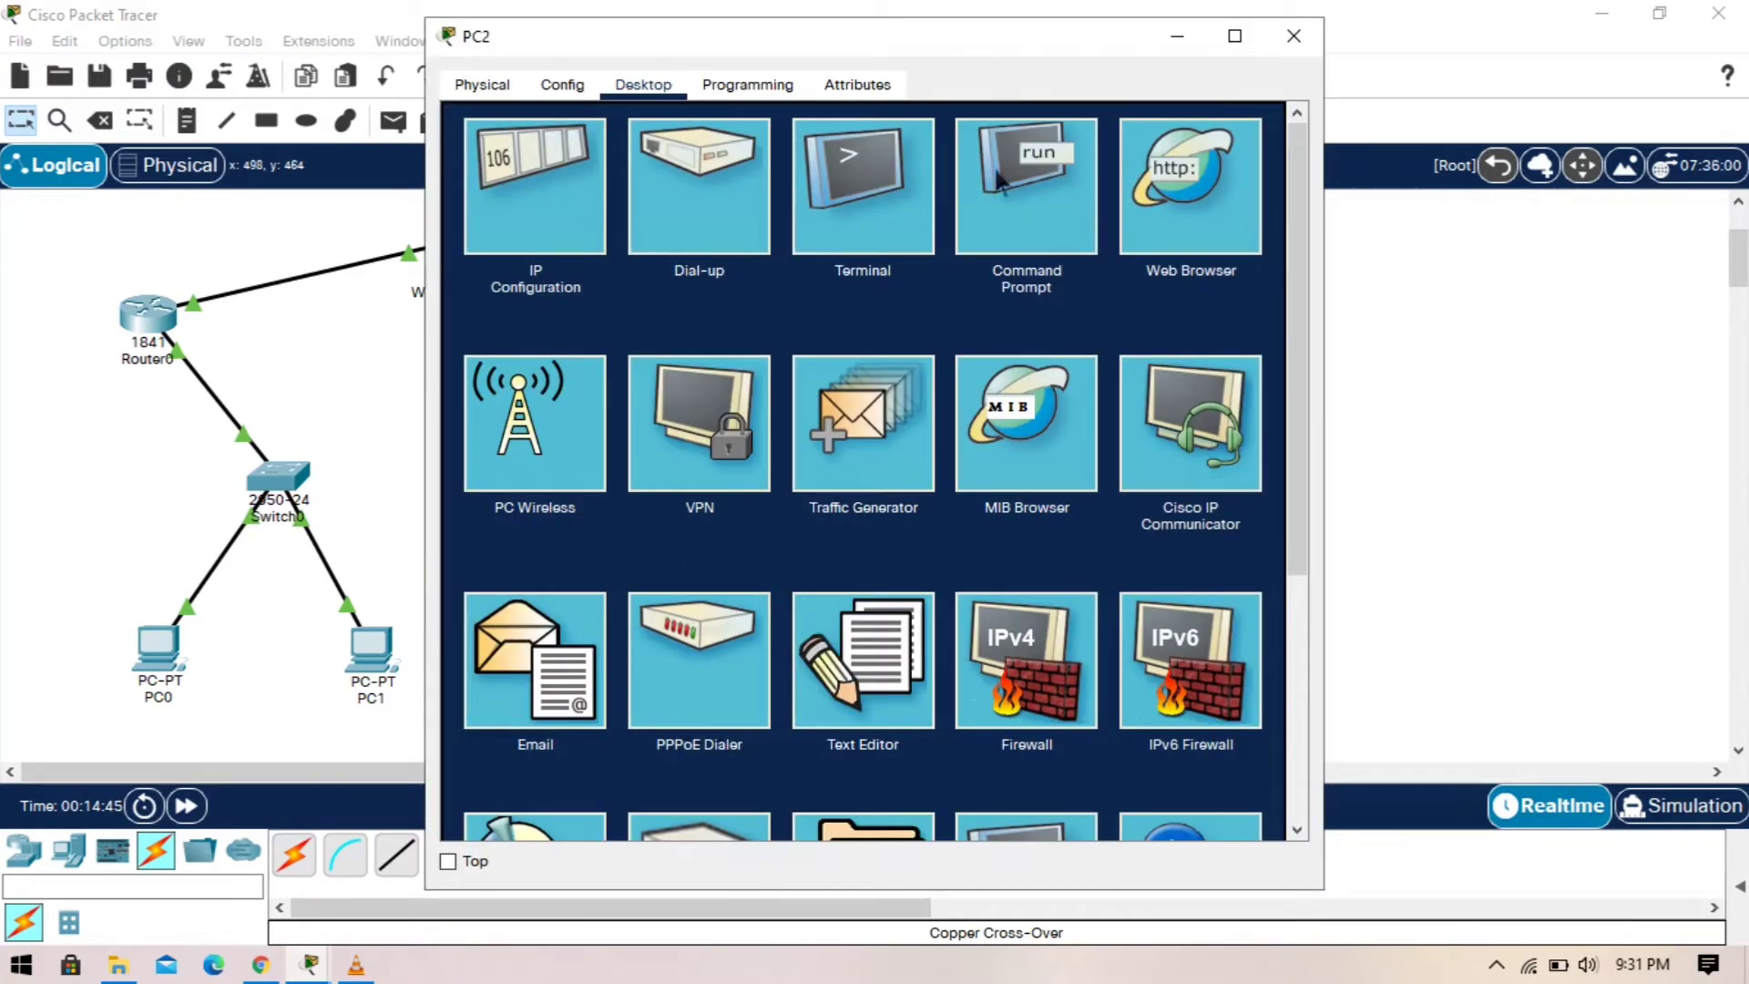
click(978, 211)
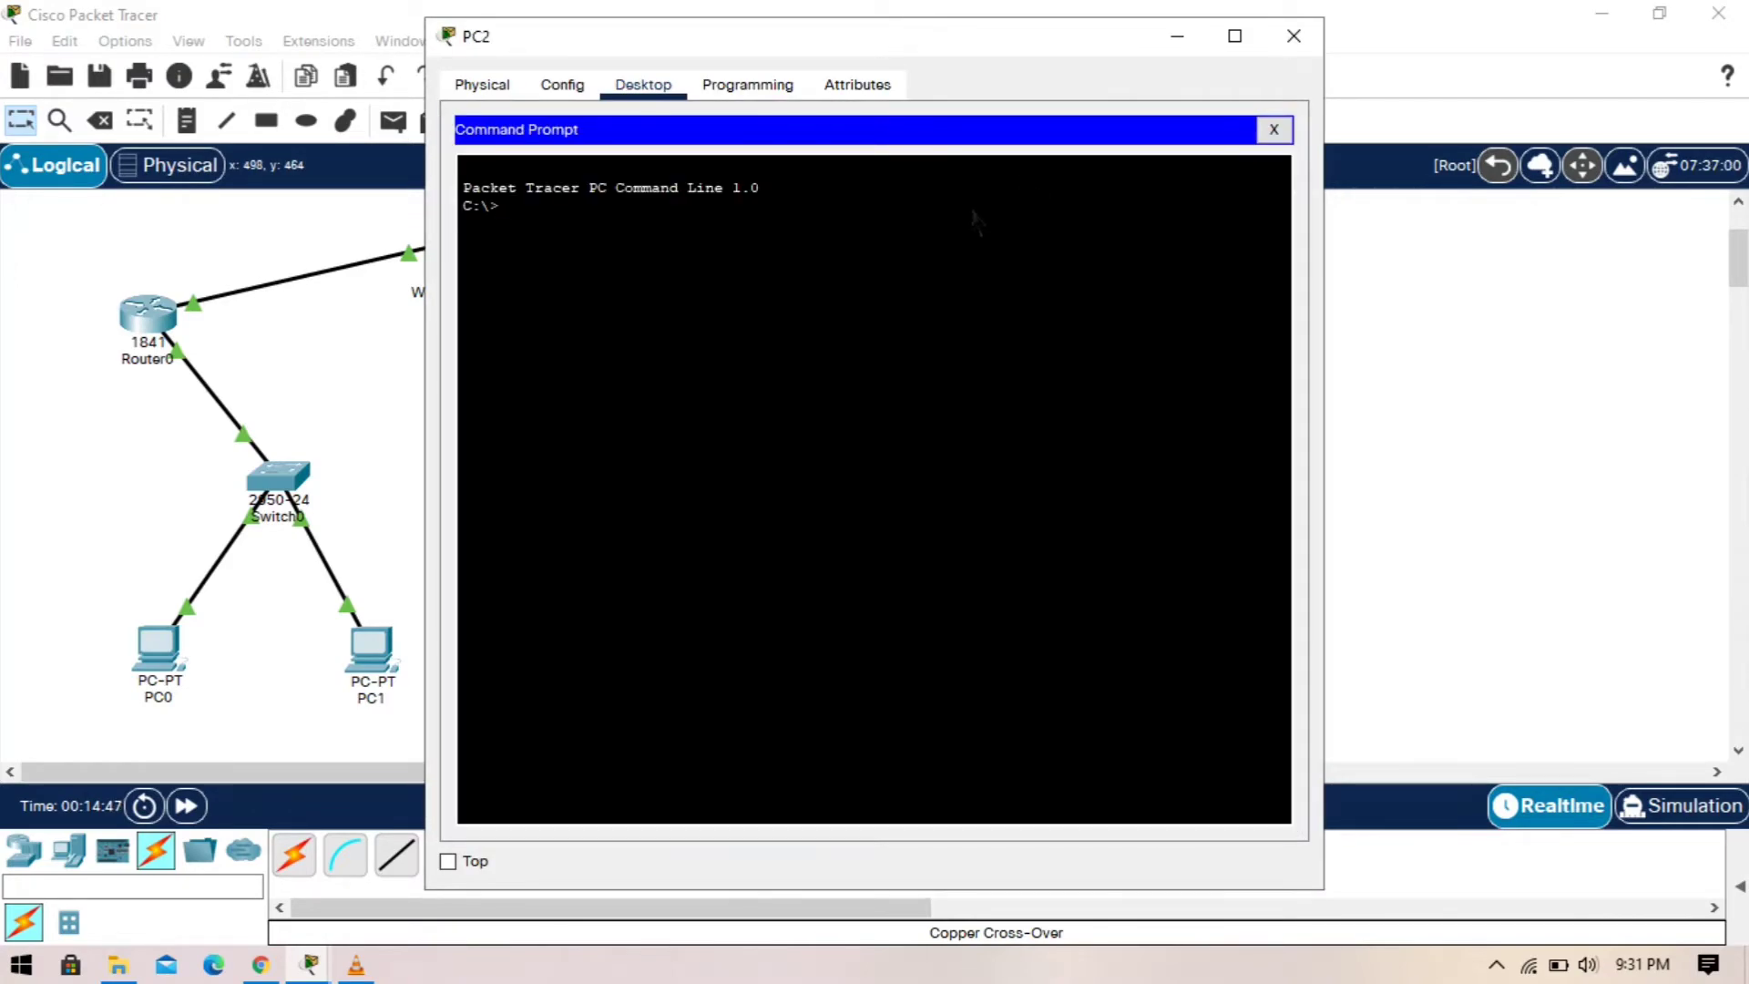
text(ipconfig)
key(Return)
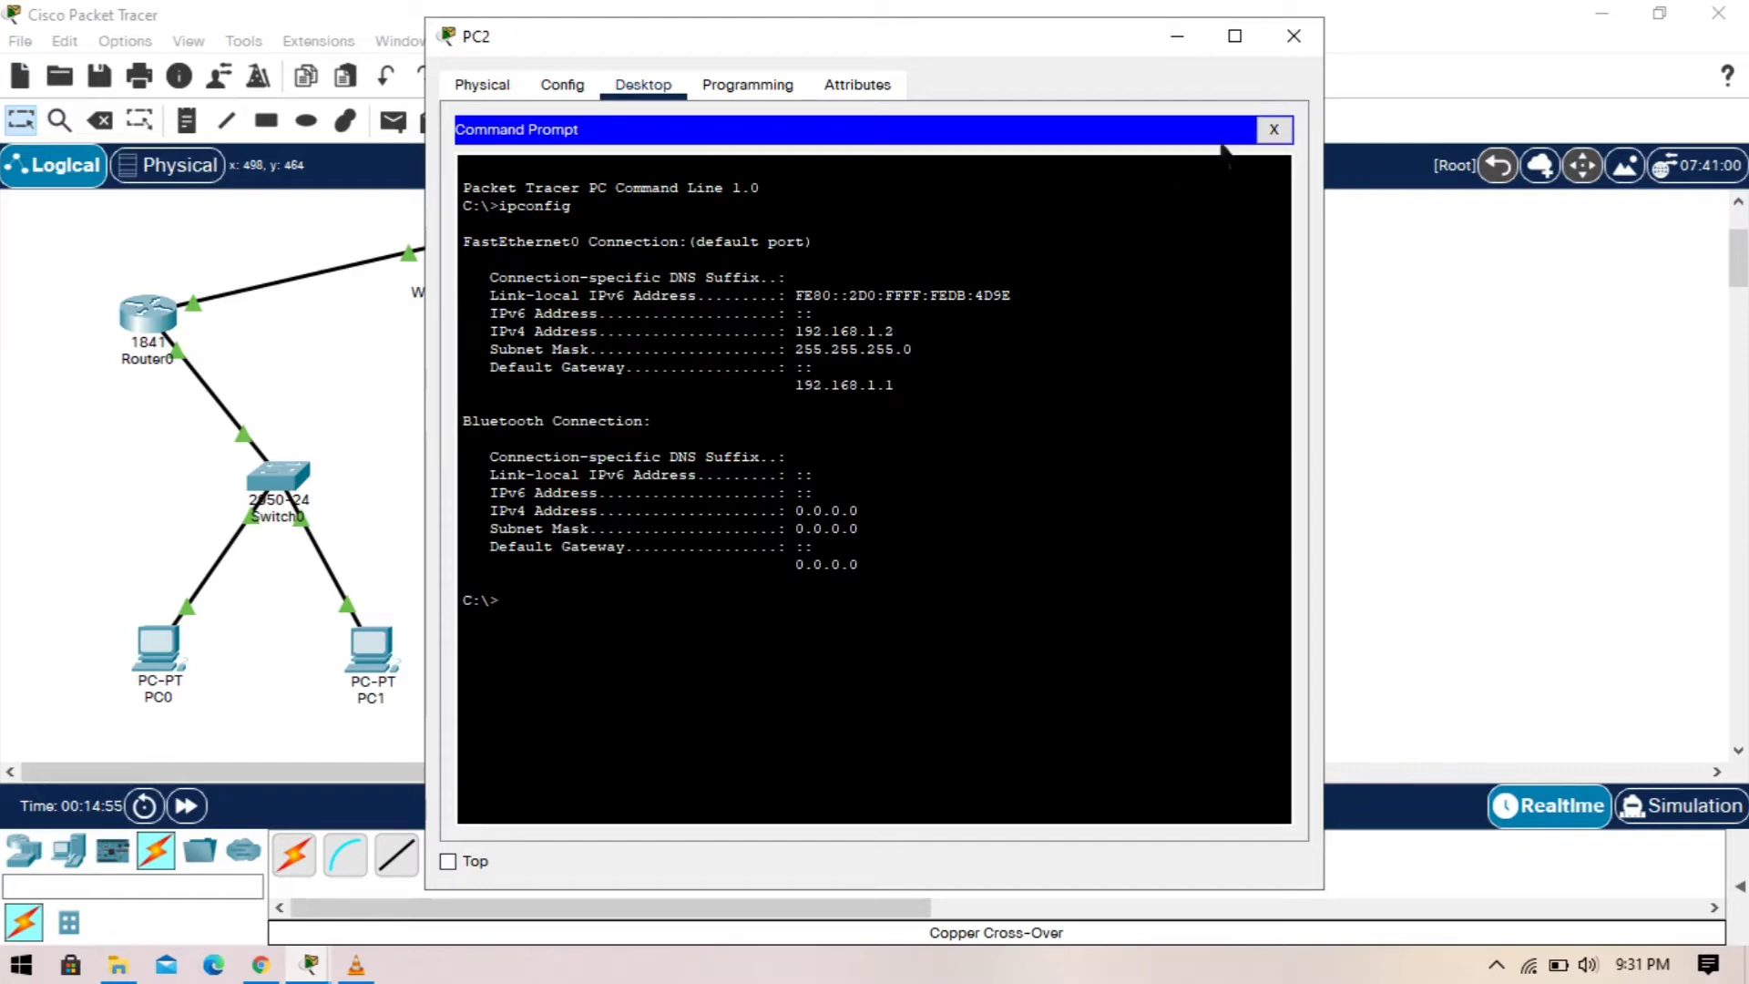
click(1318, 38)
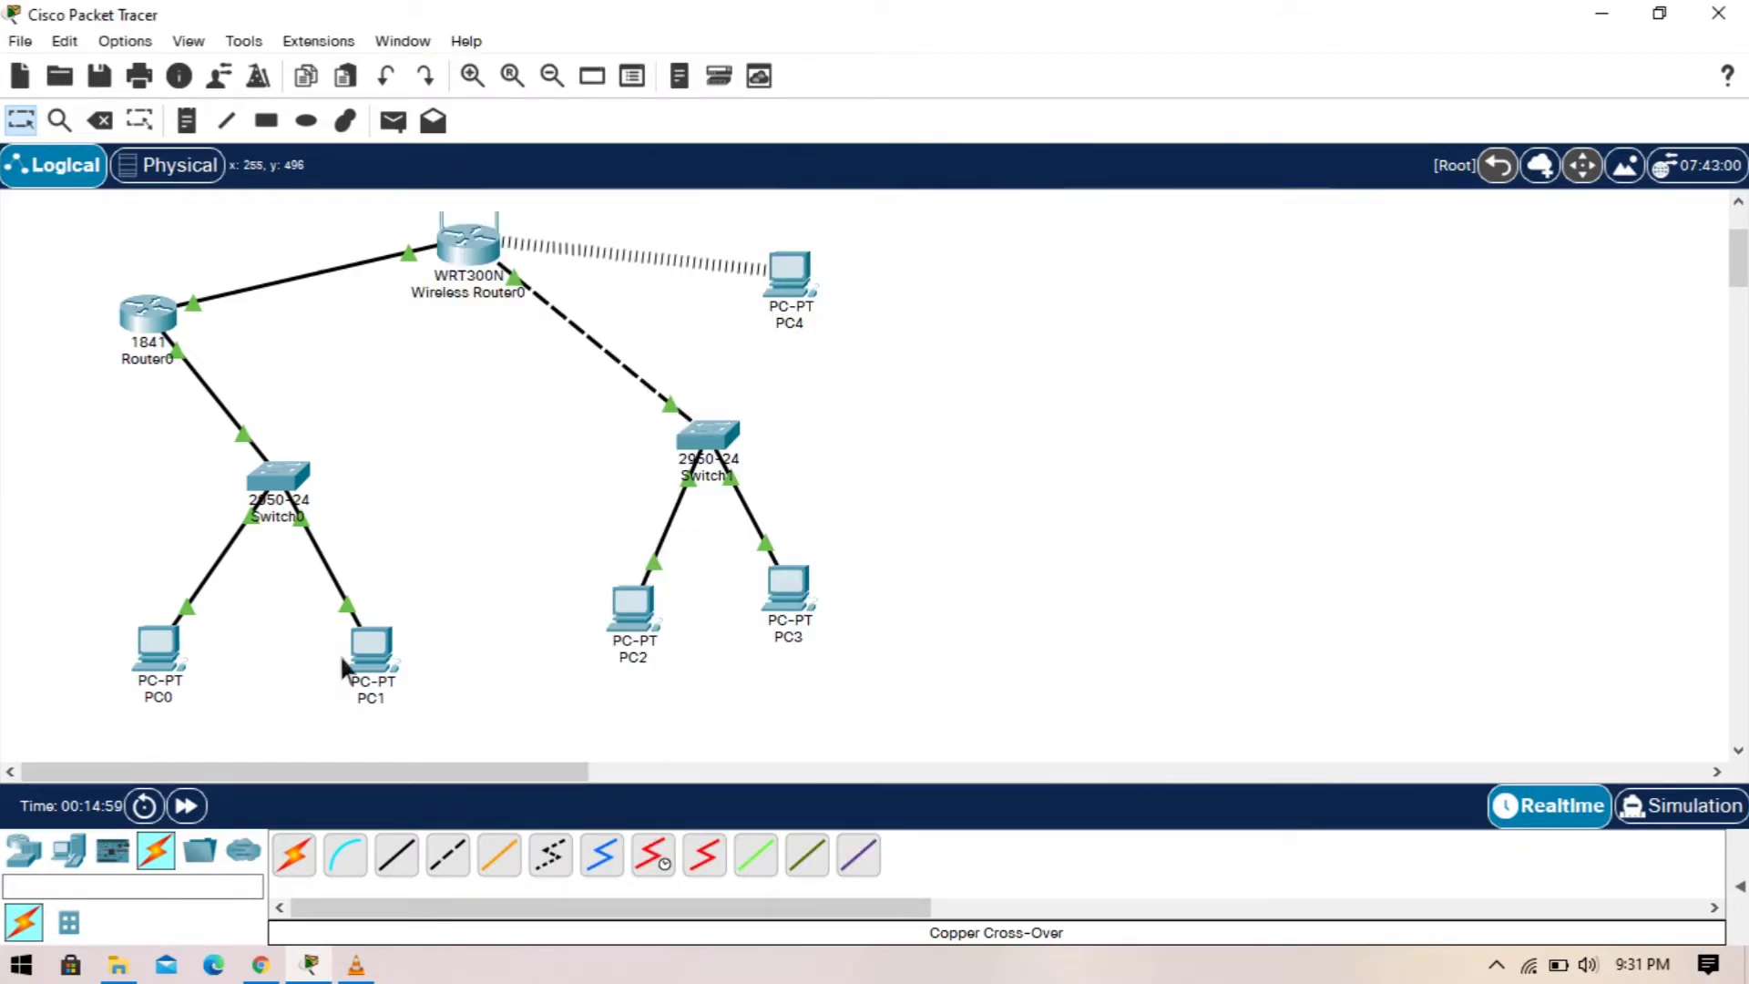
Step: Ping PC2 at 192.168.1.2 from PC1's Command Prompt
click(369, 663)
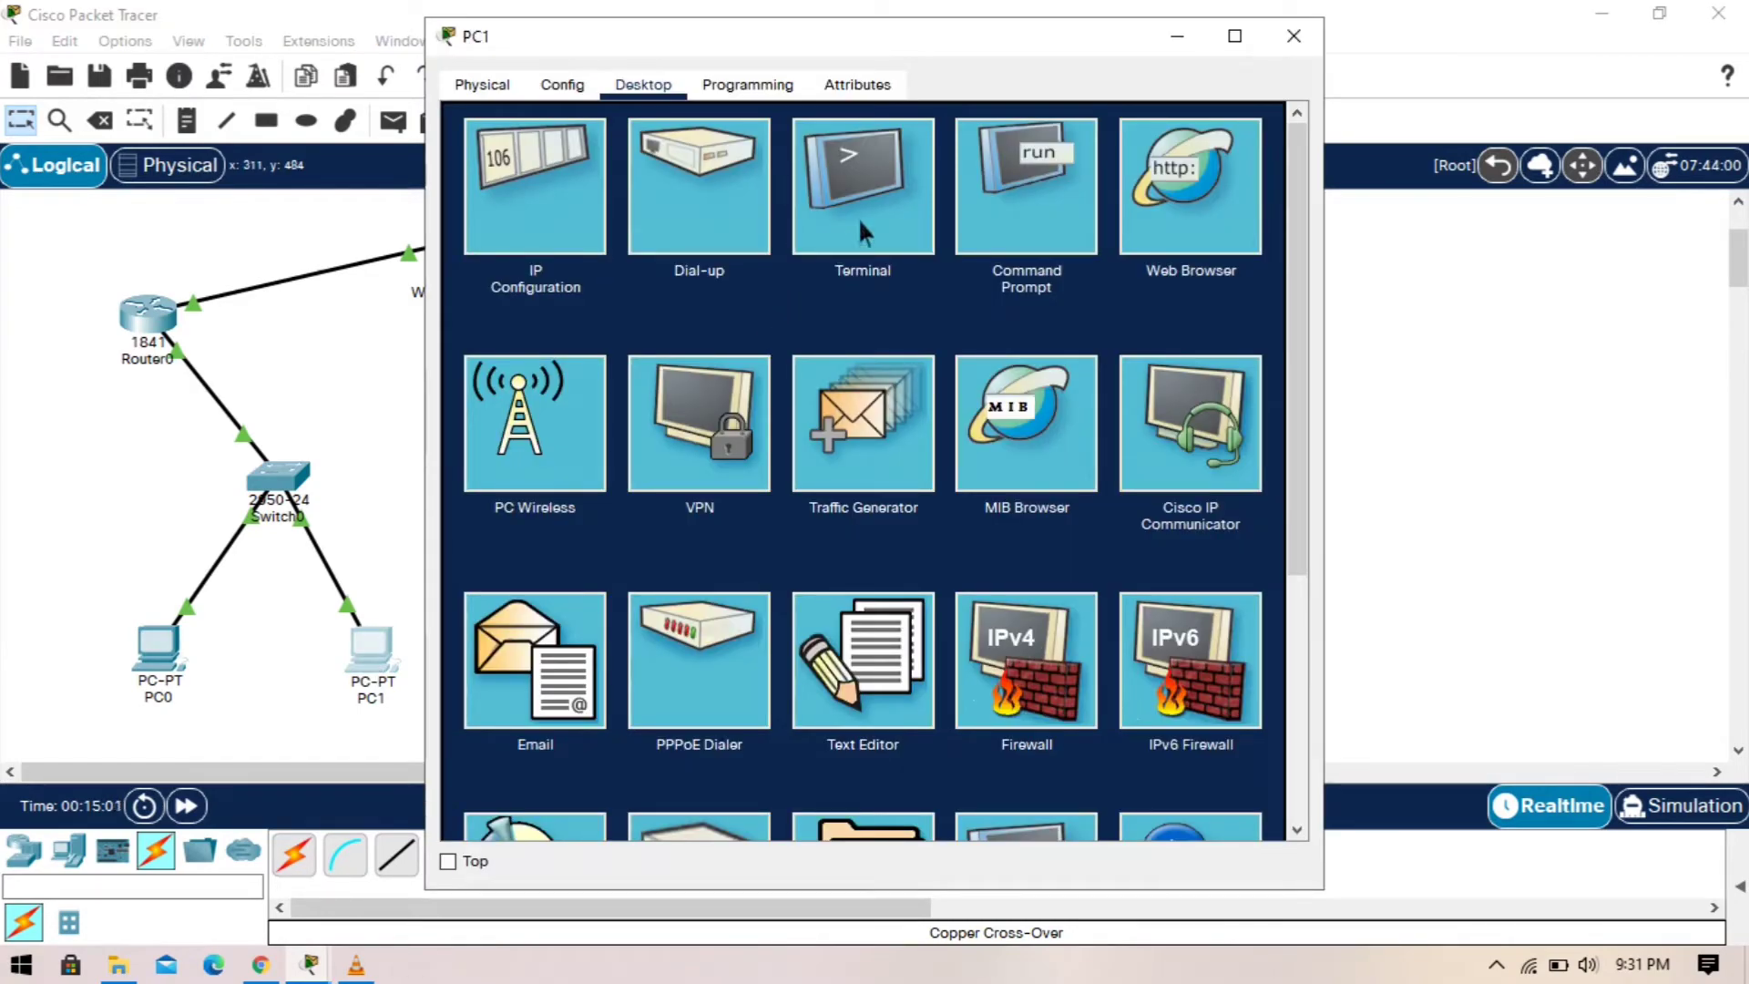
click(1045, 162)
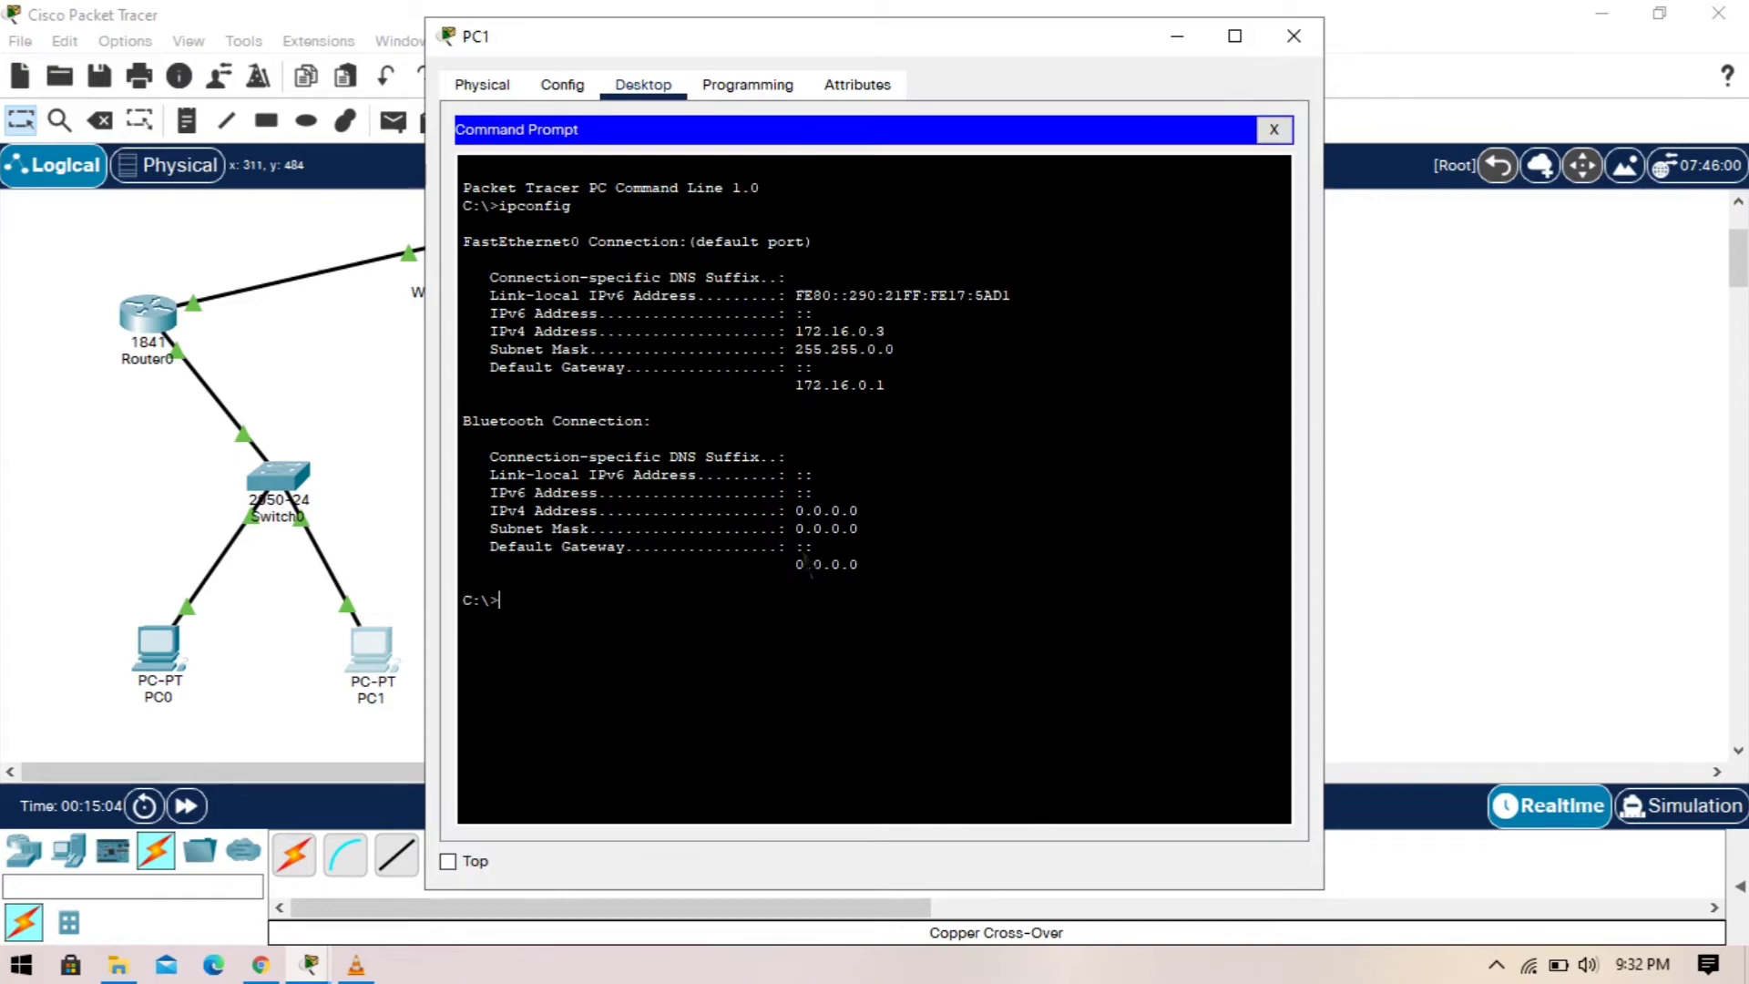
text(ping)
text(192.168.)
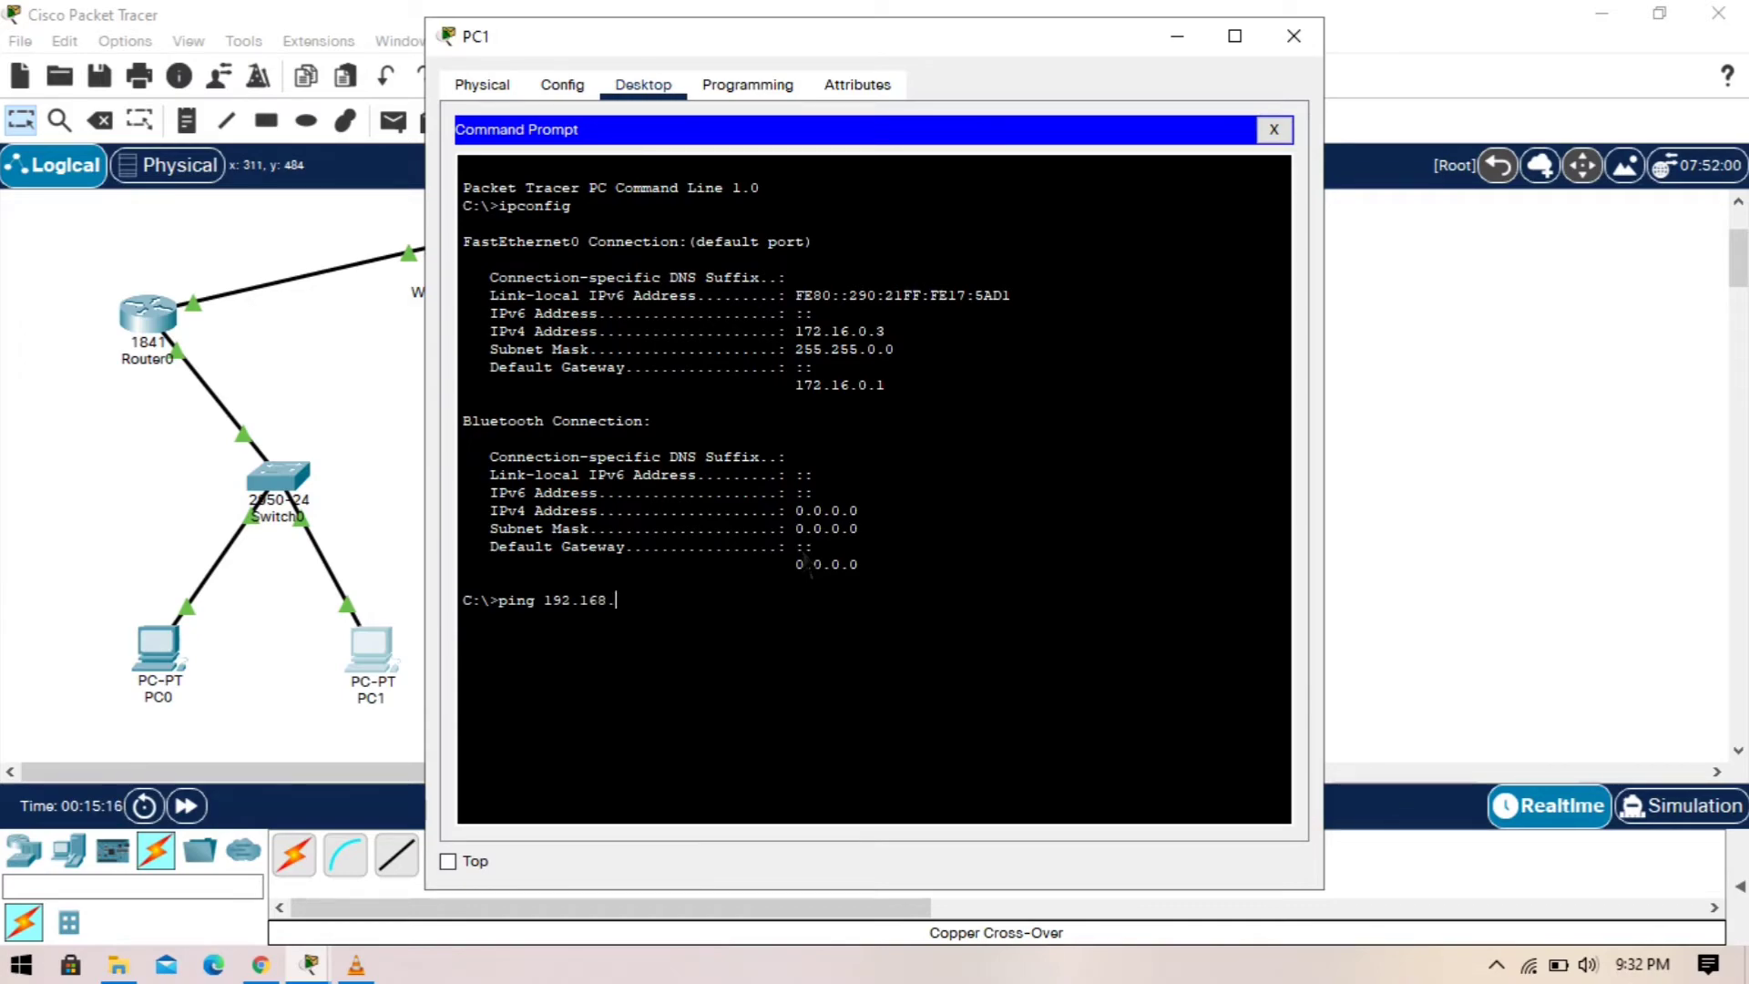
text(1.2)
key(Return)
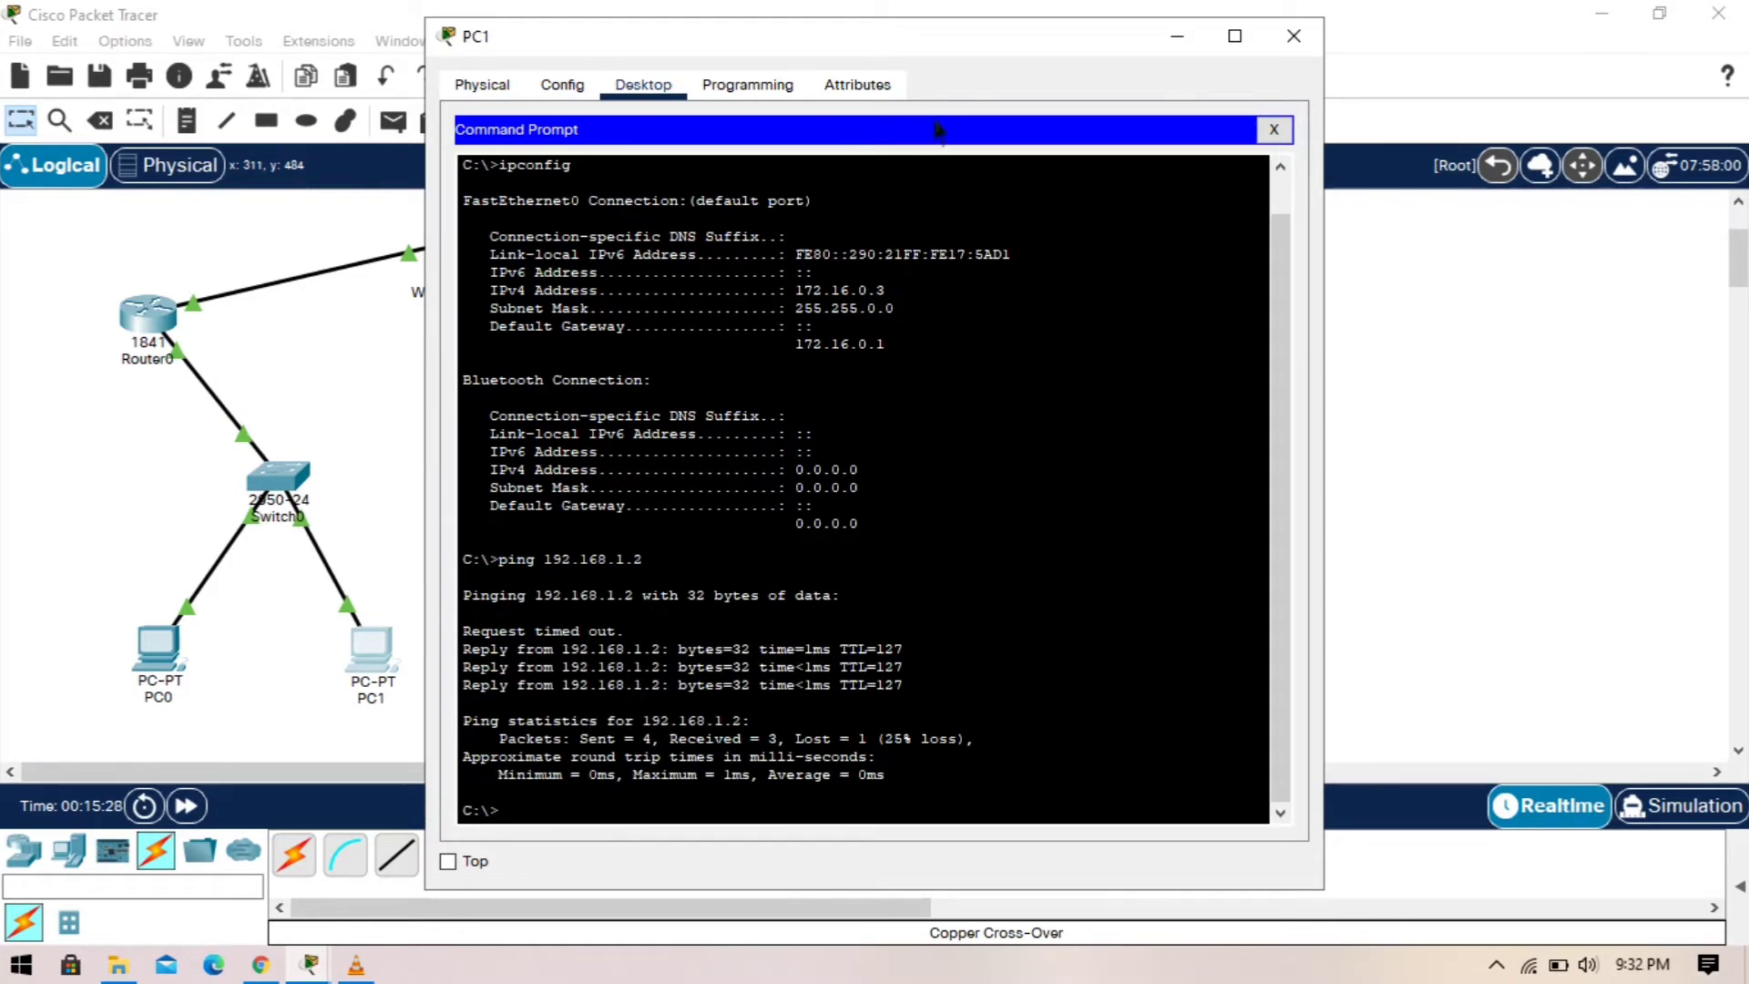
Step: Inspect the ping replies in PC1's maximized window, repeat the ping to 192.168.1.2, and restore and minimize the window
drag(985, 40, 1014, 3)
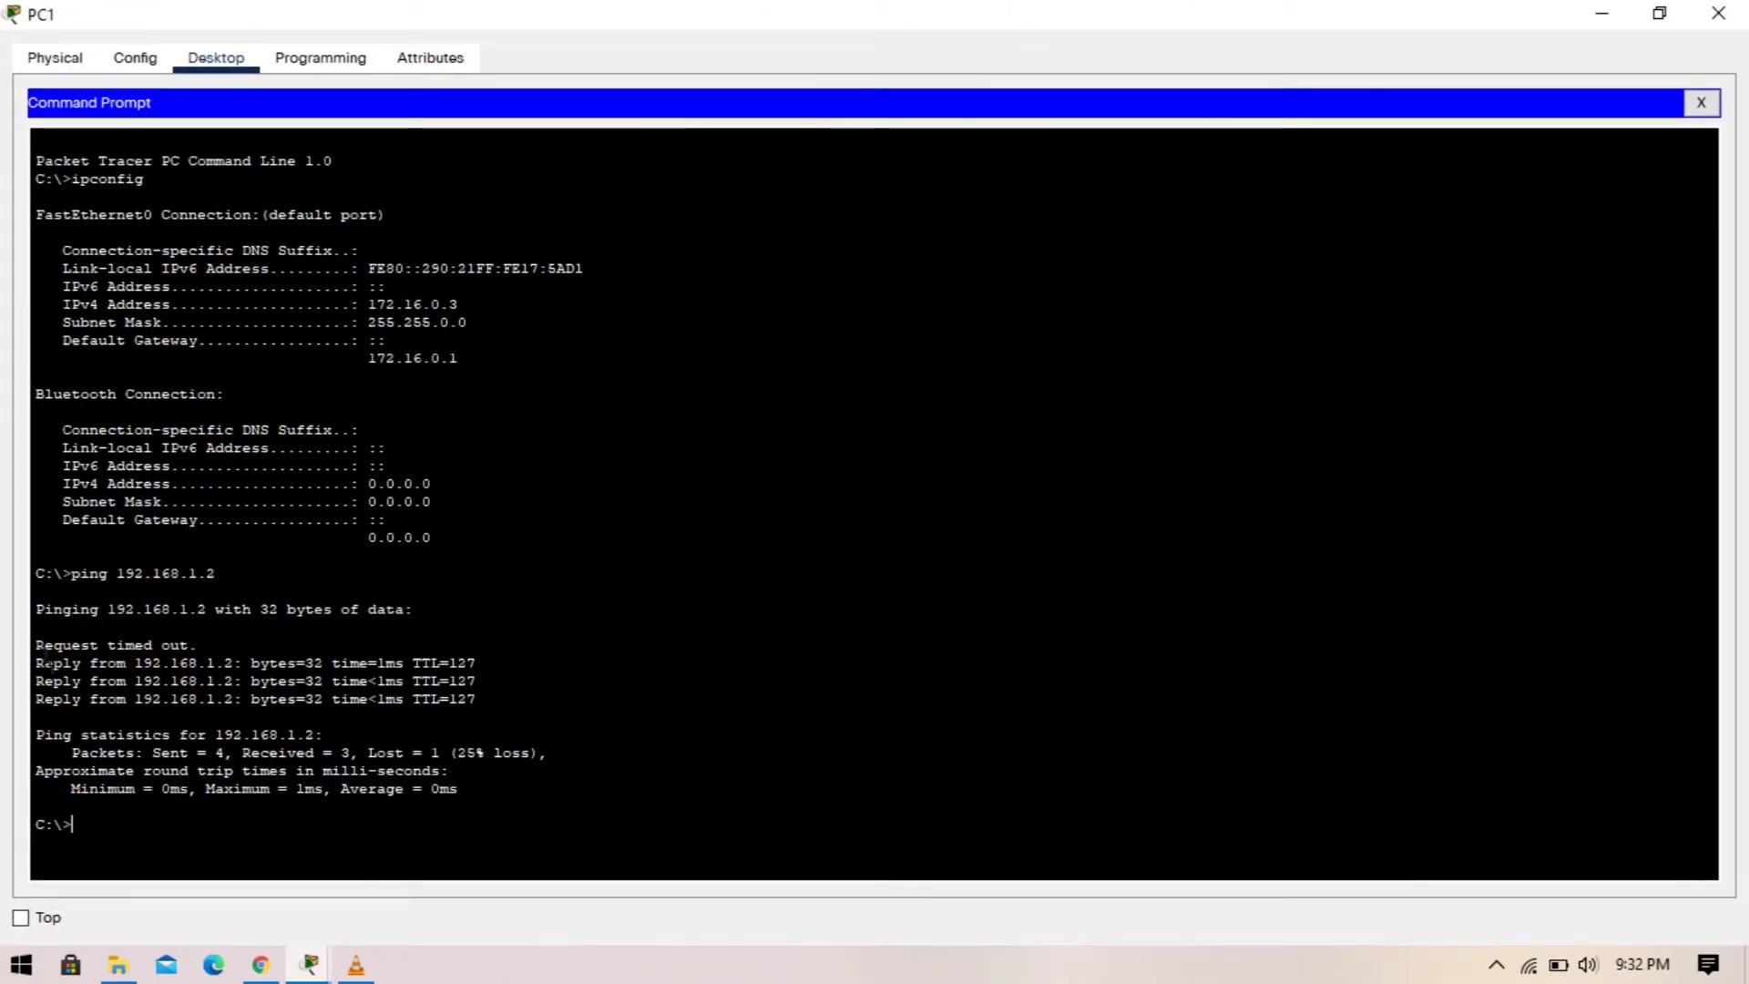
drag(36, 643, 224, 647)
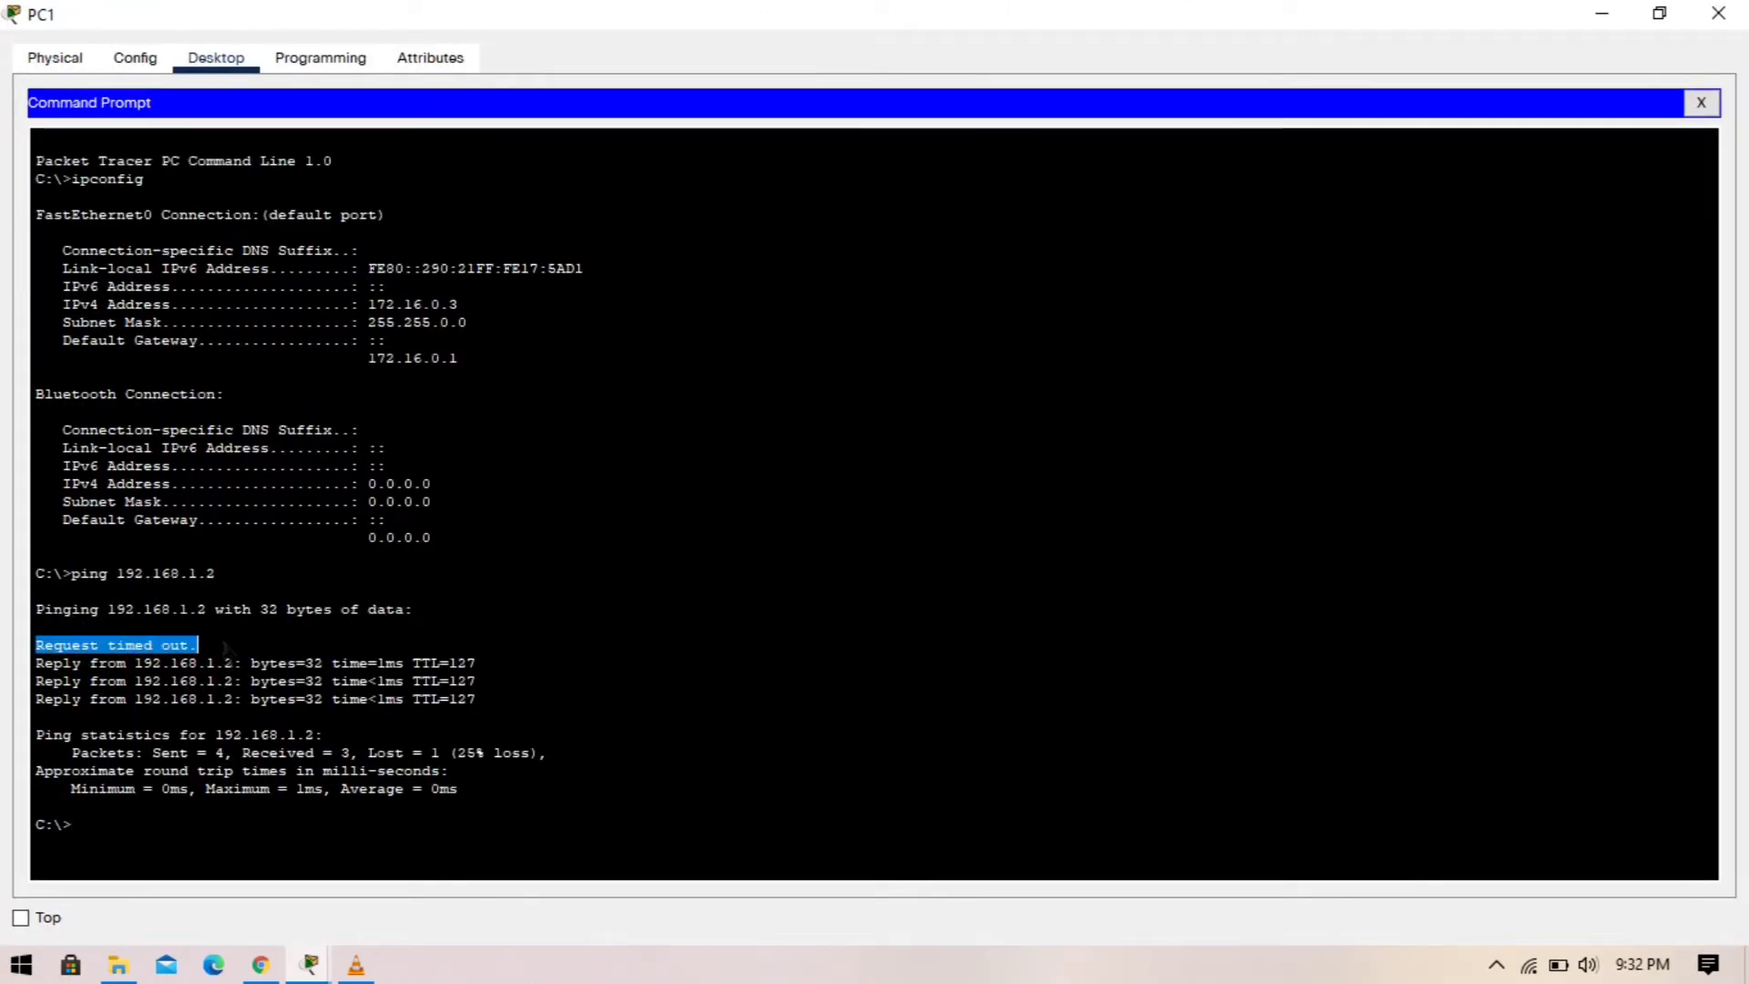
click(224, 645)
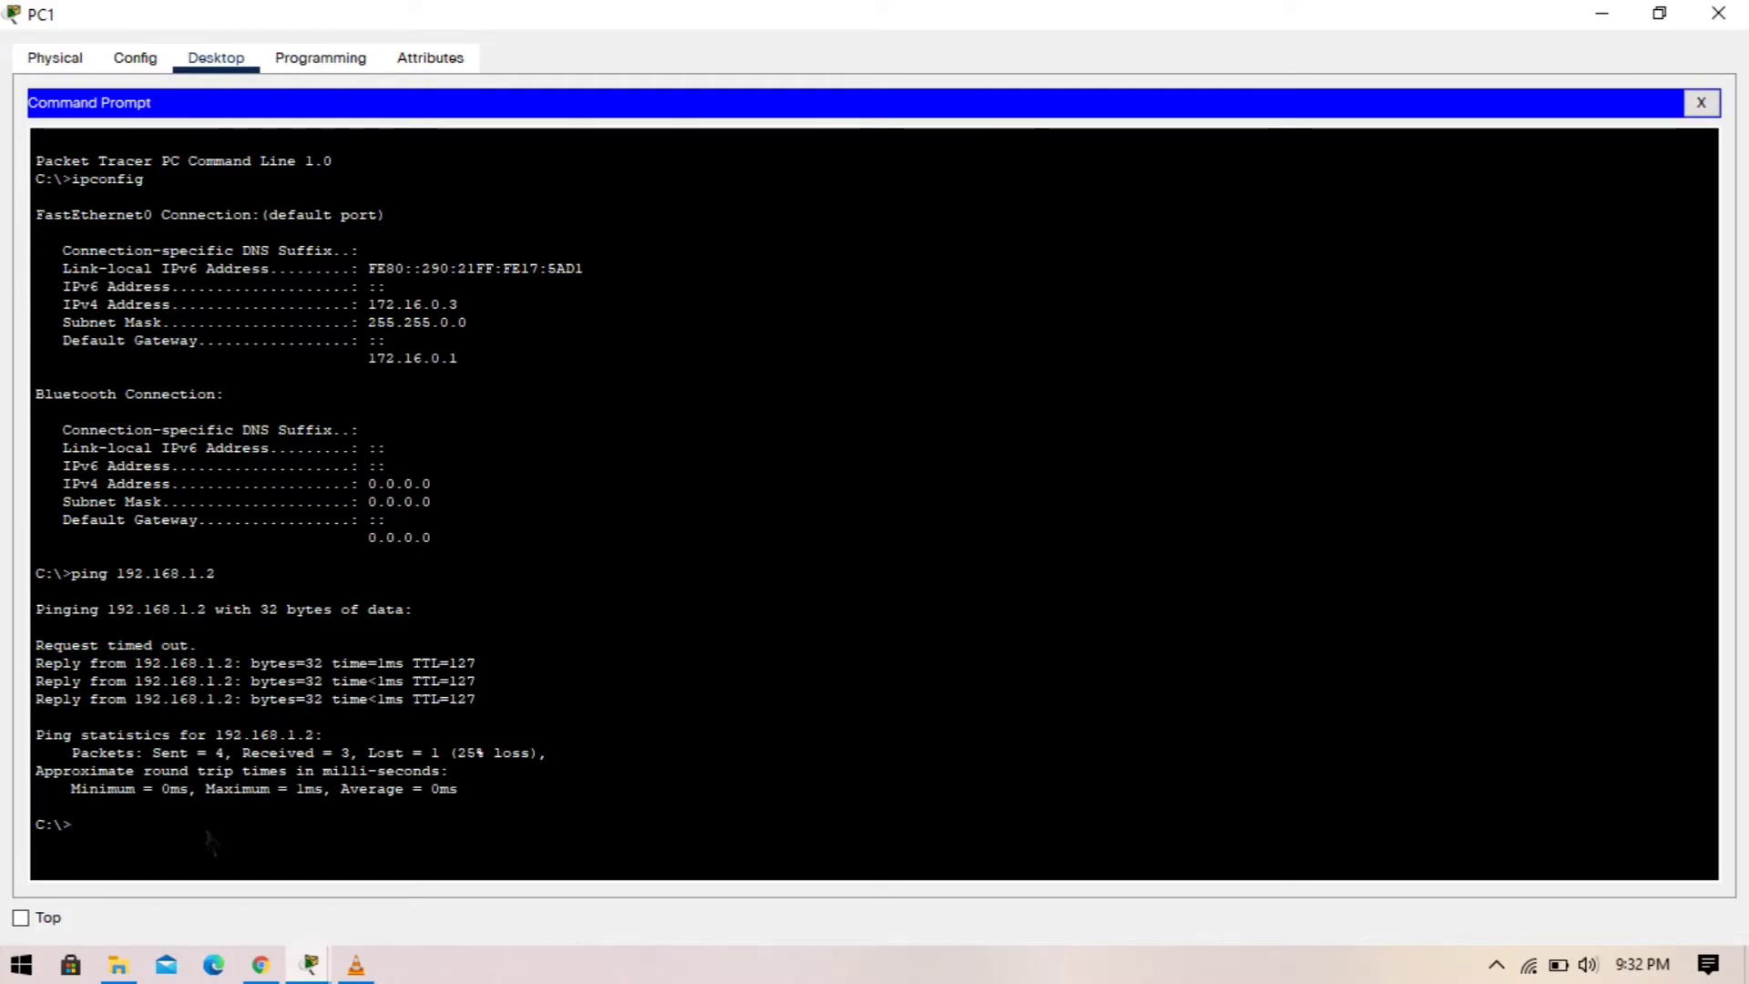
key(Up)
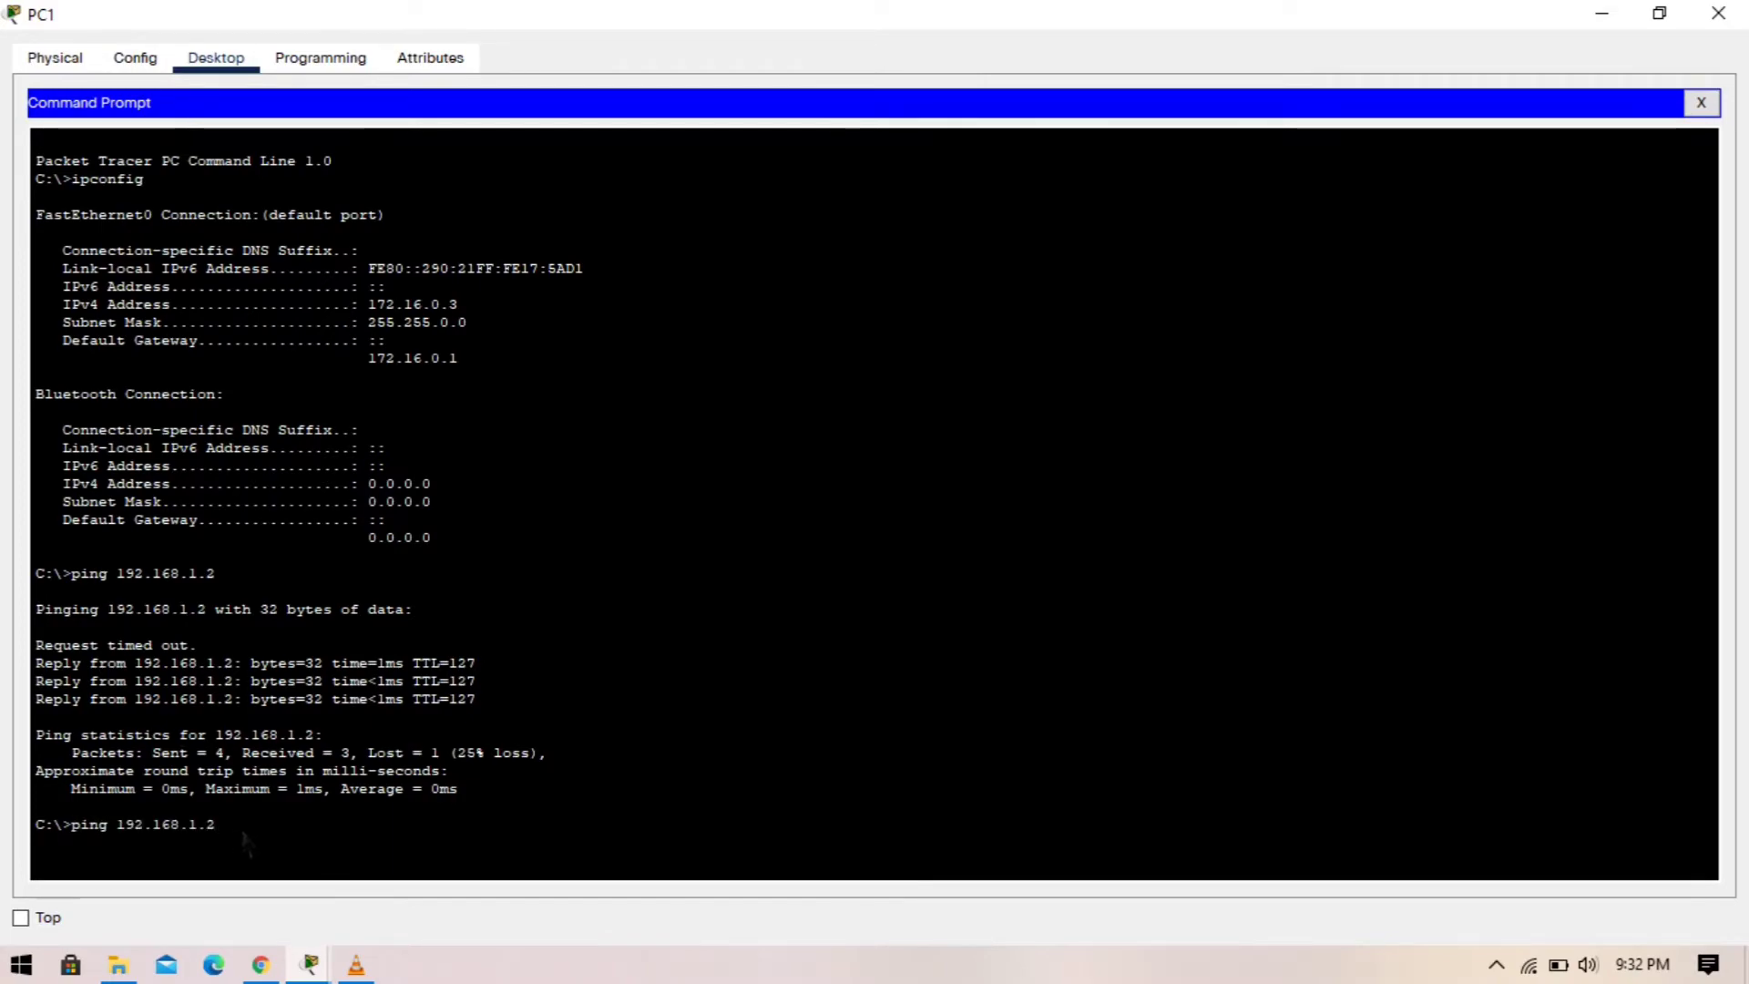
key(Return)
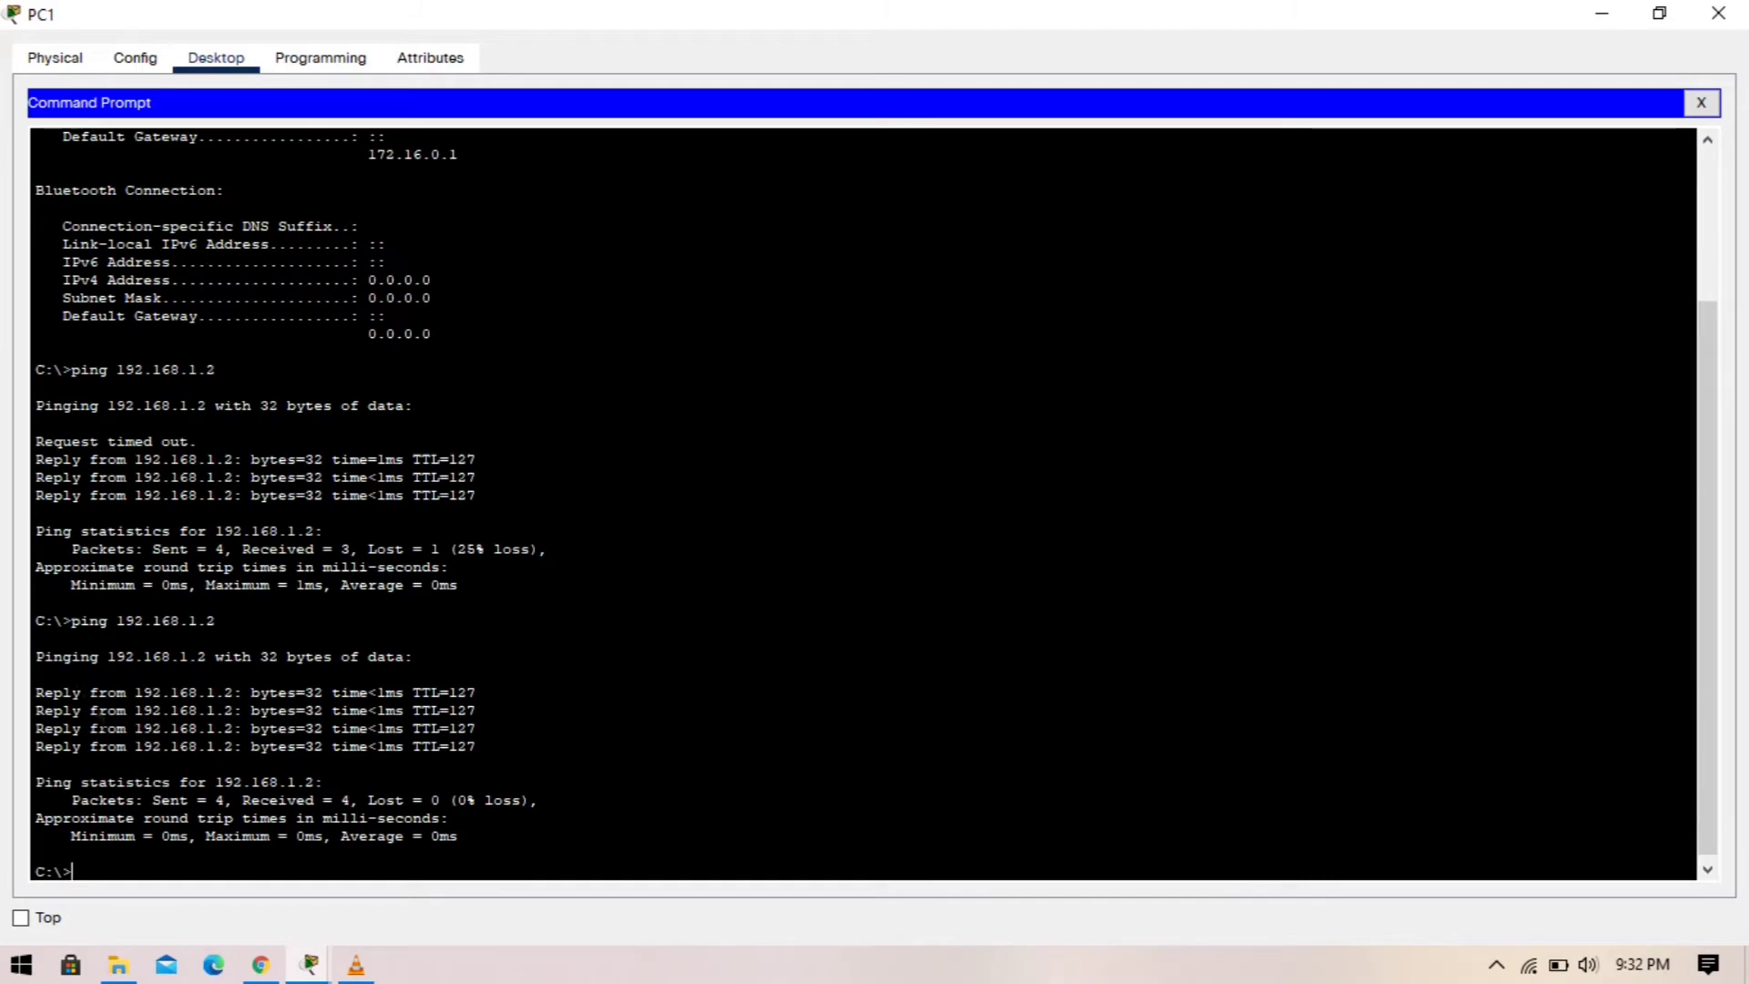
click(1658, 13)
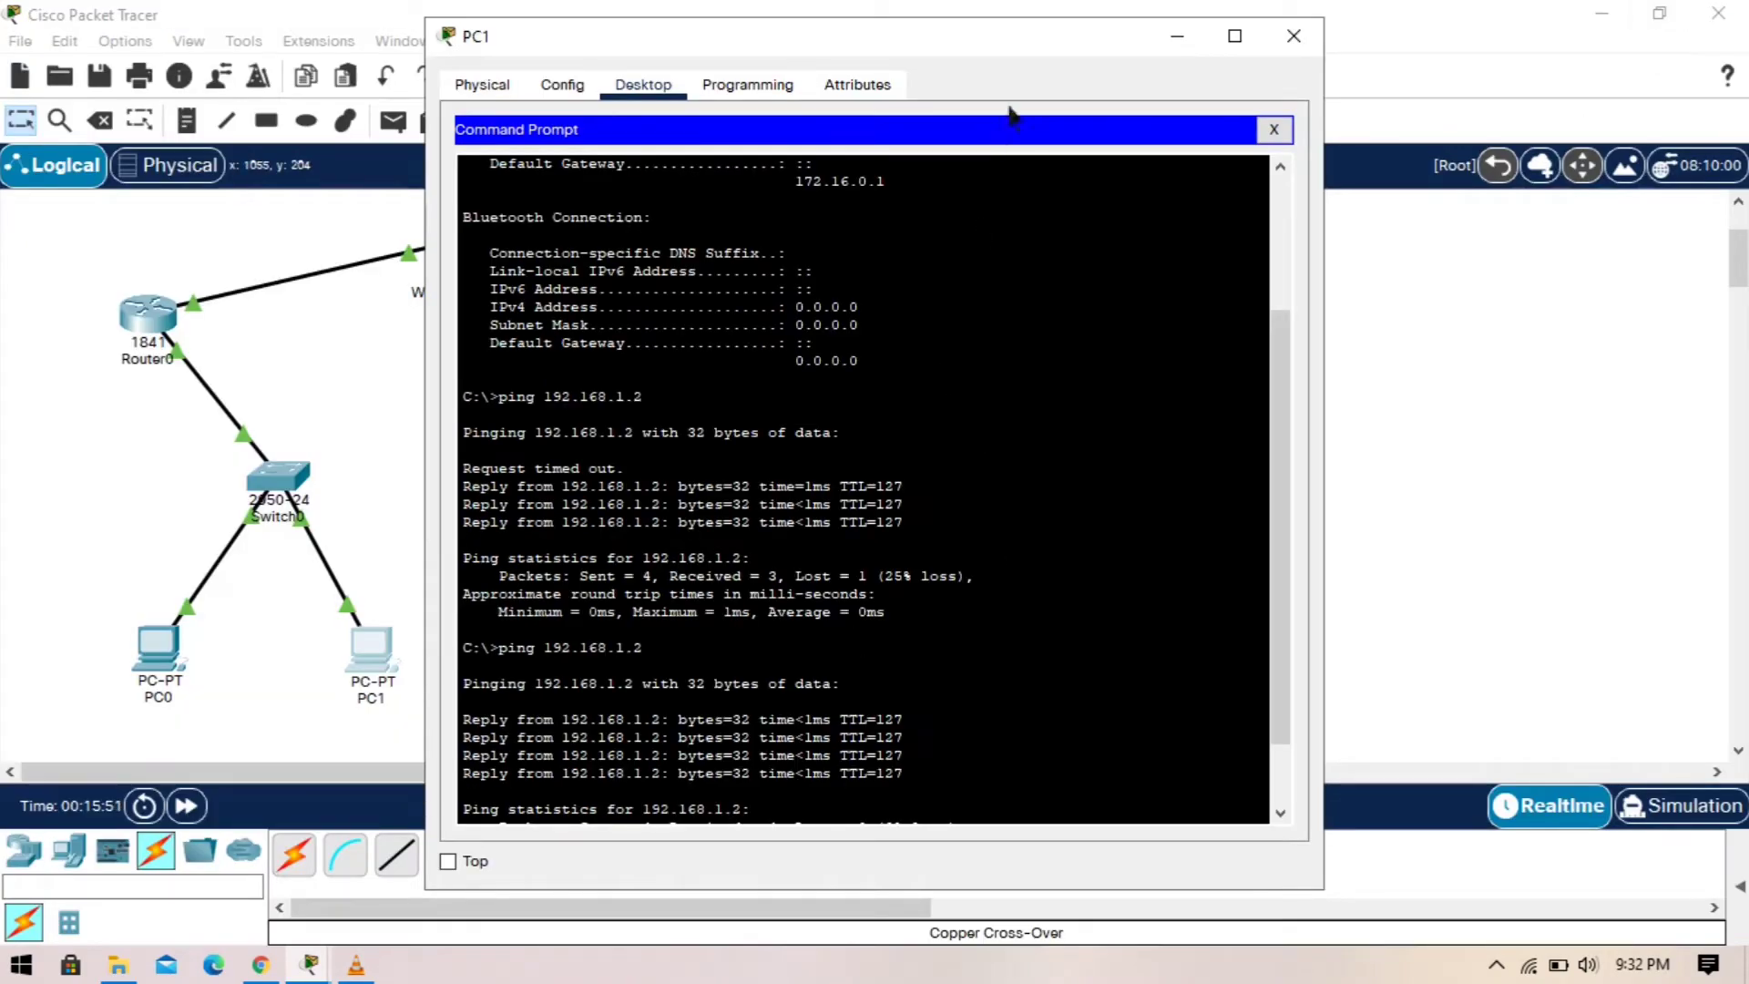
click(1173, 40)
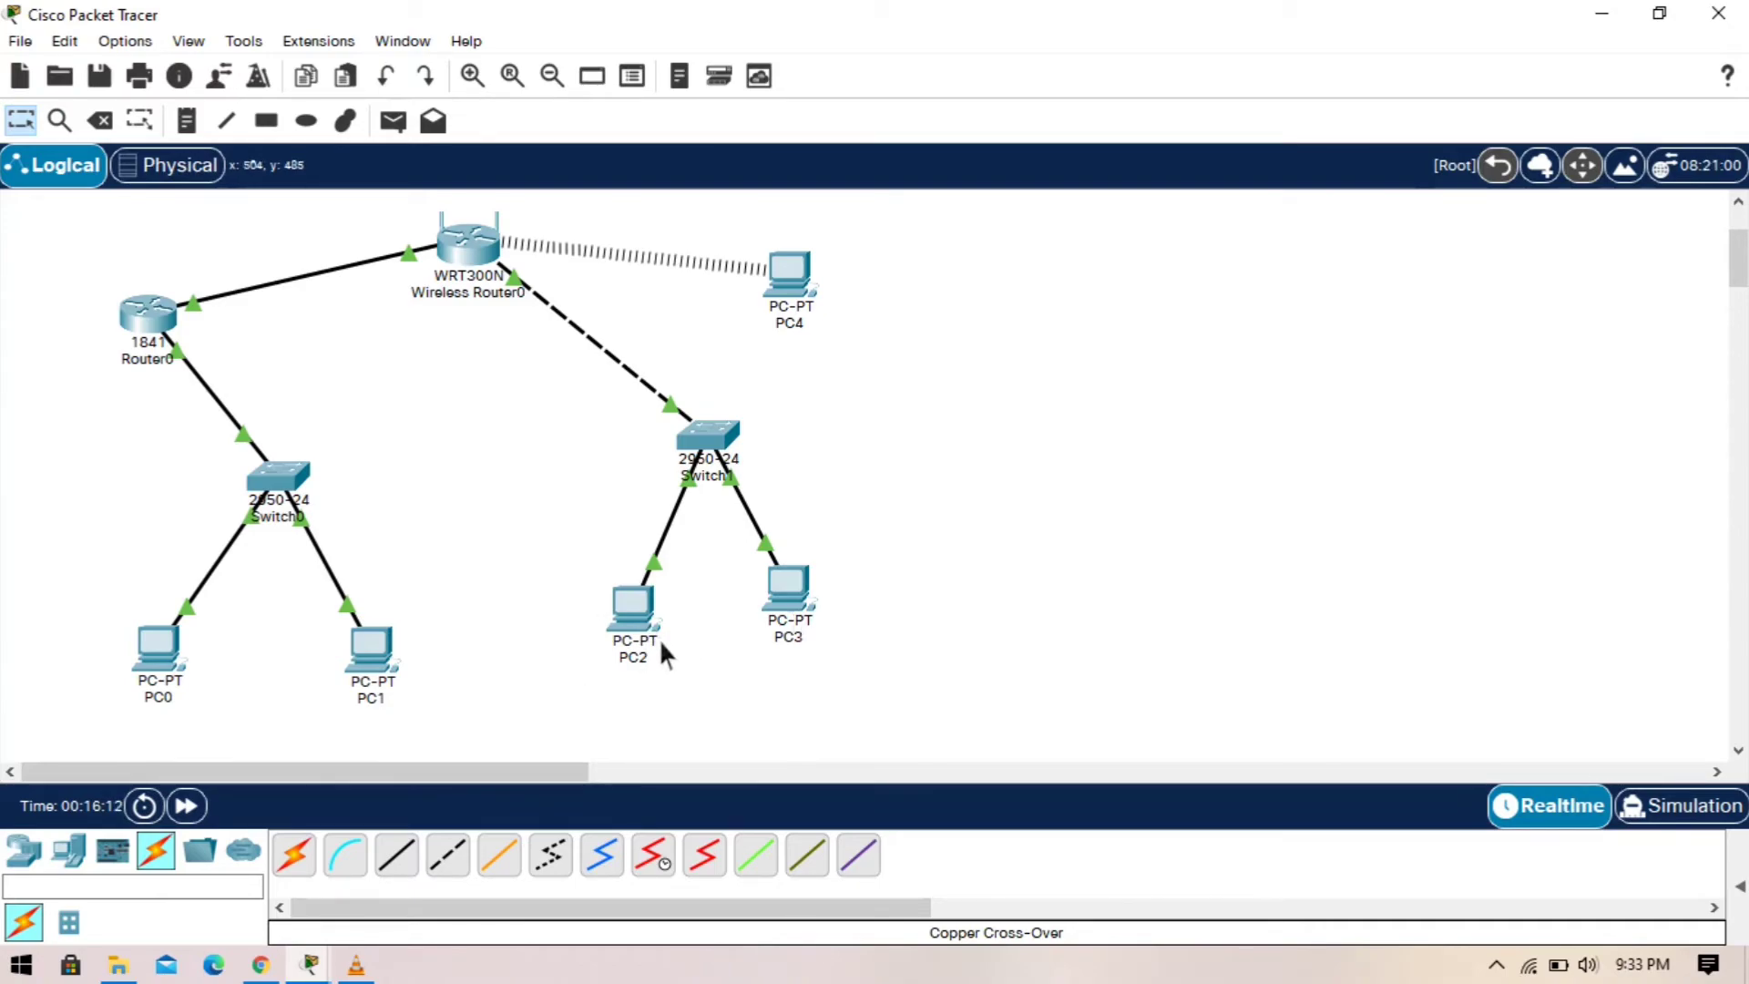
Step: Run ipconfig in PC3's Command Prompt to check its IPv4 address, then close the PC's window
click(812, 606)
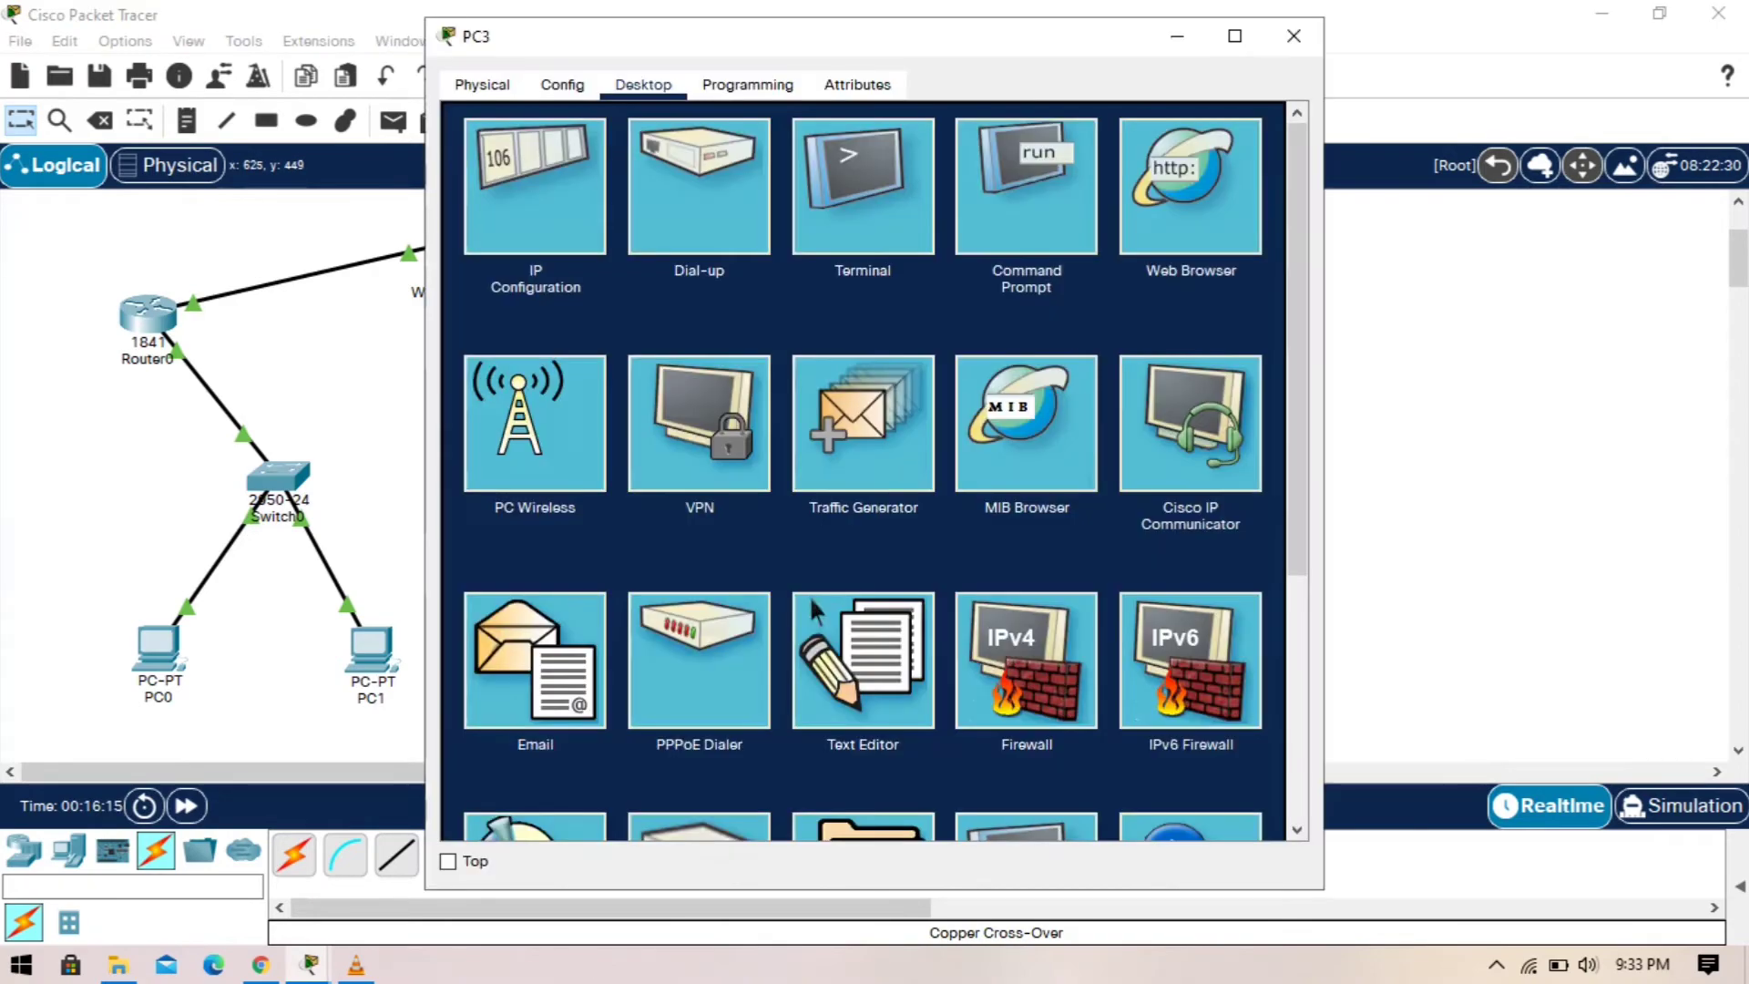
click(1029, 182)
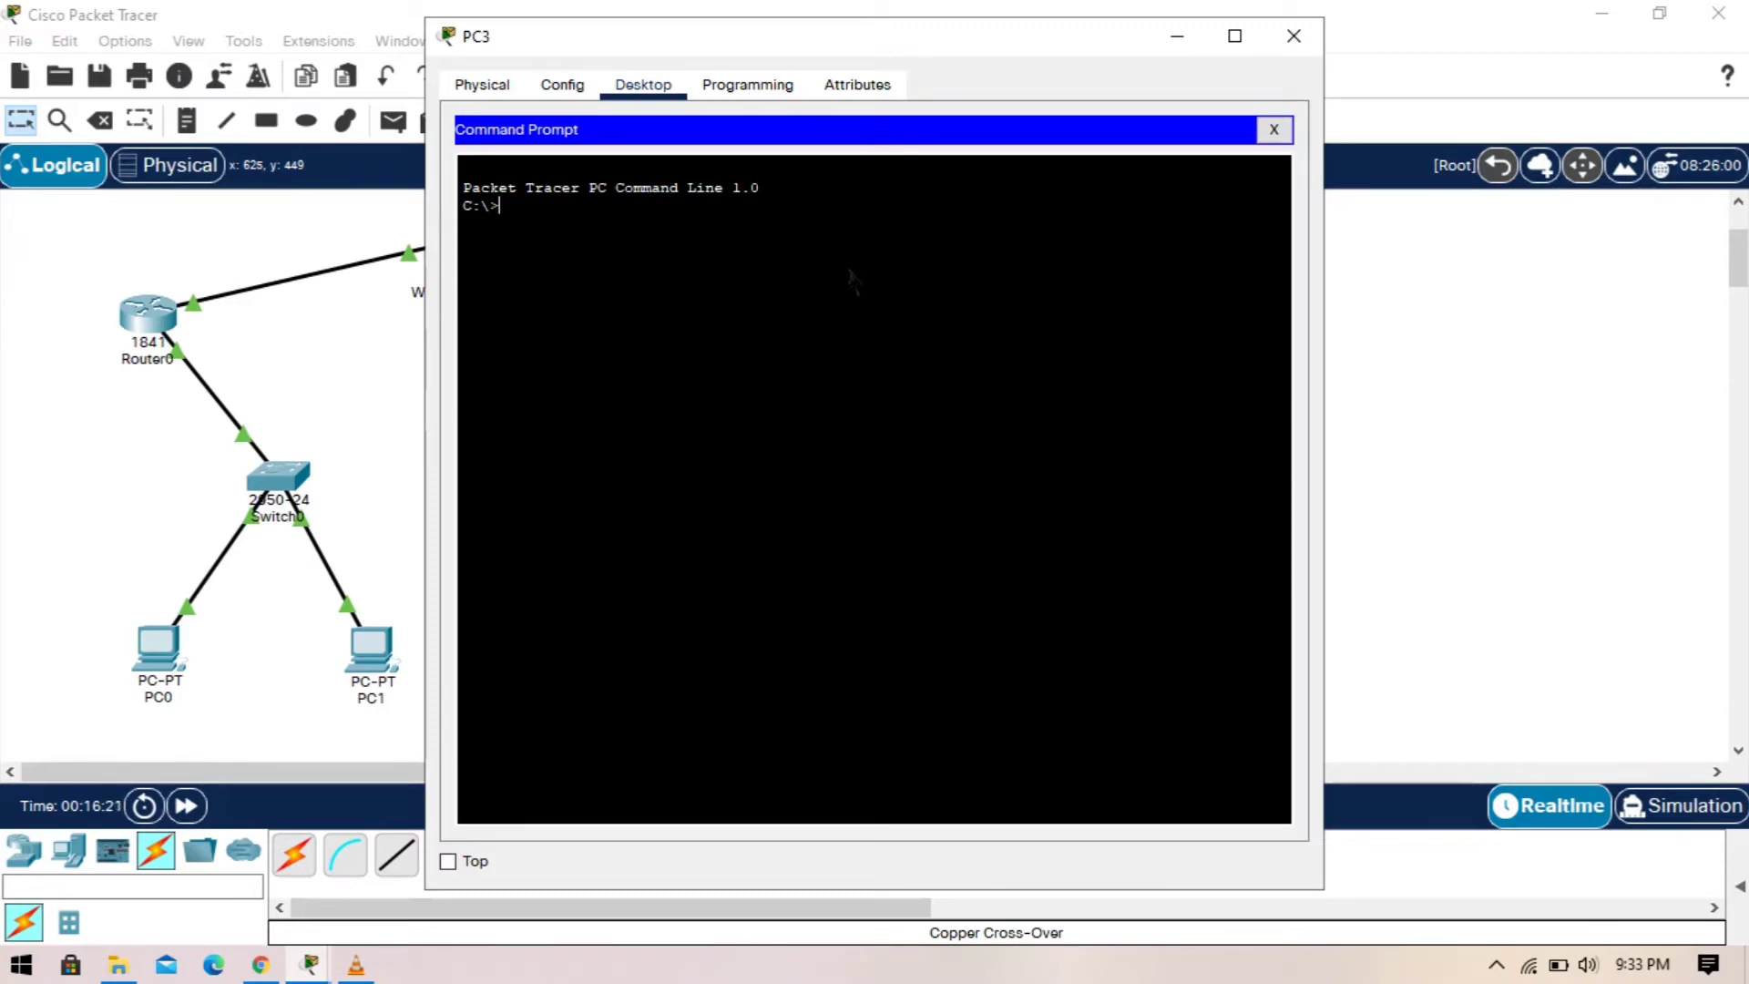
text(ipconfig)
key(Return)
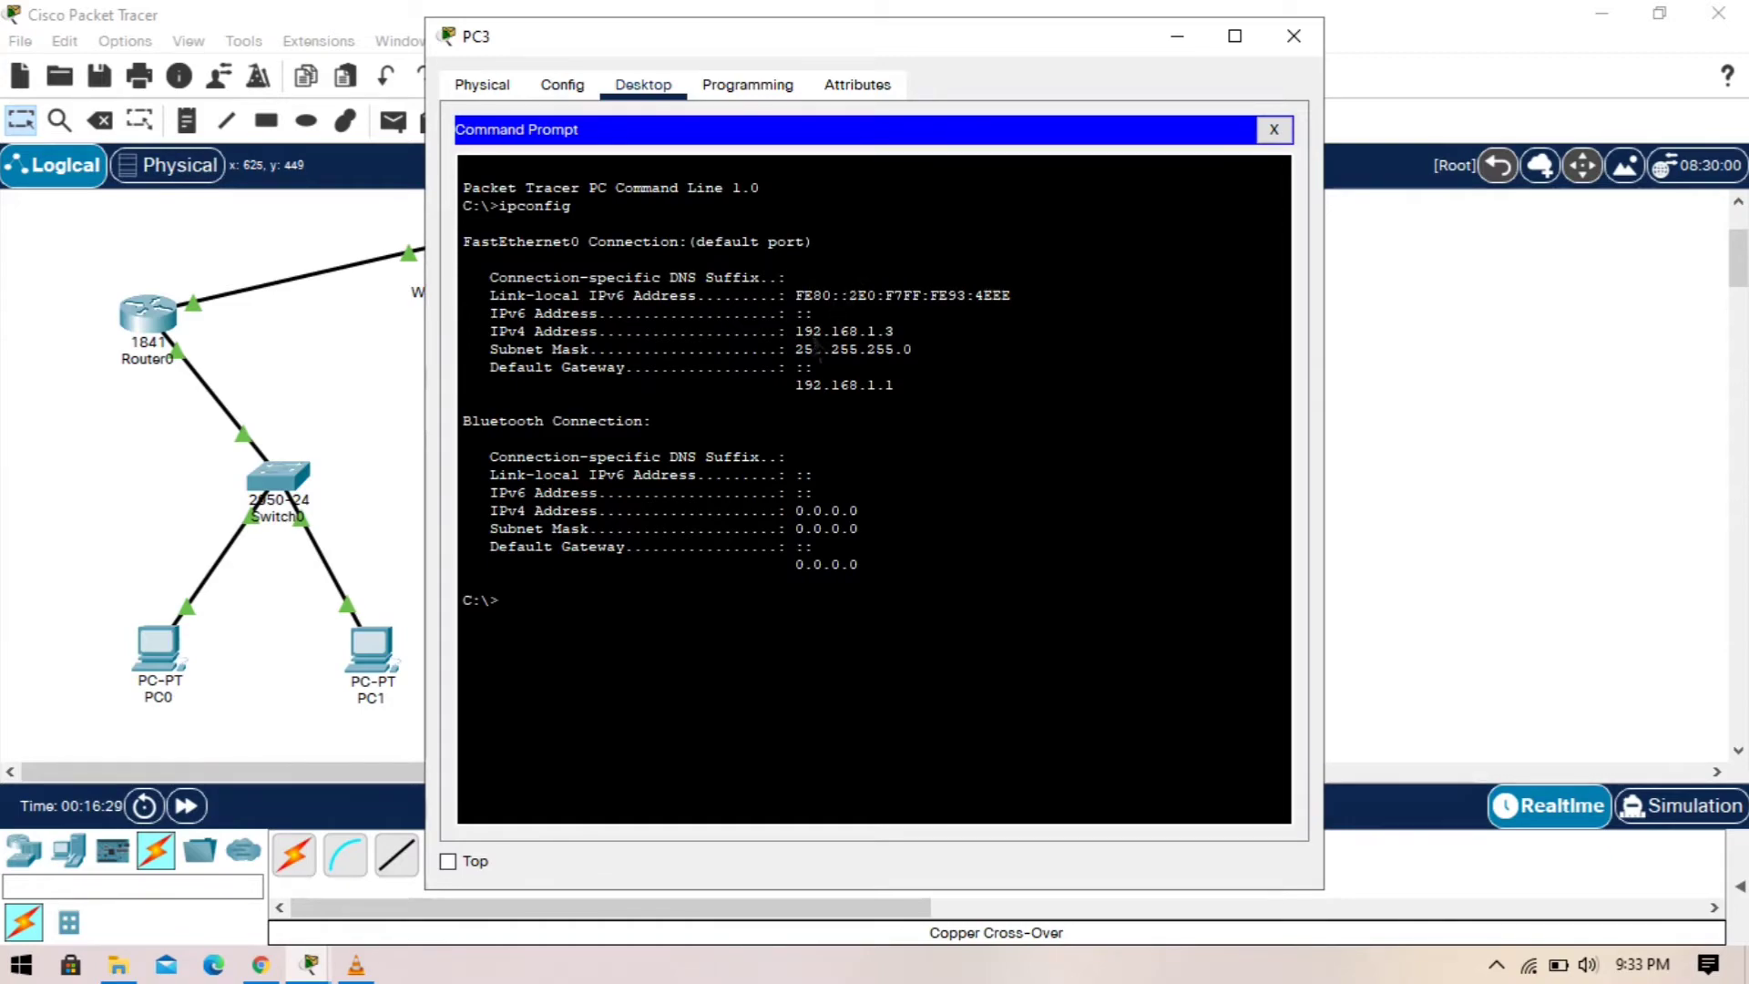
drag(798, 342, 913, 346)
click(924, 344)
click(1293, 36)
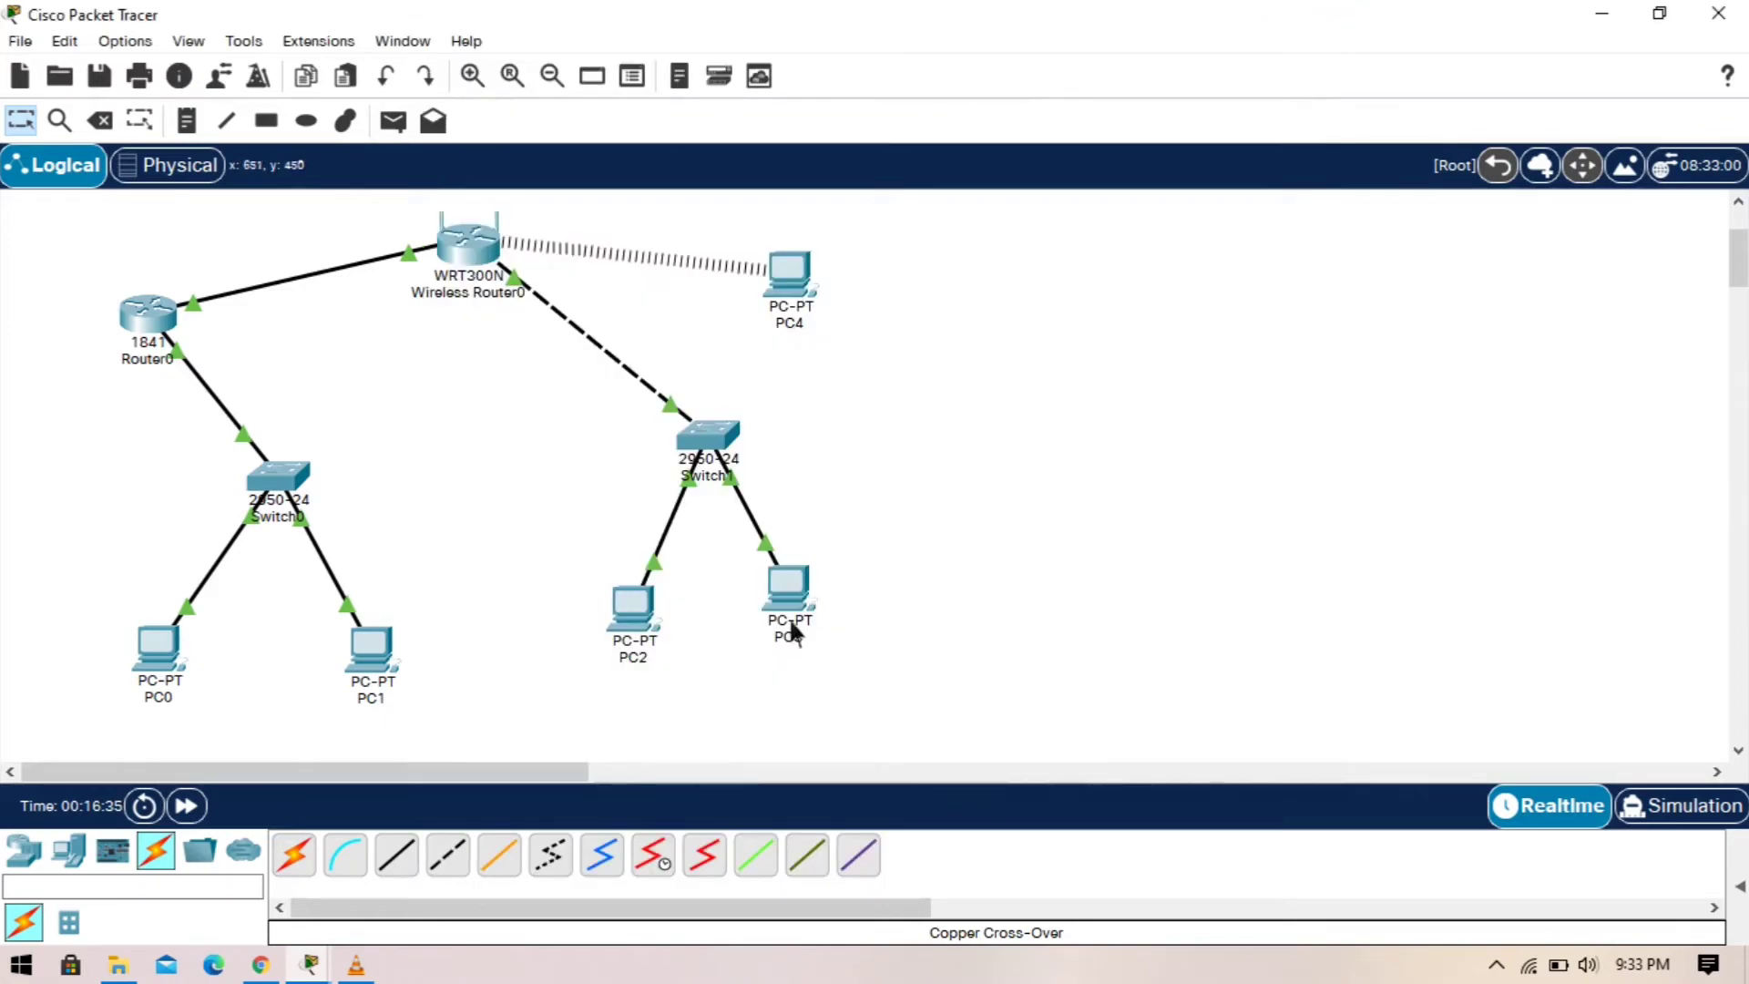
Step: Ping PC3 at 192.168.1.3 from PC2's Command Prompt, review the replies, and close the PC's window
click(650, 618)
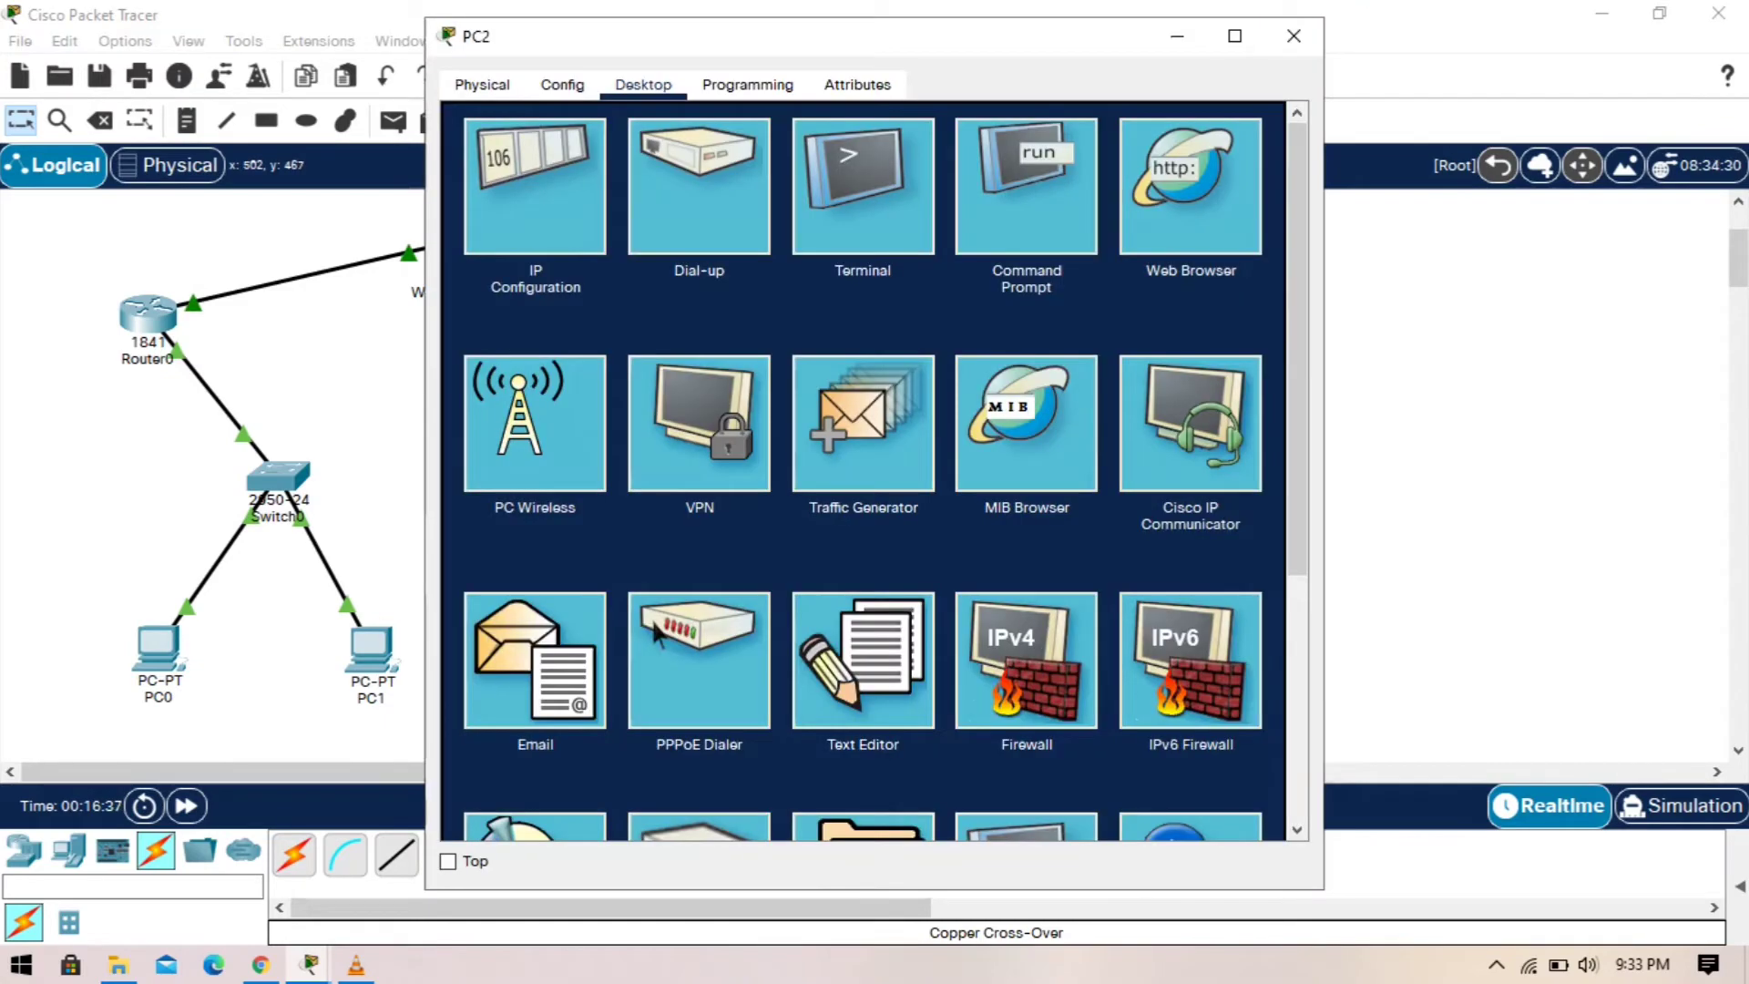
click(1035, 174)
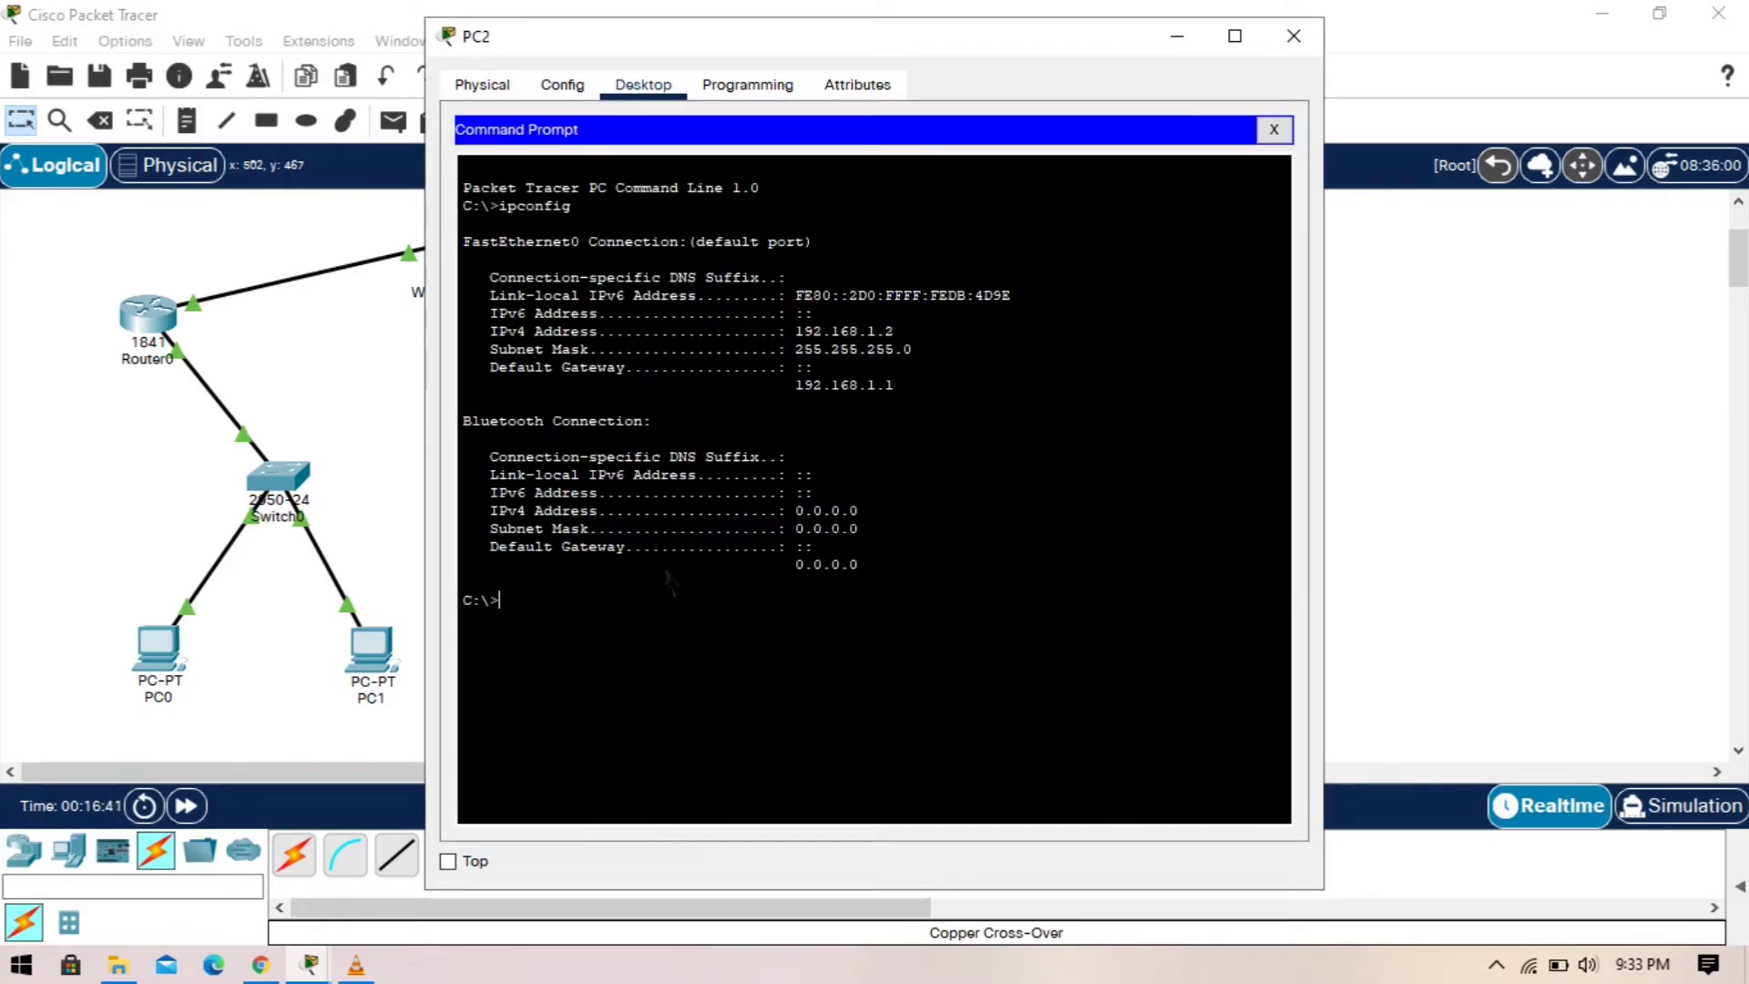
text(ping)
text(192.1)
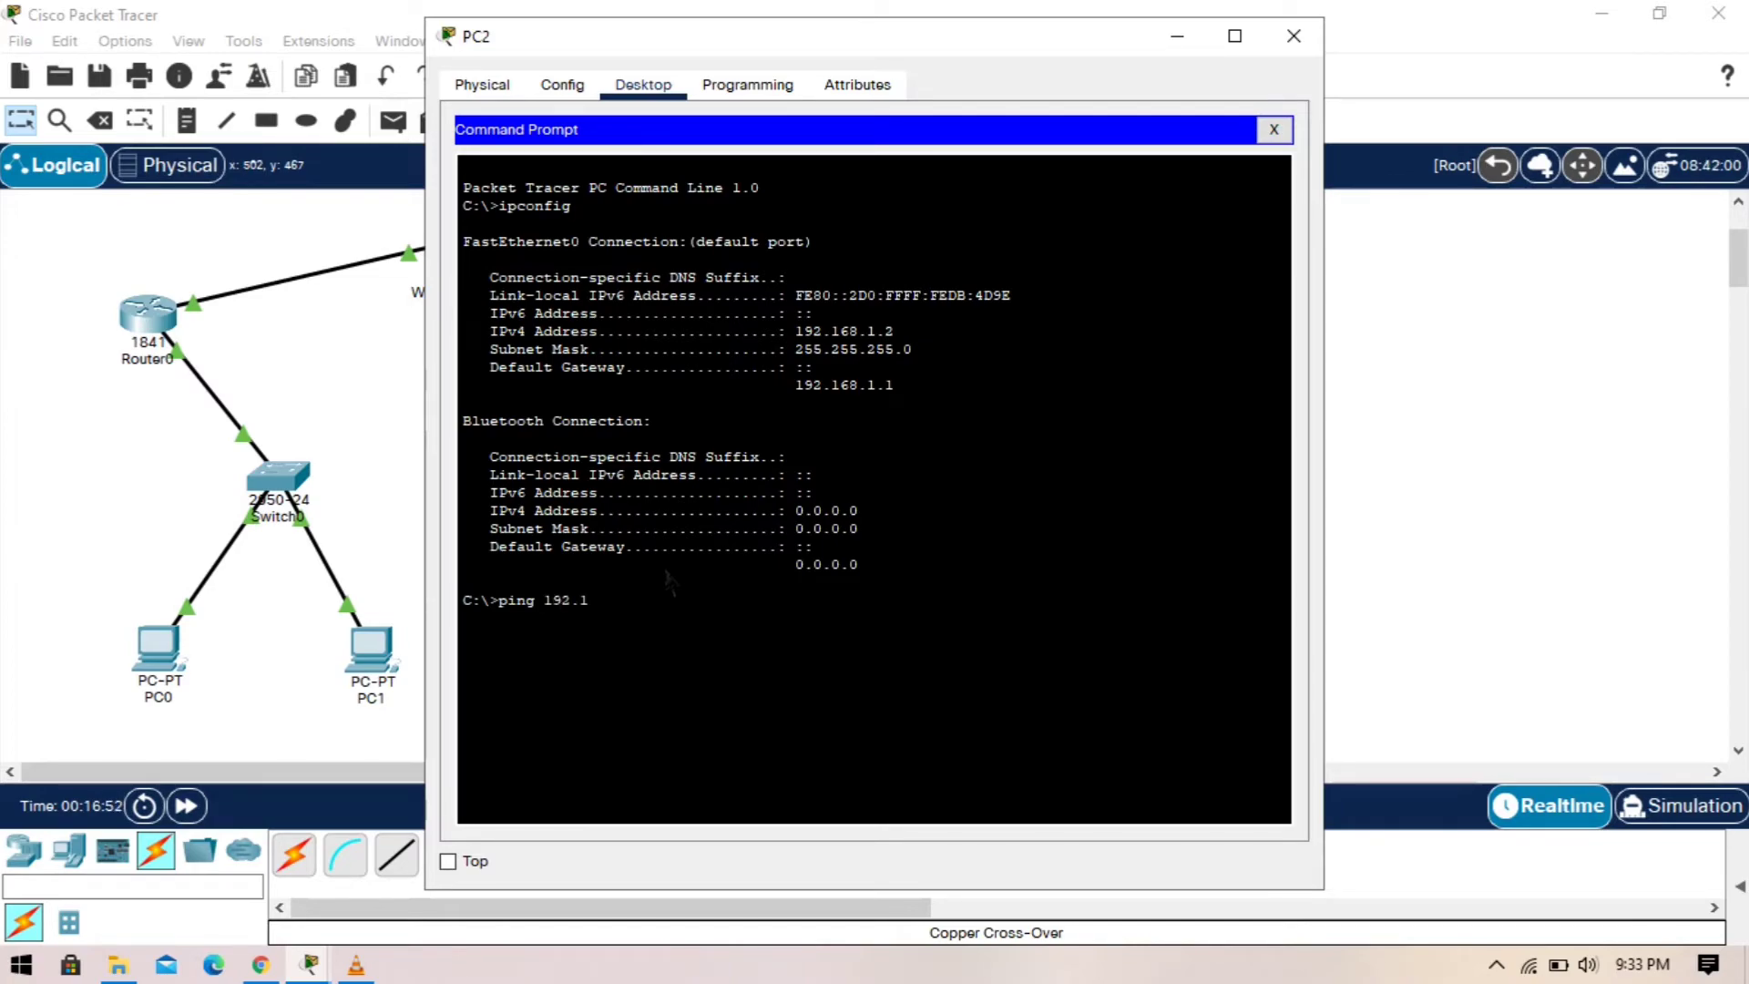
text(68.1.3)
key(Return)
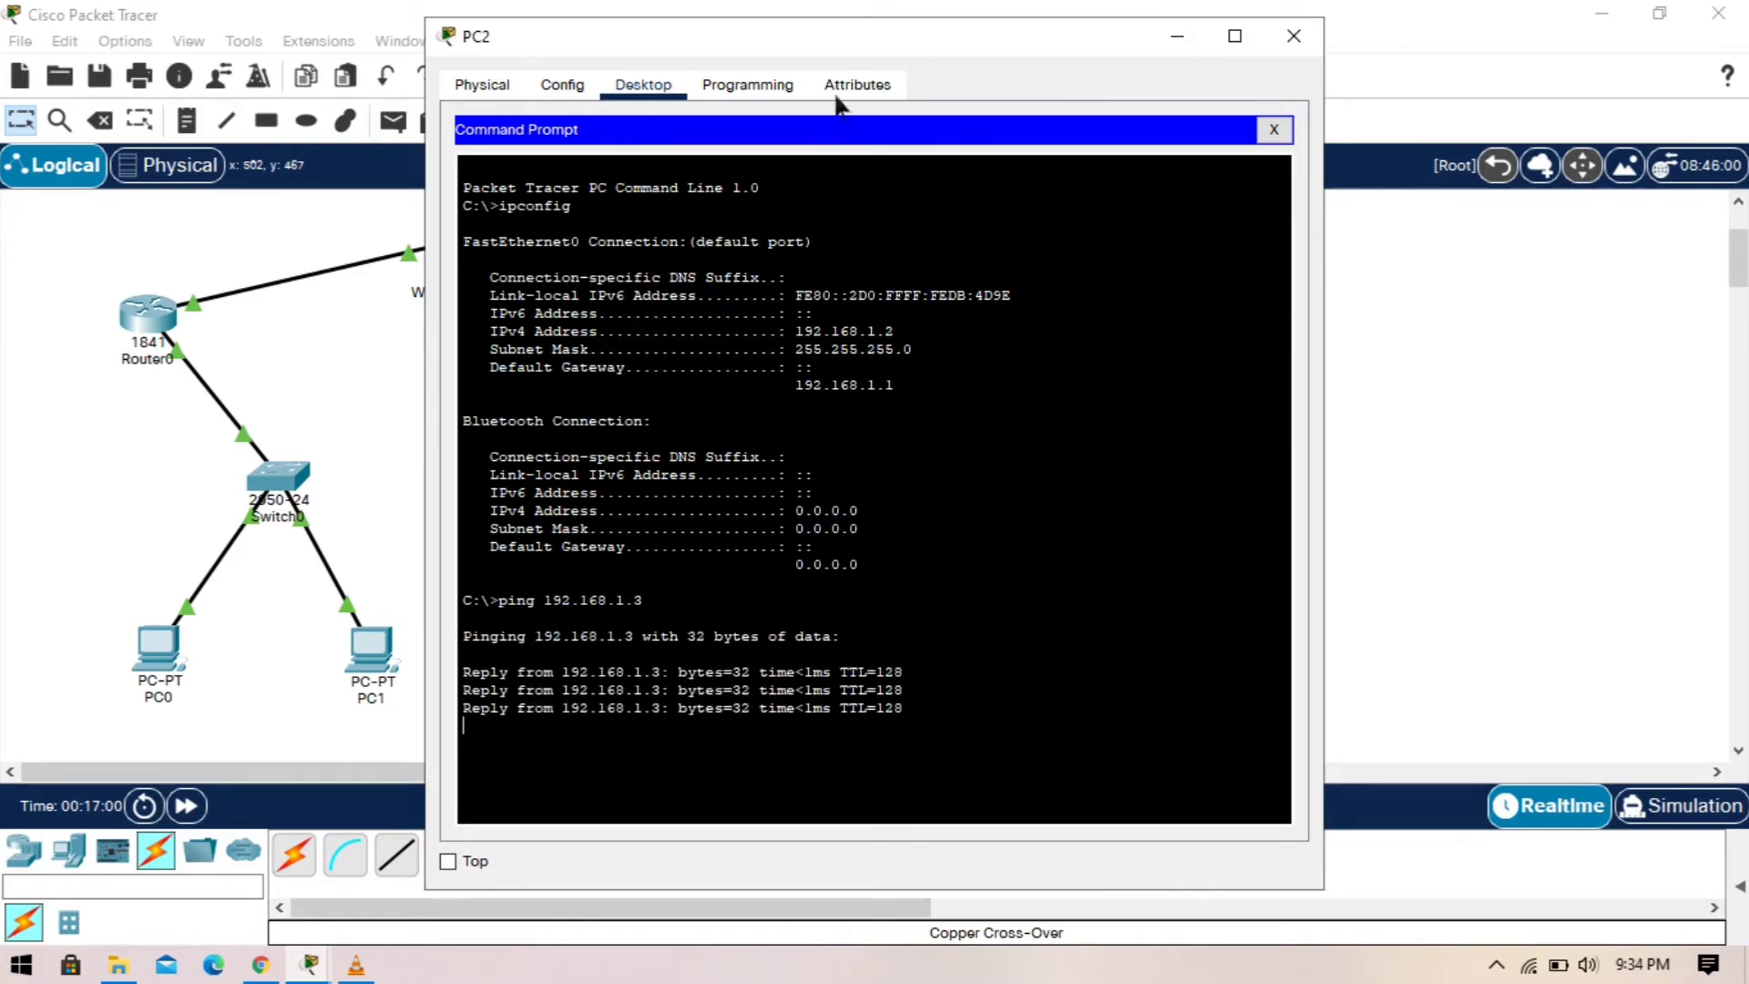
click(1236, 38)
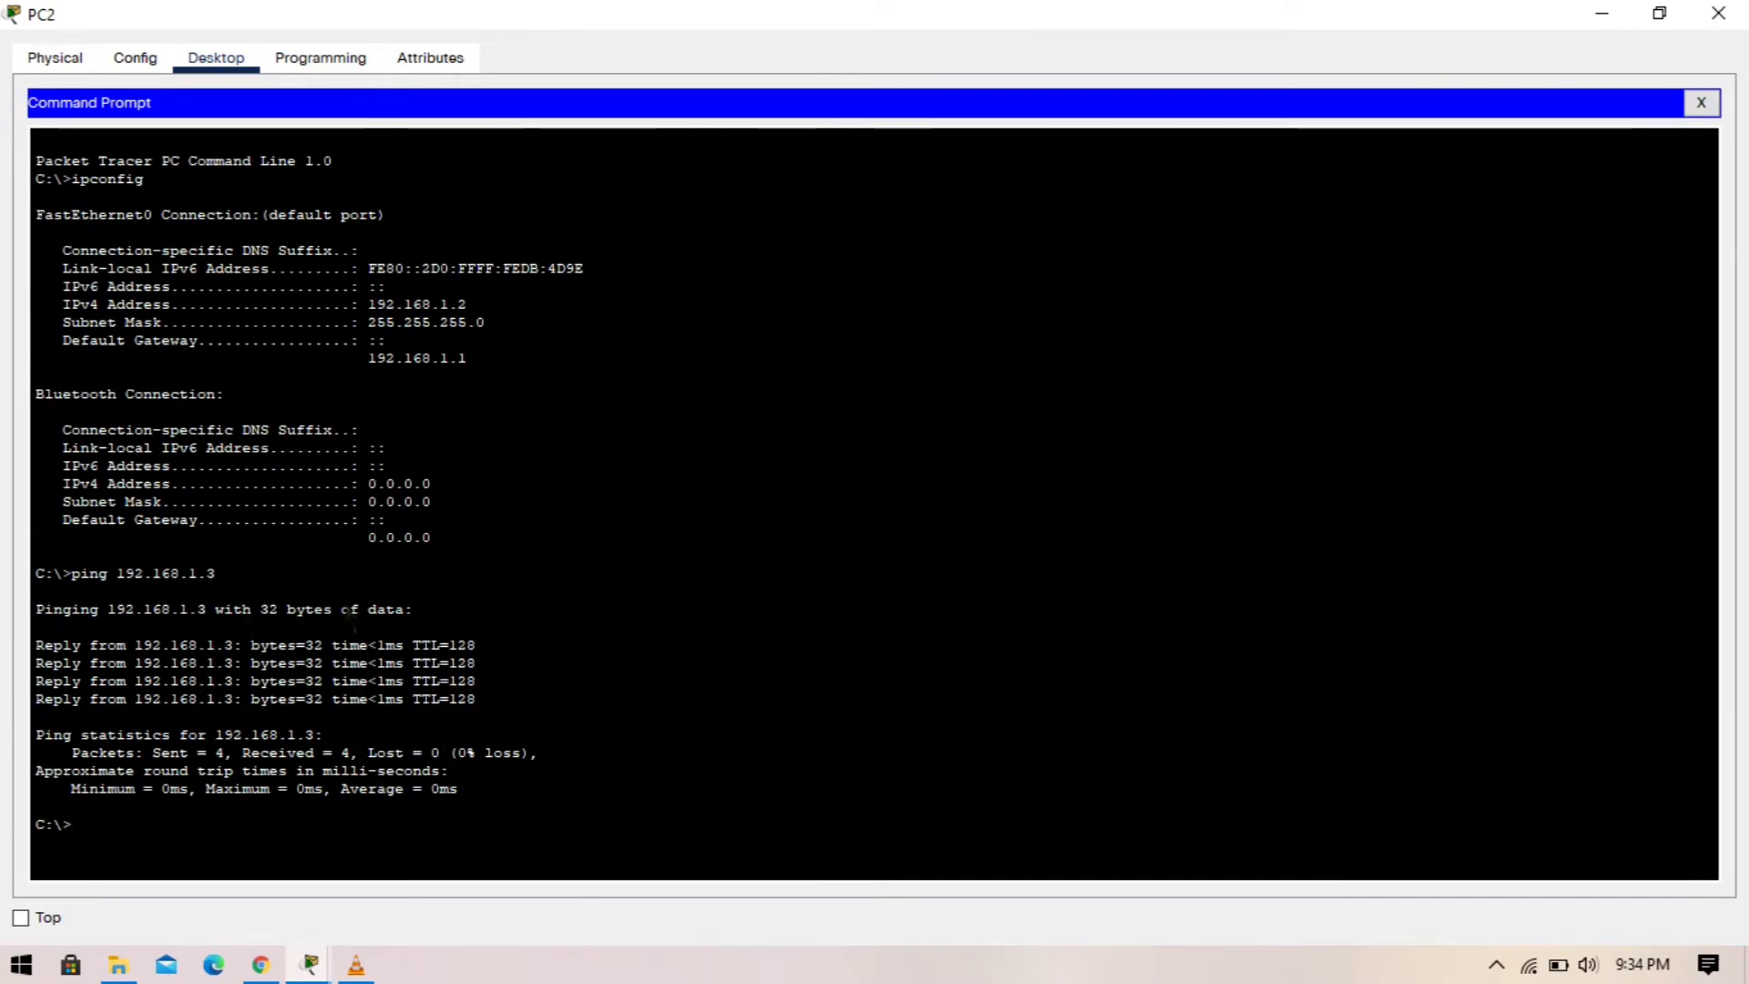
click(1661, 16)
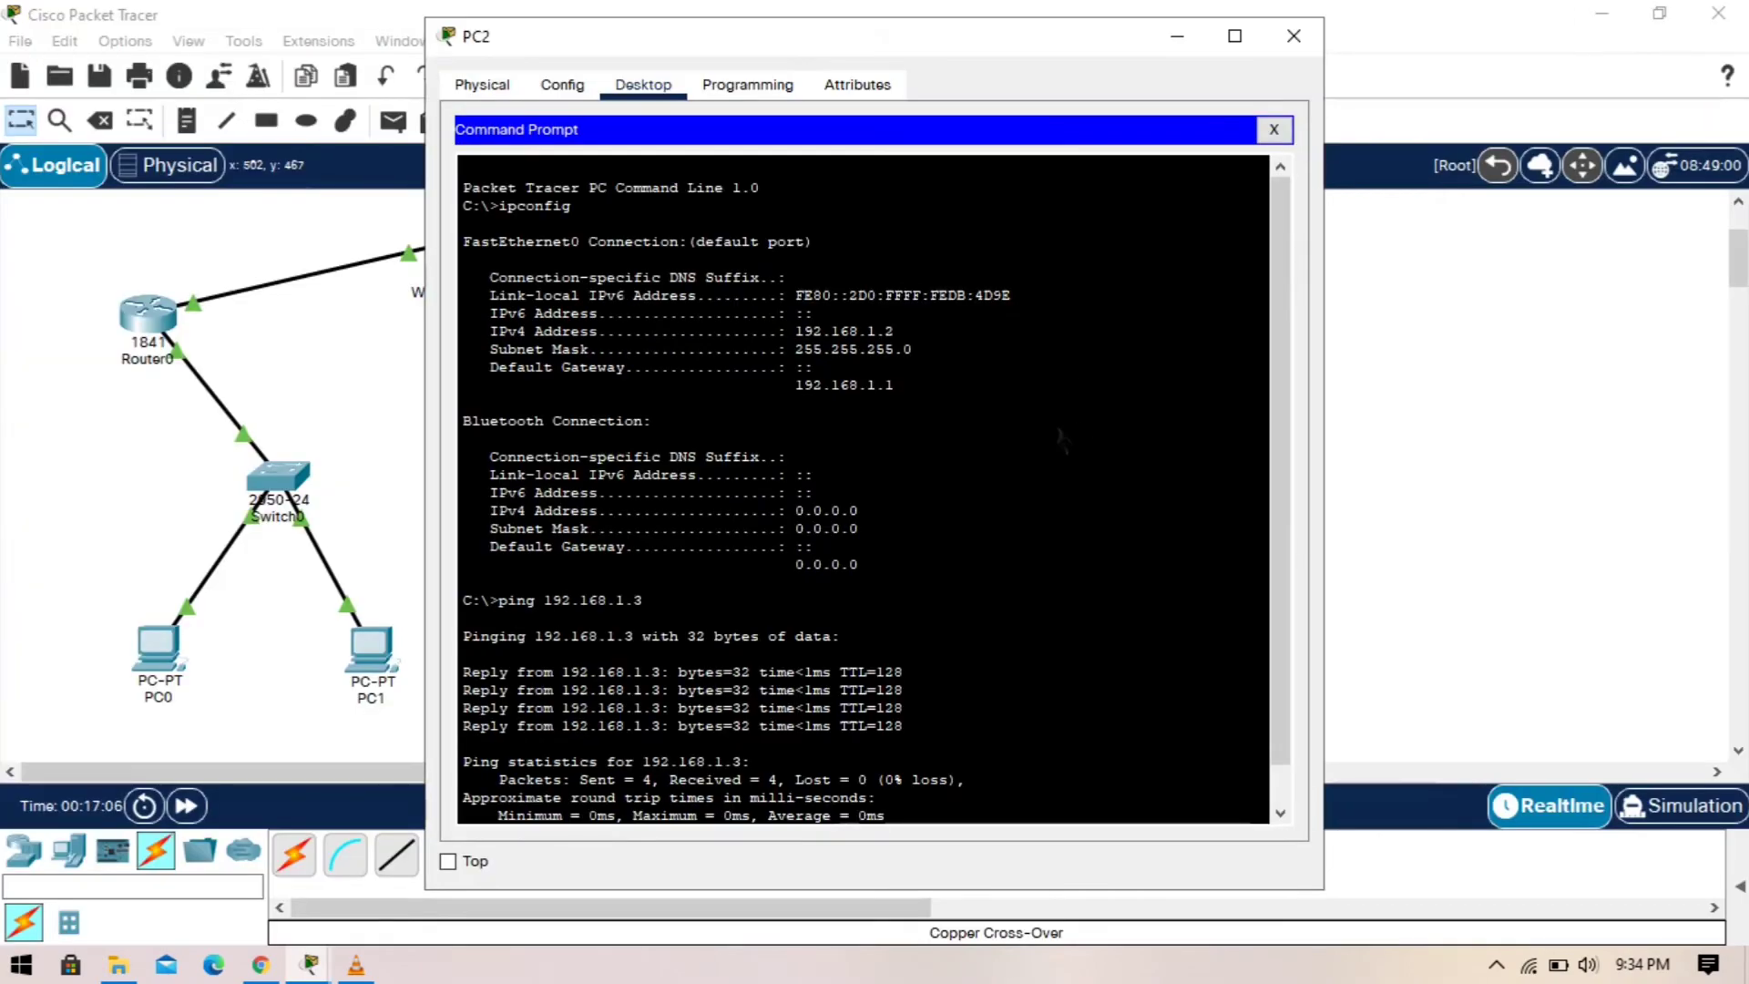
drag(1054, 34, 1396, 248)
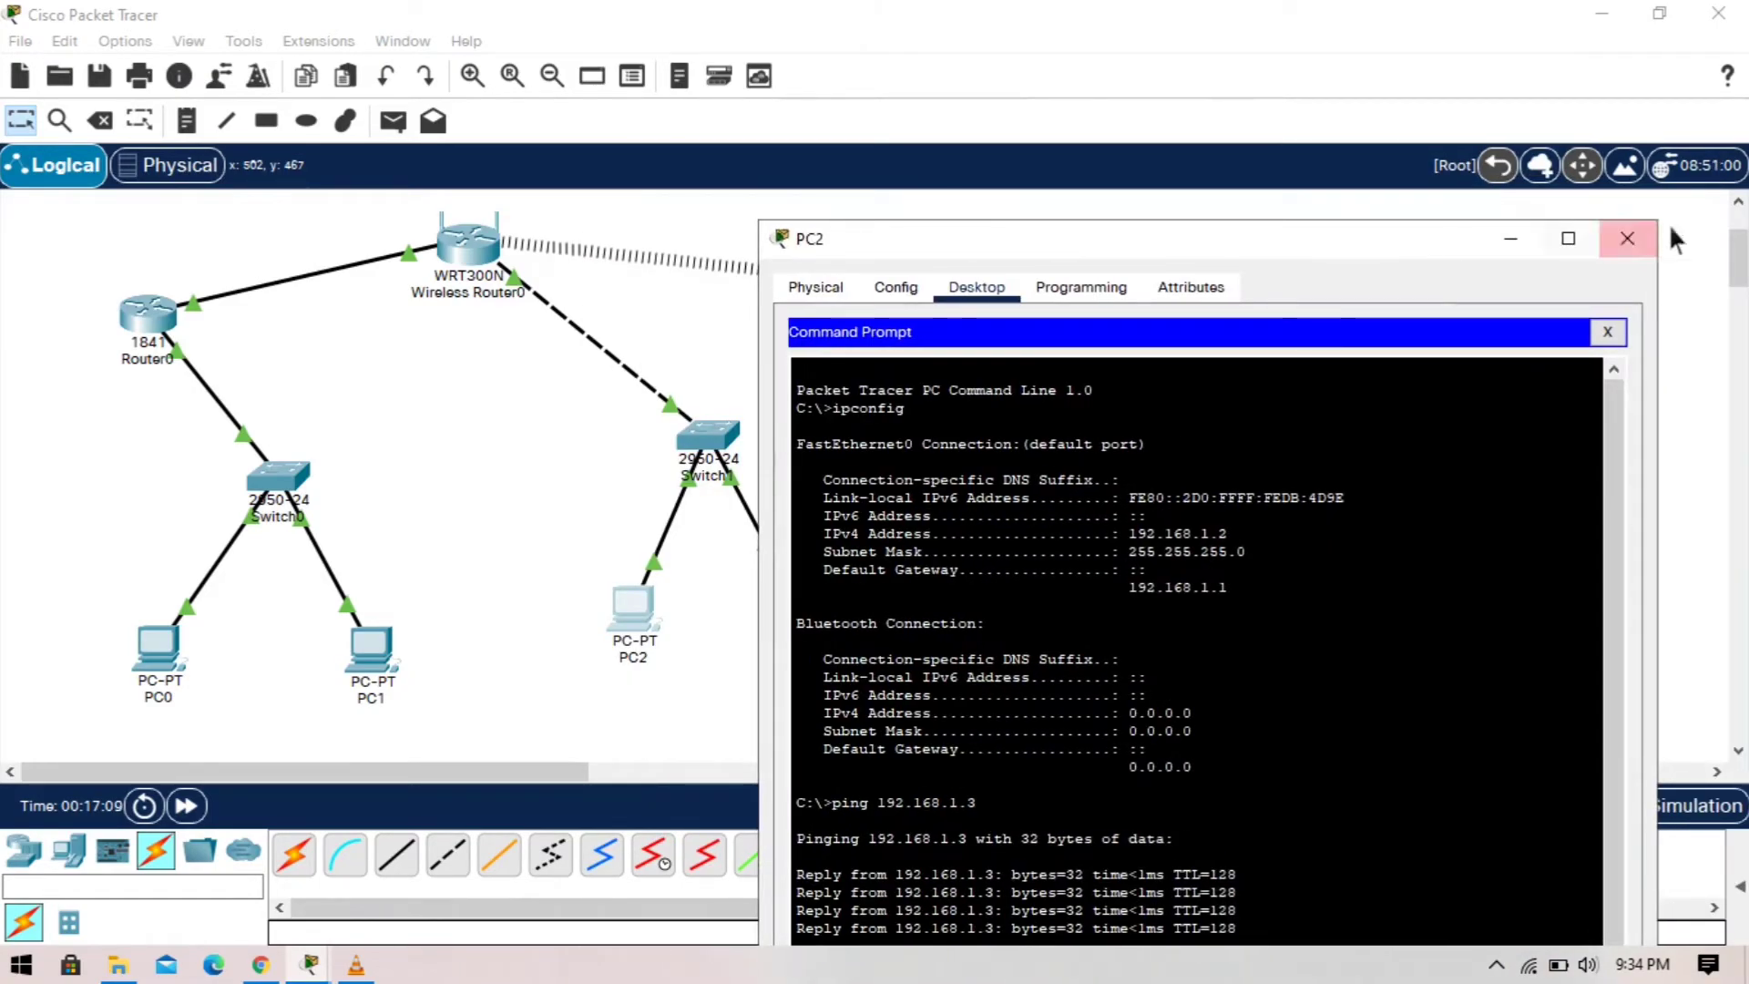
click(1634, 235)
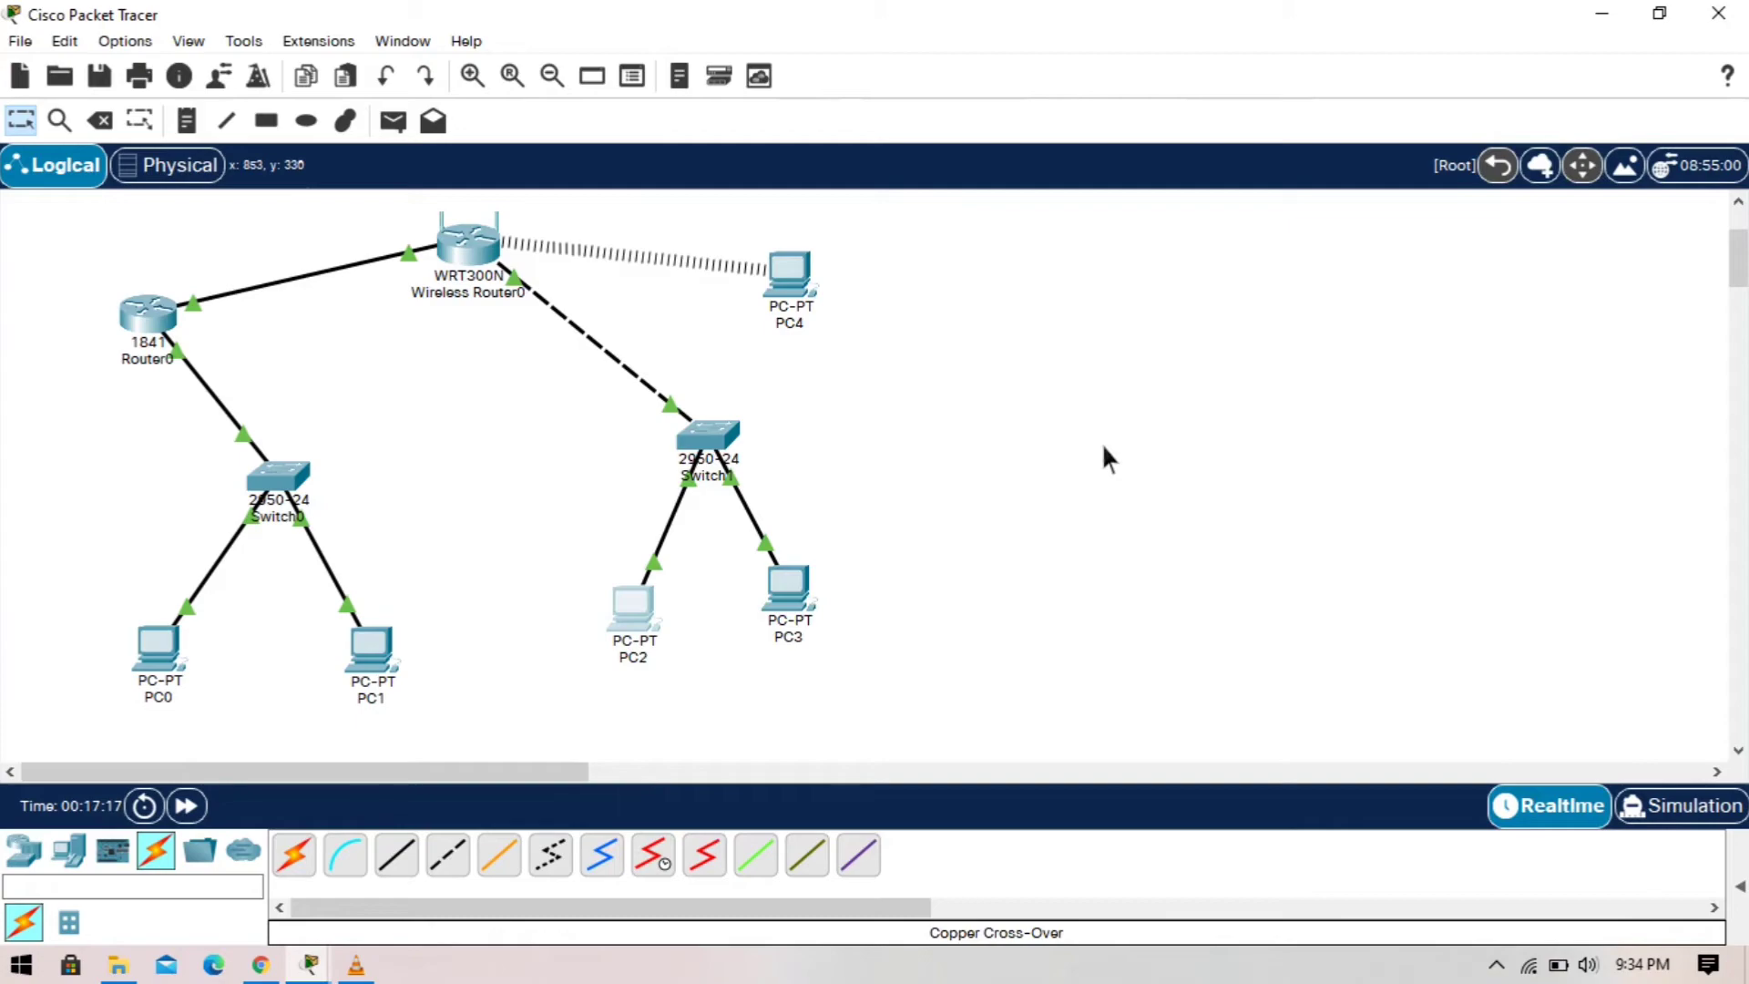
Step: Move PC3 slightly lower in the topology so that it lines up with PC2
click(818, 643)
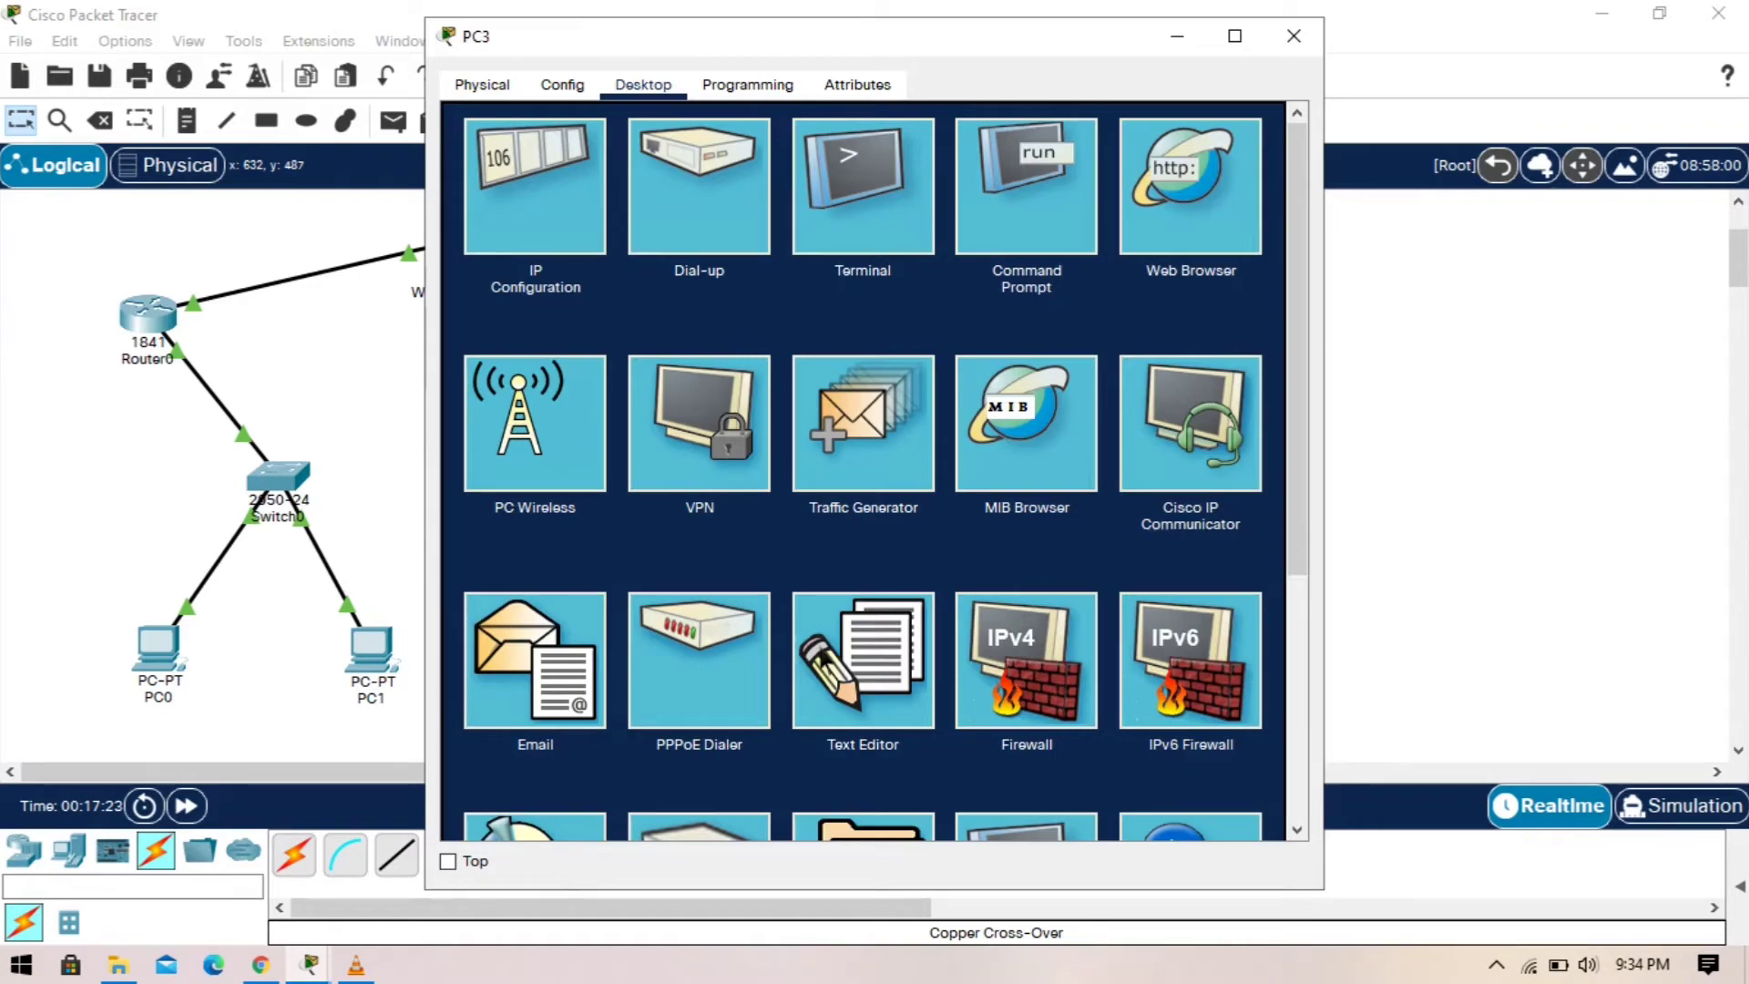
click(1578, 485)
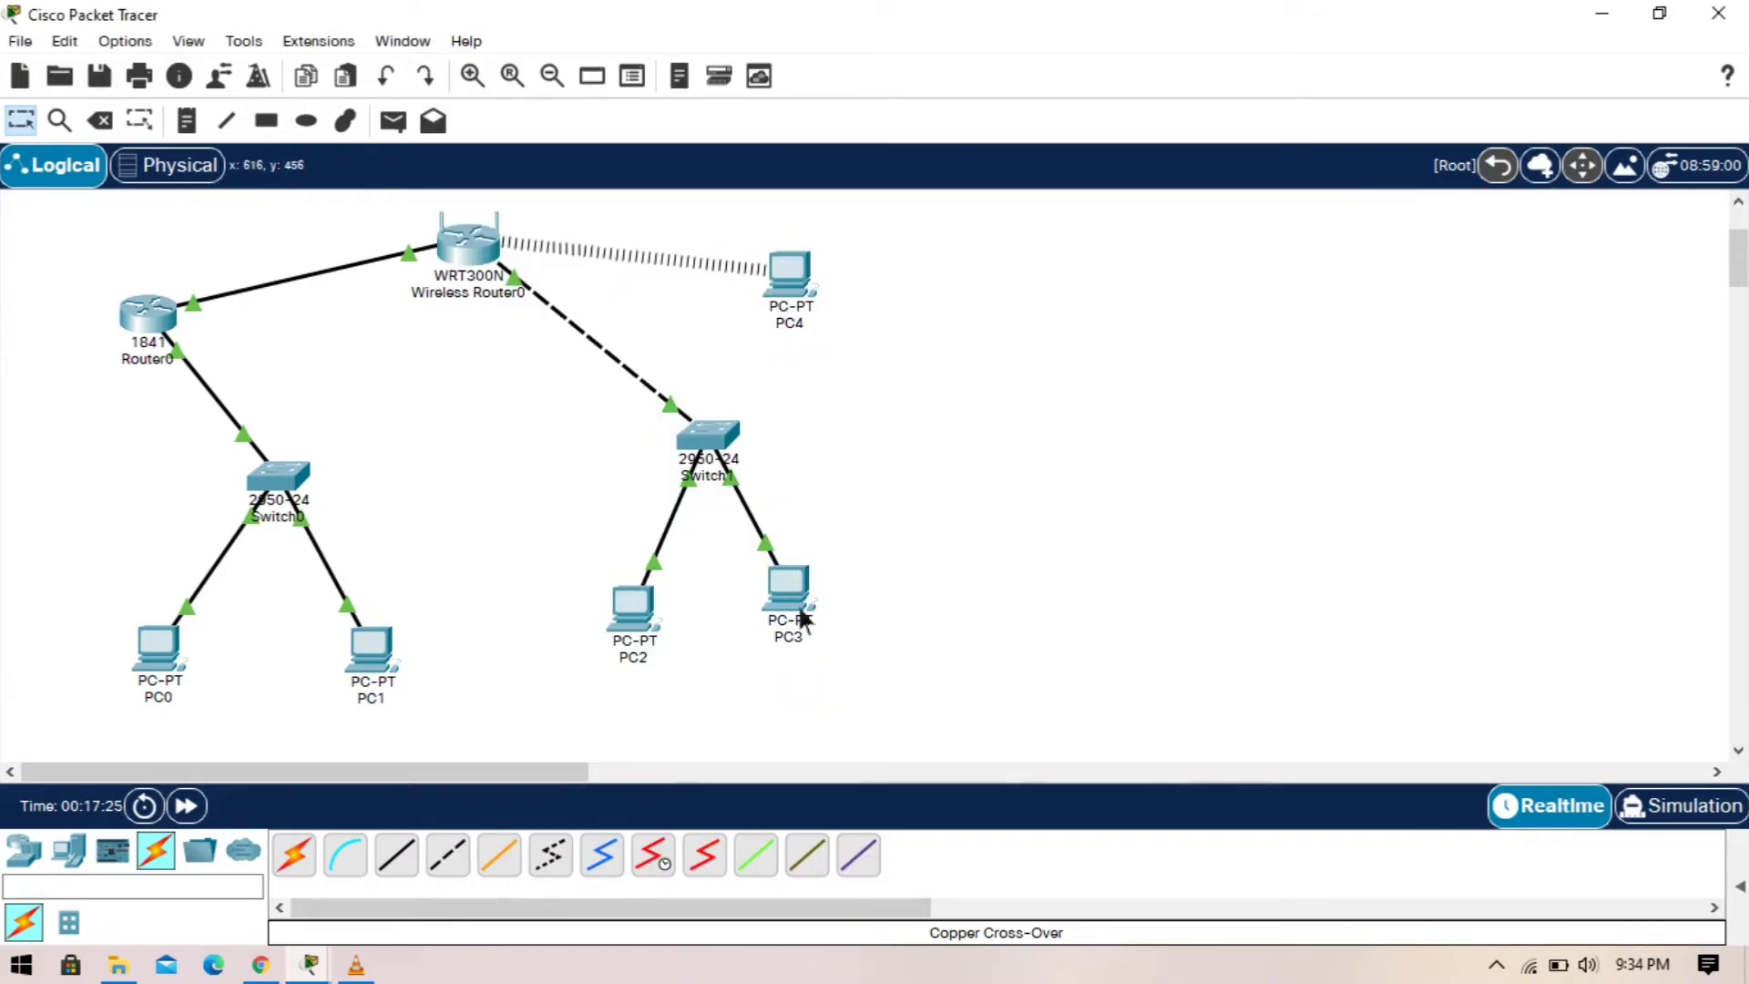
drag(802, 617, 852, 648)
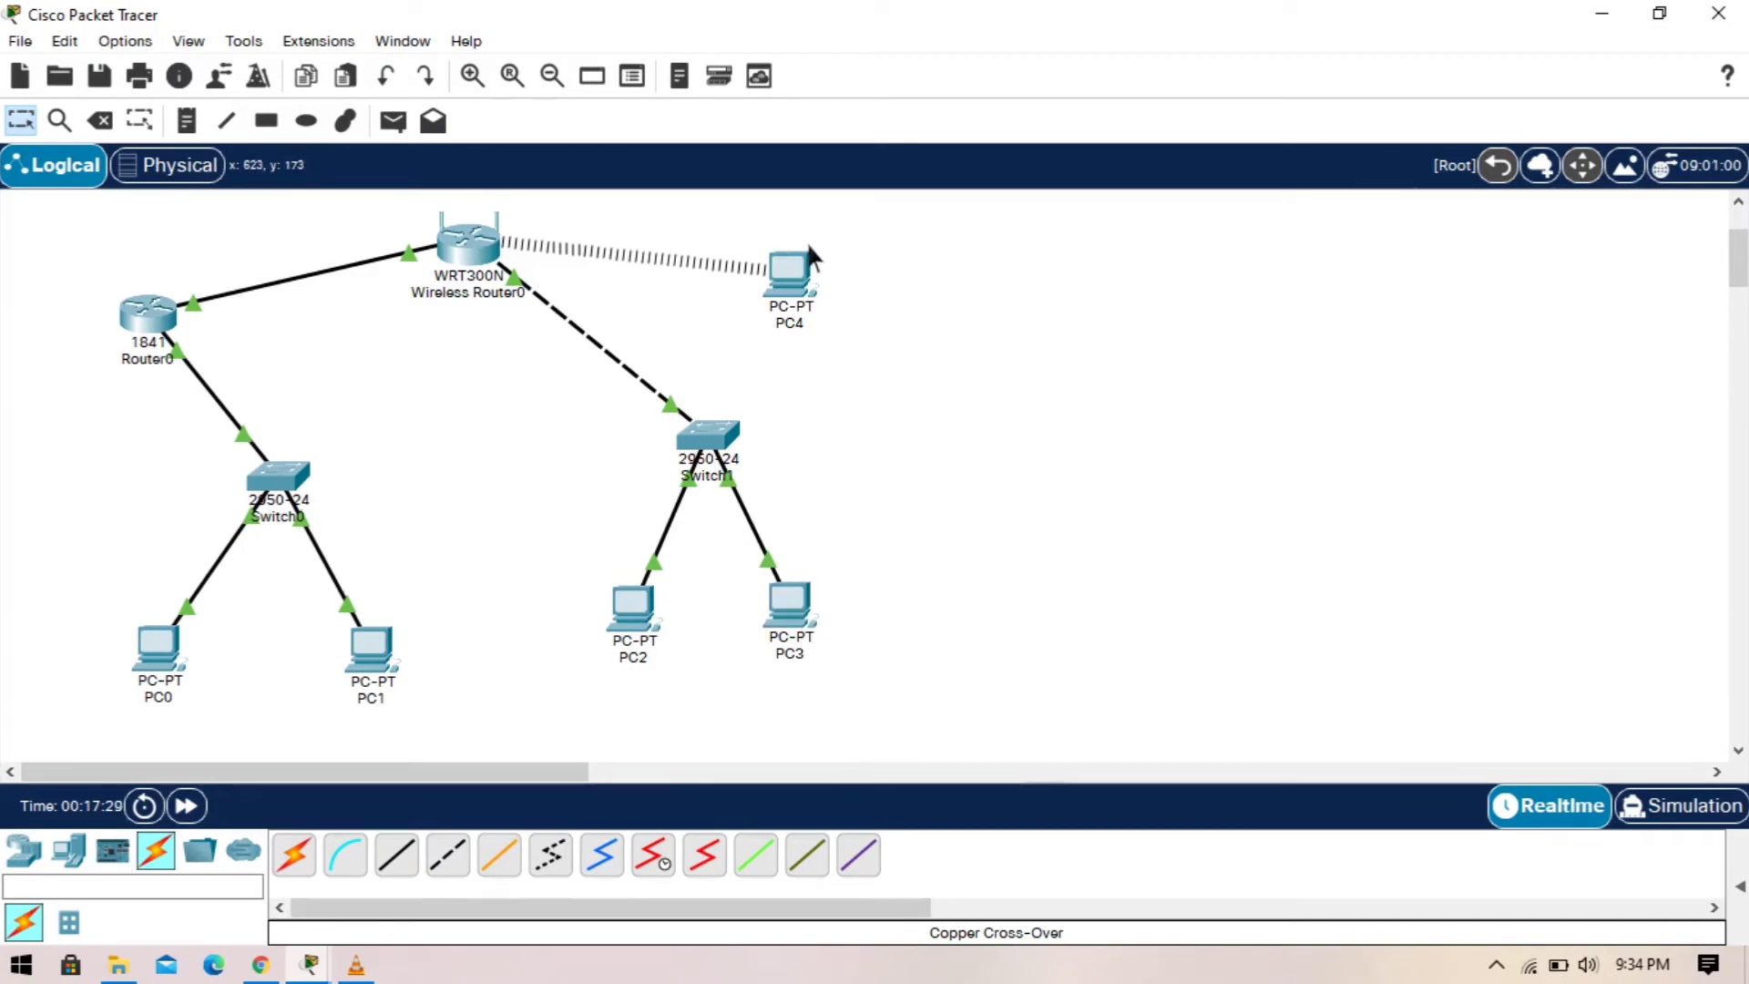
Step: Run ipconfig in PC4's Command Prompt to check the IPv4 address of its wireless connection
click(790, 273)
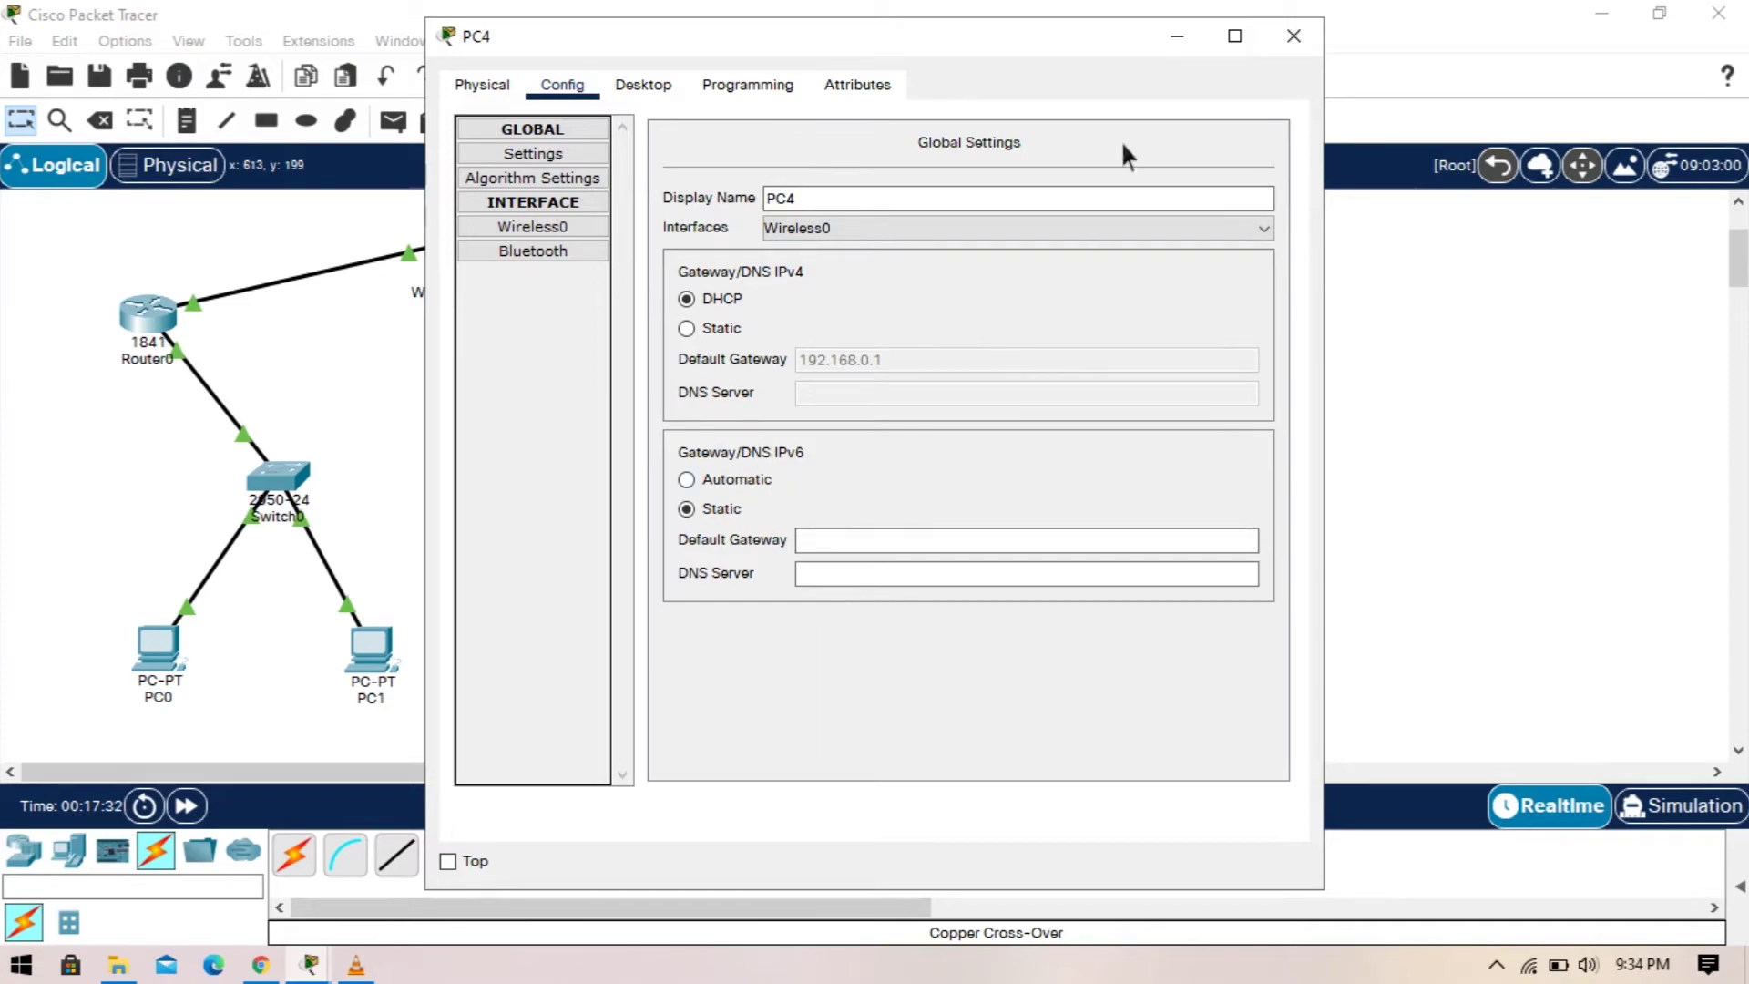
click(1197, 50)
click(790, 273)
click(667, 86)
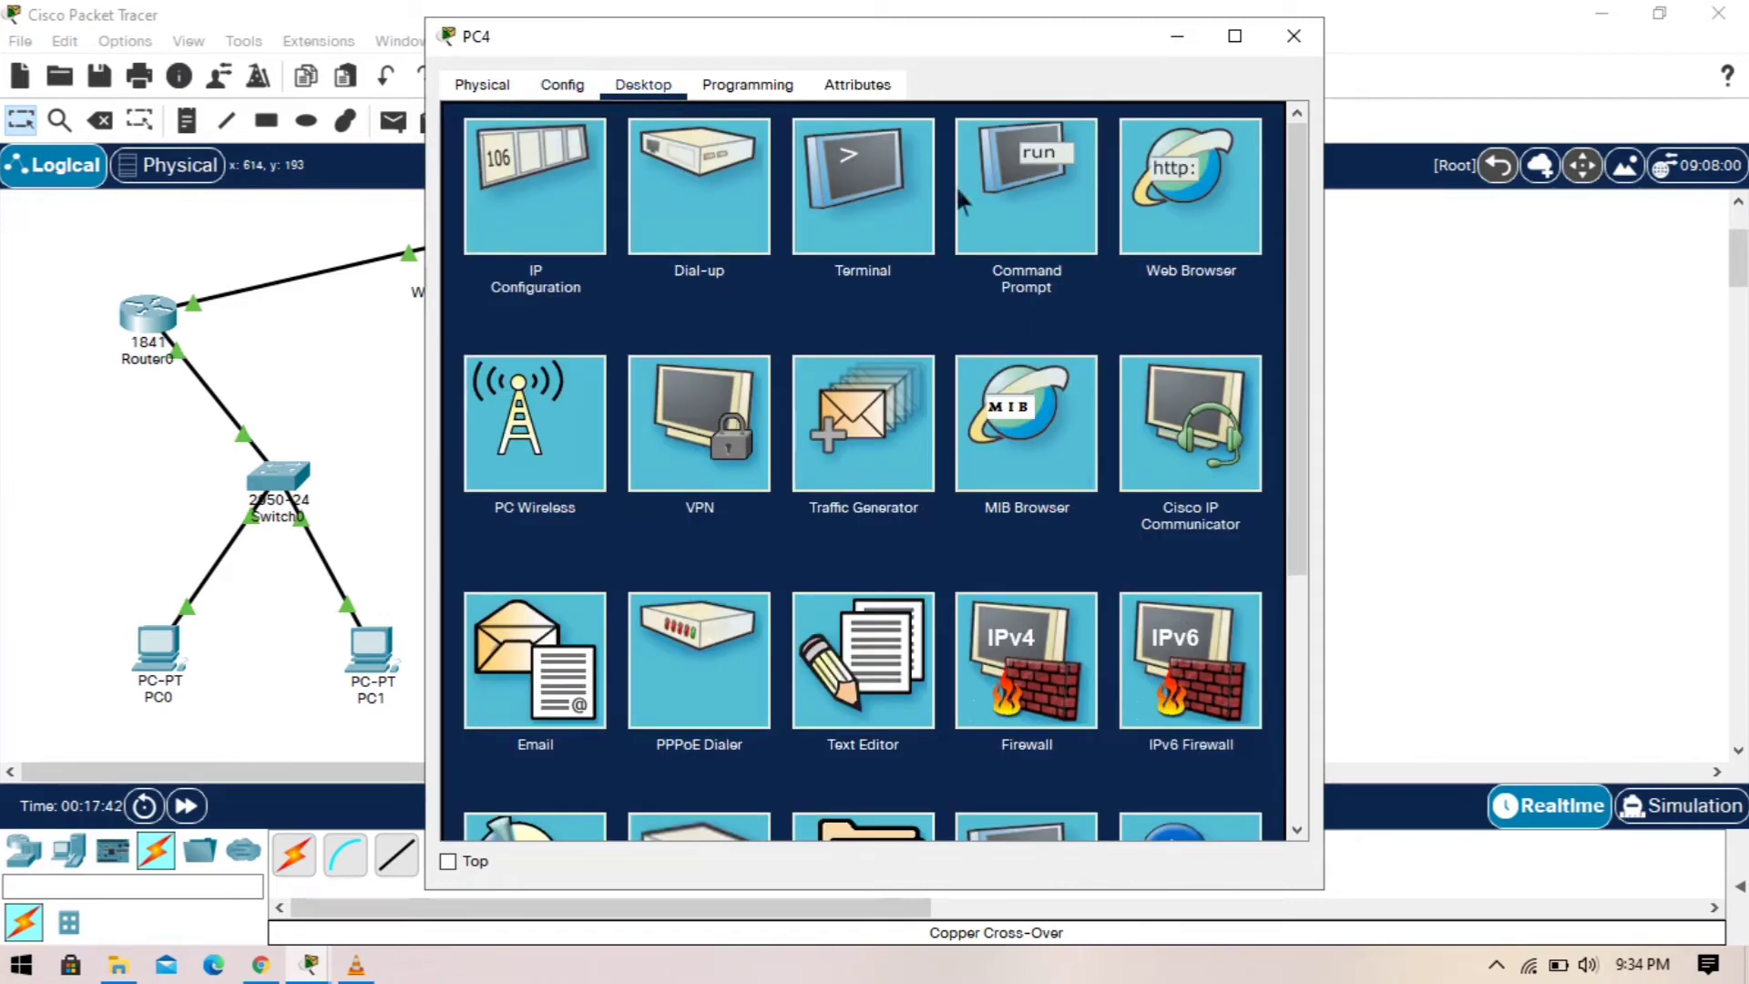
click(1043, 215)
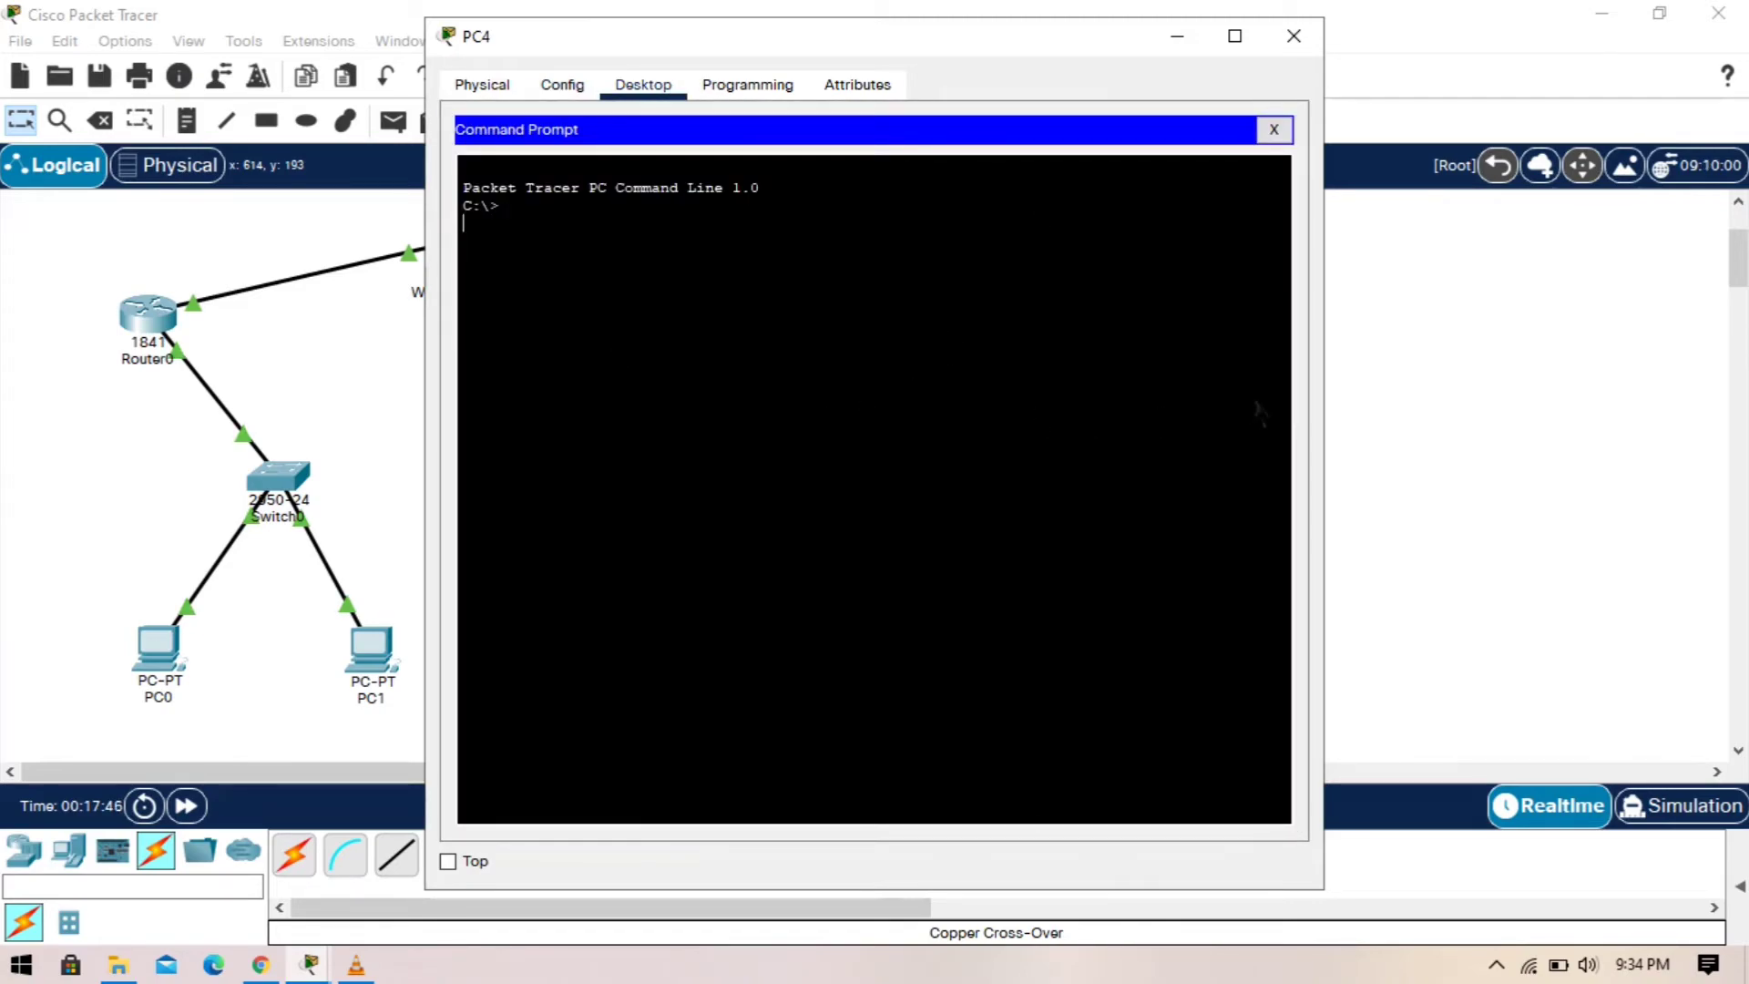
text(ipconfig)
key(Return)
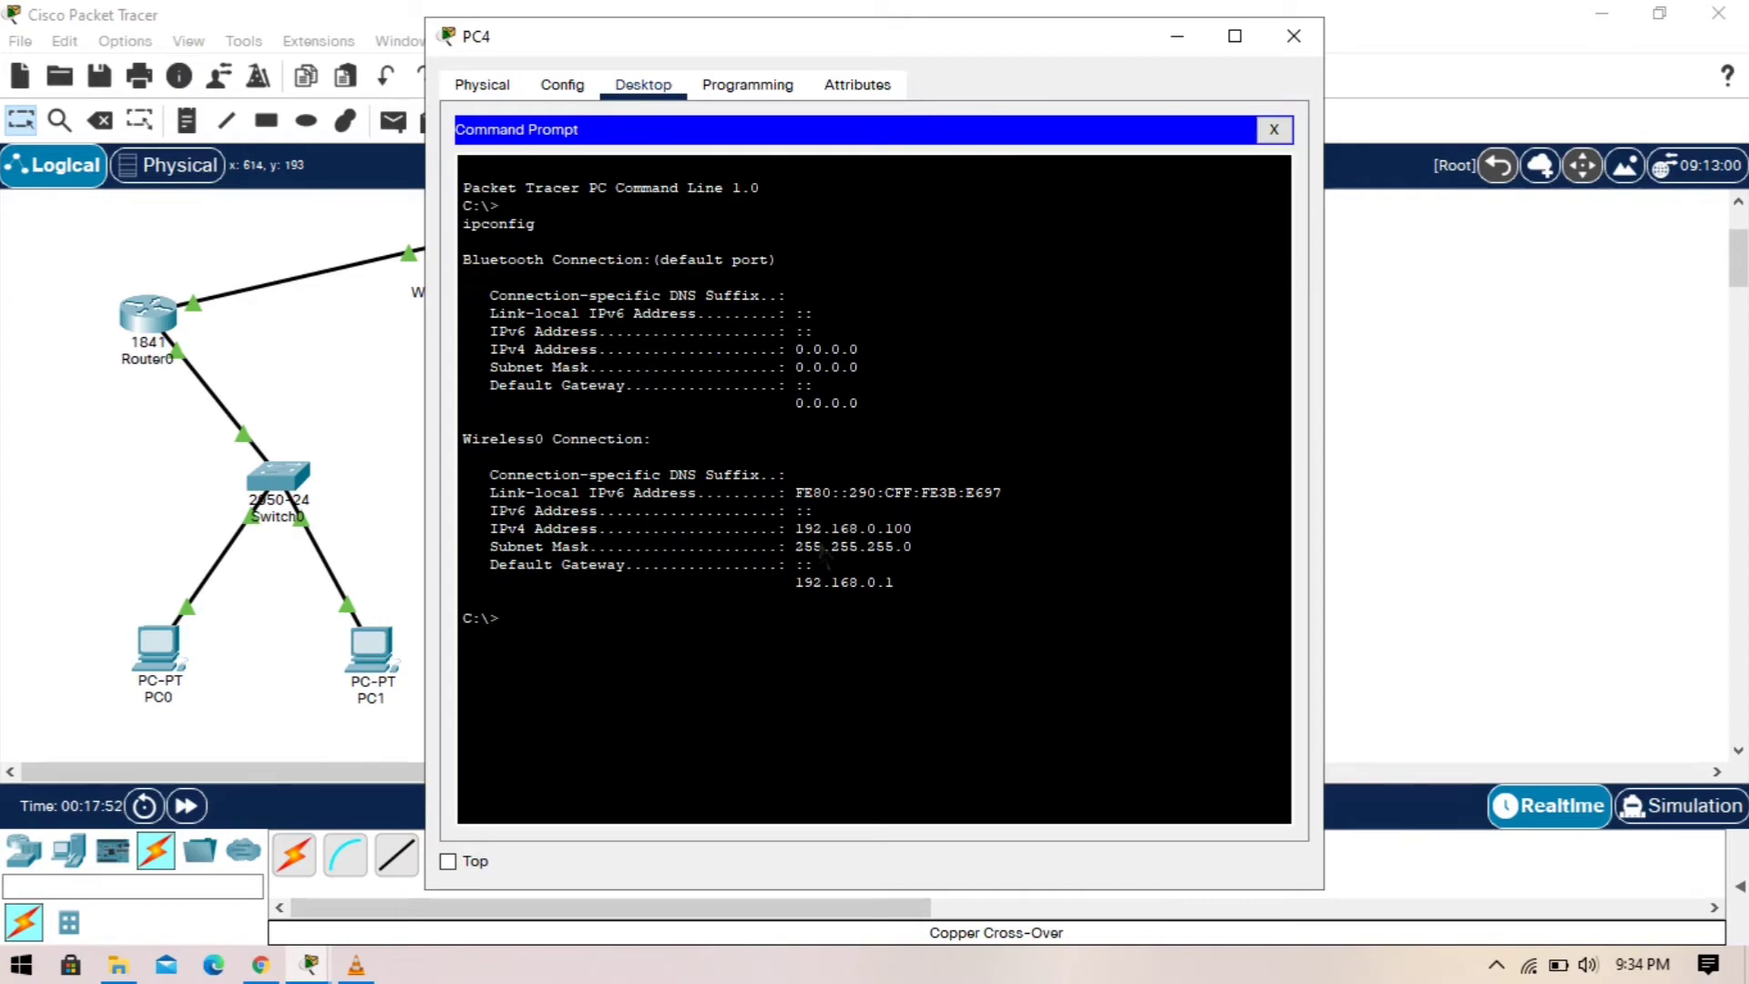
Step: Ping PC4 at 192.168.0.100 from PC3's Command Prompt, review the replies, and close the PC's window
drag(794, 529, 936, 531)
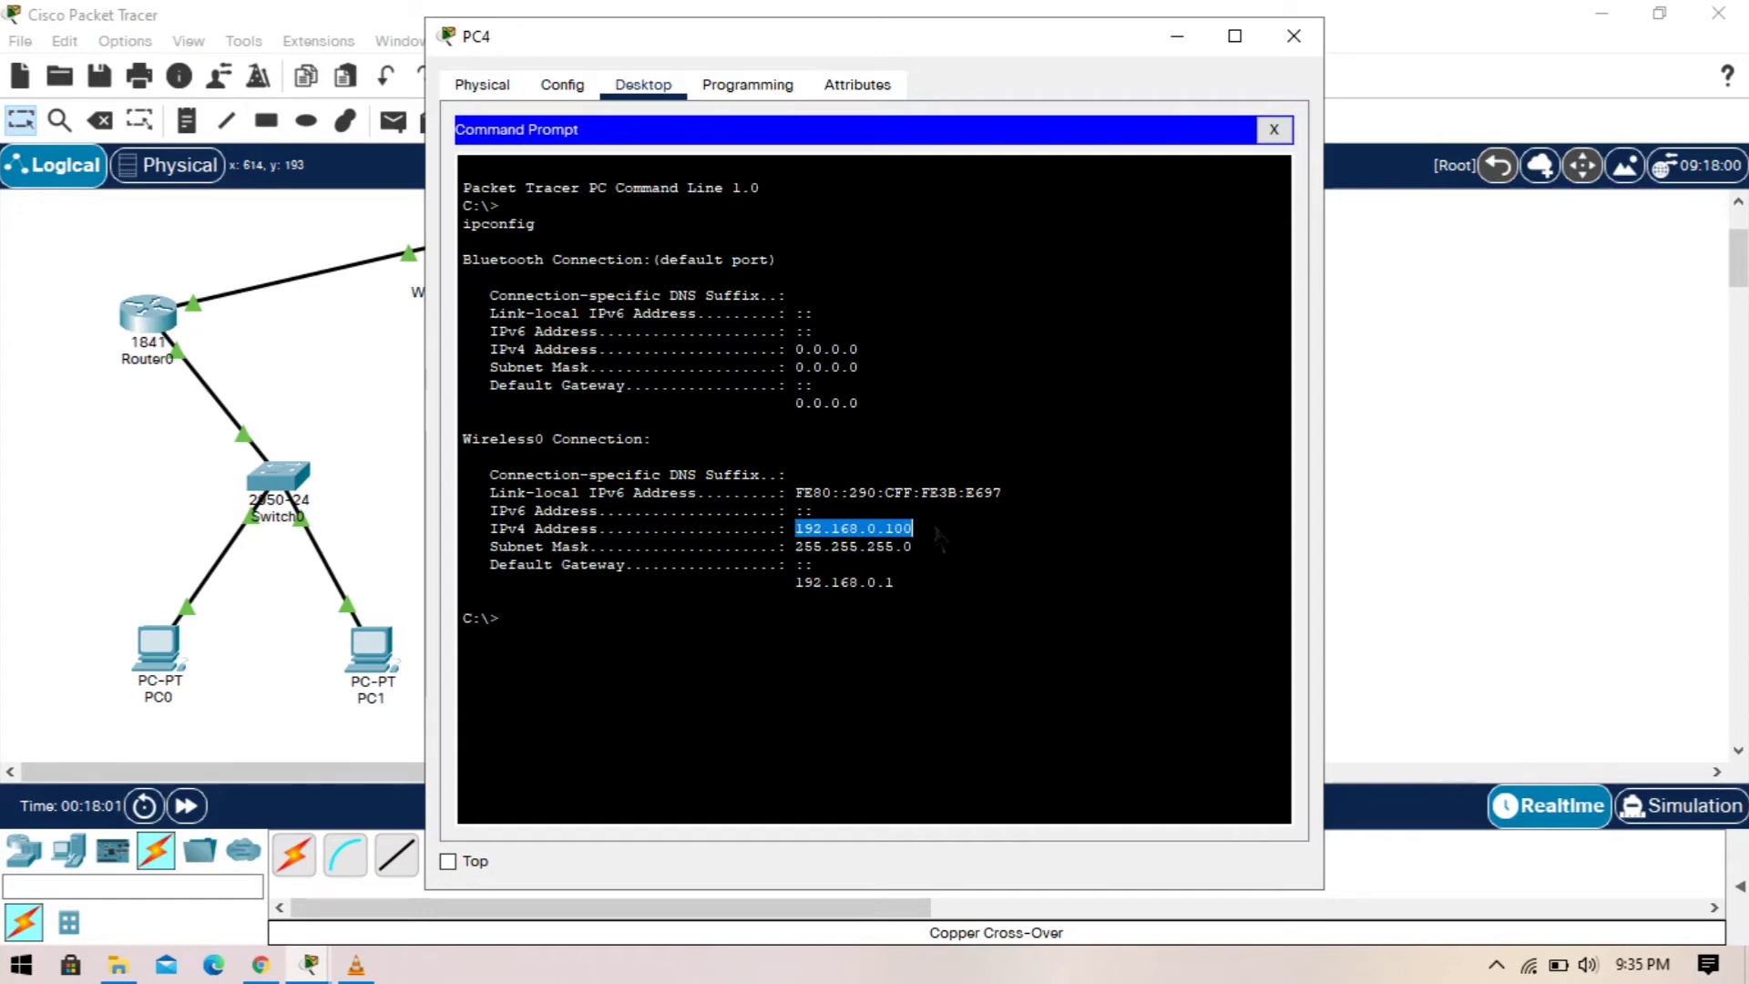
click(1184, 38)
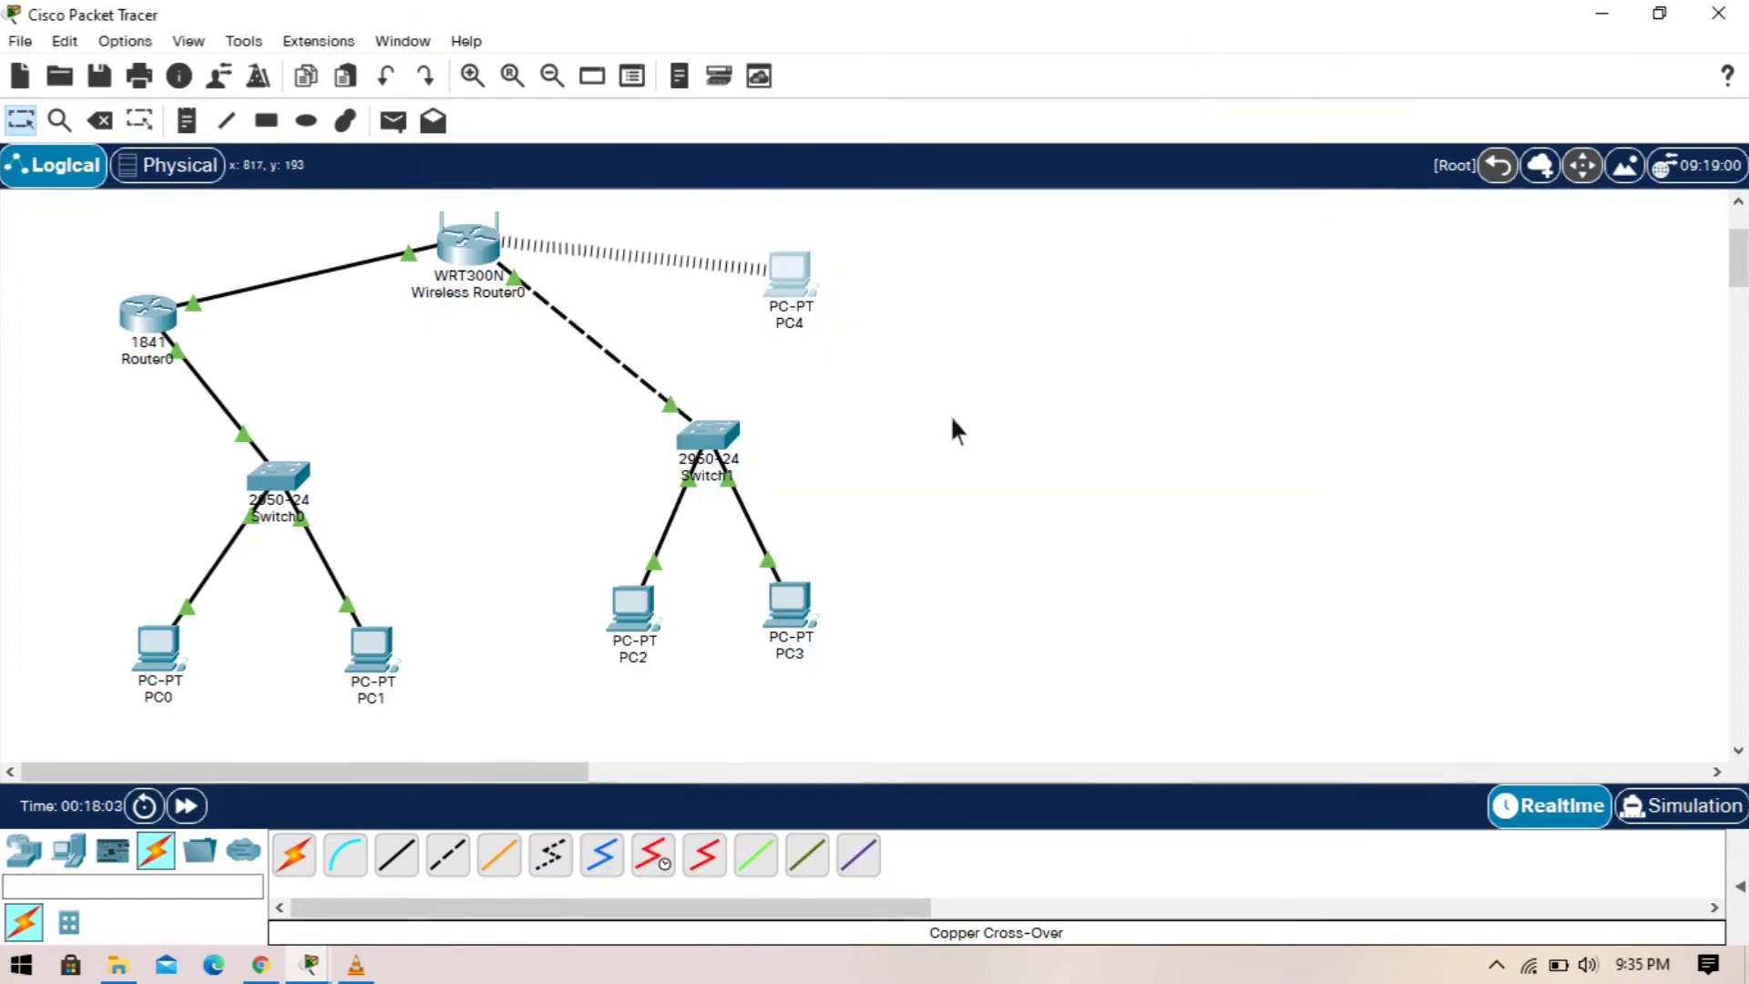
click(790, 602)
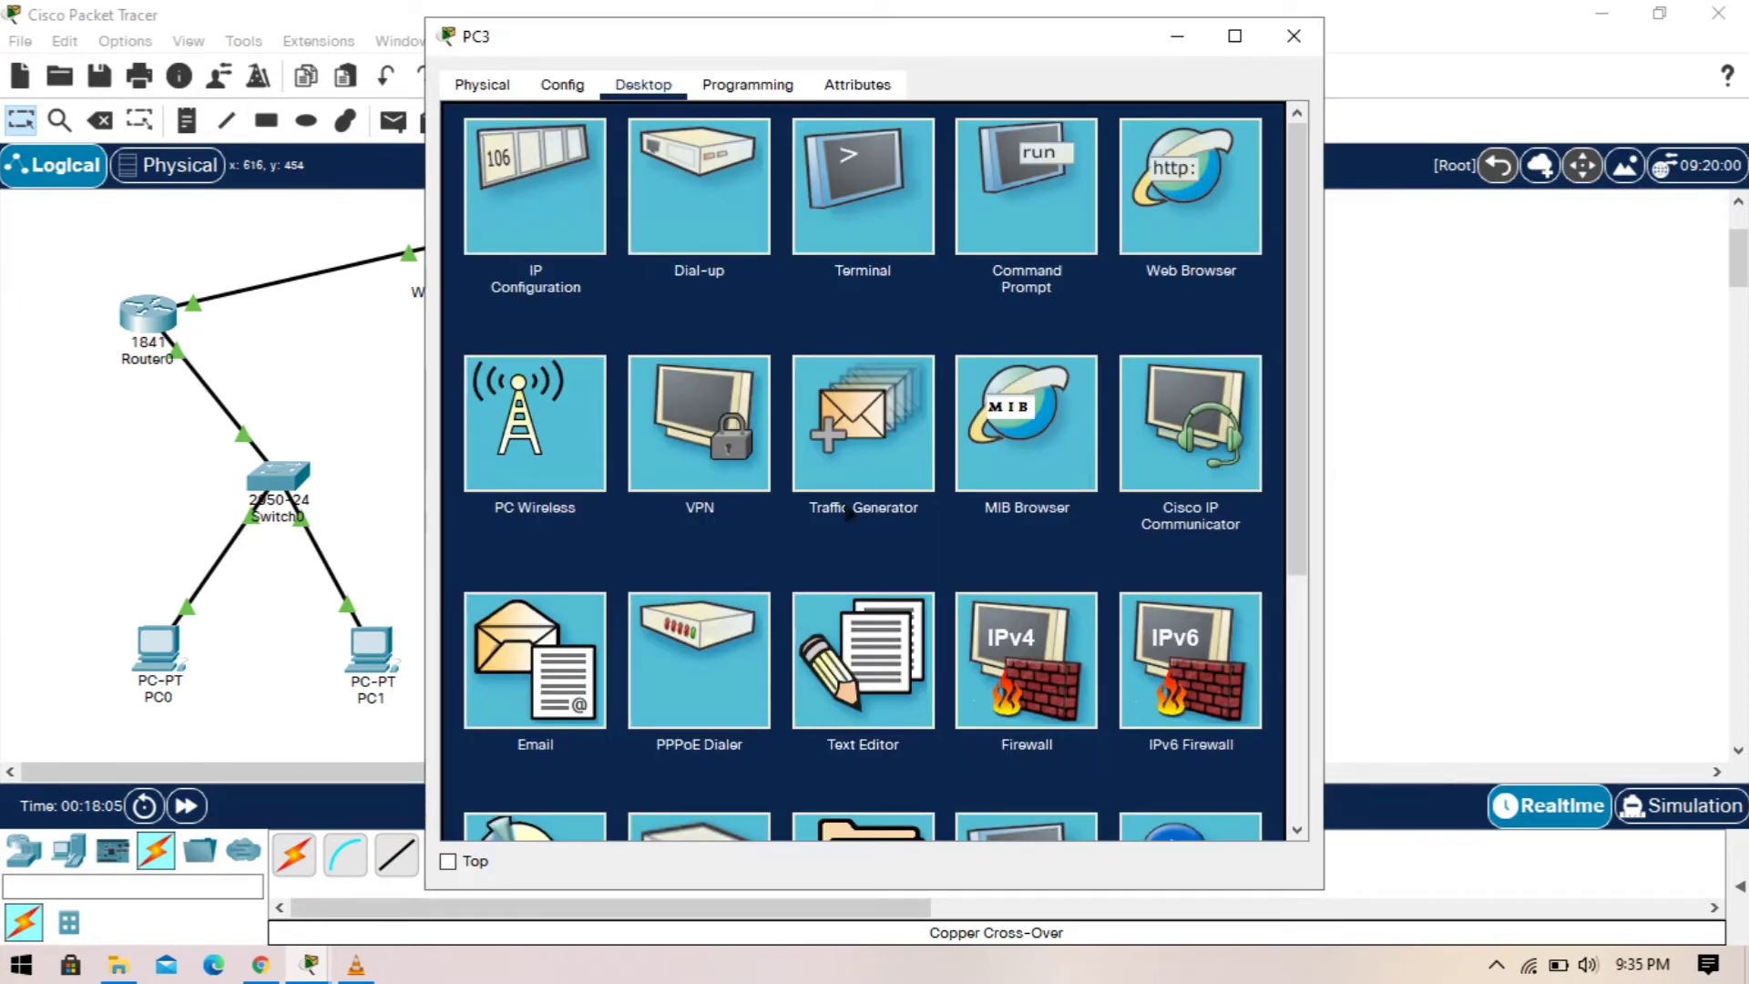
click(1037, 195)
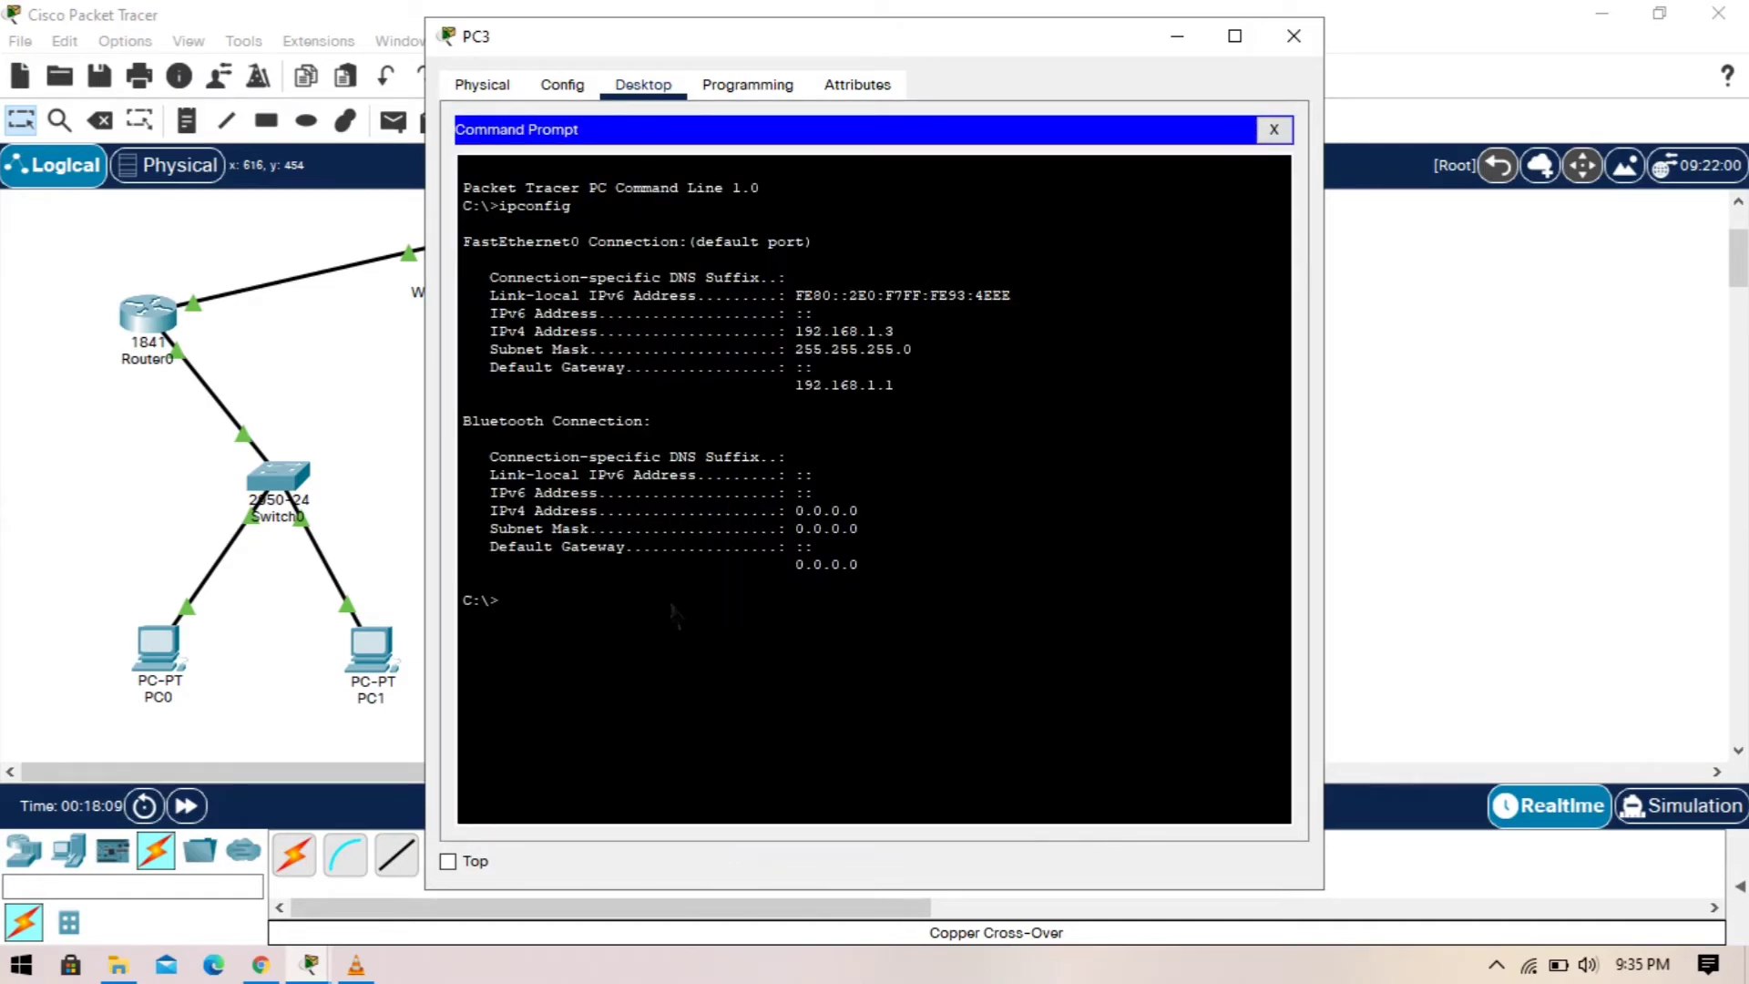
text(ping)
drag(981, 37, 1204, 250)
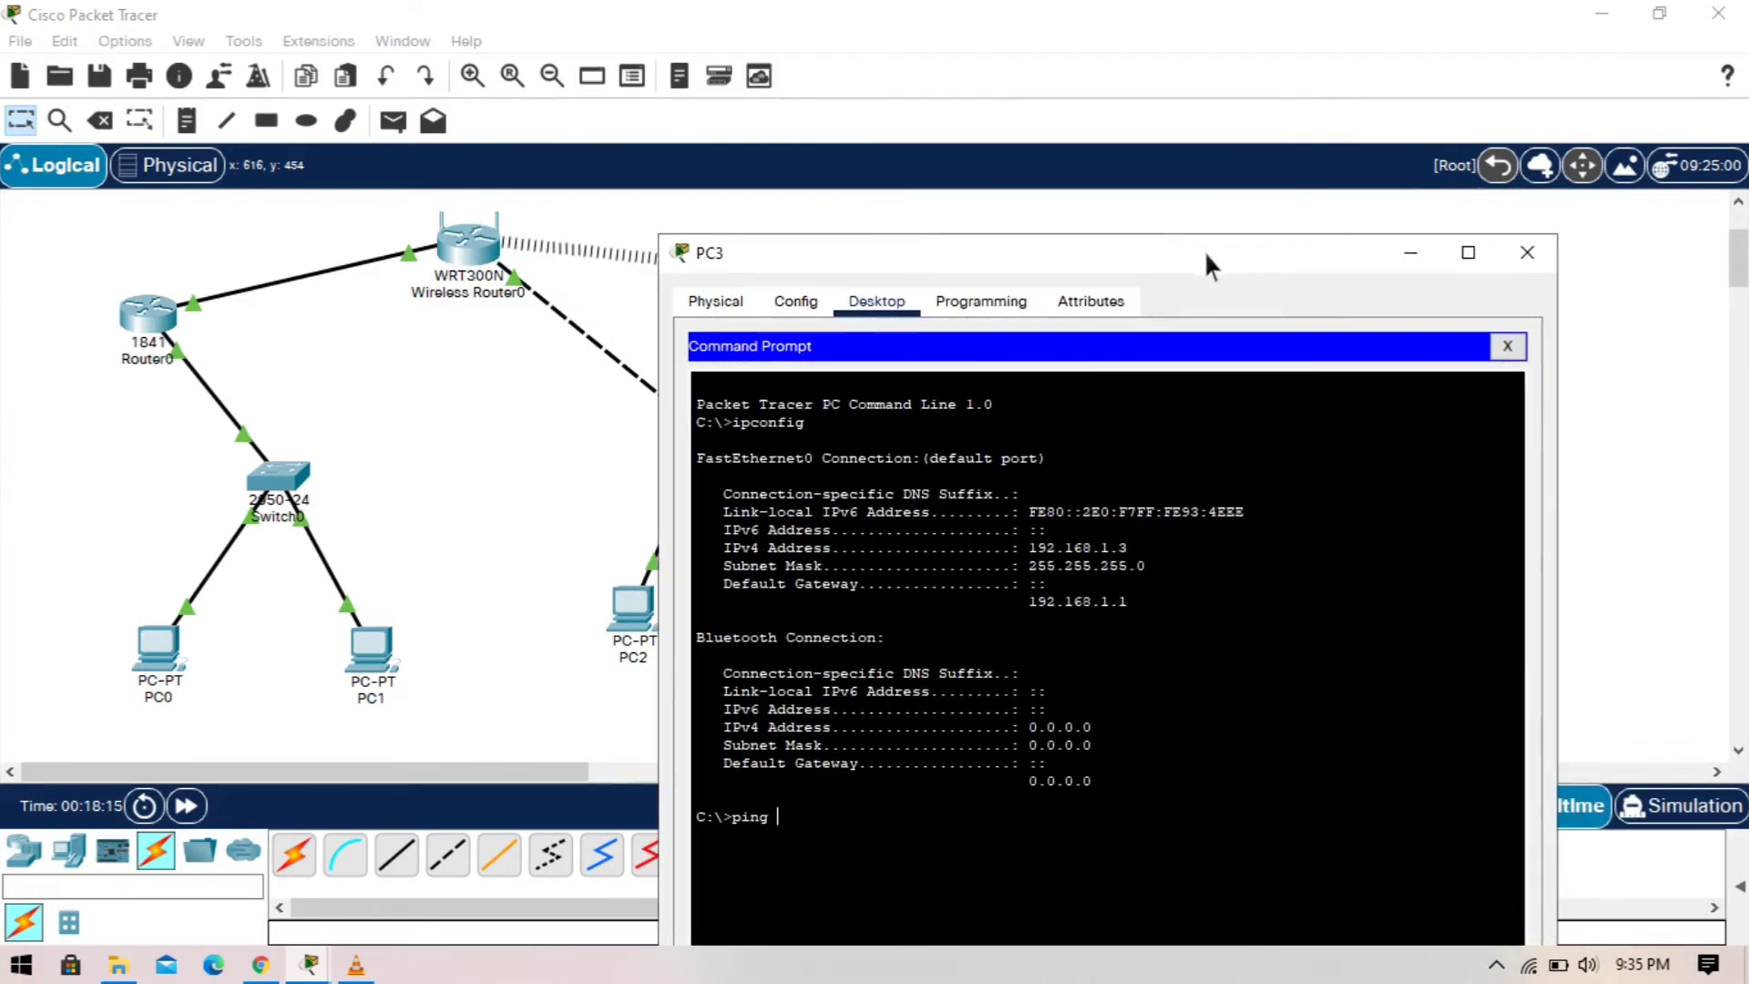
text(192.168.0.100)
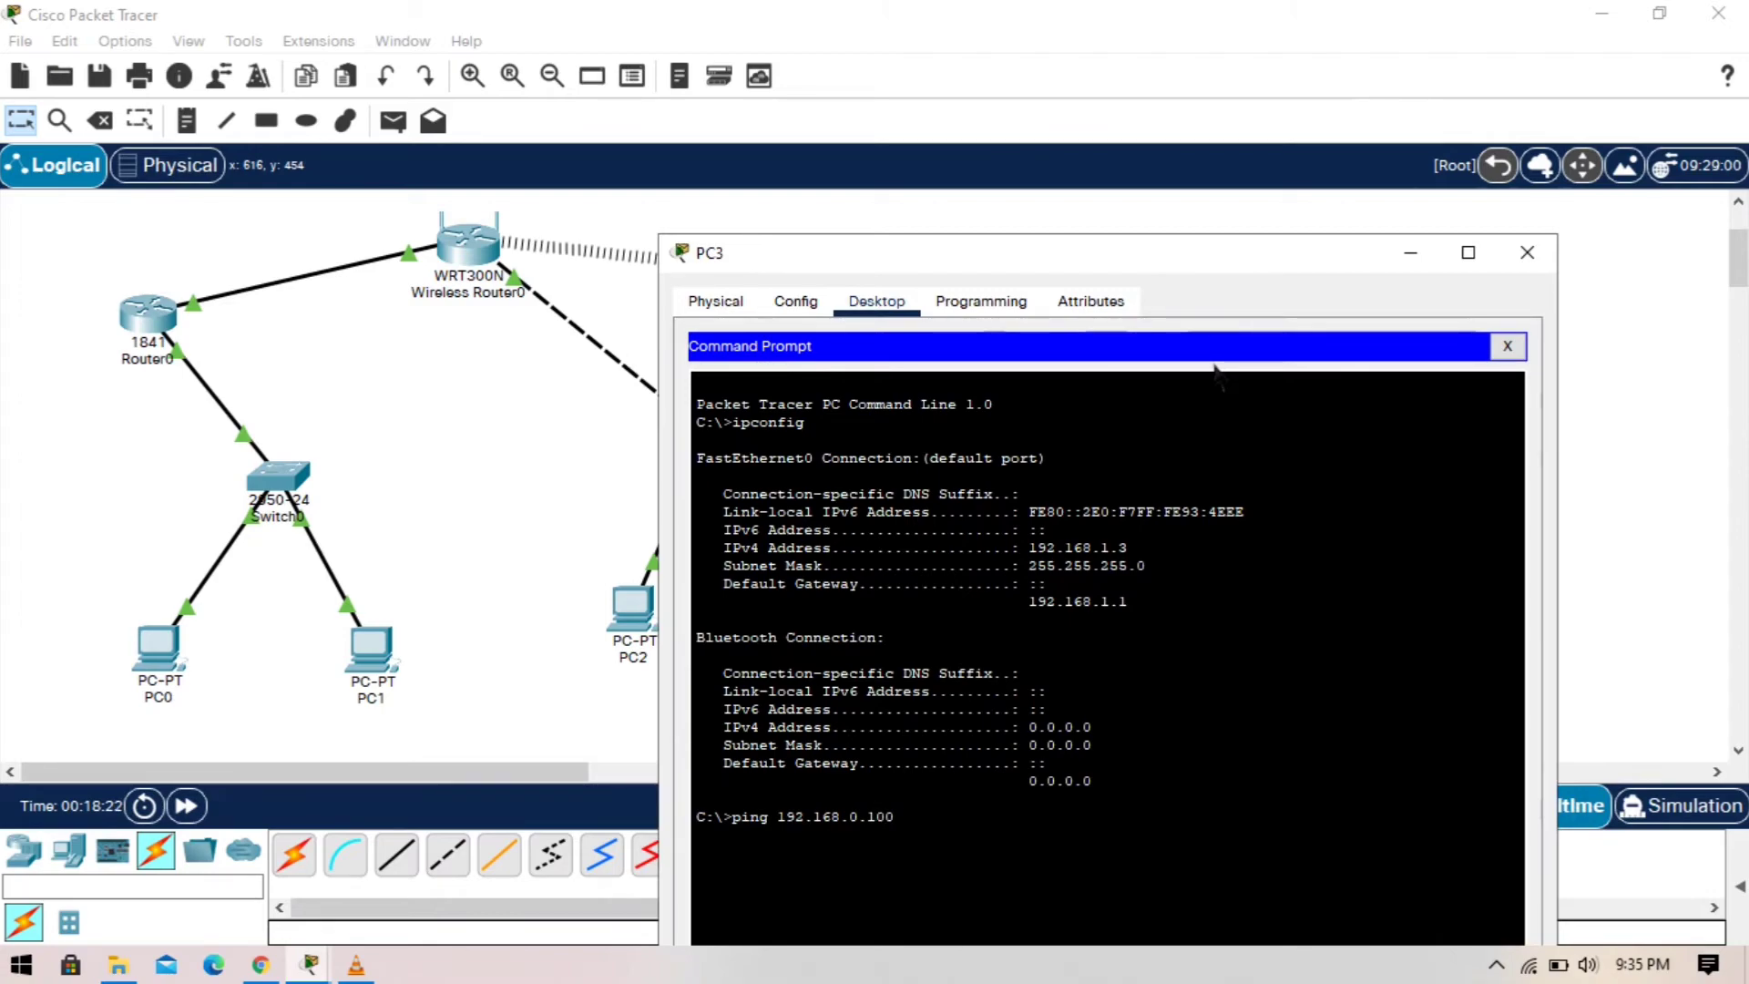
key(Return)
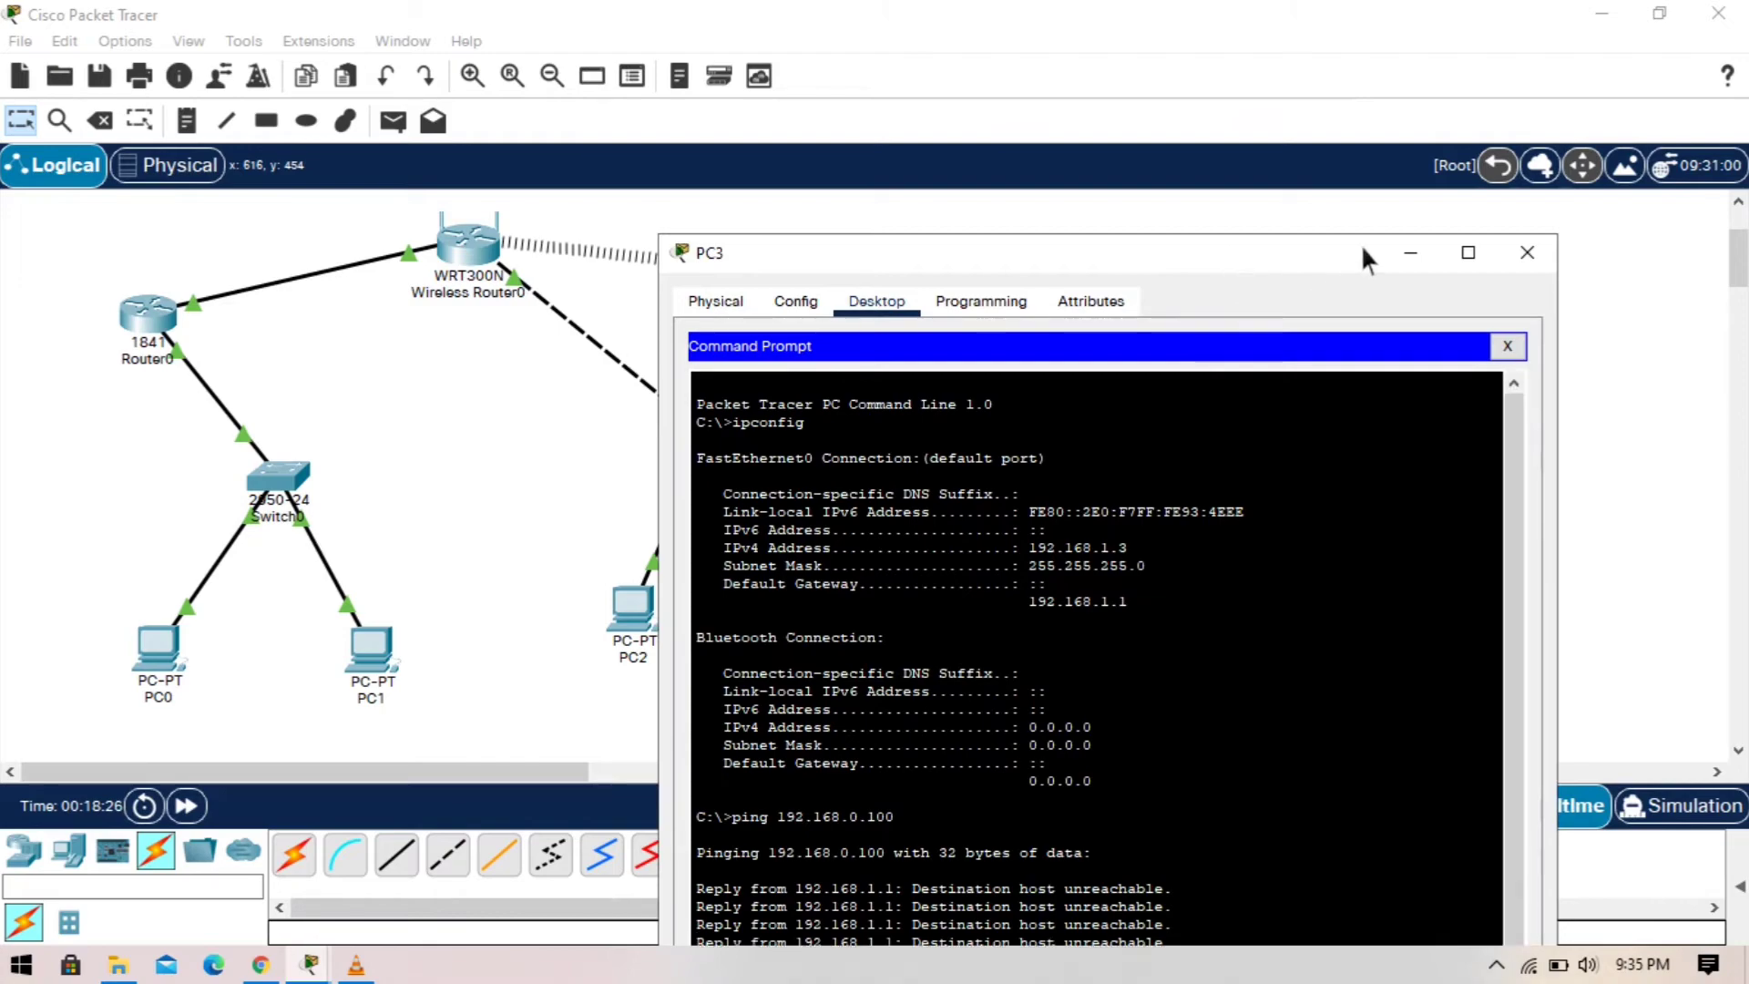
click(1468, 249)
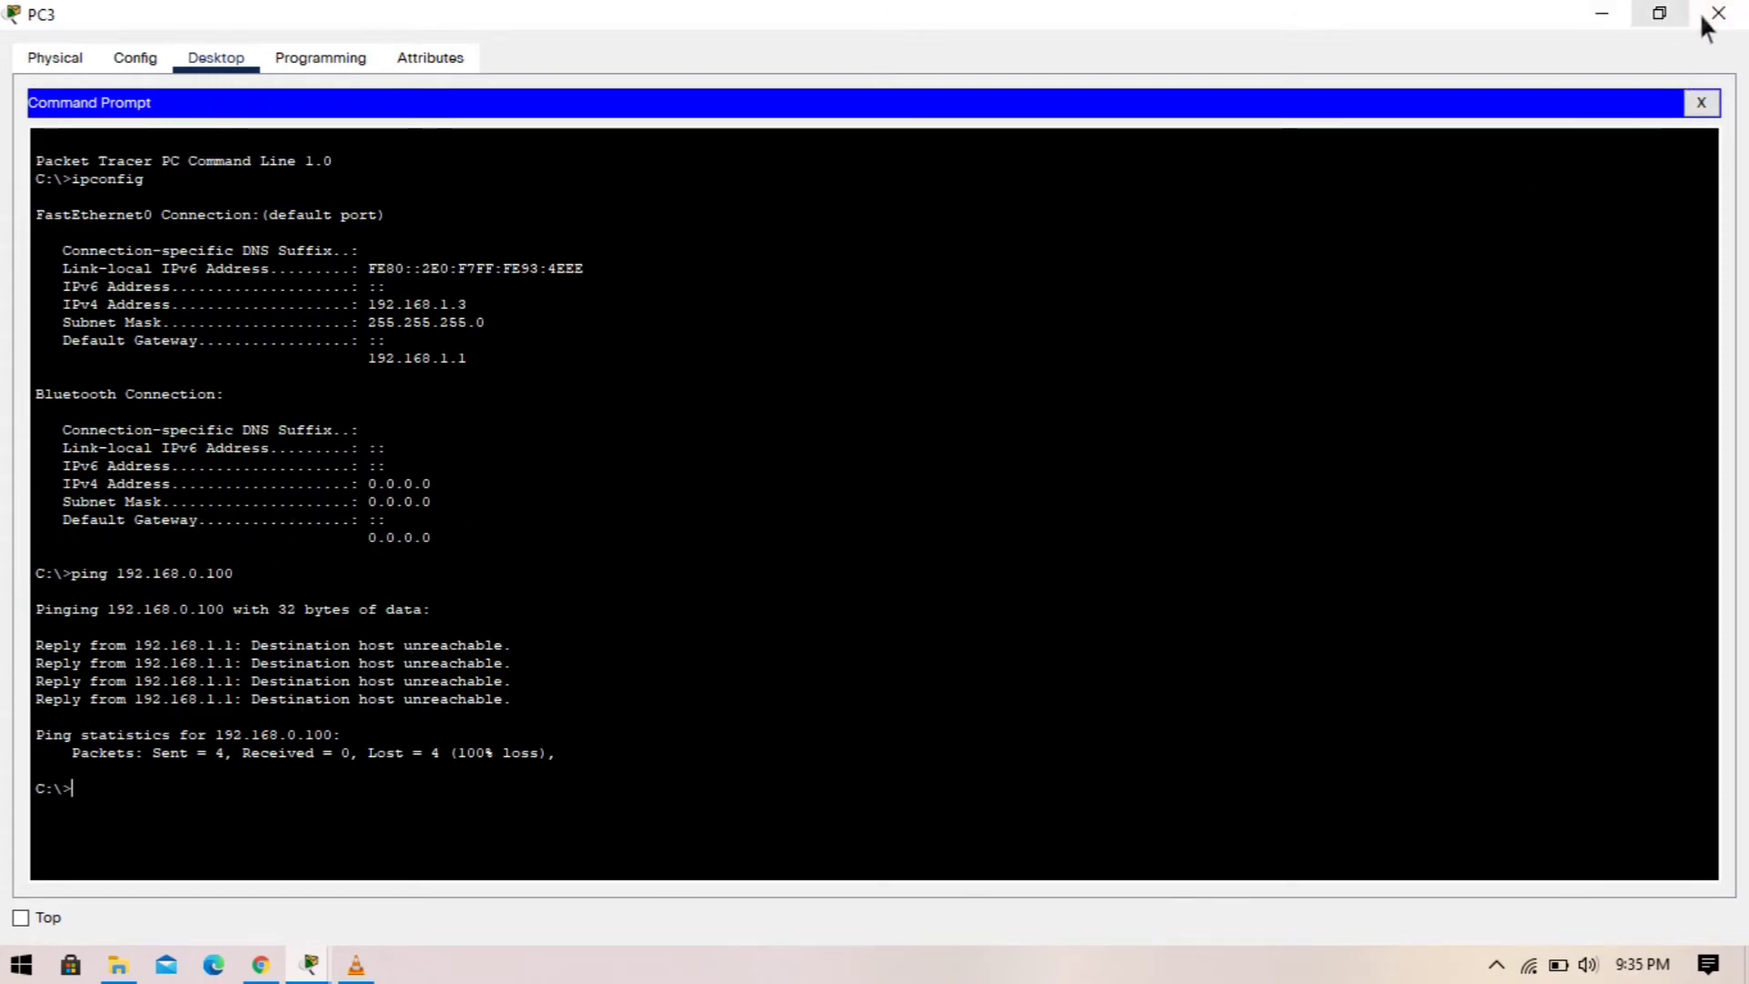
click(1659, 13)
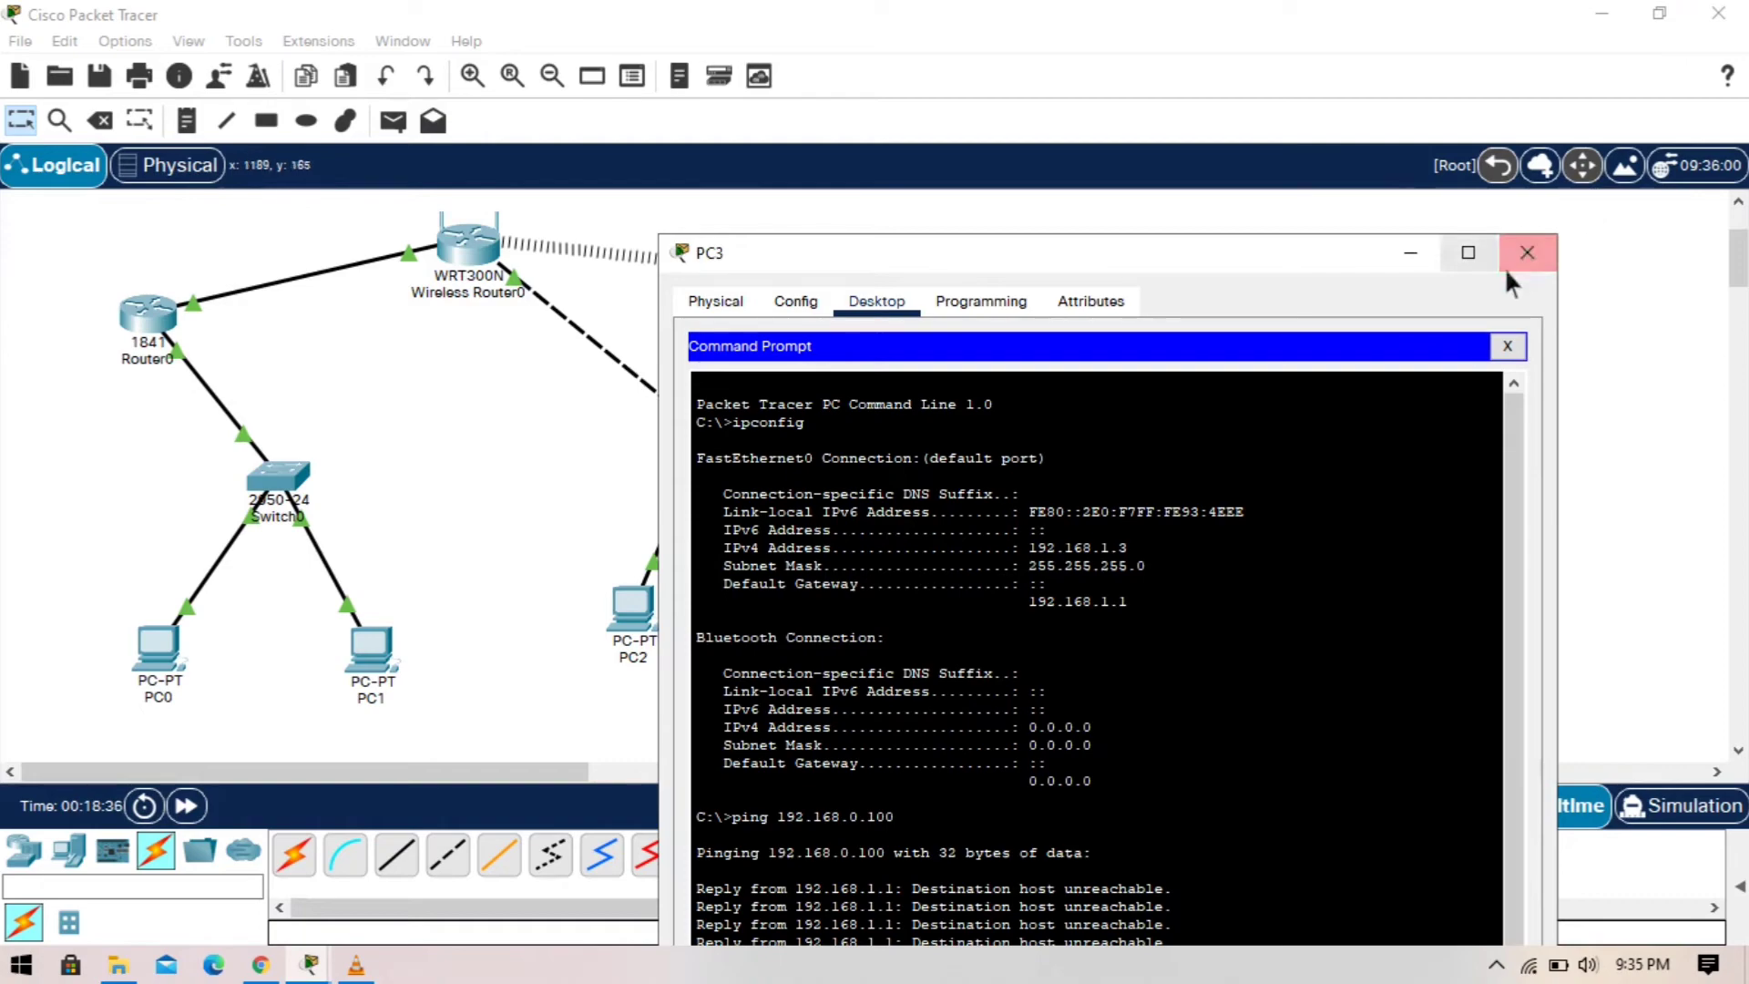
click(1527, 255)
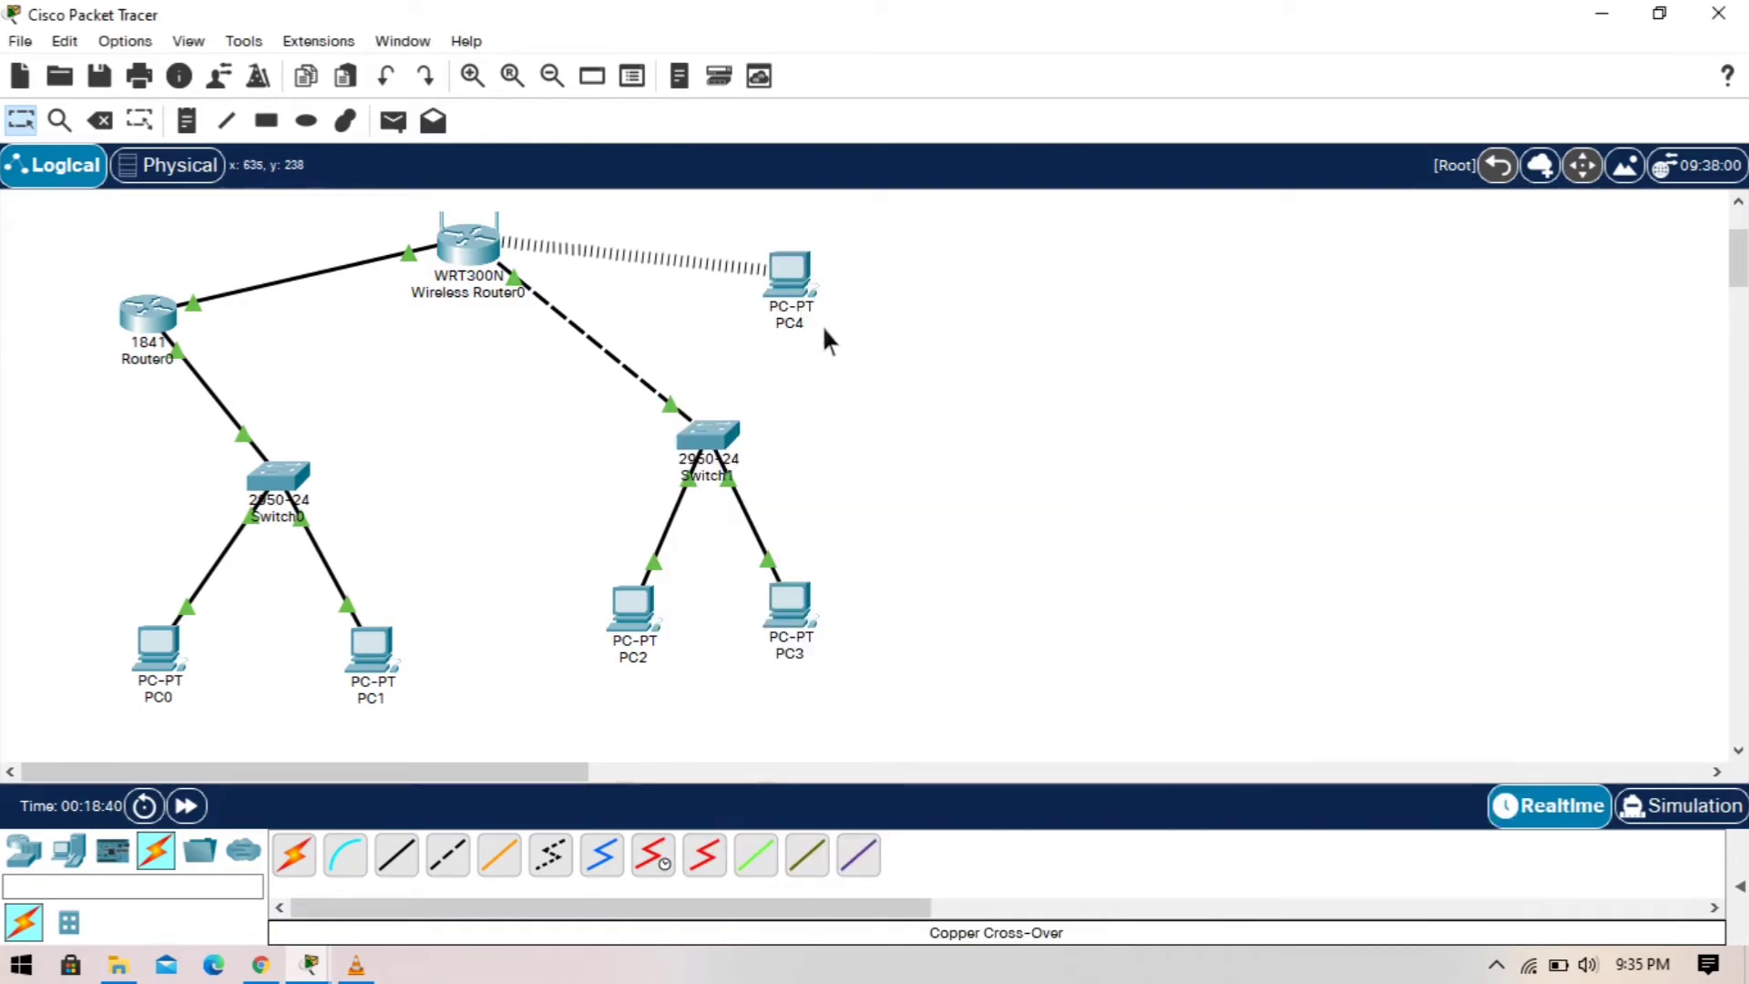
Step: Check the IPv4 address and subnet mask of Router0's FastEthernet0/0 interface, then minimize the router's window
mouse_move(822, 326)
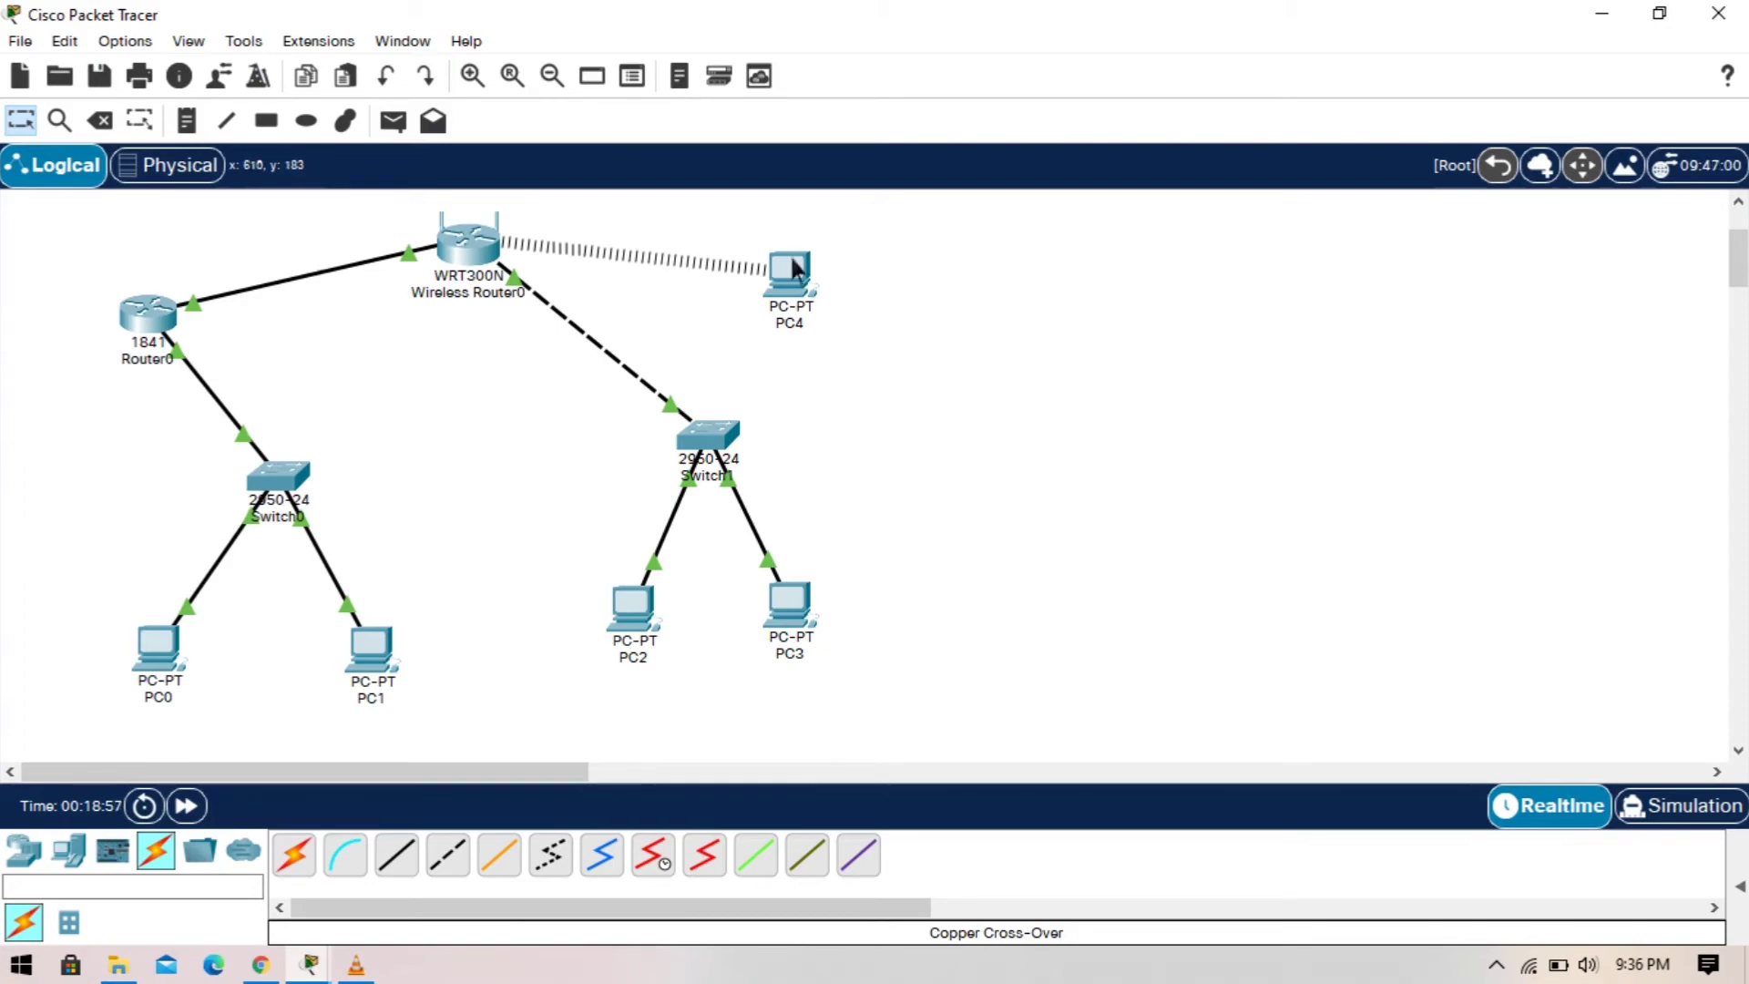
mouse_move(792, 266)
click(153, 326)
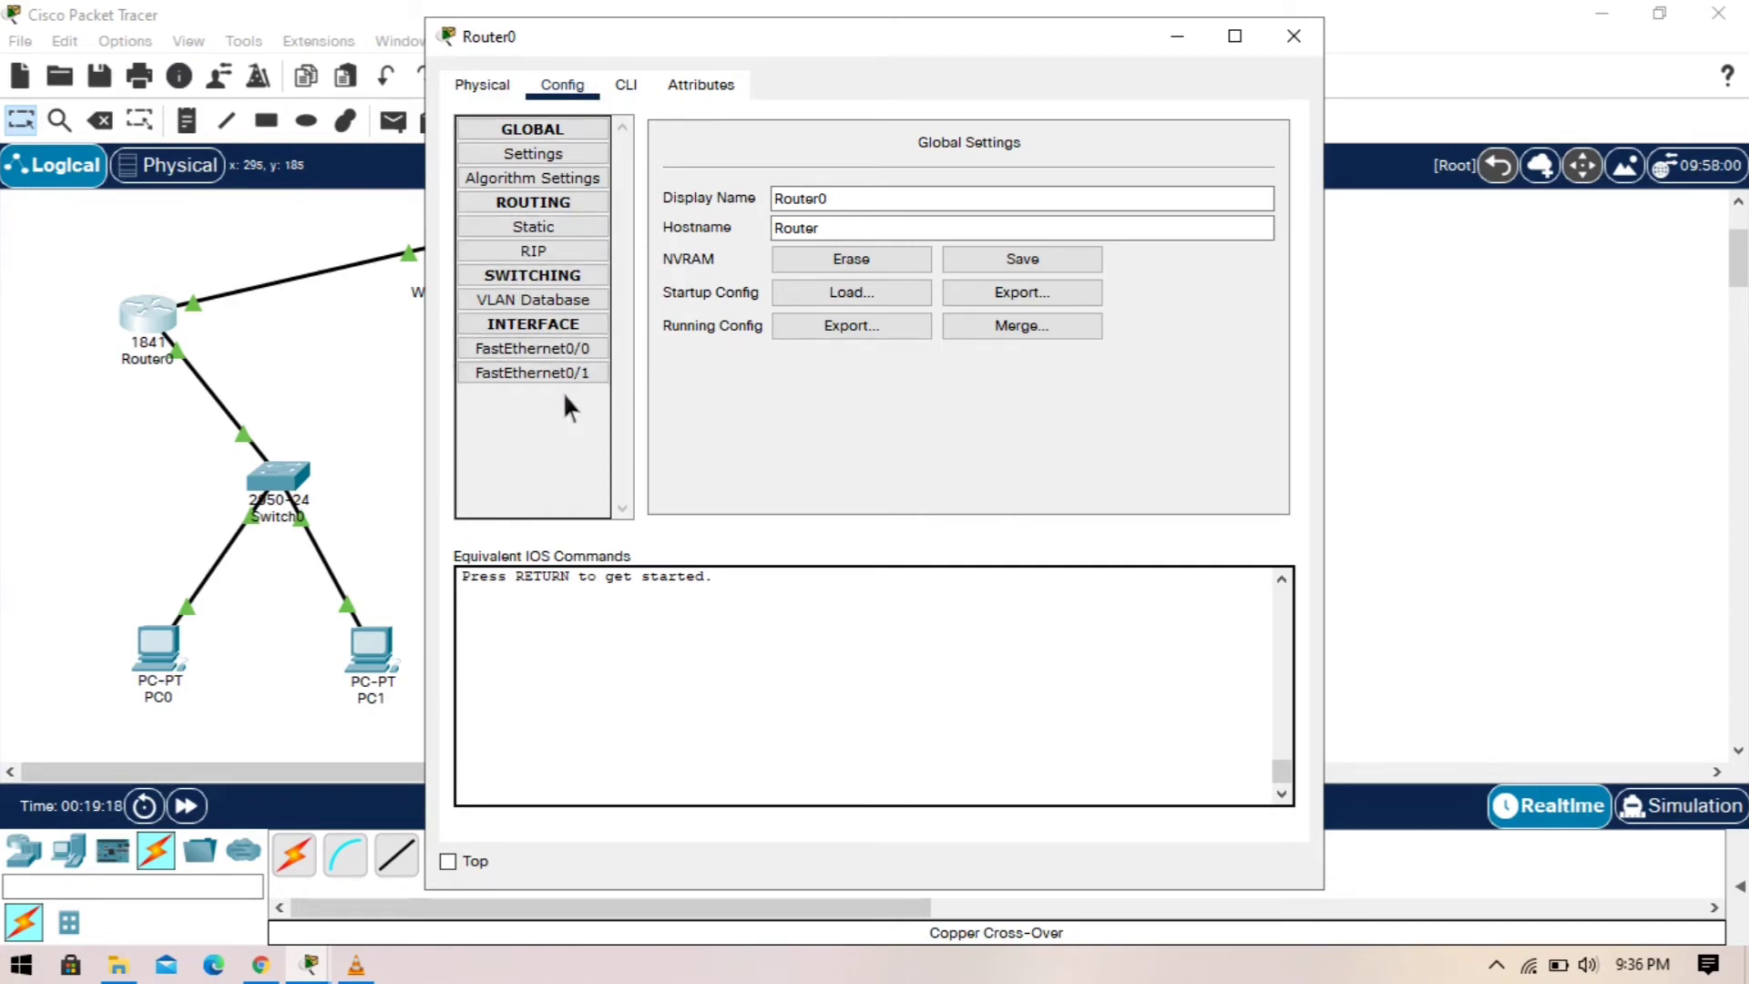
click(583, 350)
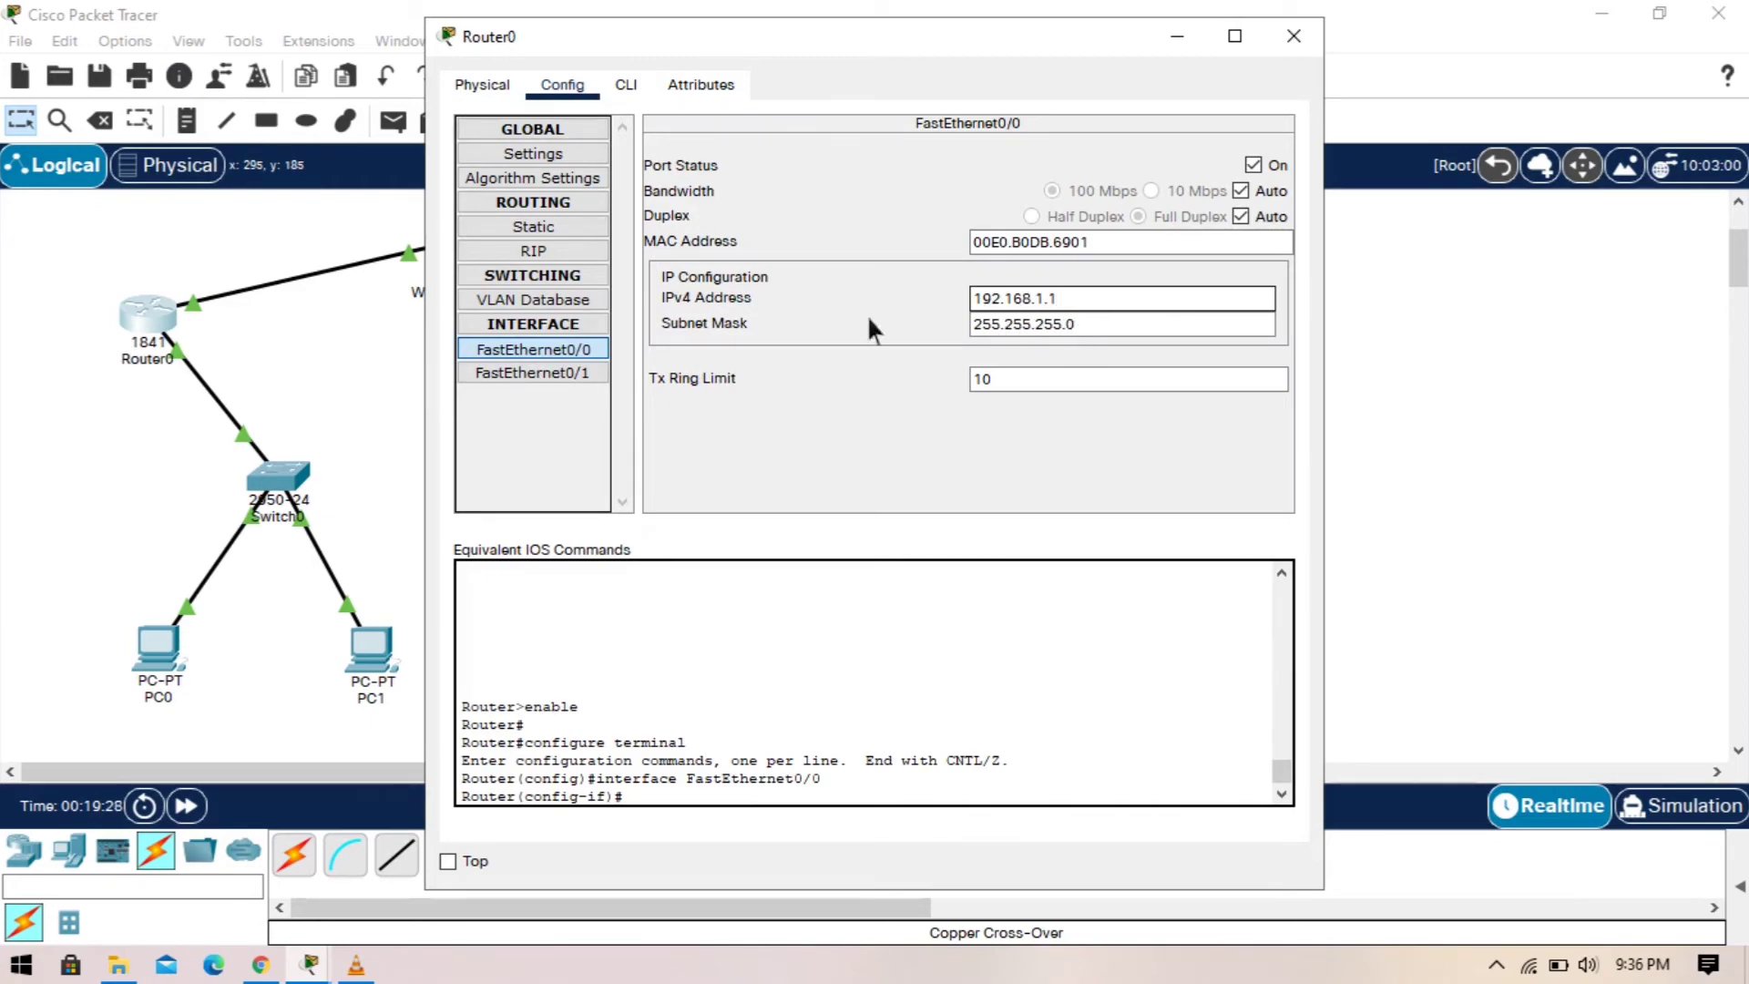
click(592, 349)
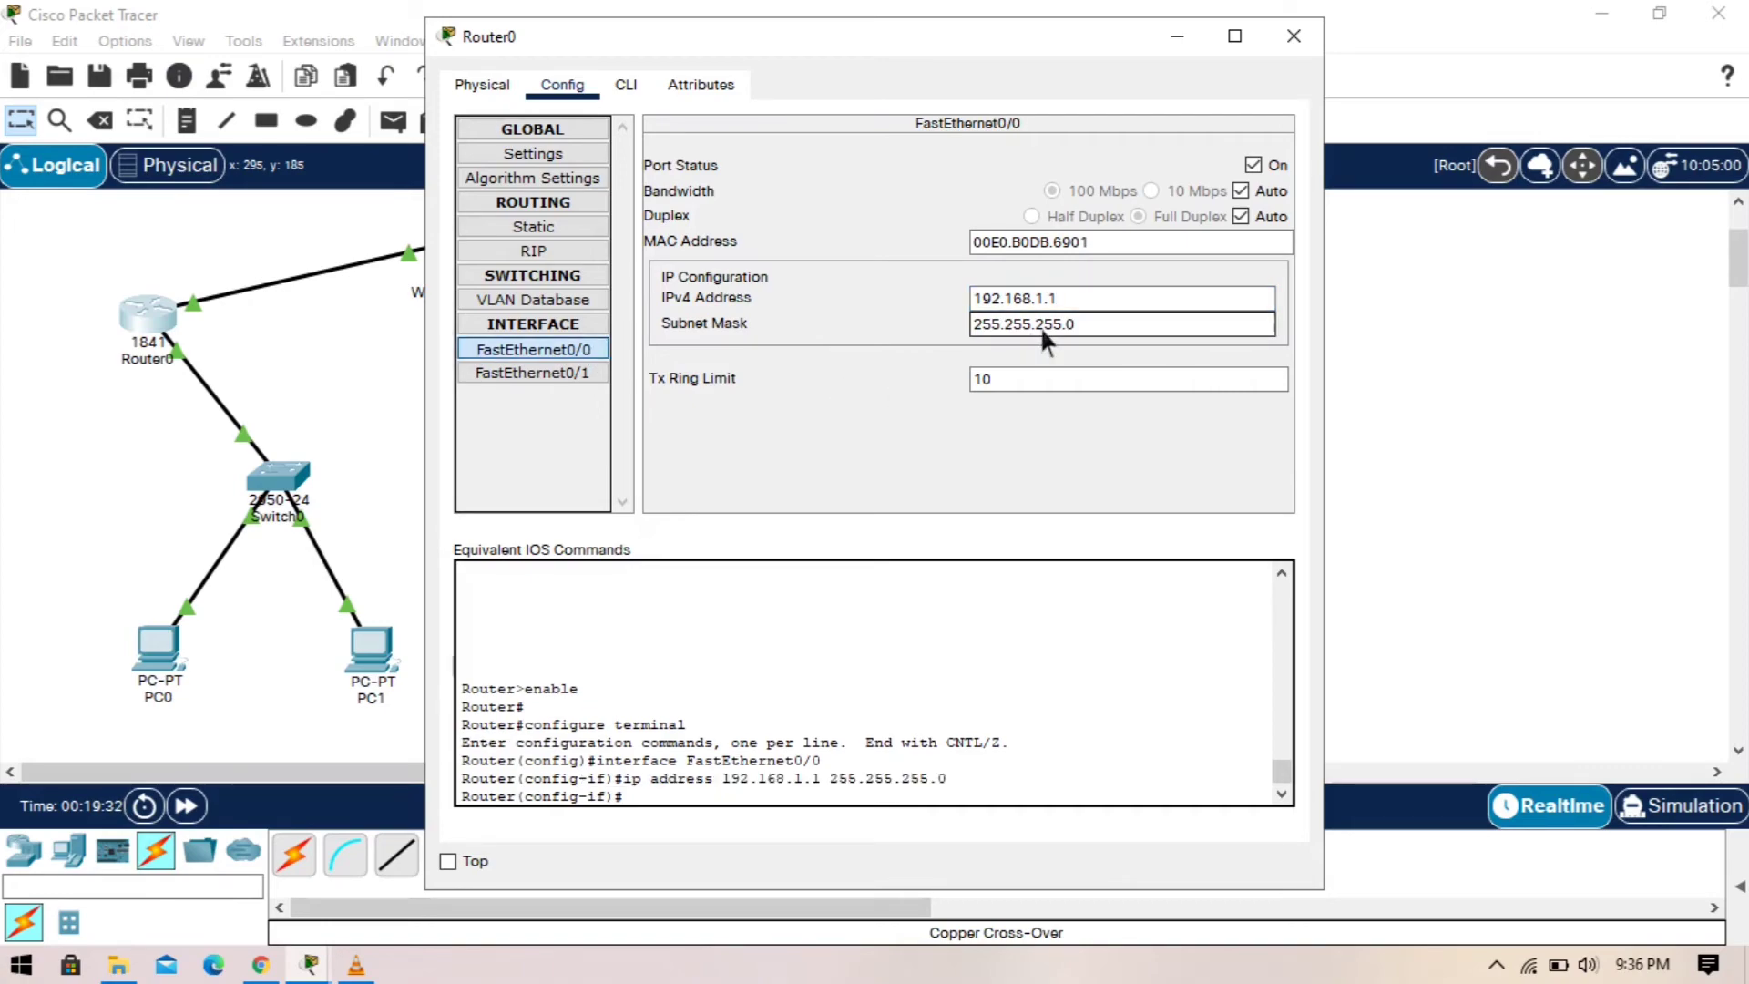
click(1064, 323)
key(BackSpace)
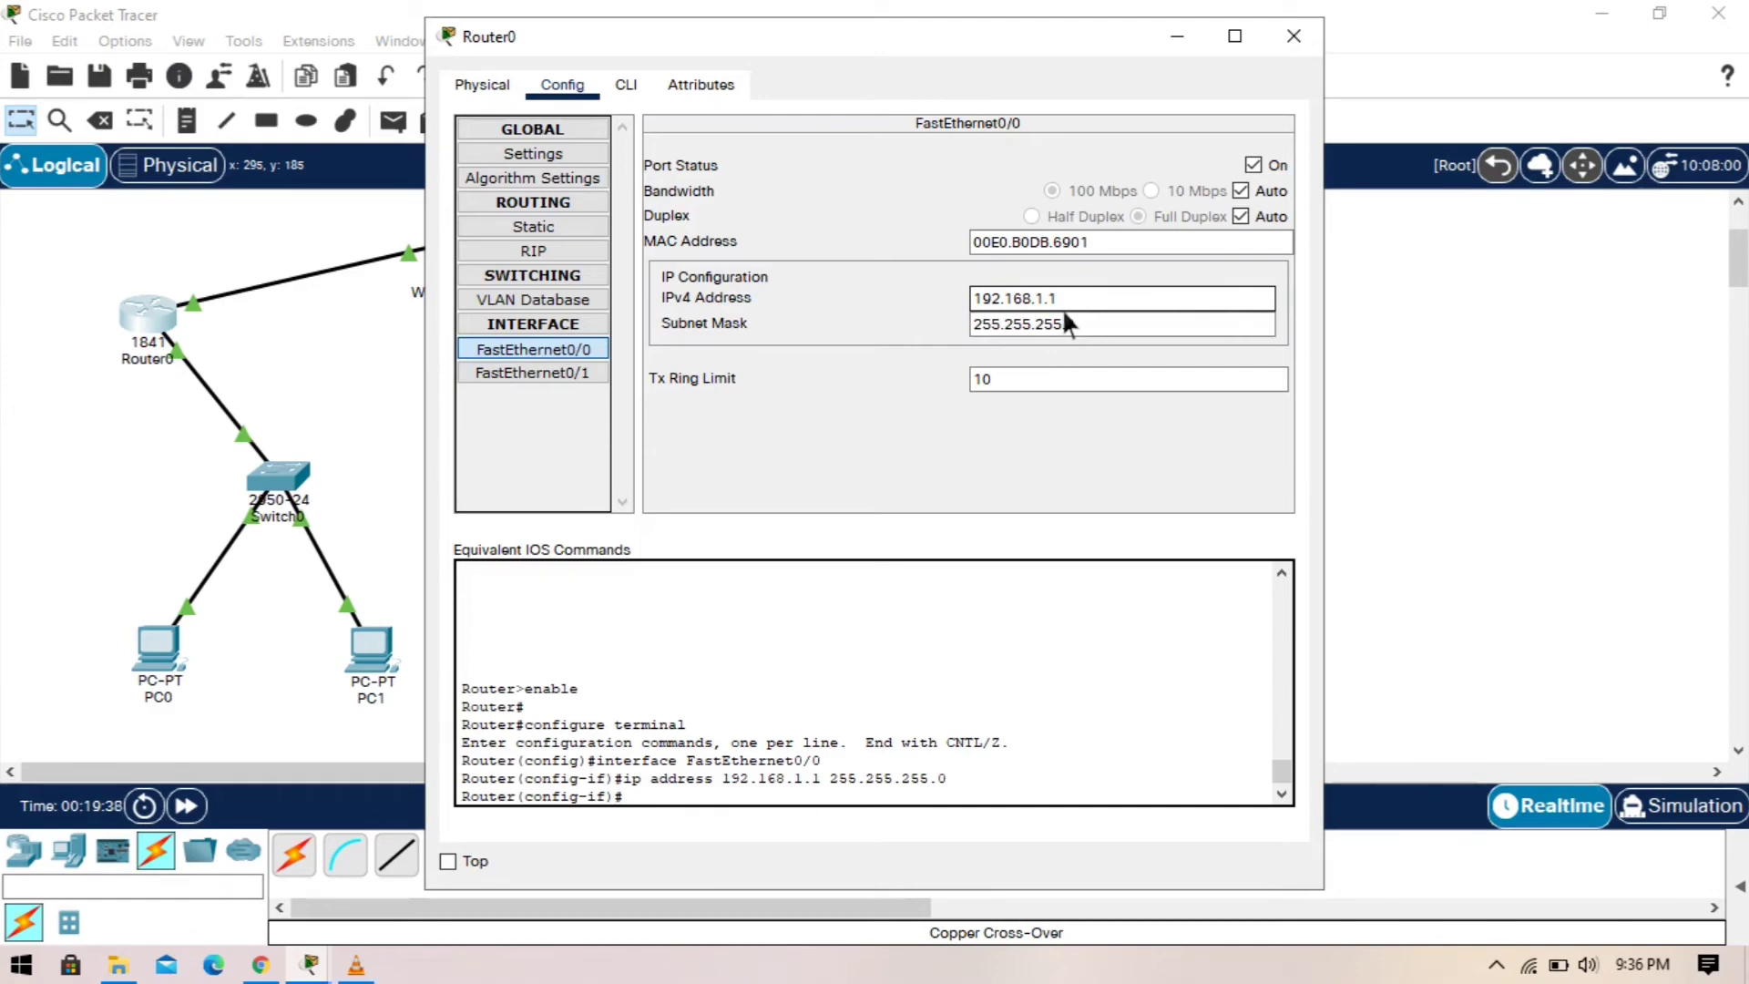
click(1177, 36)
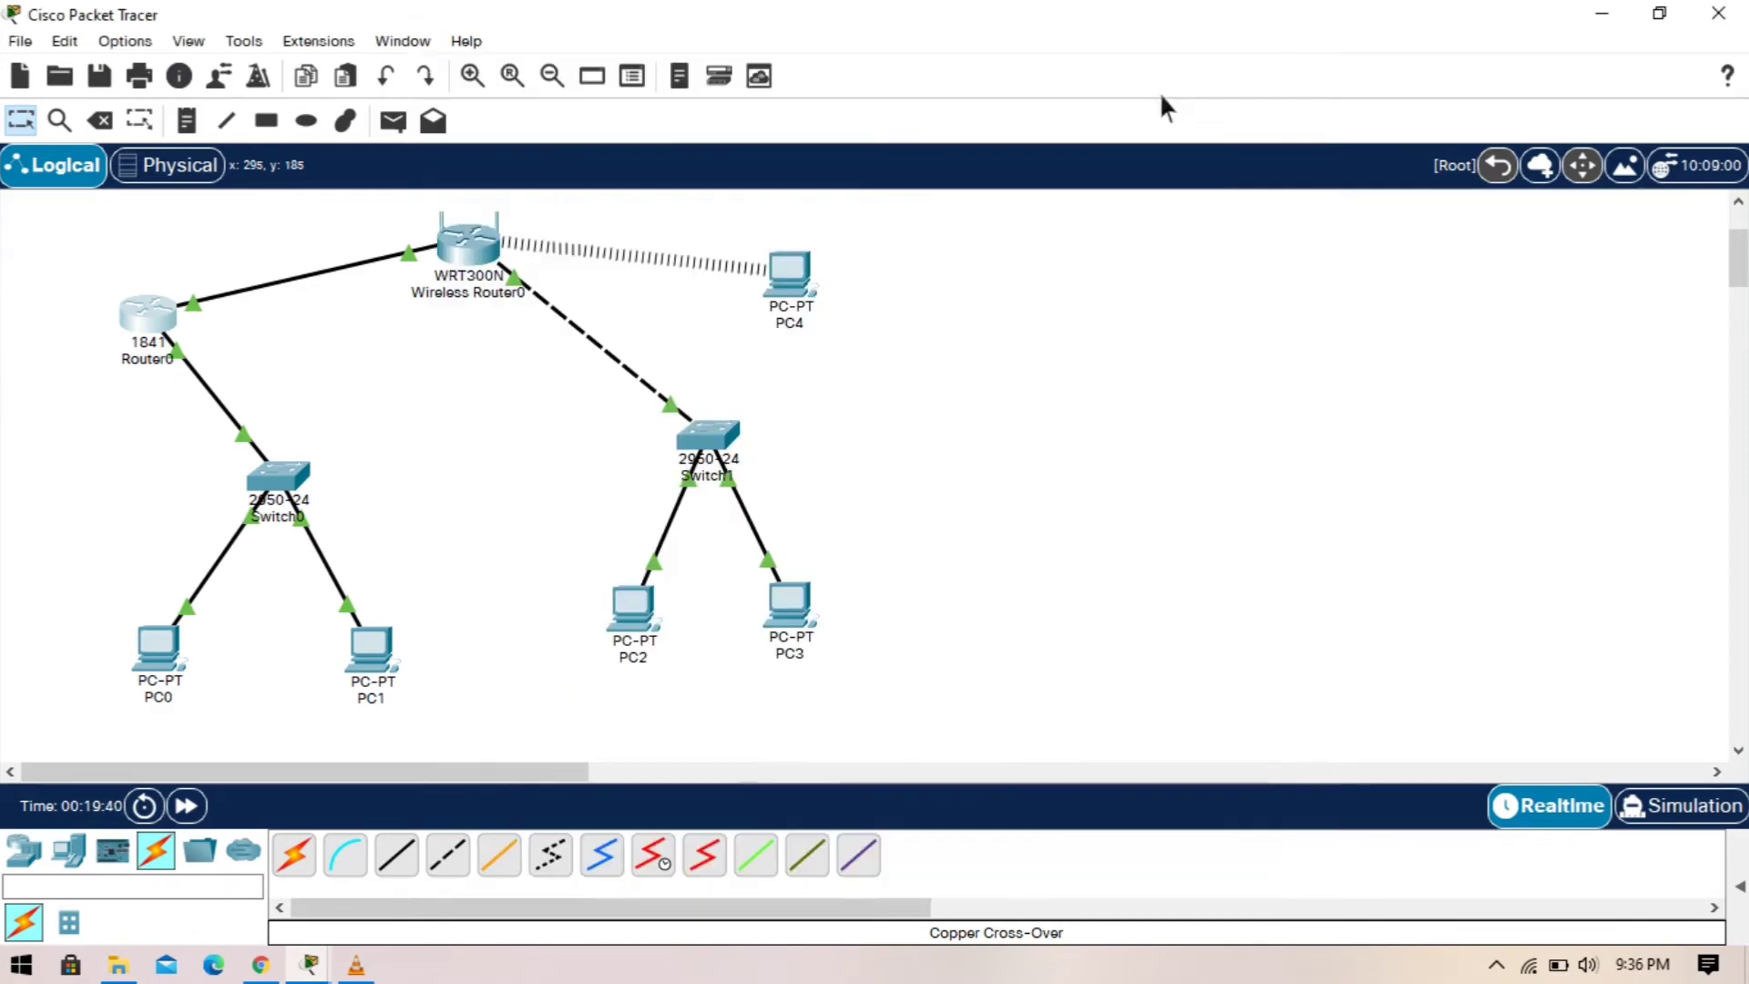
Step: Ping Router0's FastEthernet0/0 interface at 192.168.1.1 from PC4's Command Prompt, review the replies, and minimize the PC's window
click(789, 273)
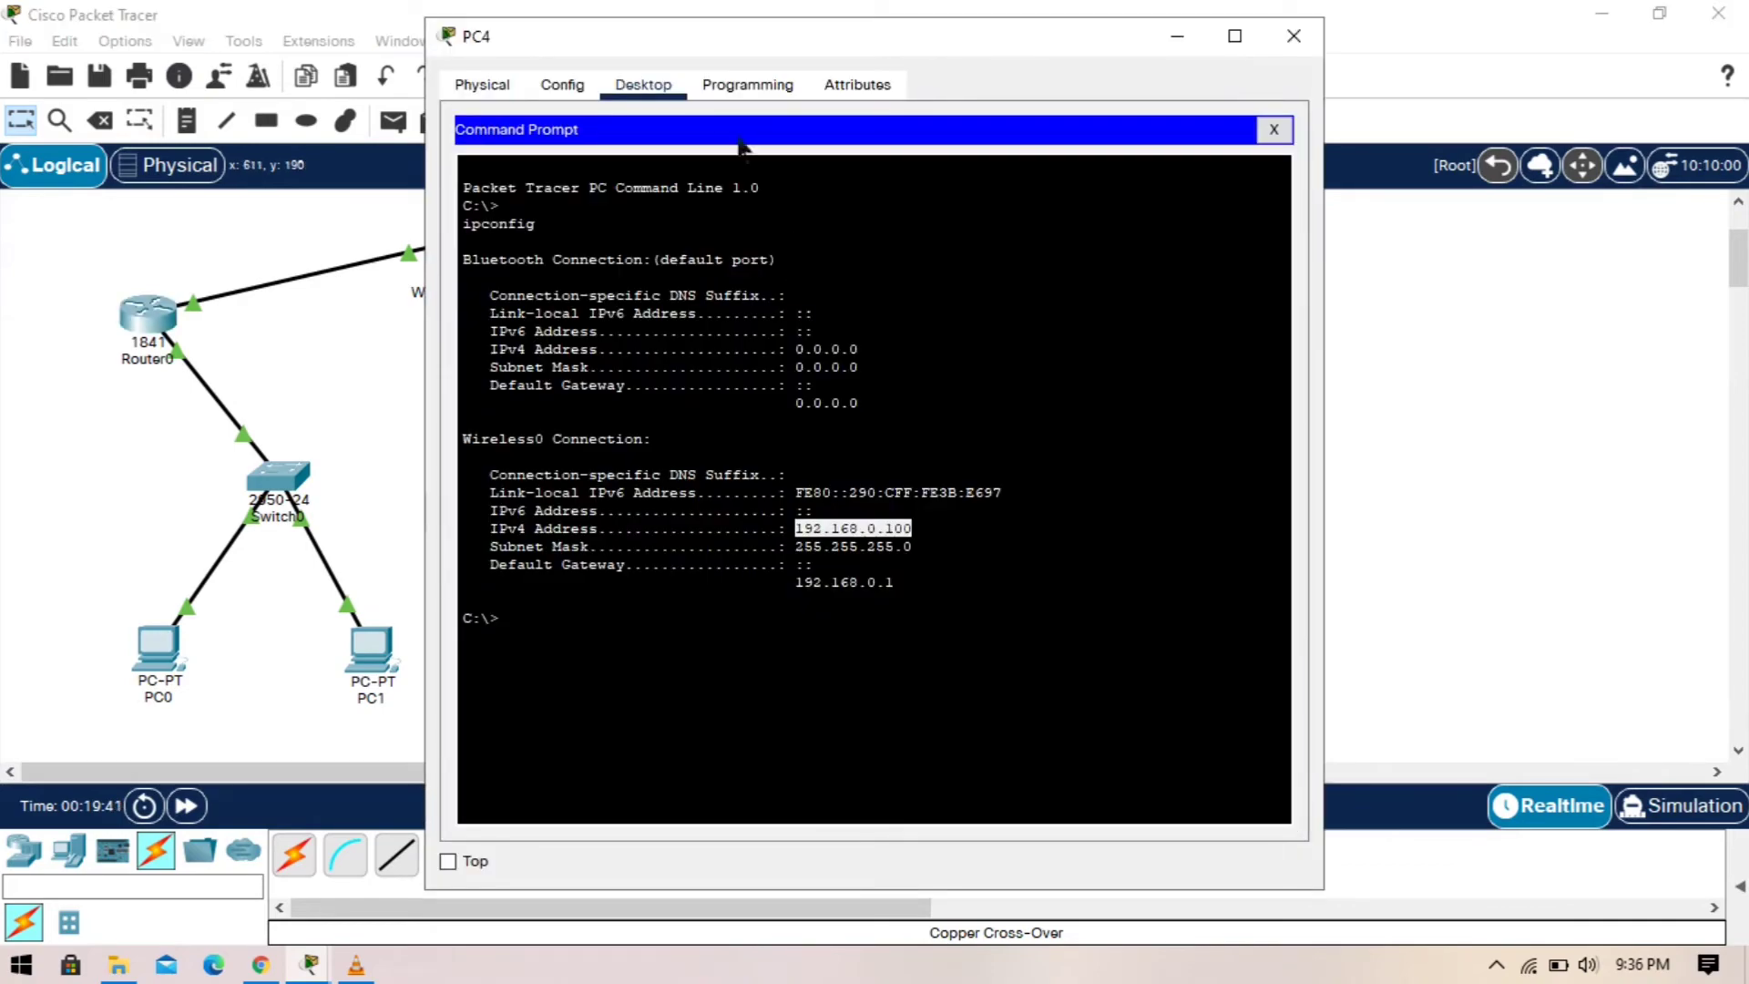
click(662, 628)
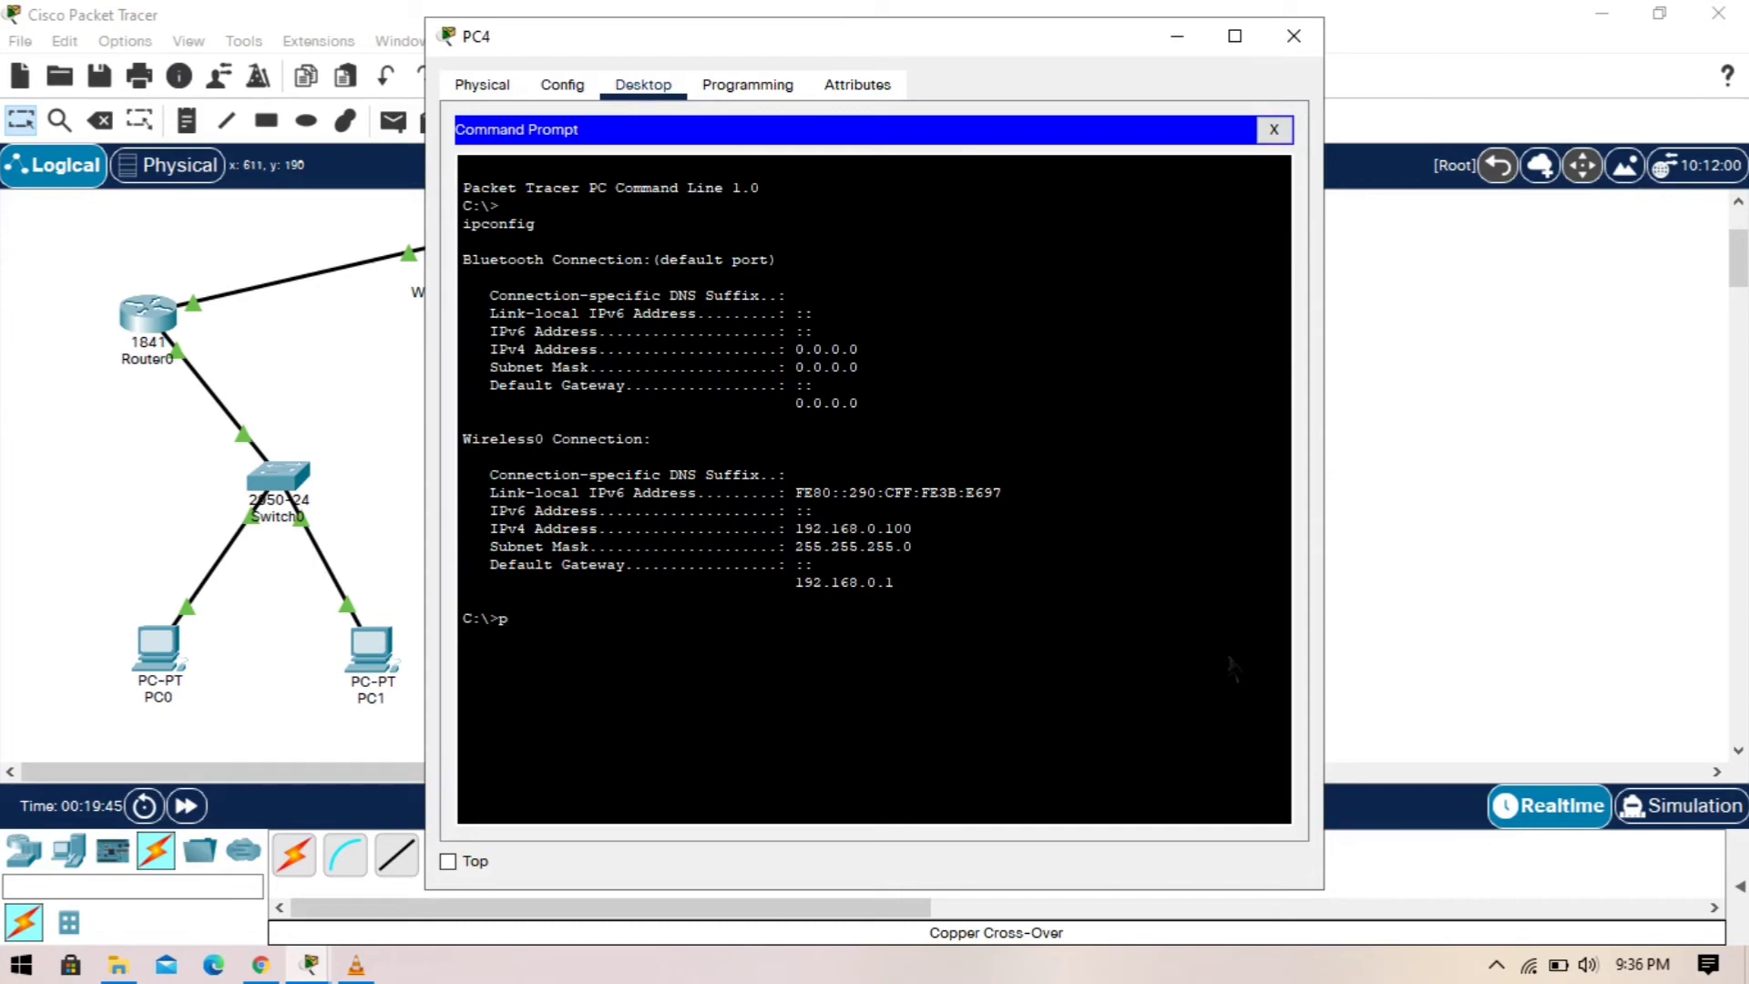
text(ping)
text(192.168.1.1)
key(Return)
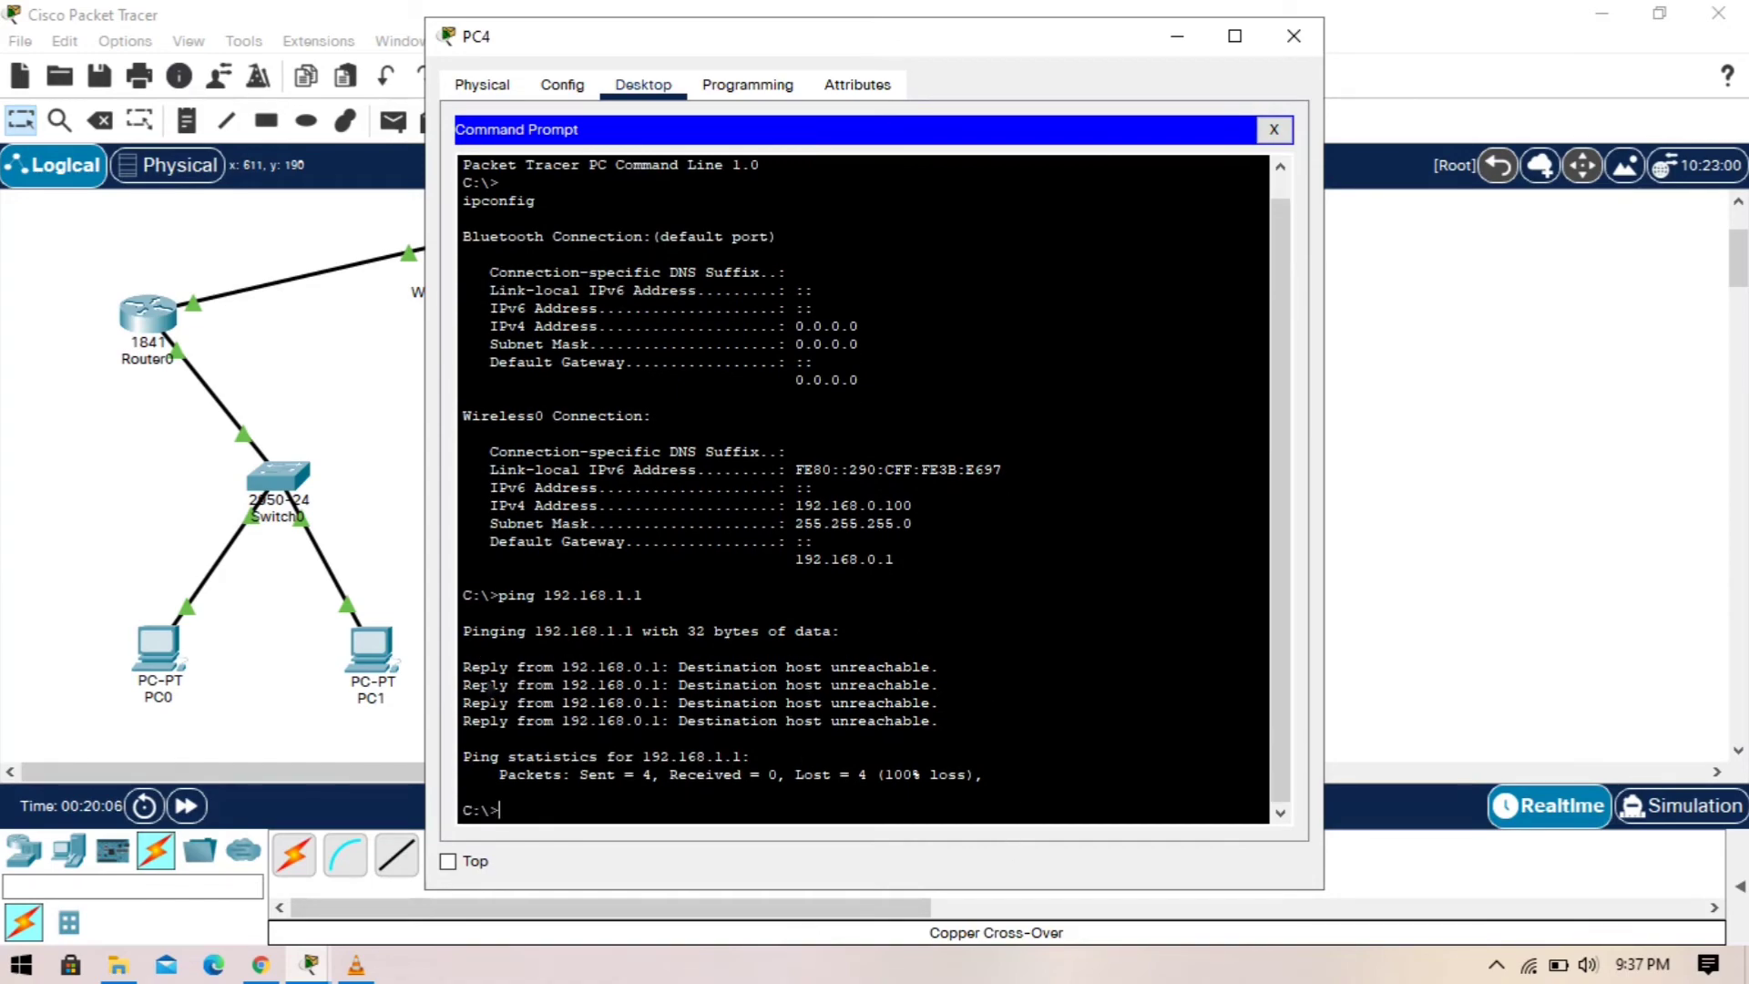
drag(463, 665, 940, 721)
click(1035, 703)
click(1179, 36)
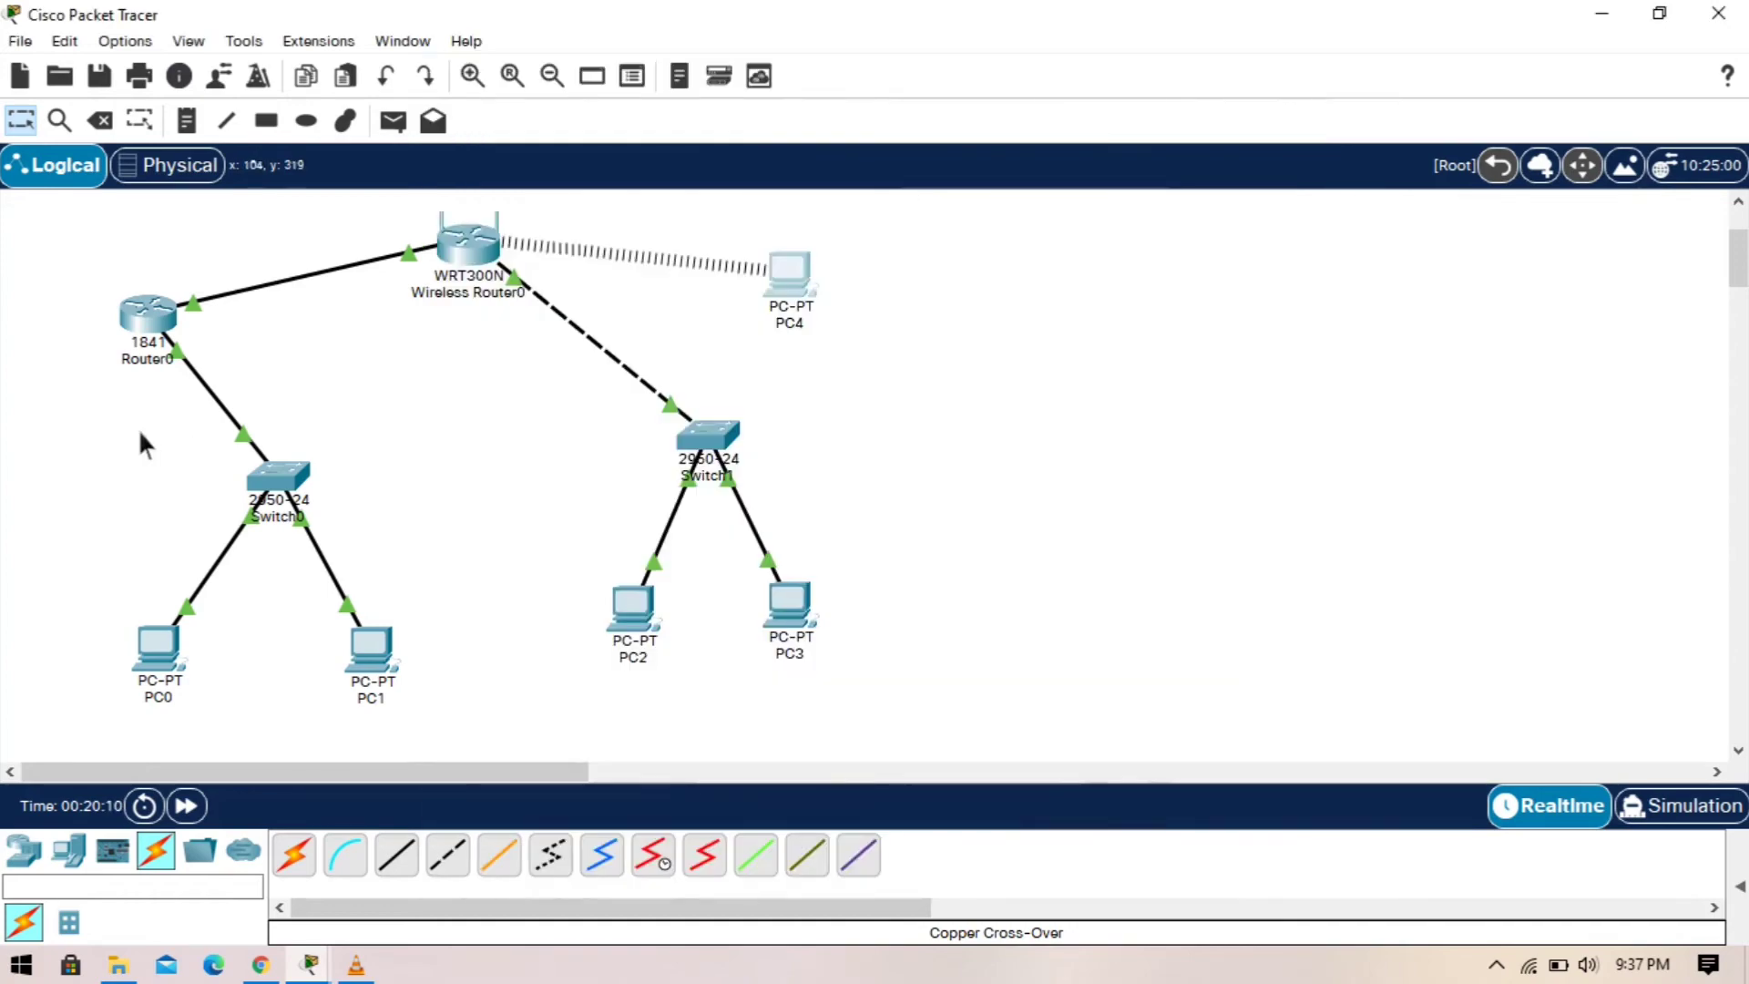
Step: Check the IPv4 address and subnet mask of Router0's FastEthernet0/1 interface, then minimize the router's window
click(162, 324)
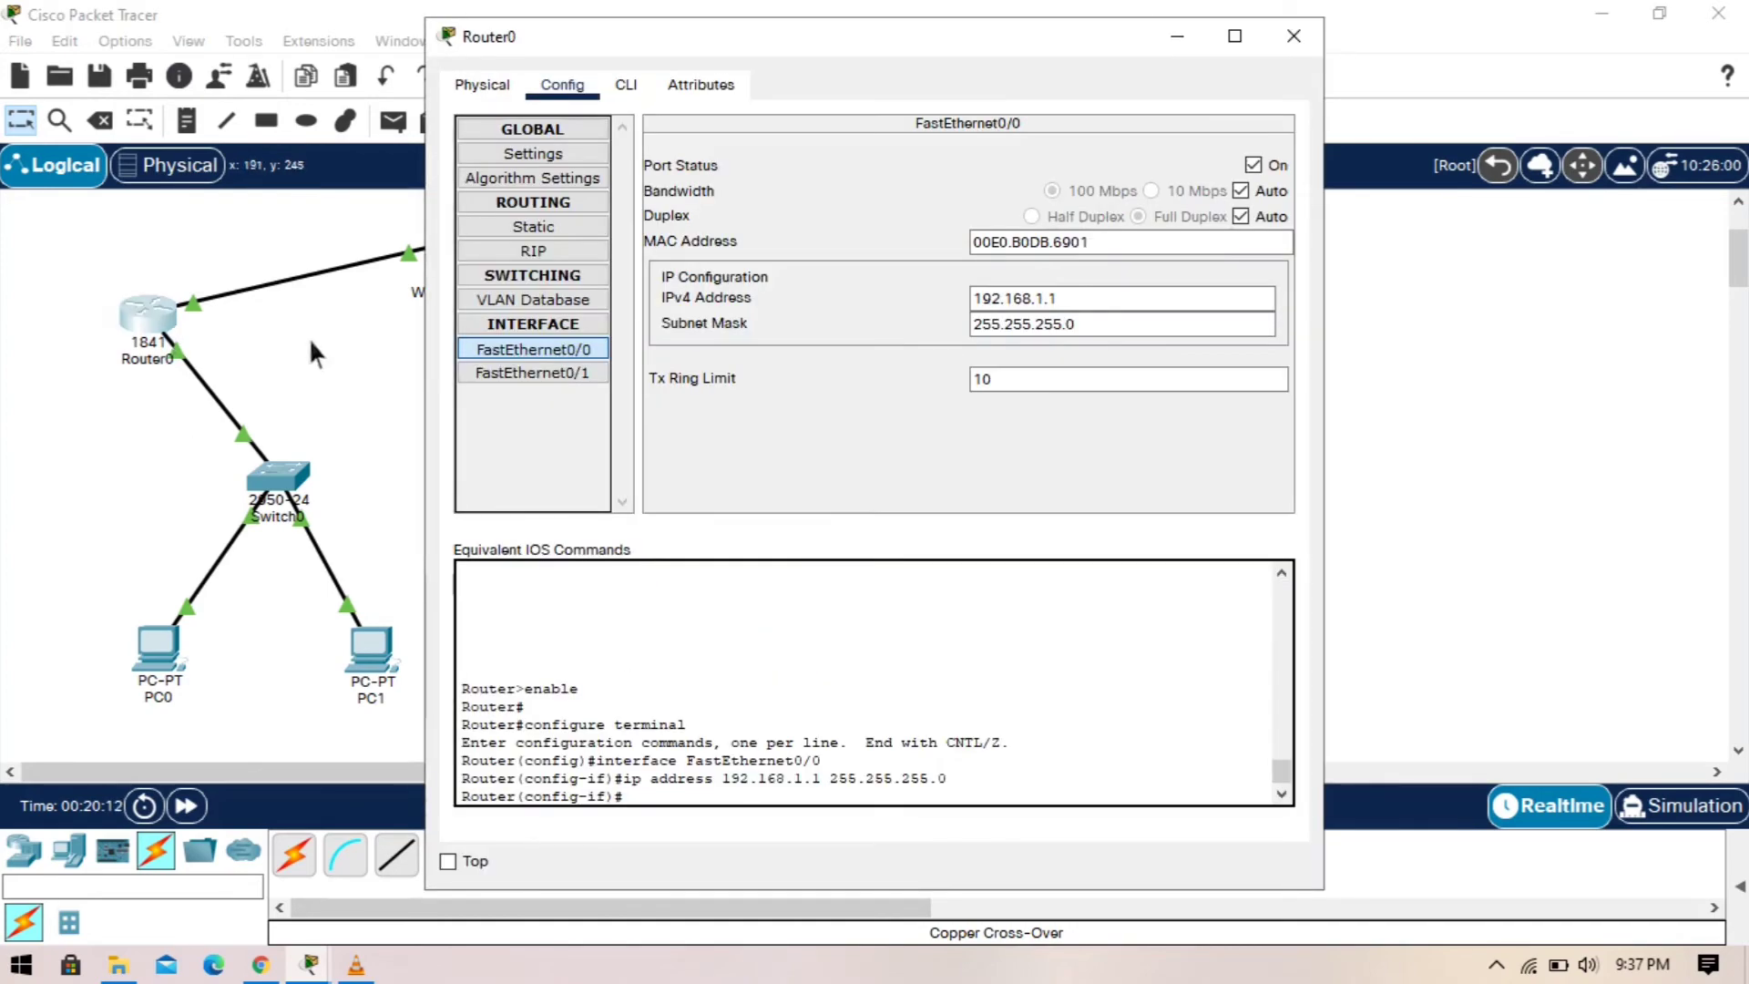
click(560, 374)
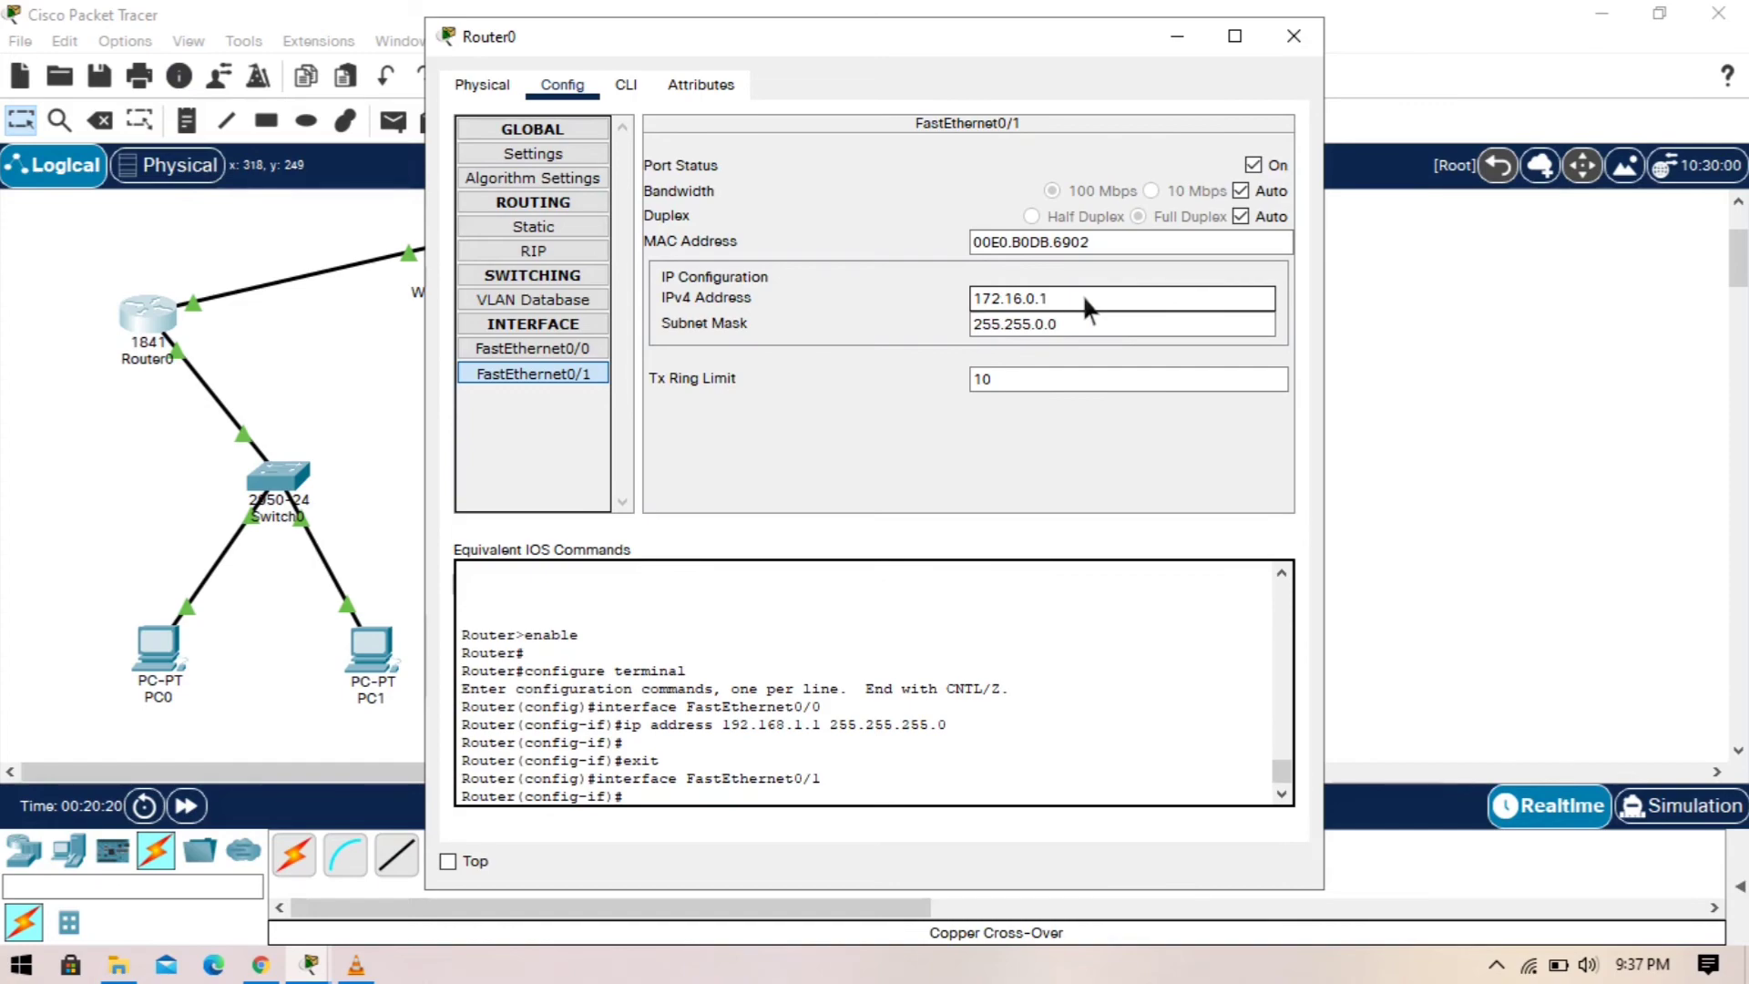
click(1180, 36)
Step: Ping Router0's FastEthernet0/1 interface at 172.16.0.1 from PC4's Command Prompt, review the replies, and close the PC's window
click(805, 274)
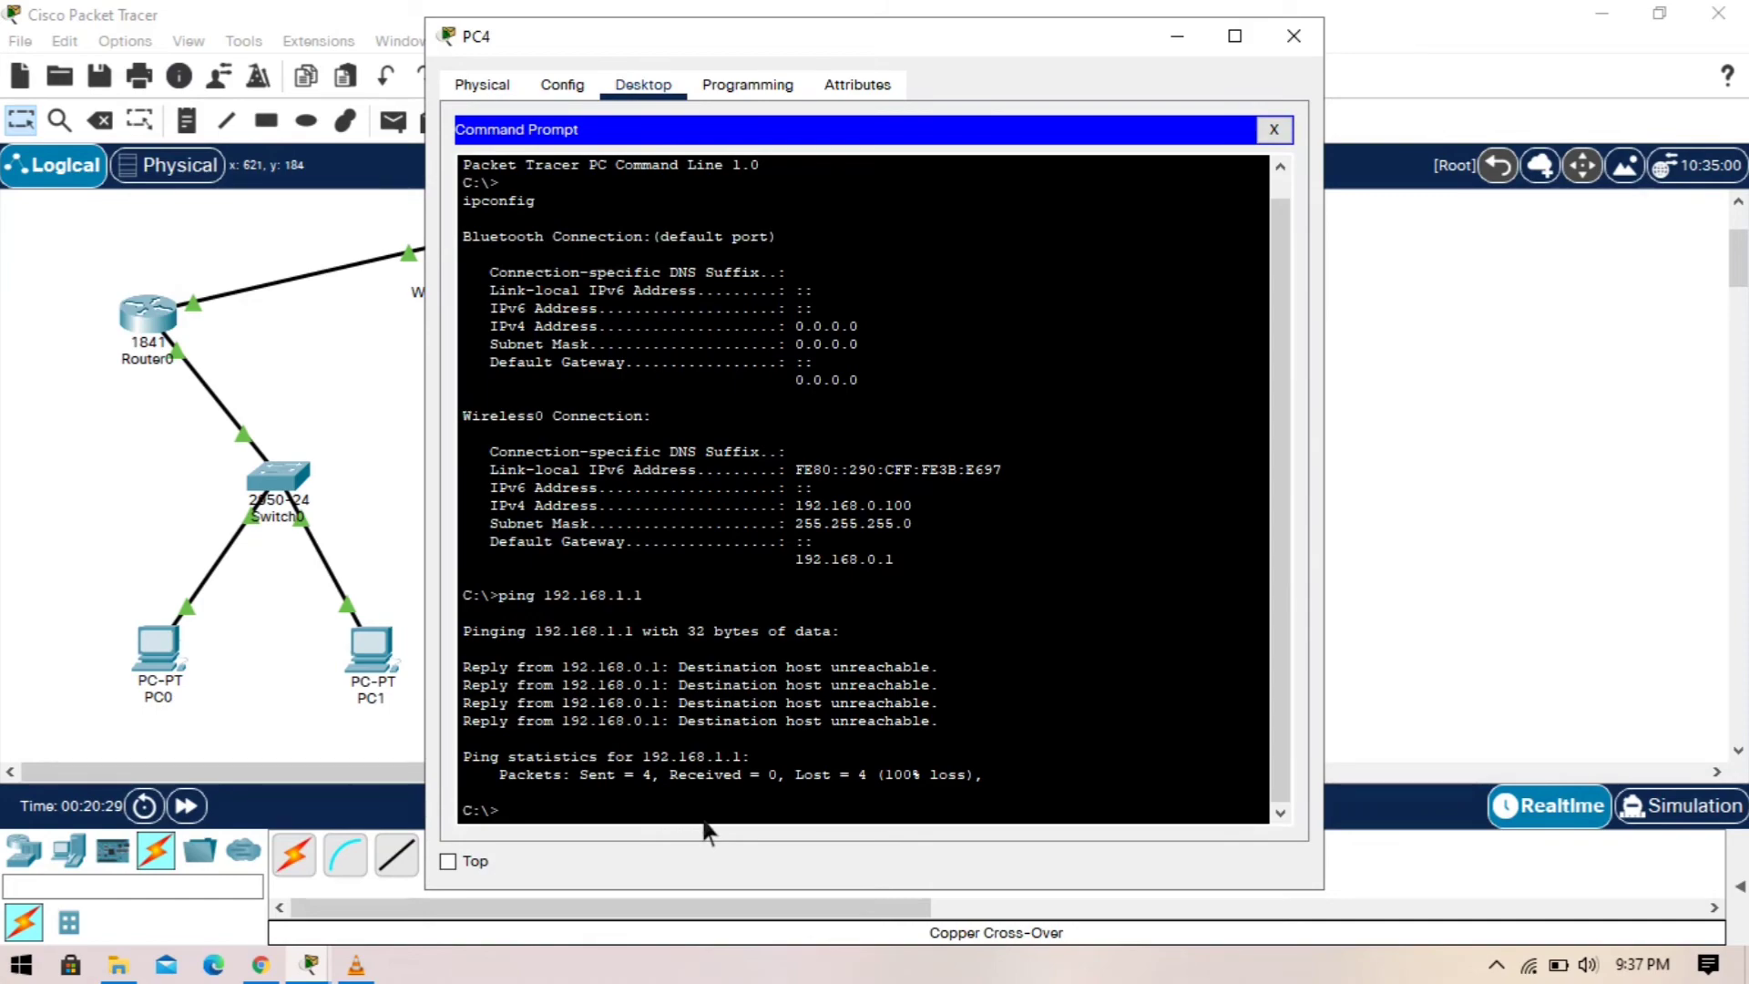
text(ping 1)
text(72.16.)
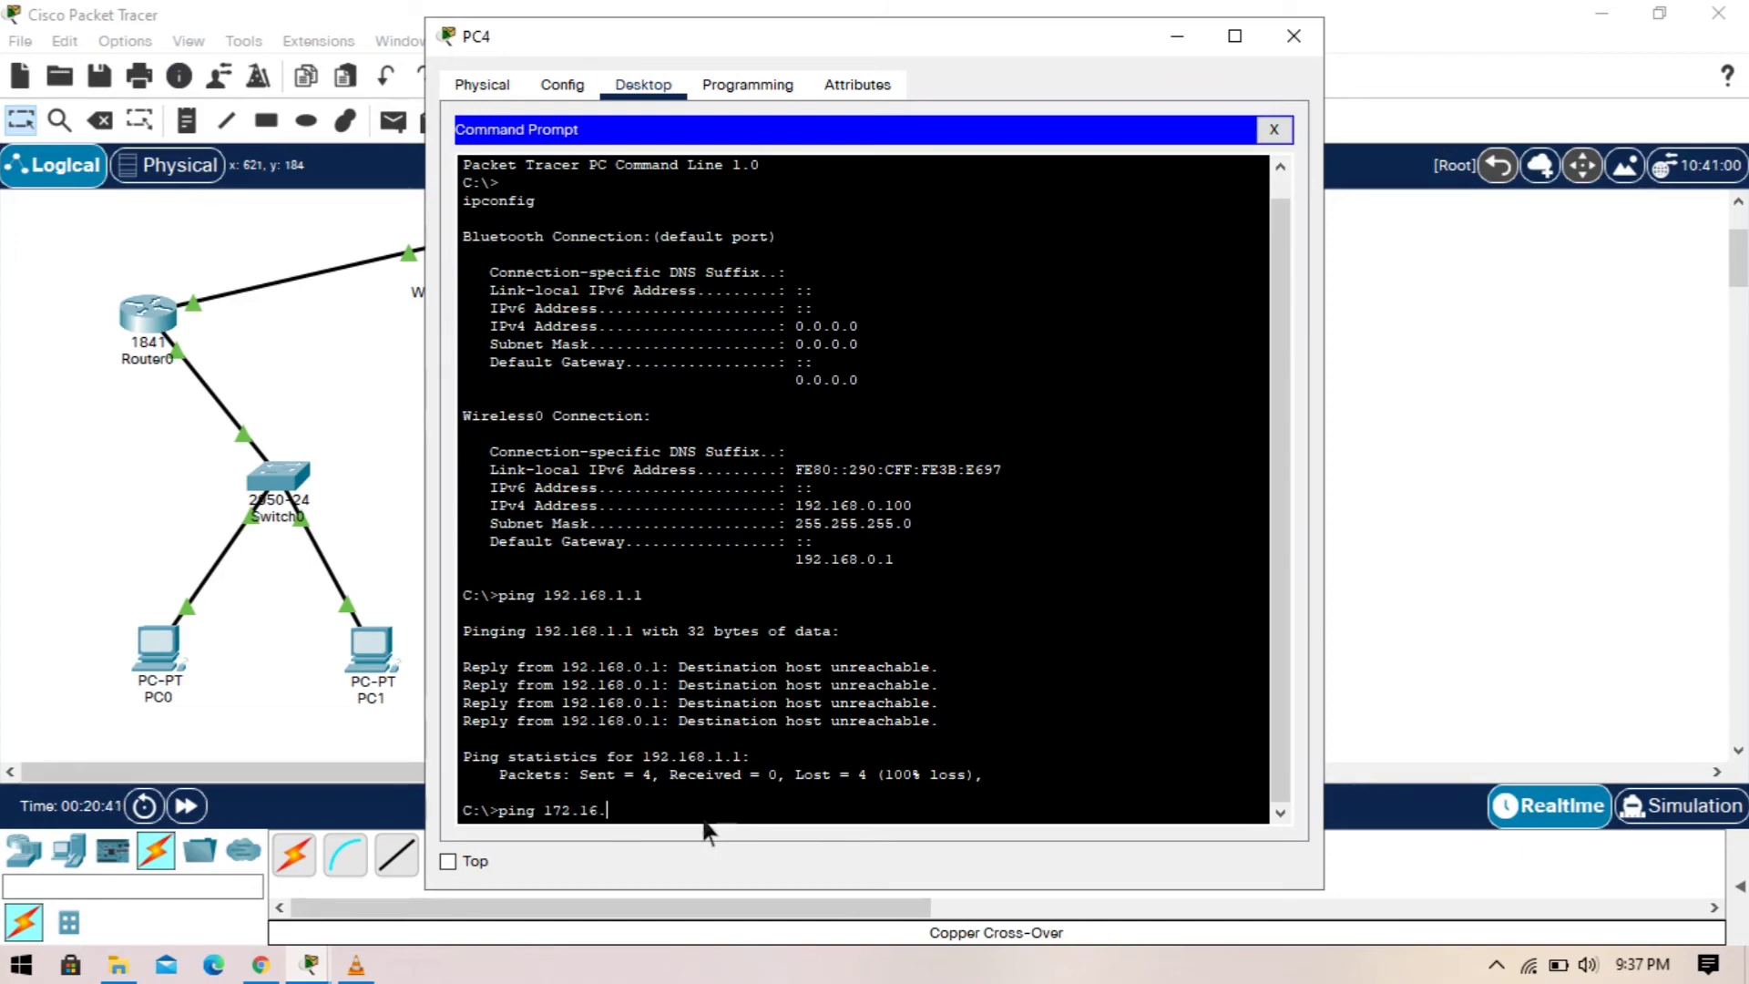
text(0.1)
key(Return)
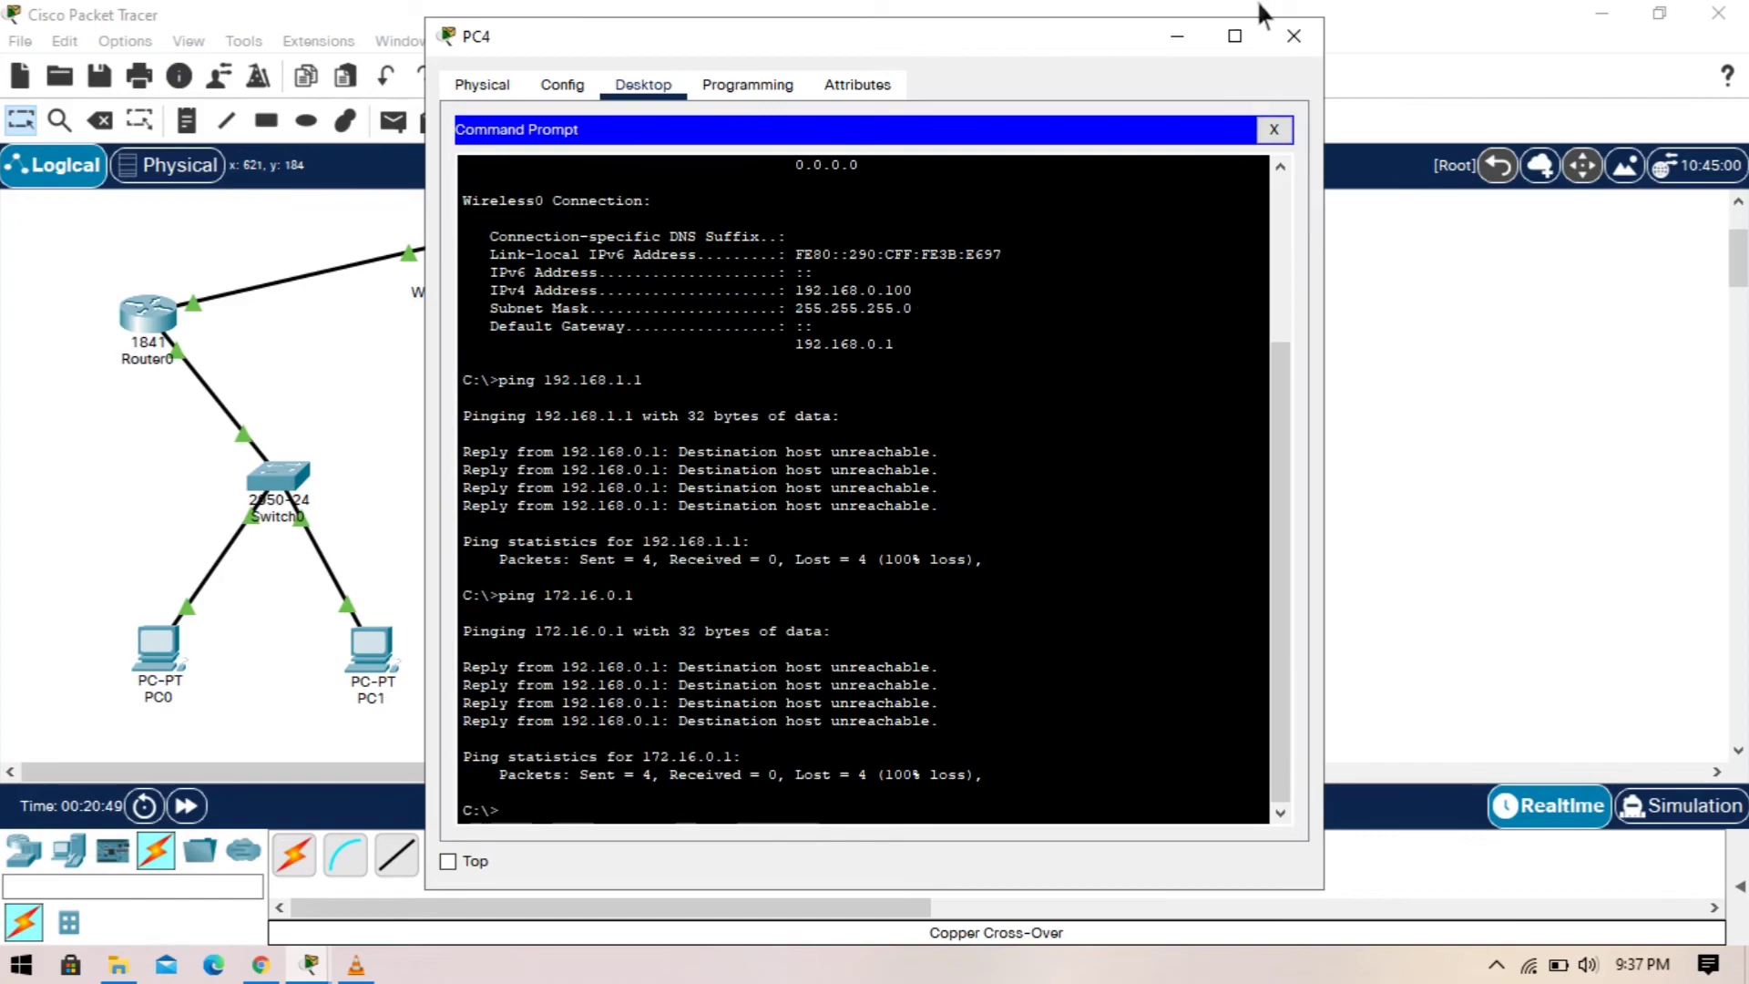
click(1235, 36)
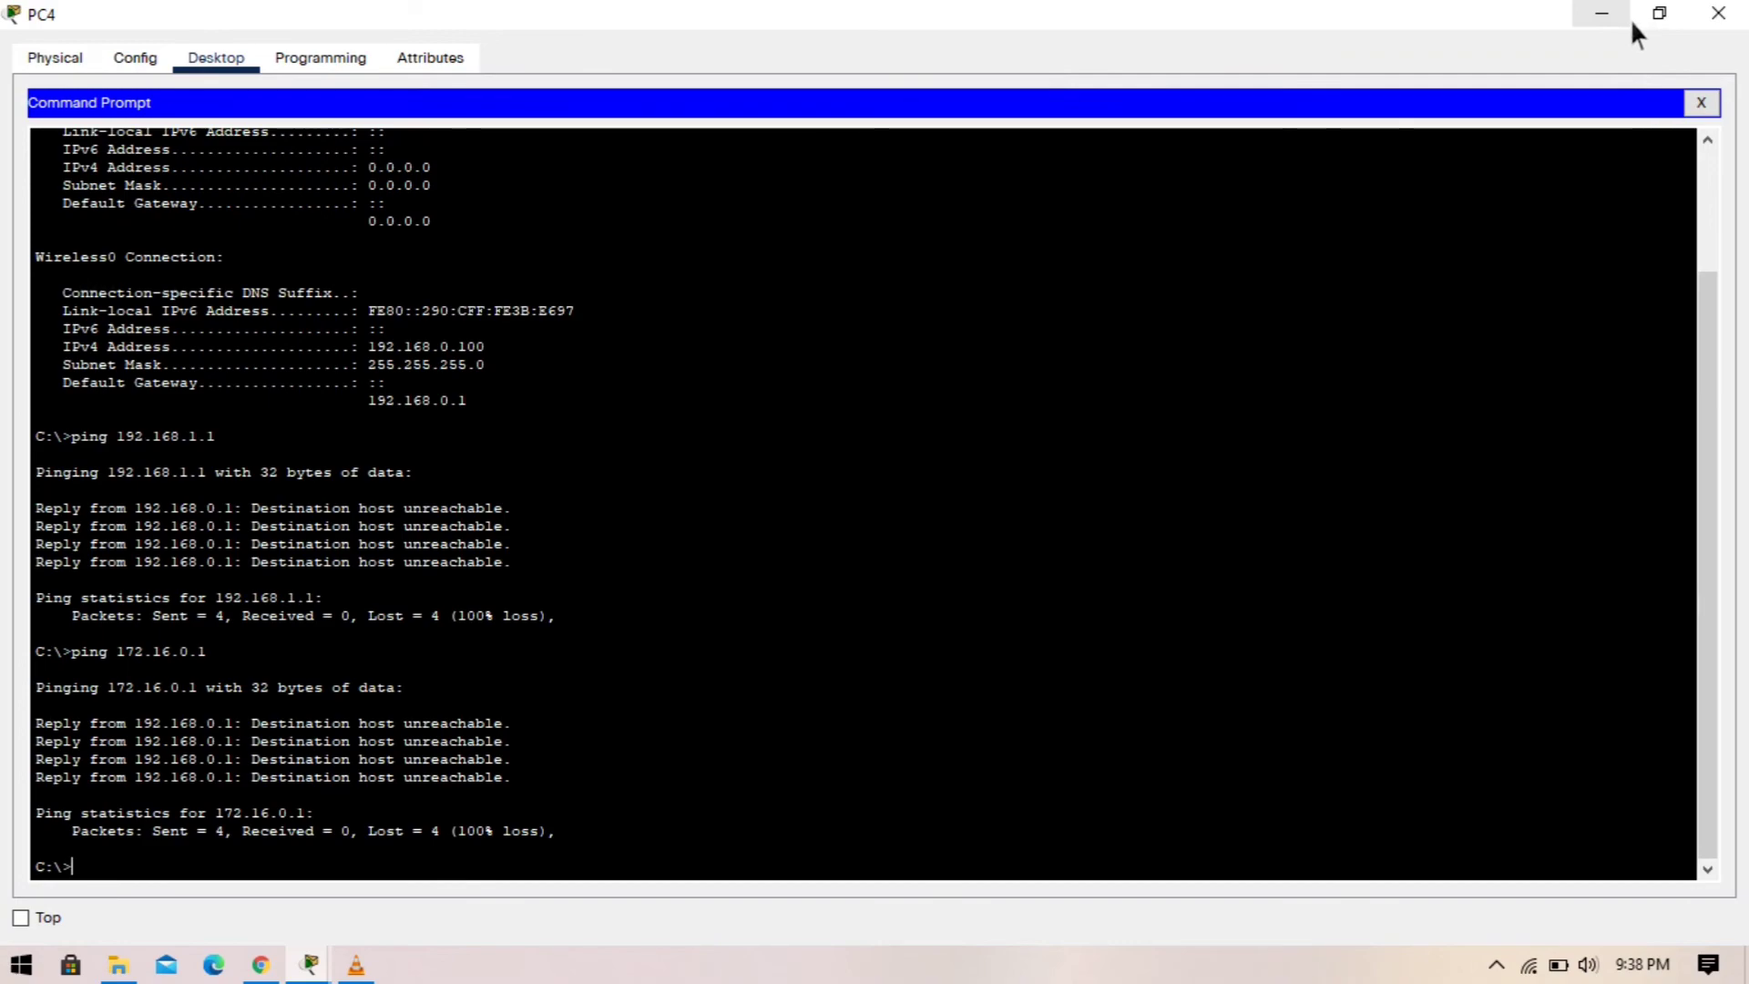
click(1659, 13)
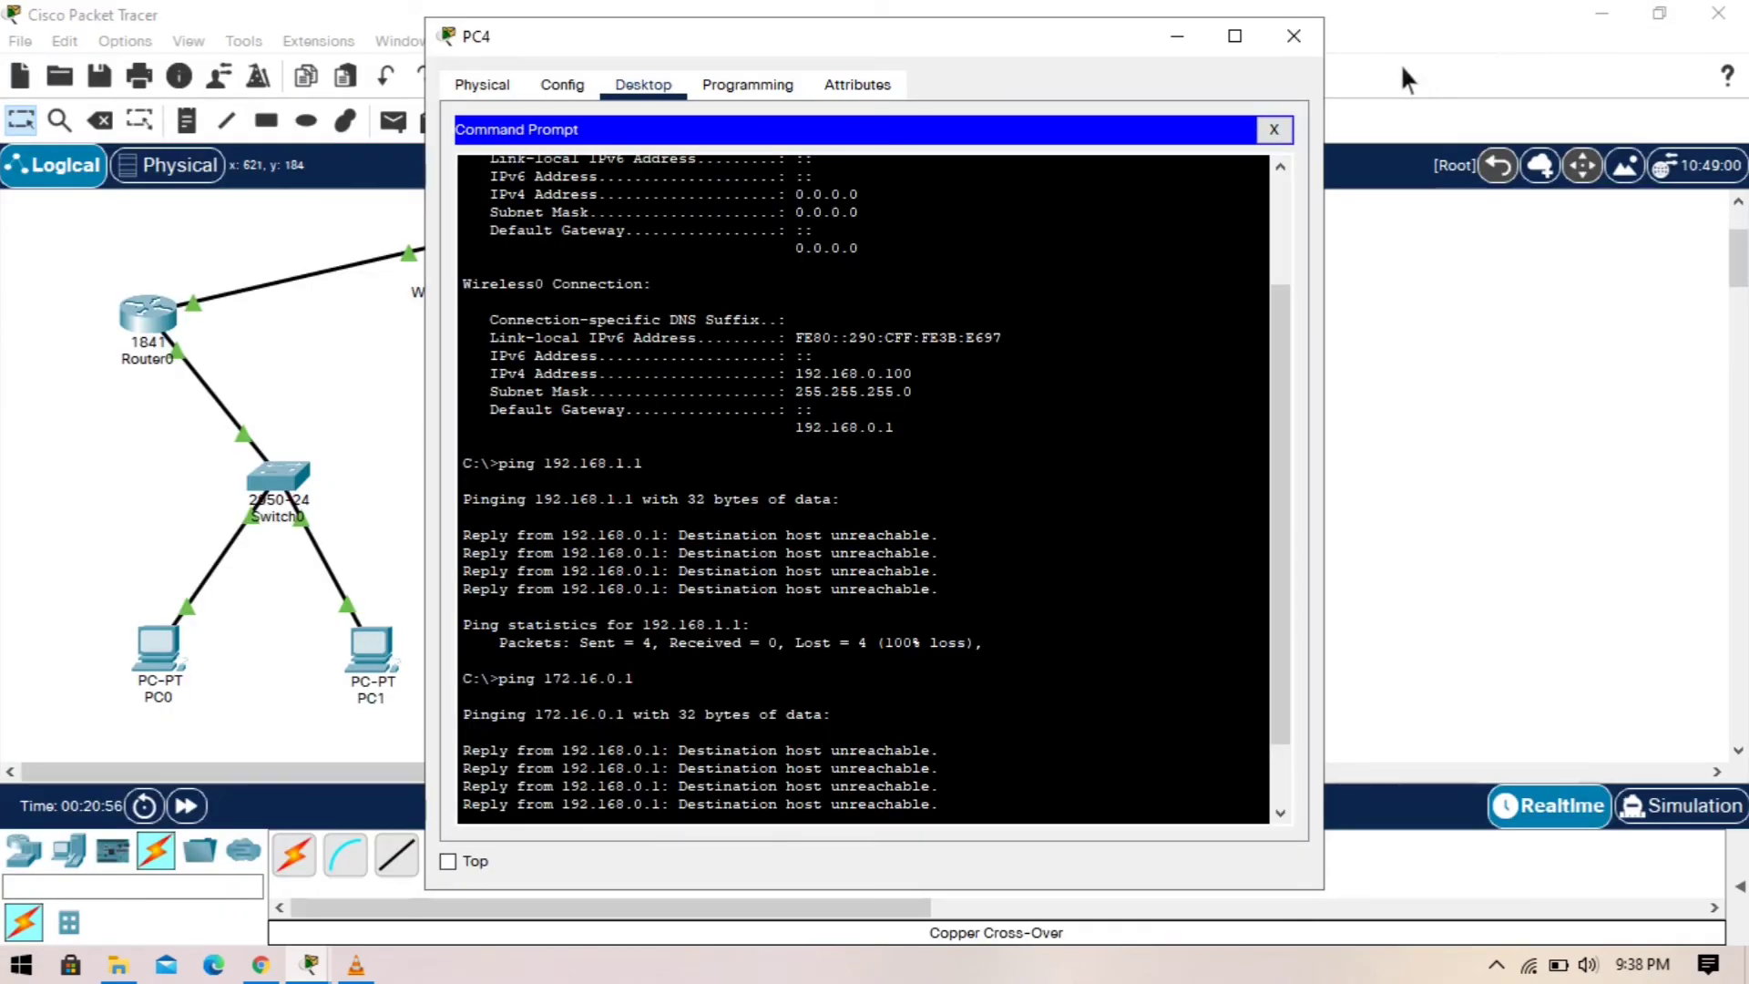
click(1294, 36)
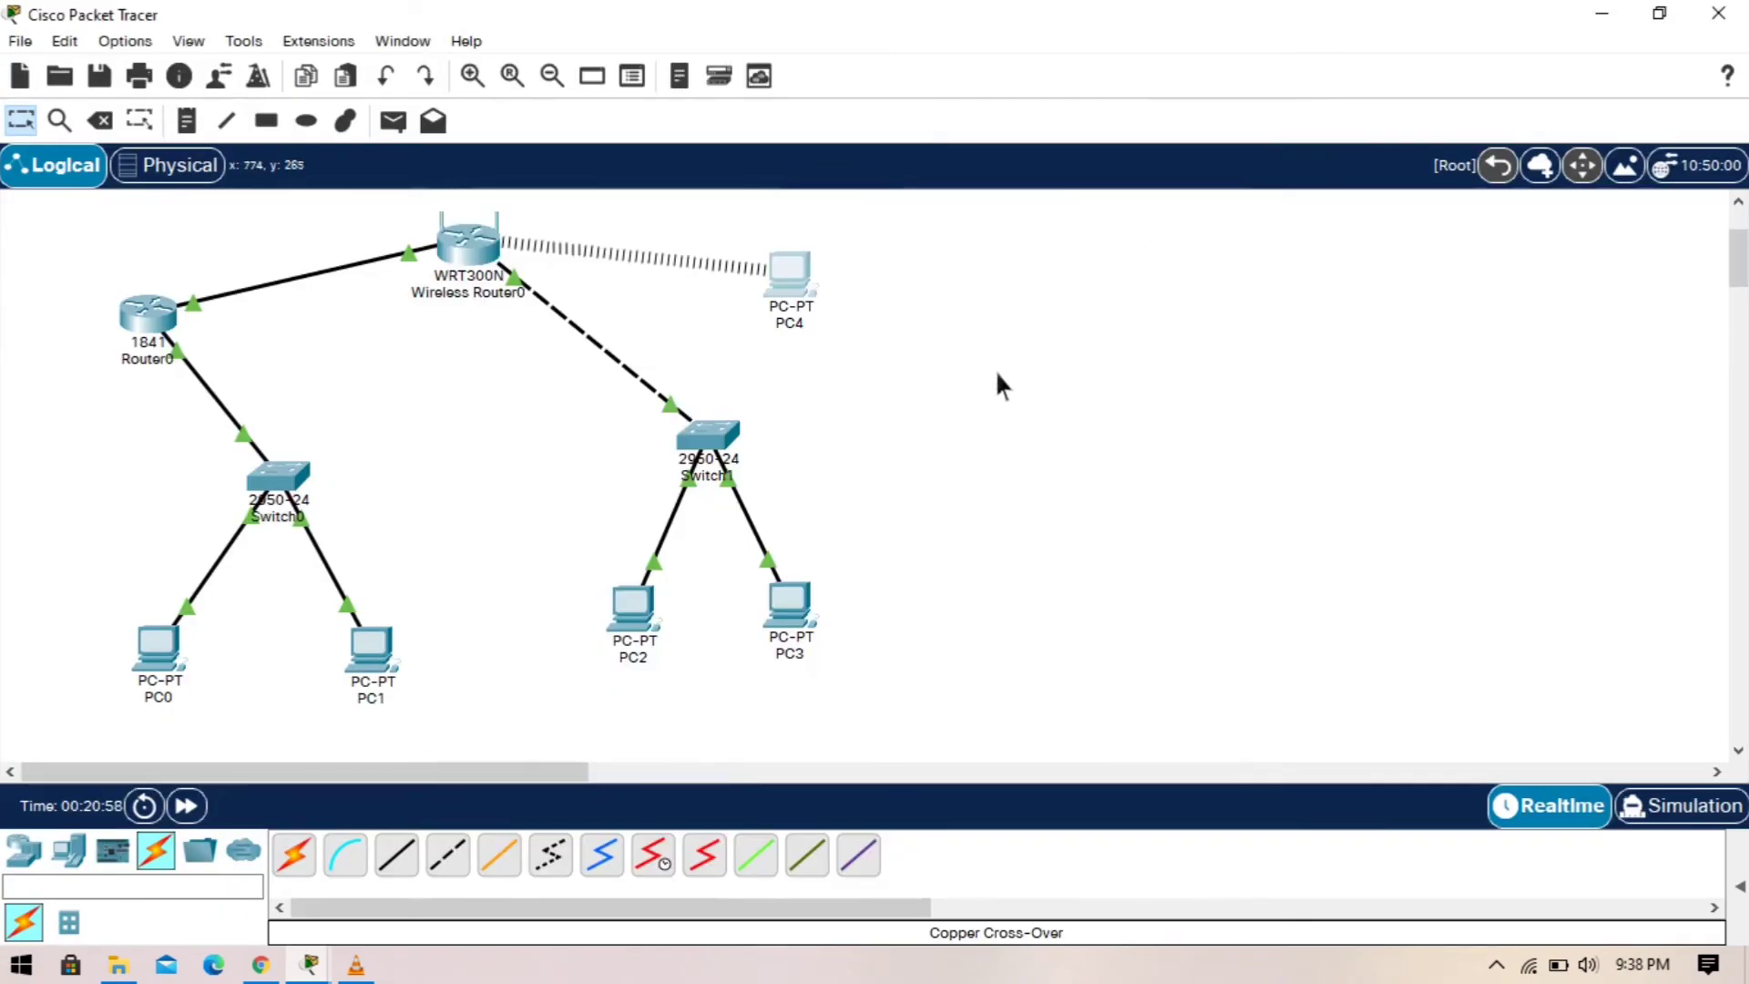
Step: Send simple PDUs from PC0 to PC1, from PC1 to PC2, and from PC2 to PC3
click(403, 130)
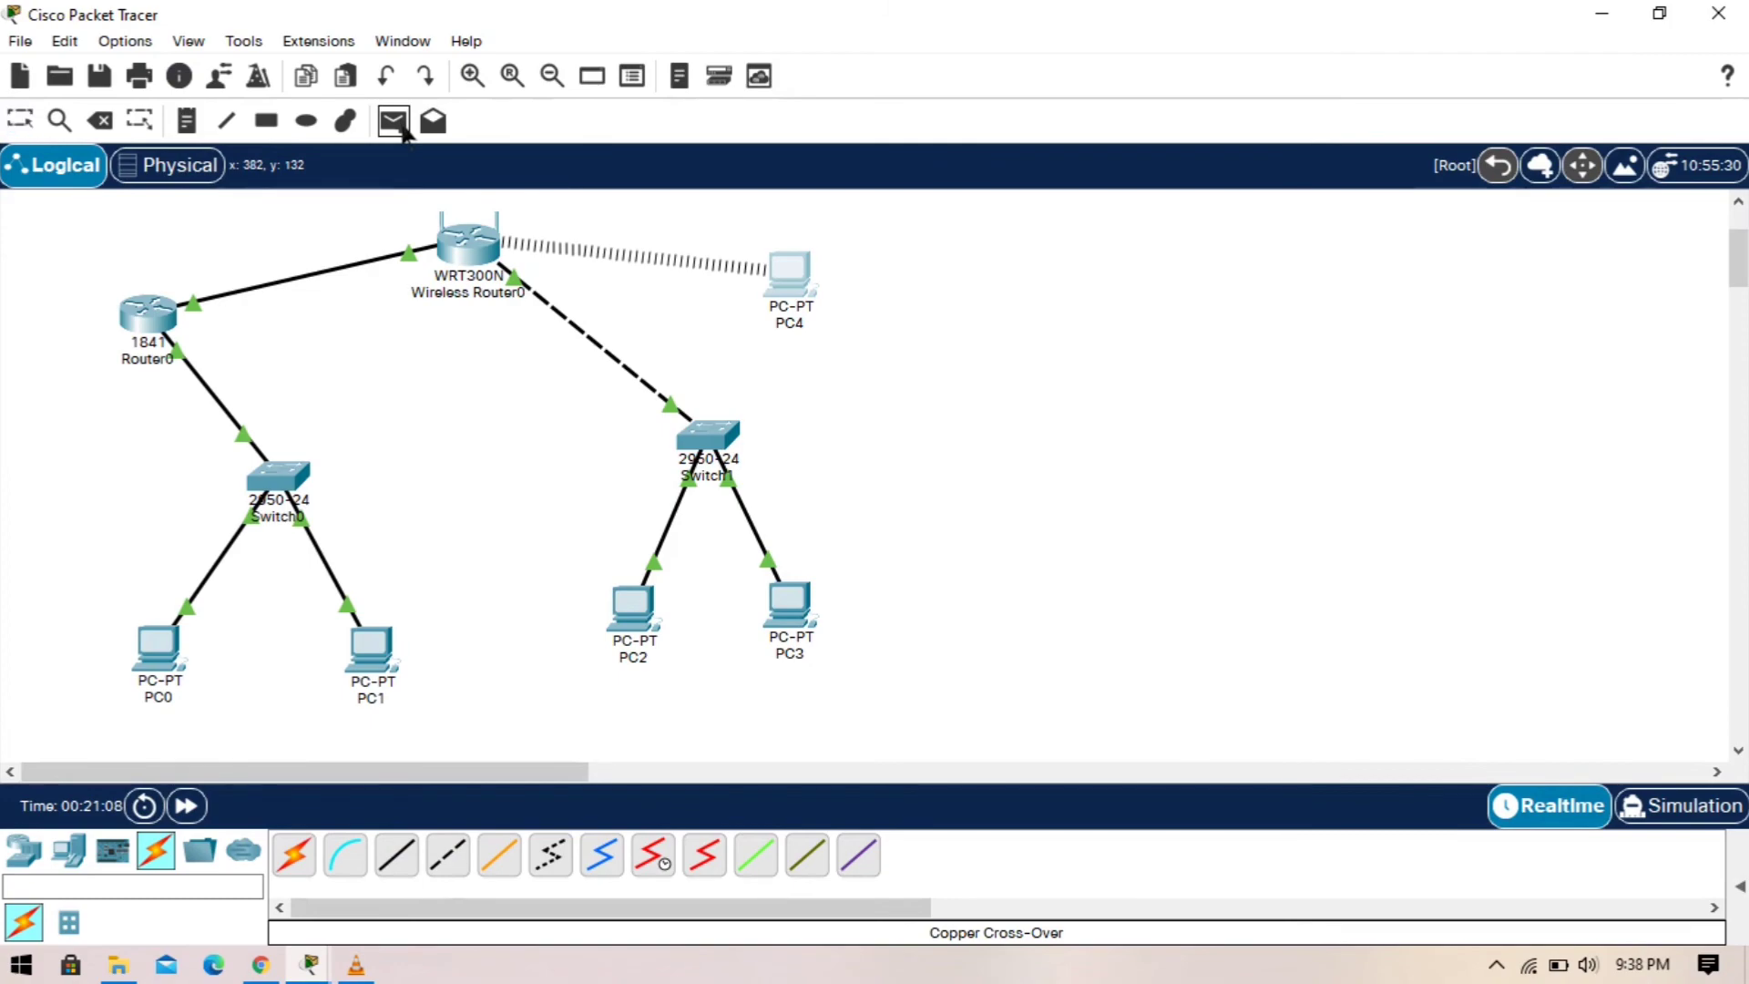
click(164, 664)
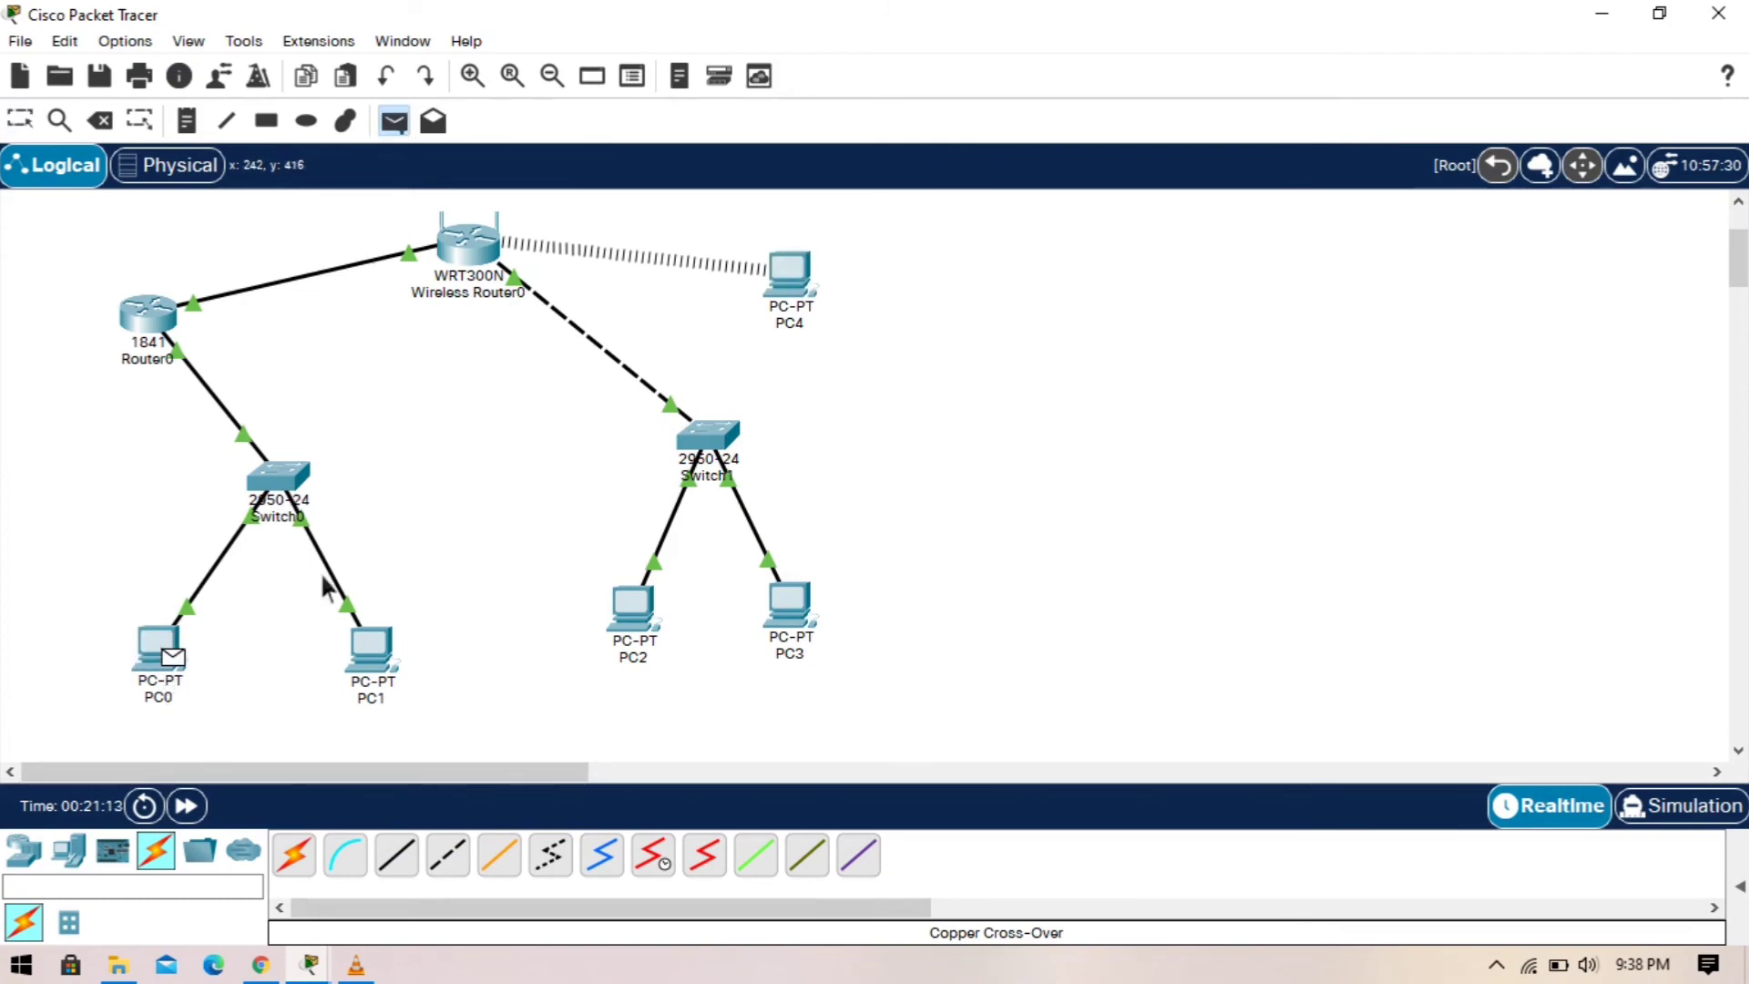
click(382, 658)
click(392, 132)
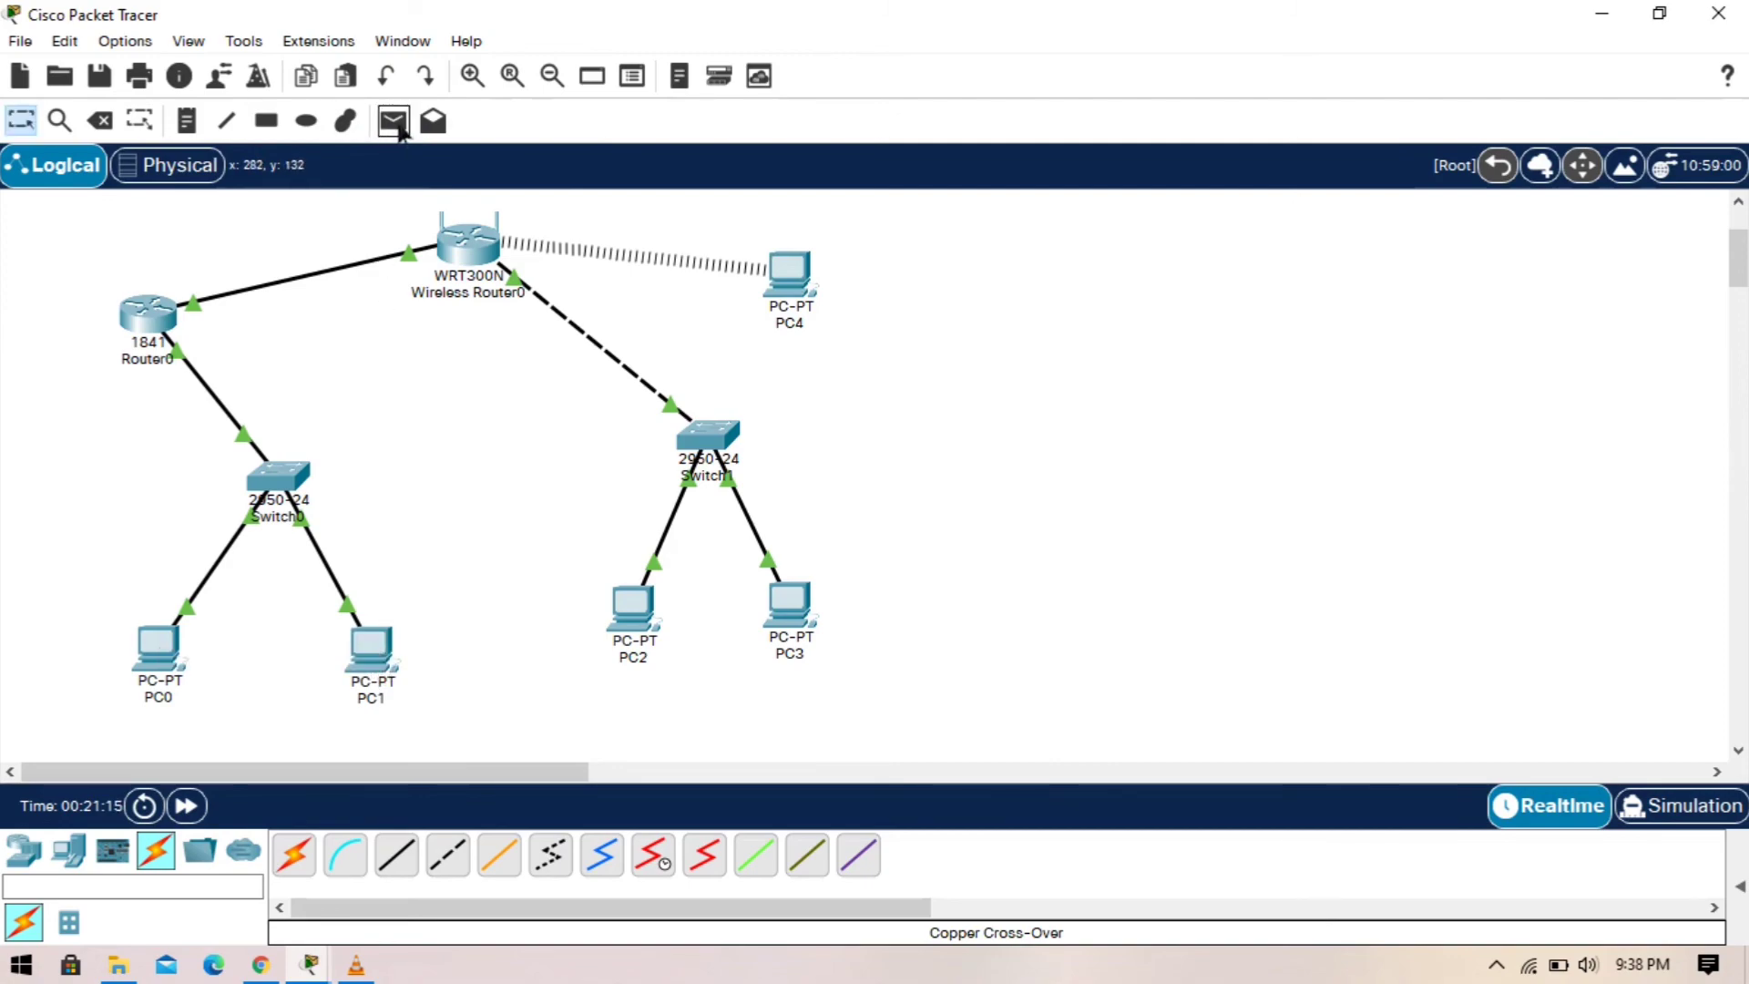
click(387, 657)
click(635, 609)
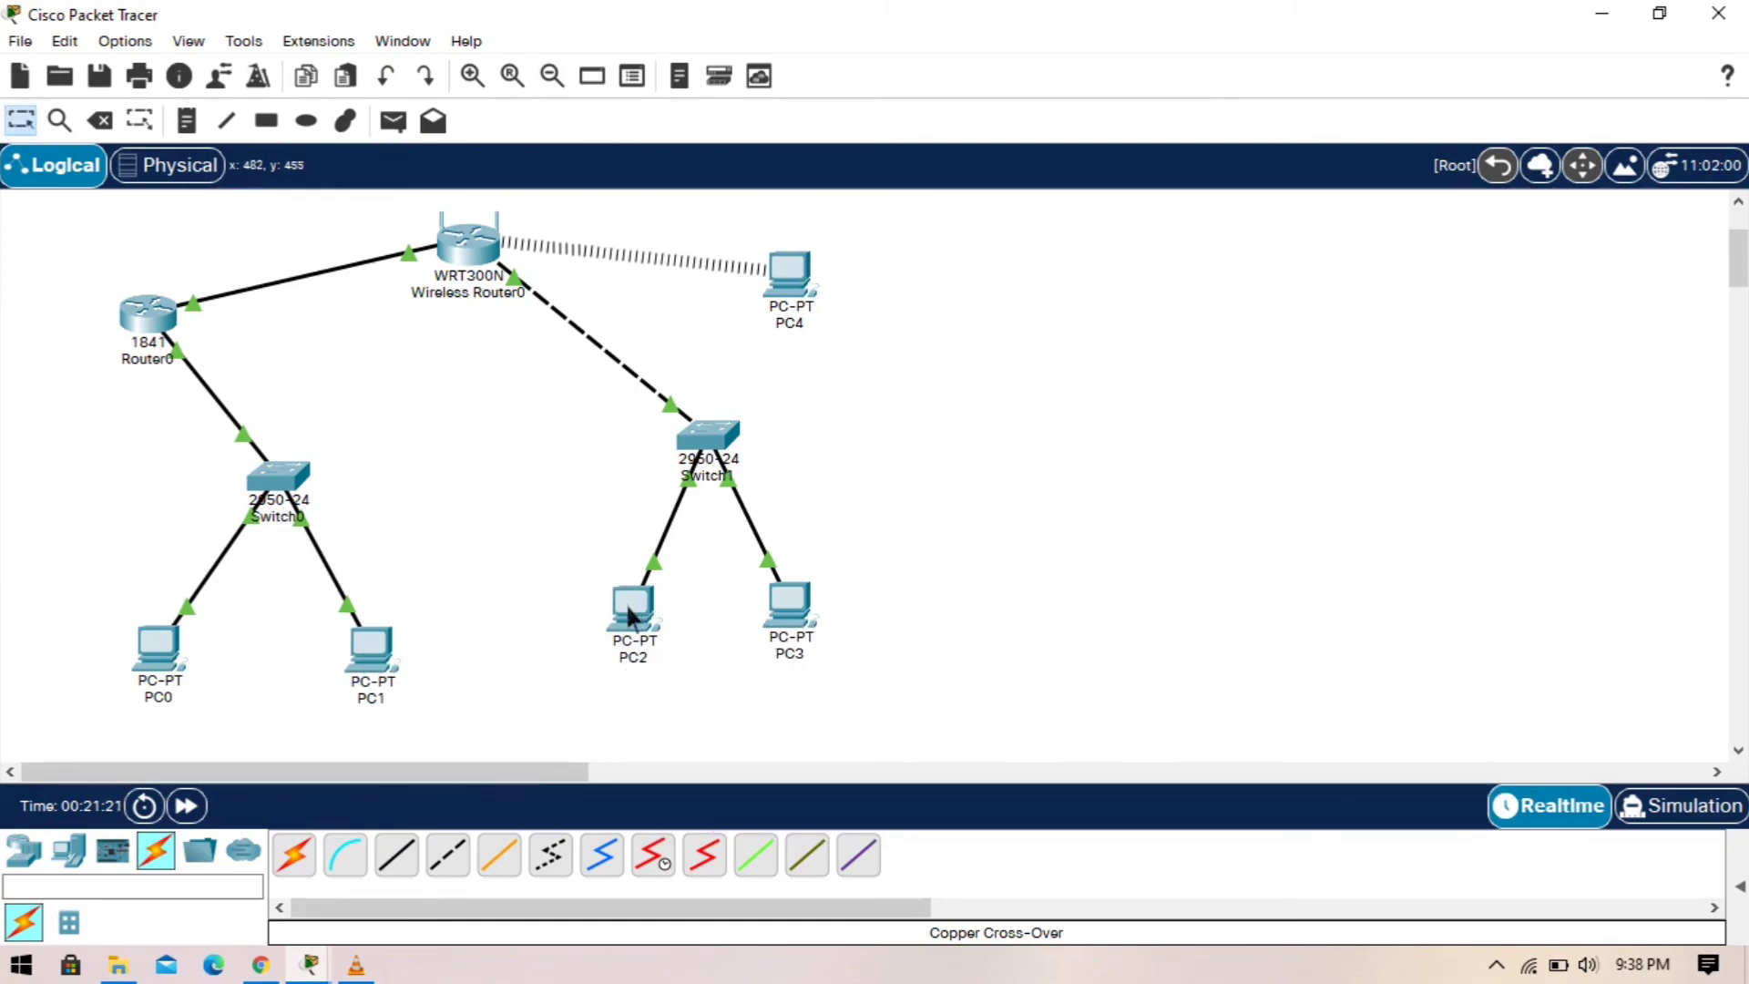
click(393, 120)
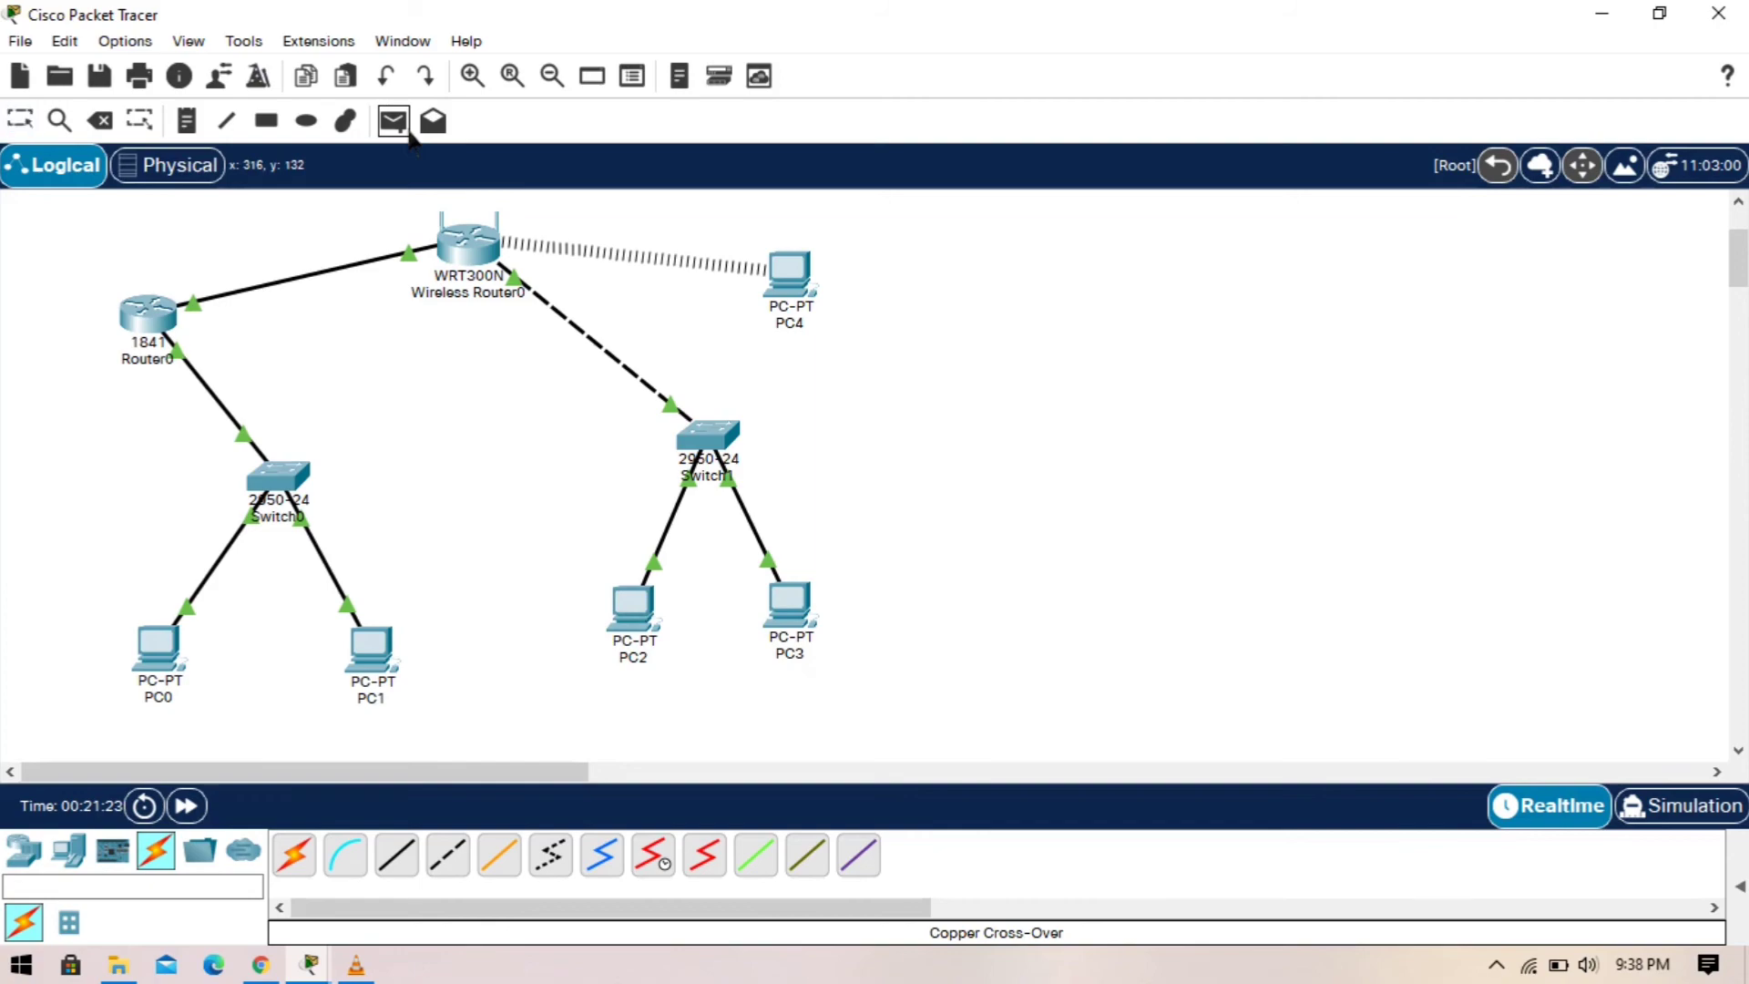
click(635, 609)
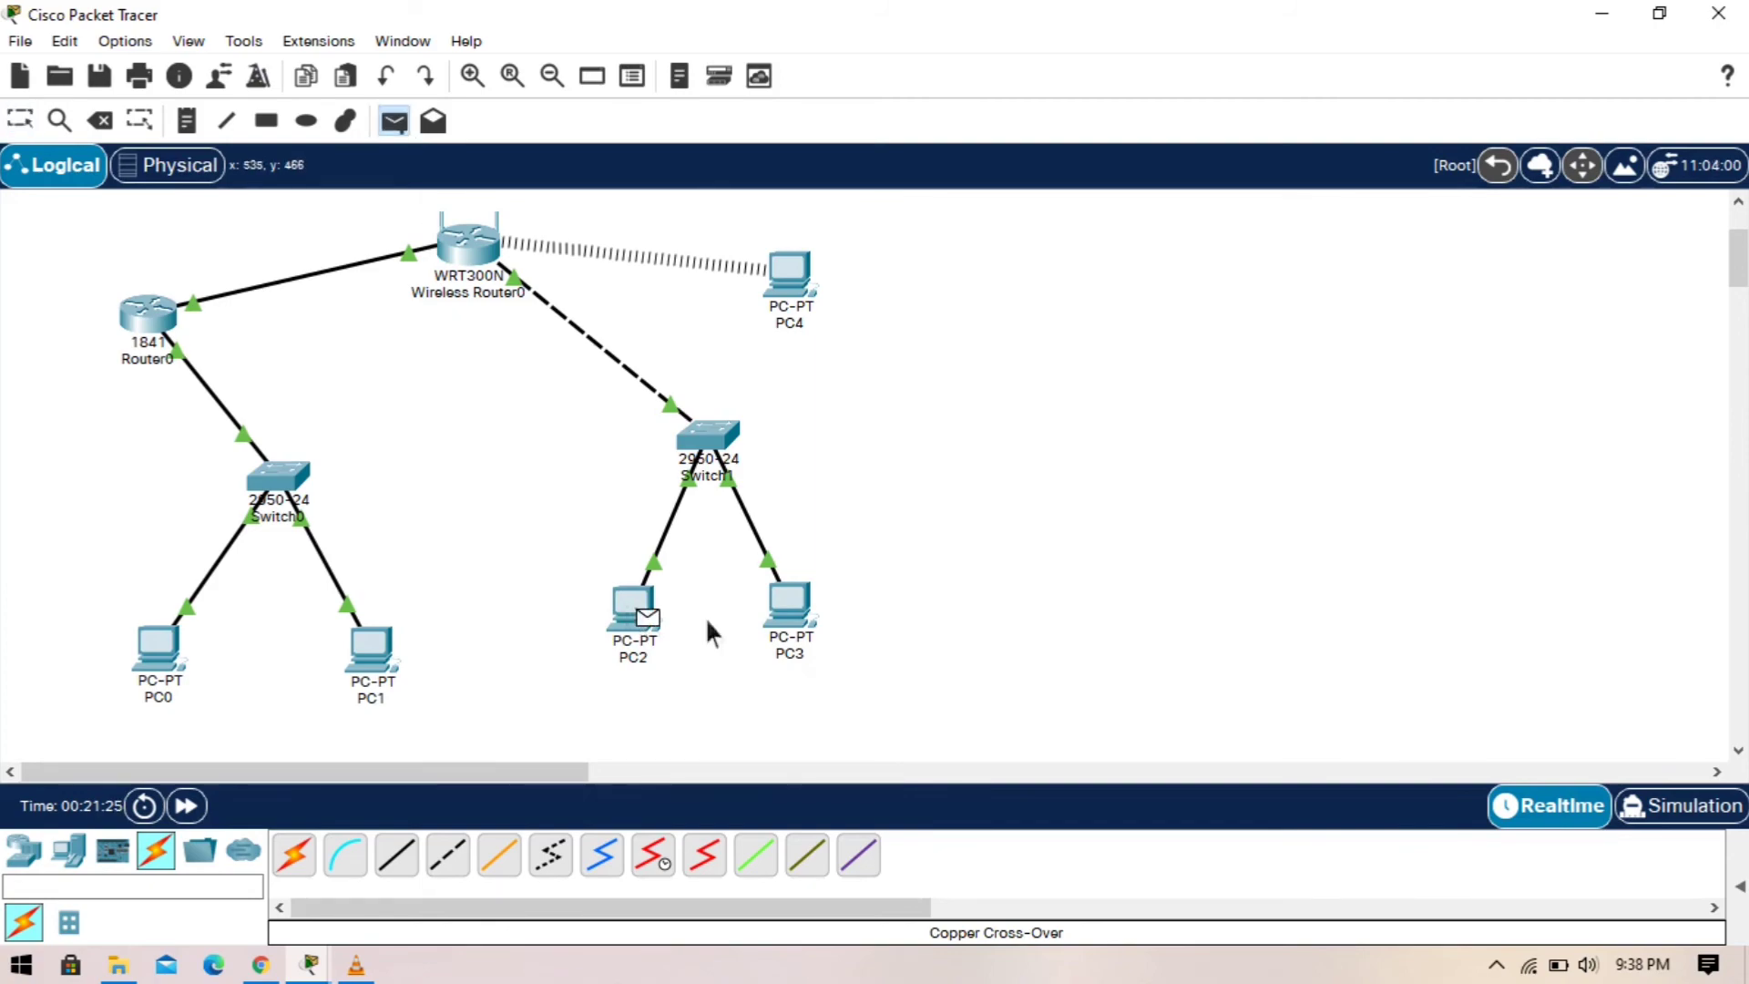
click(788, 606)
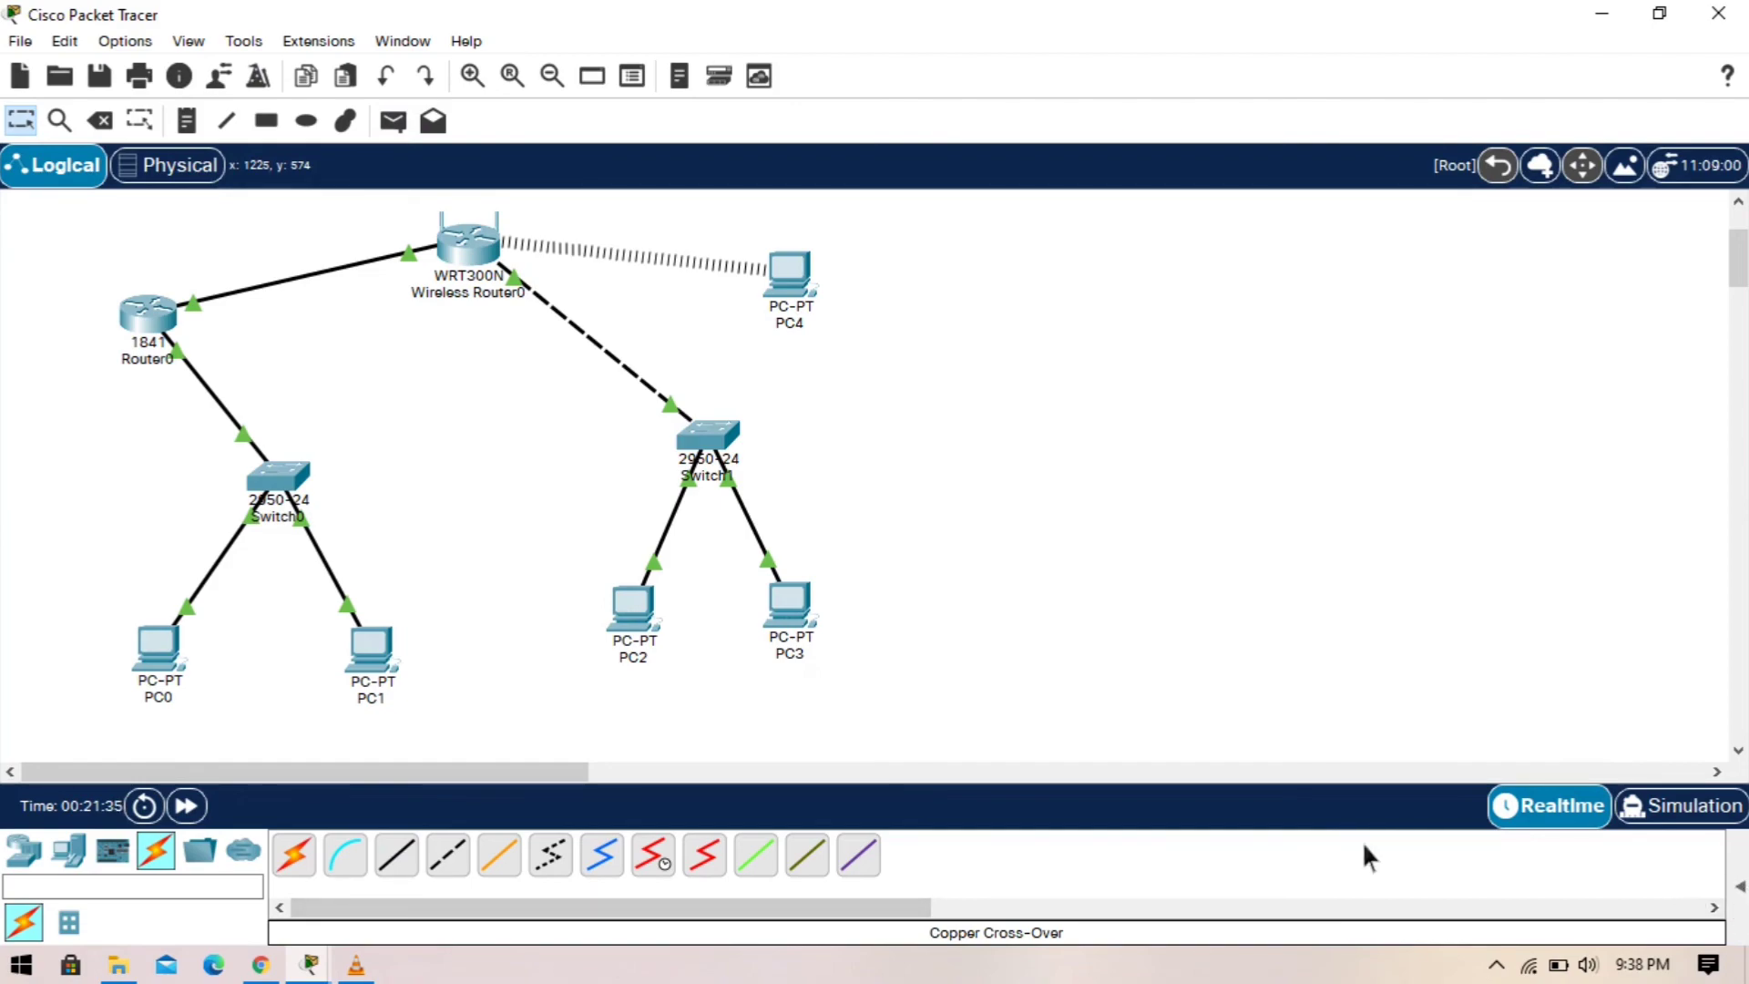
Step: Show the PDU list and review the status of the PDUs sent between PC0, PC1, PC2 and PC3
click(1740, 885)
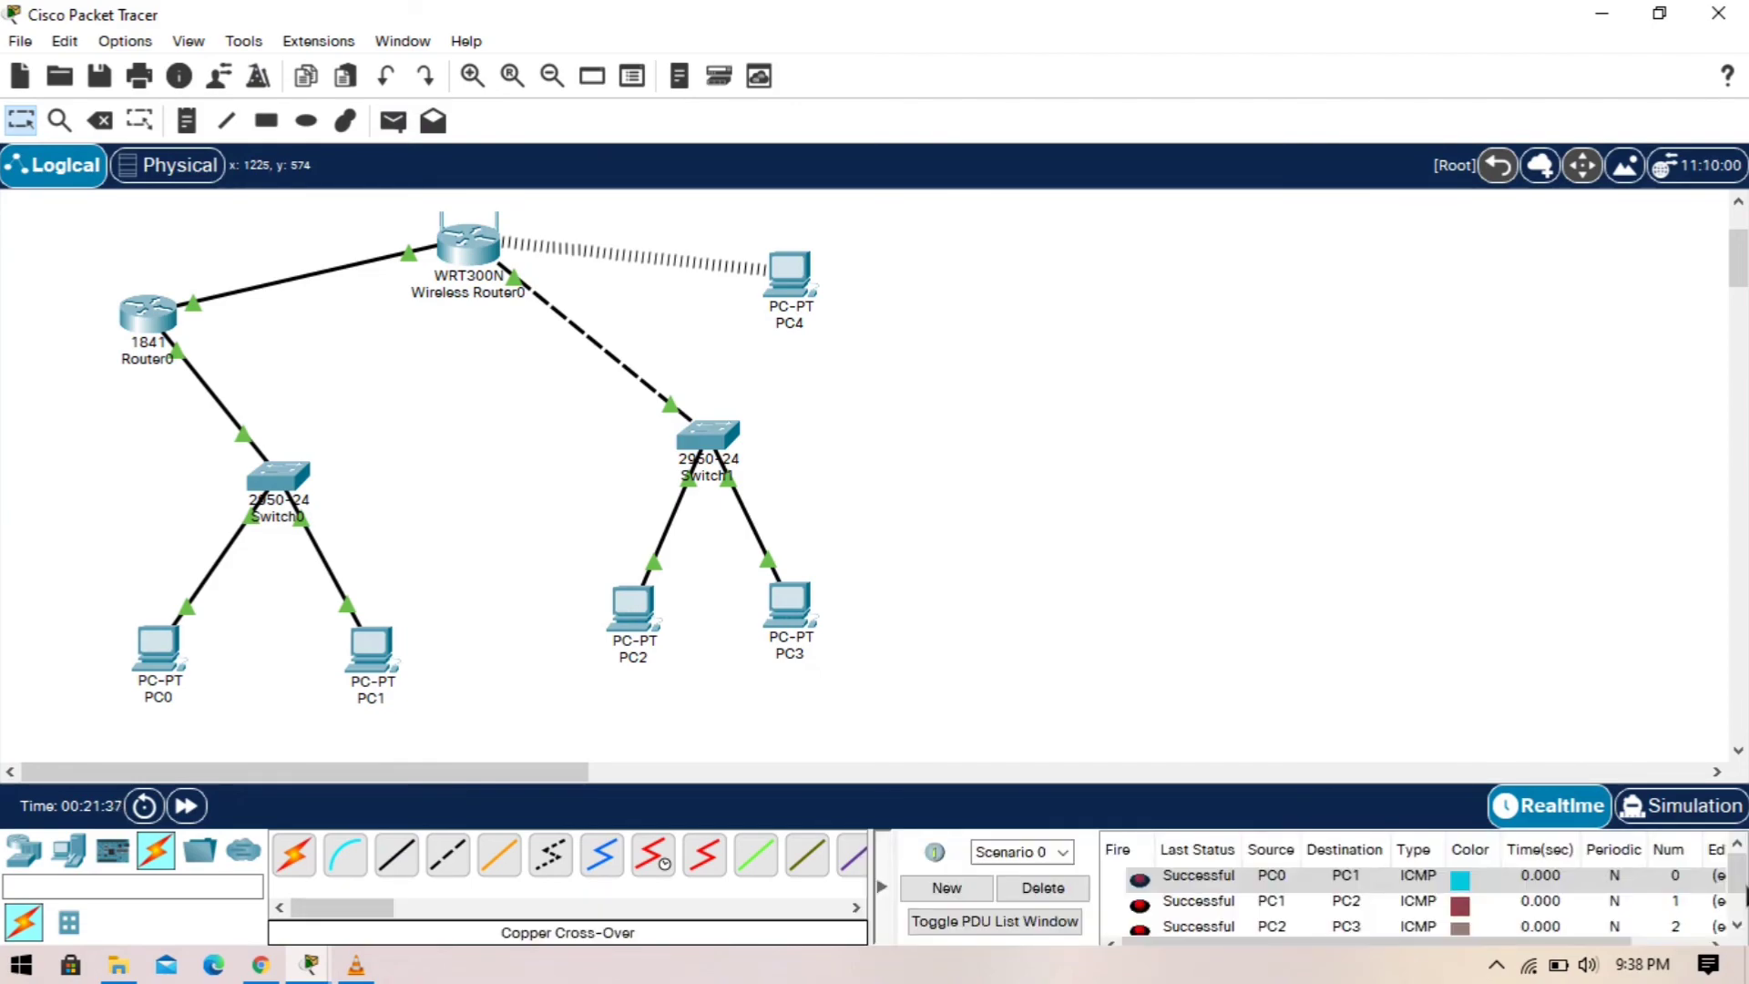
click(1063, 902)
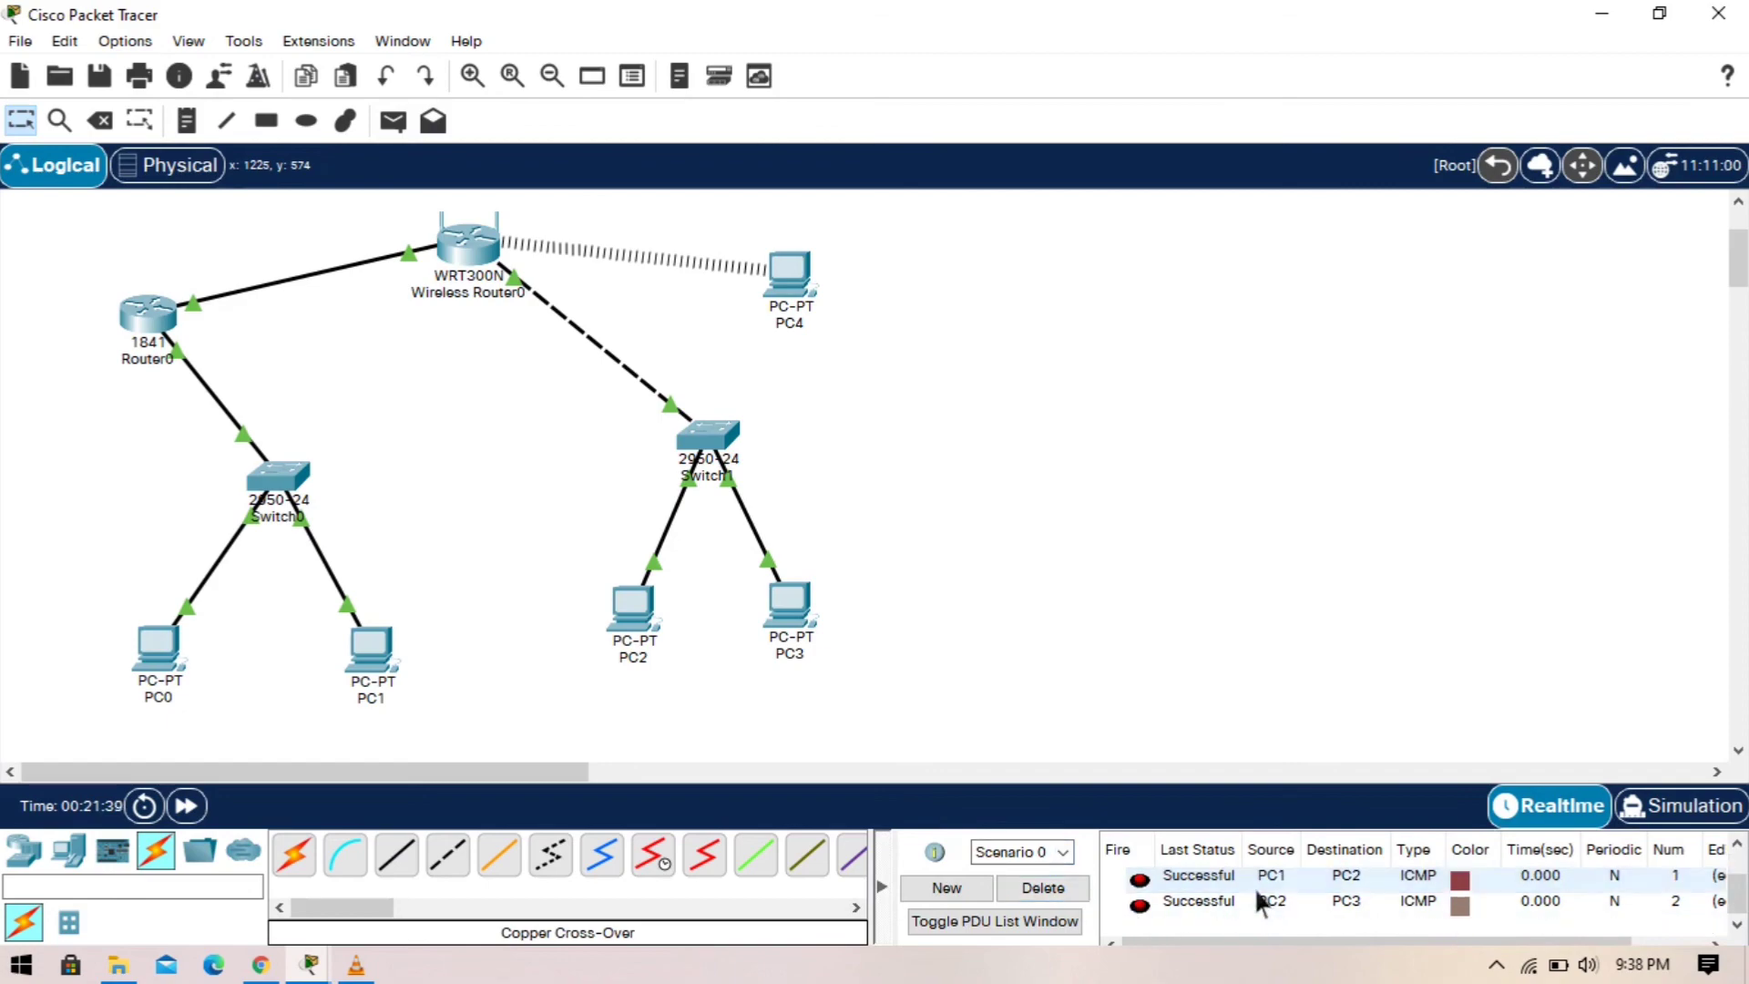
key(ctrl+z)
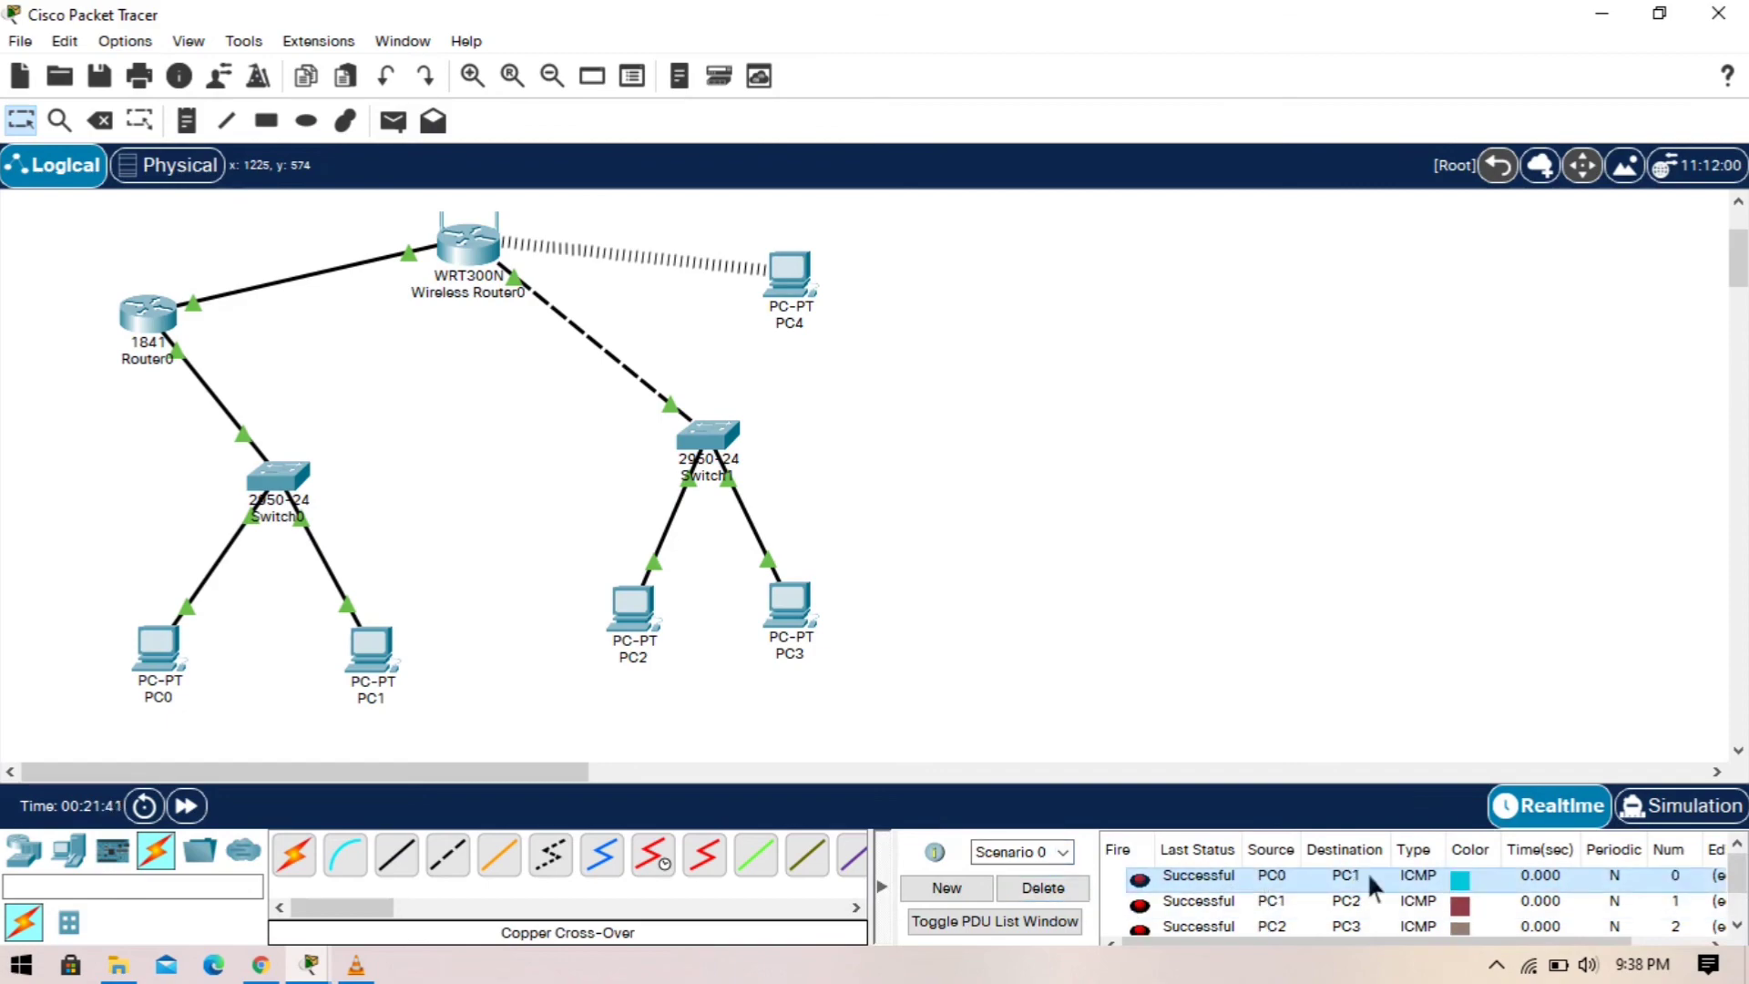
scroll(1255, 880, down, 1)
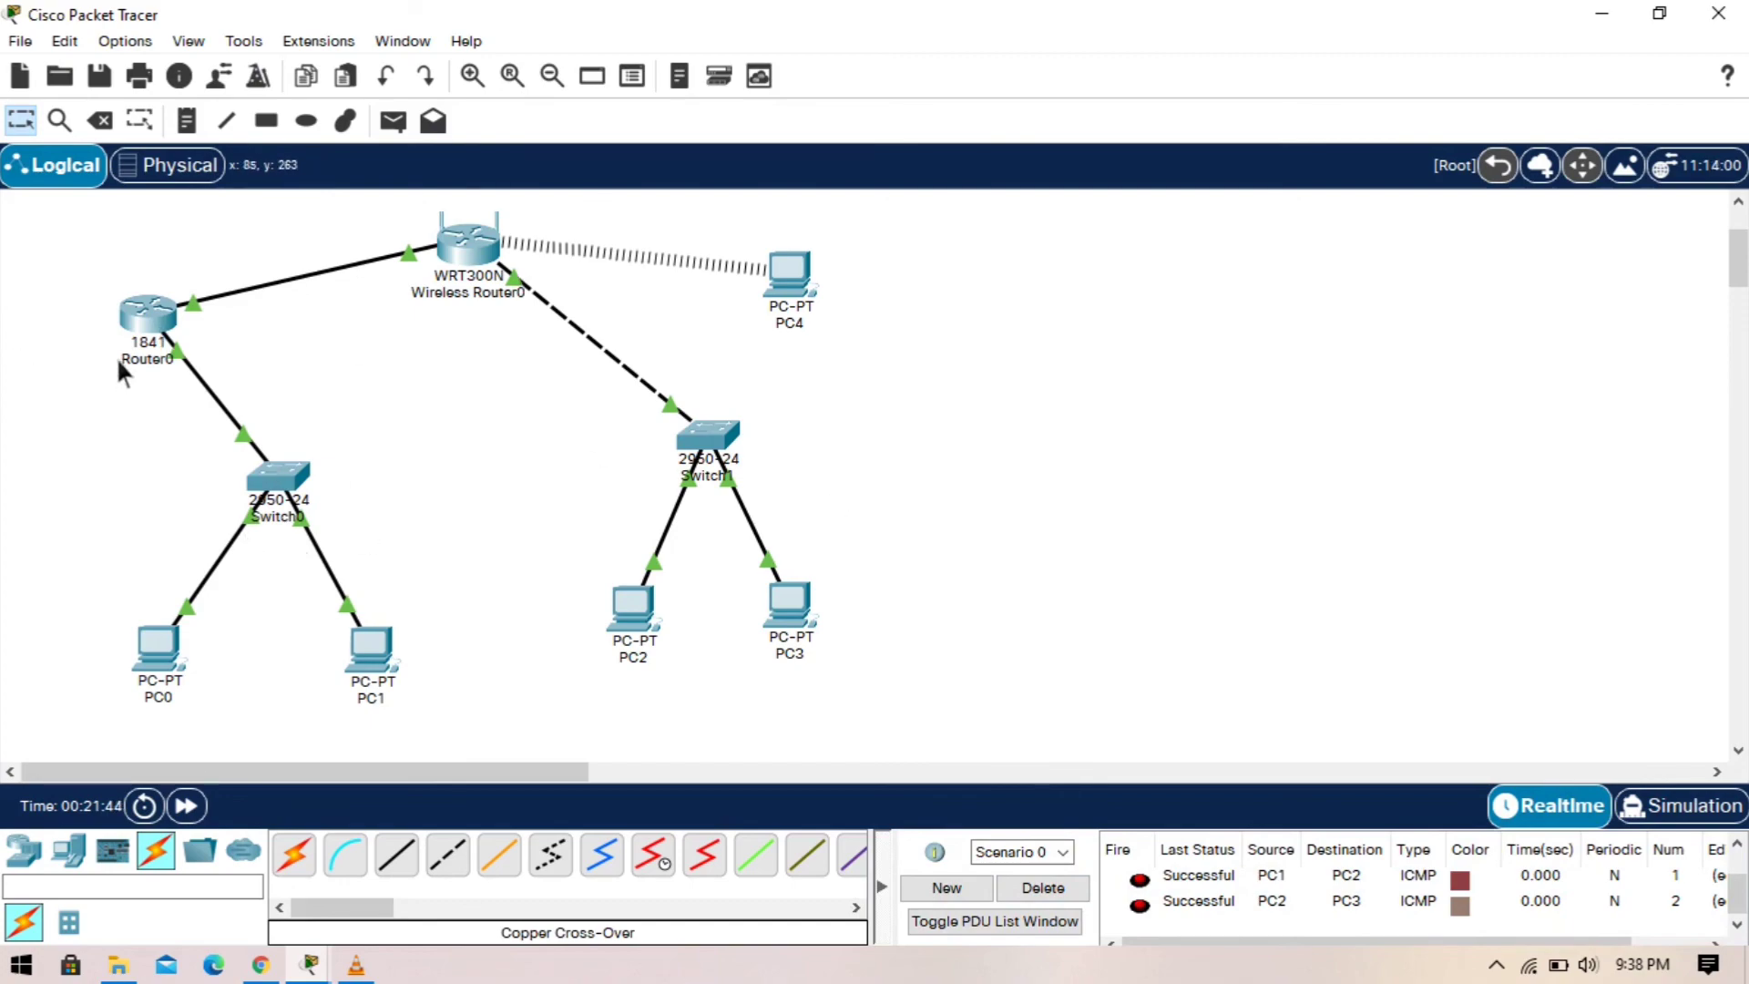
Step: Move Router0 slightly toward Wireless Router0, and play the PDU traffic in Simulation mode, closing the simulation view after watching
drag(150, 329, 190, 304)
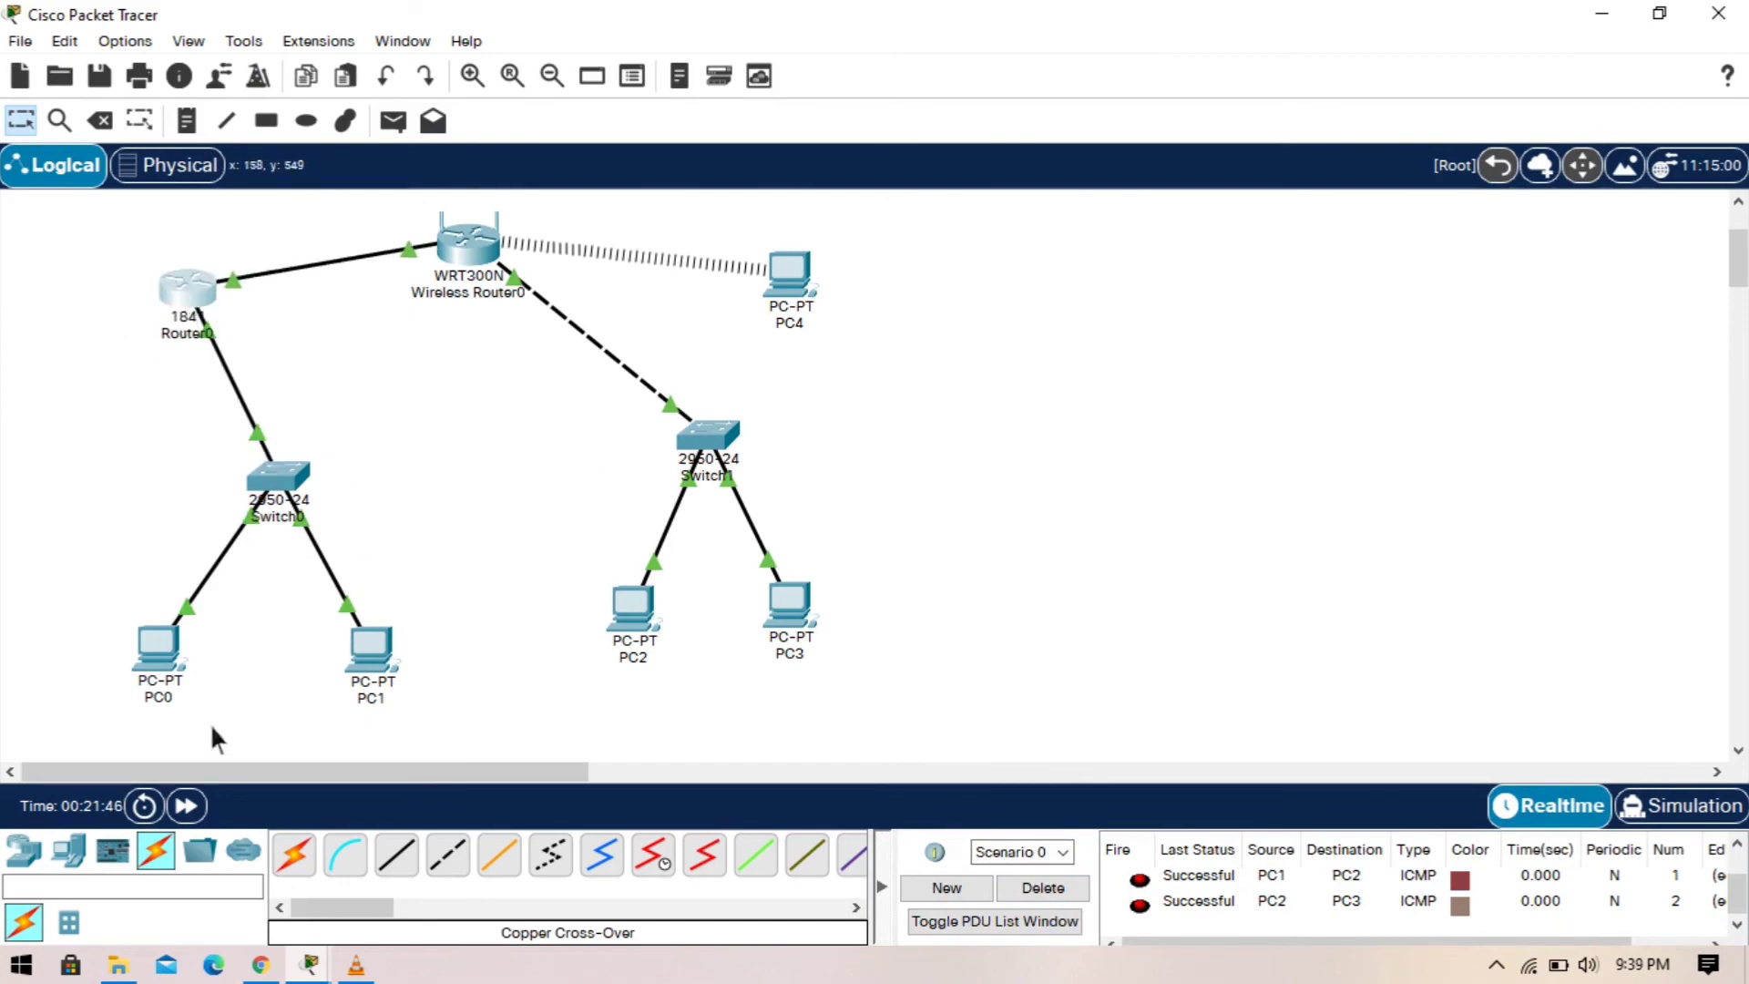
click(1699, 824)
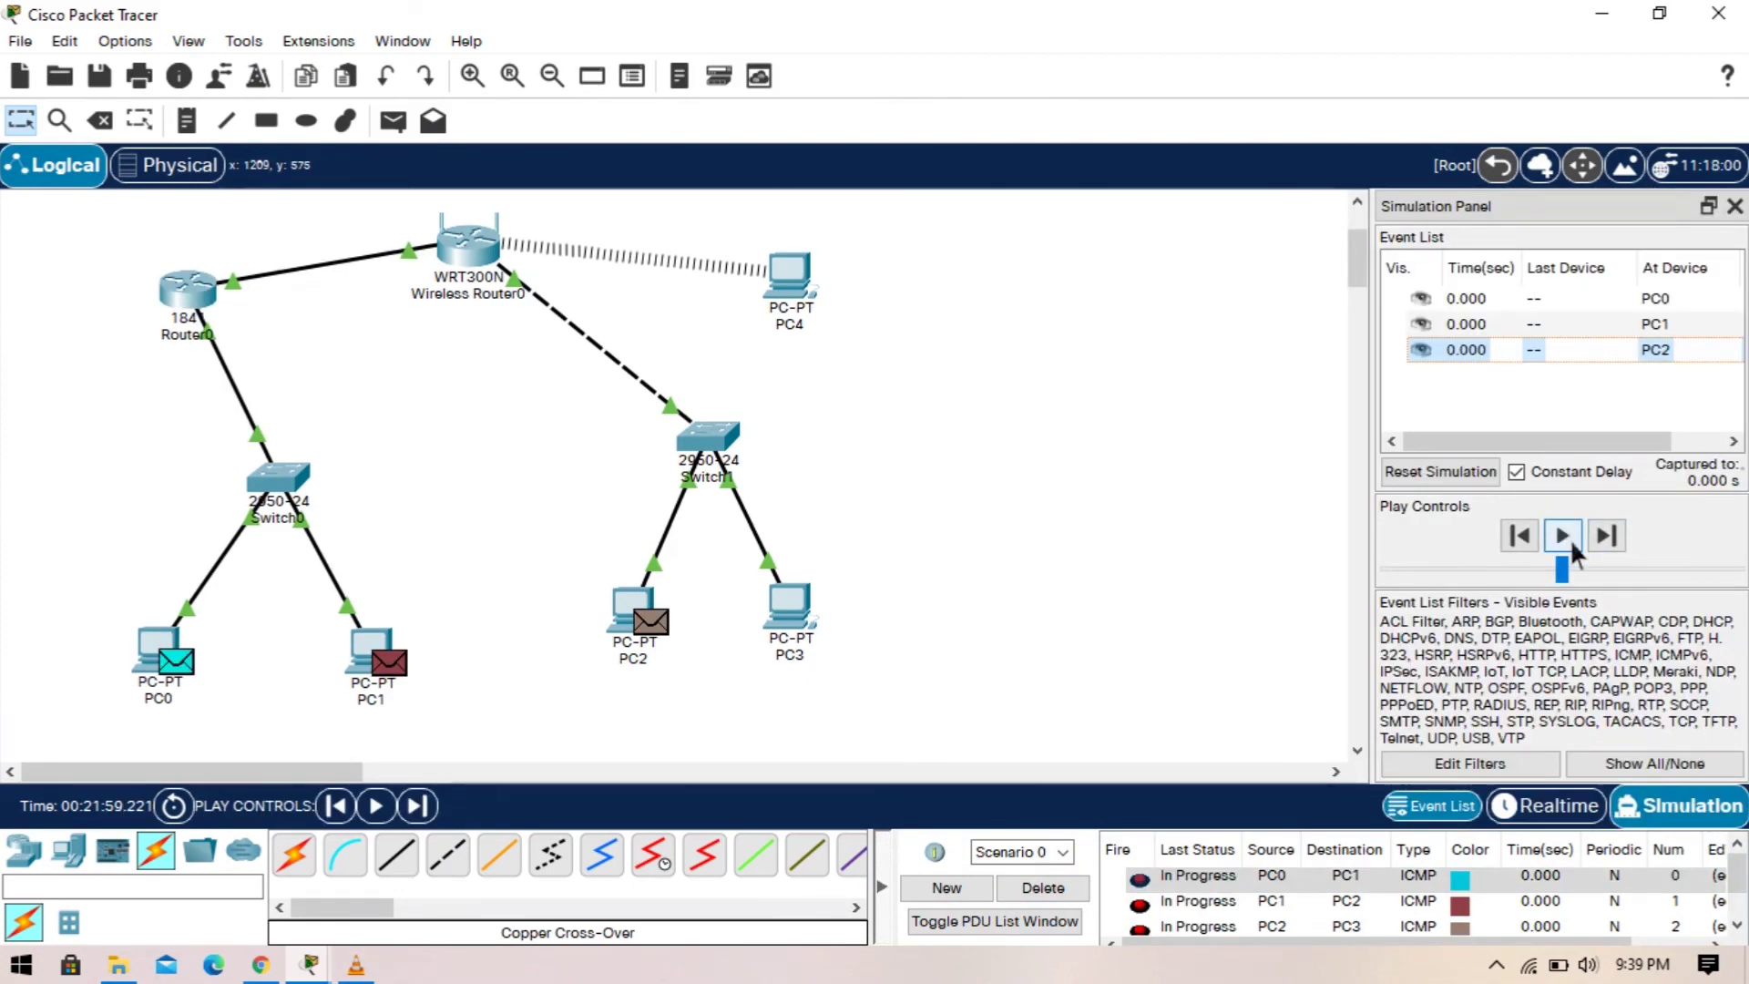
click(1572, 544)
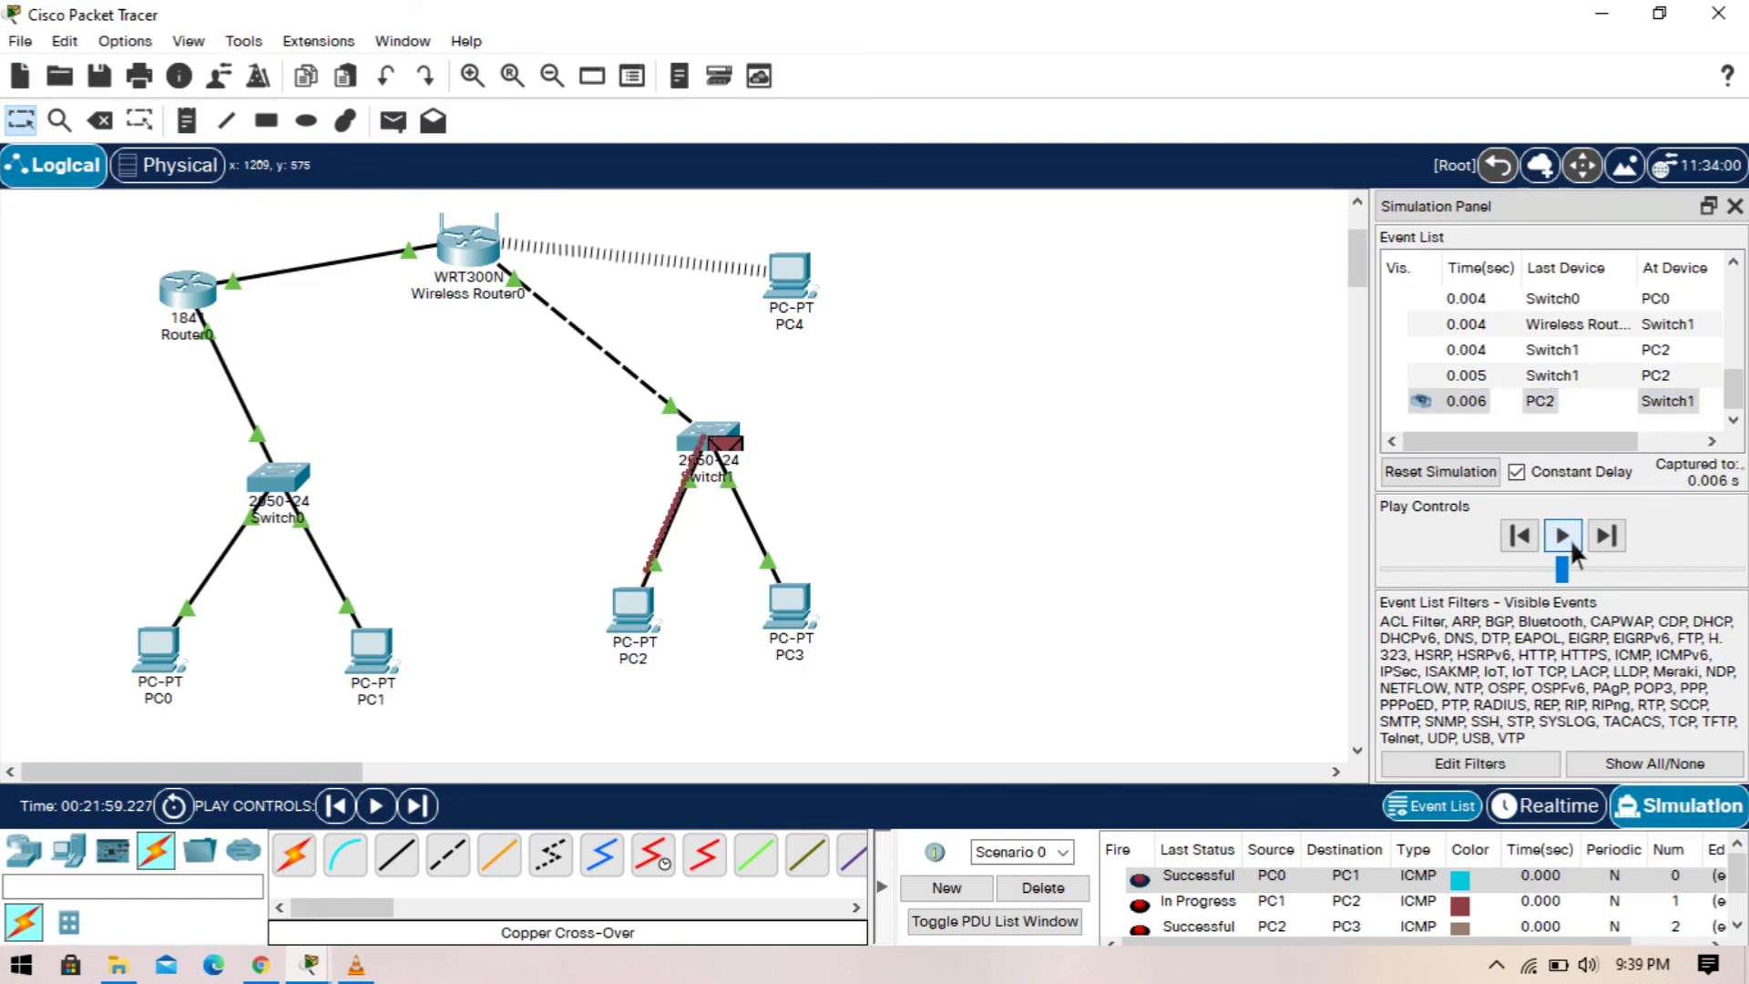
click(1734, 206)
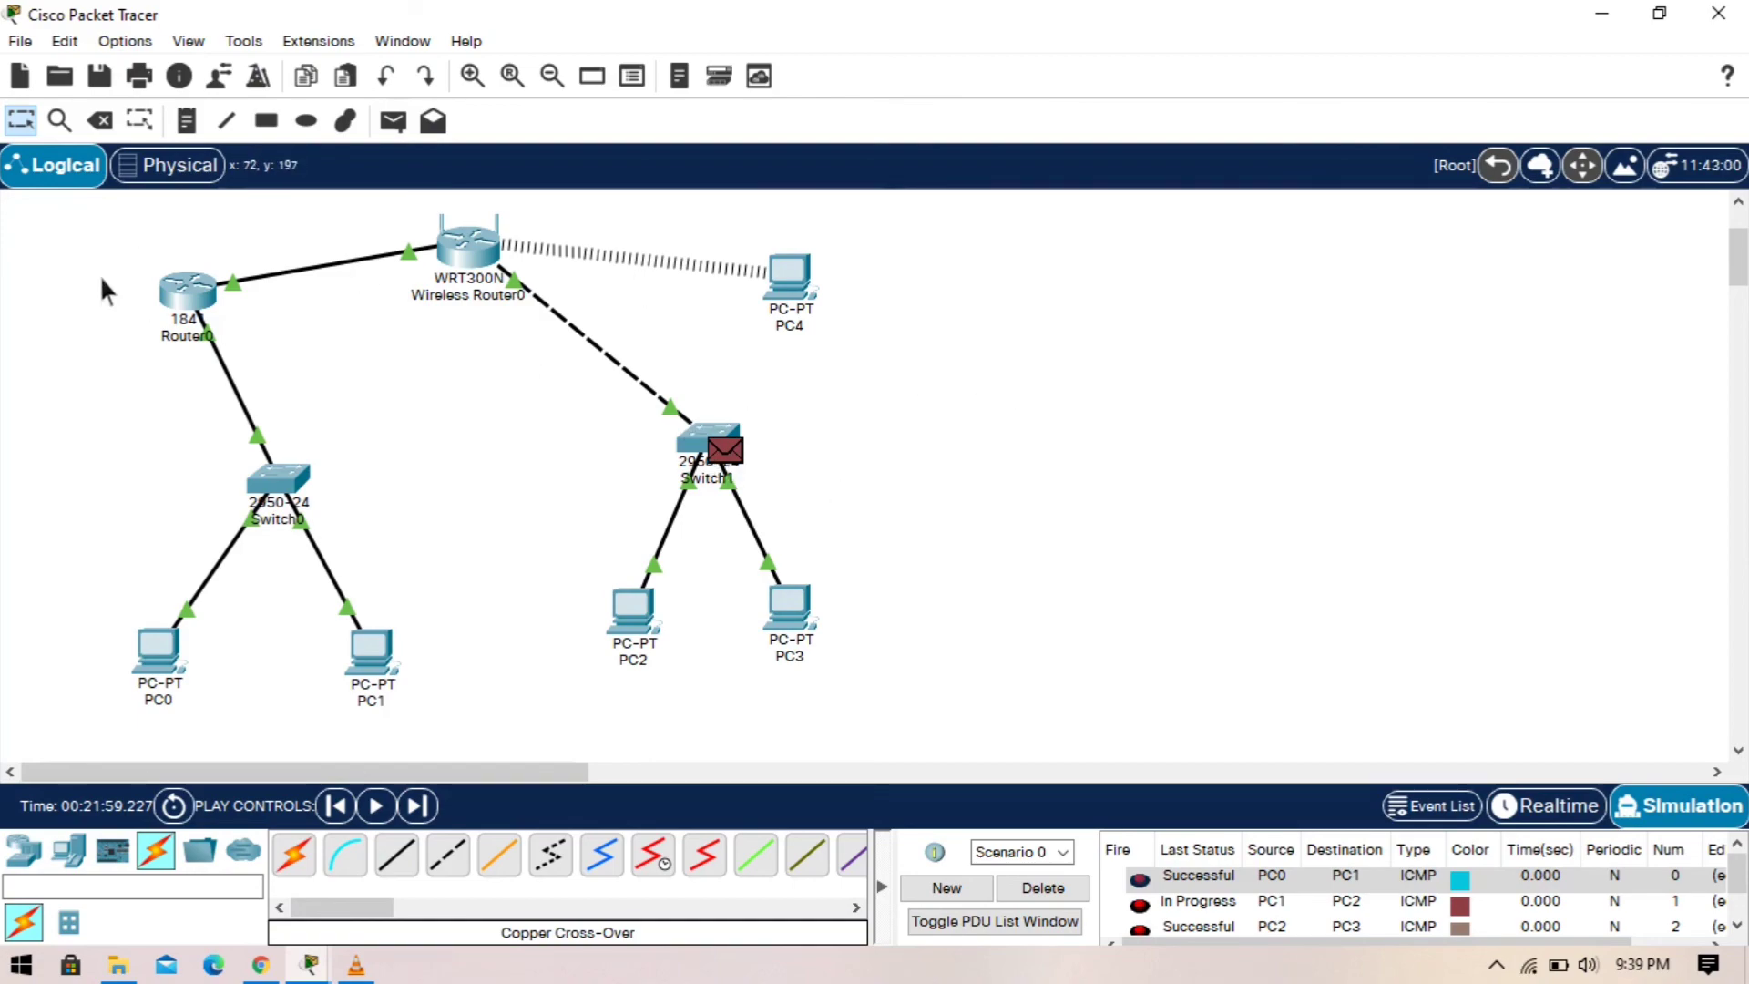
Step: Start saving the network as a Packet Tracer .pkt file and browse the folders for a save location
click(100, 77)
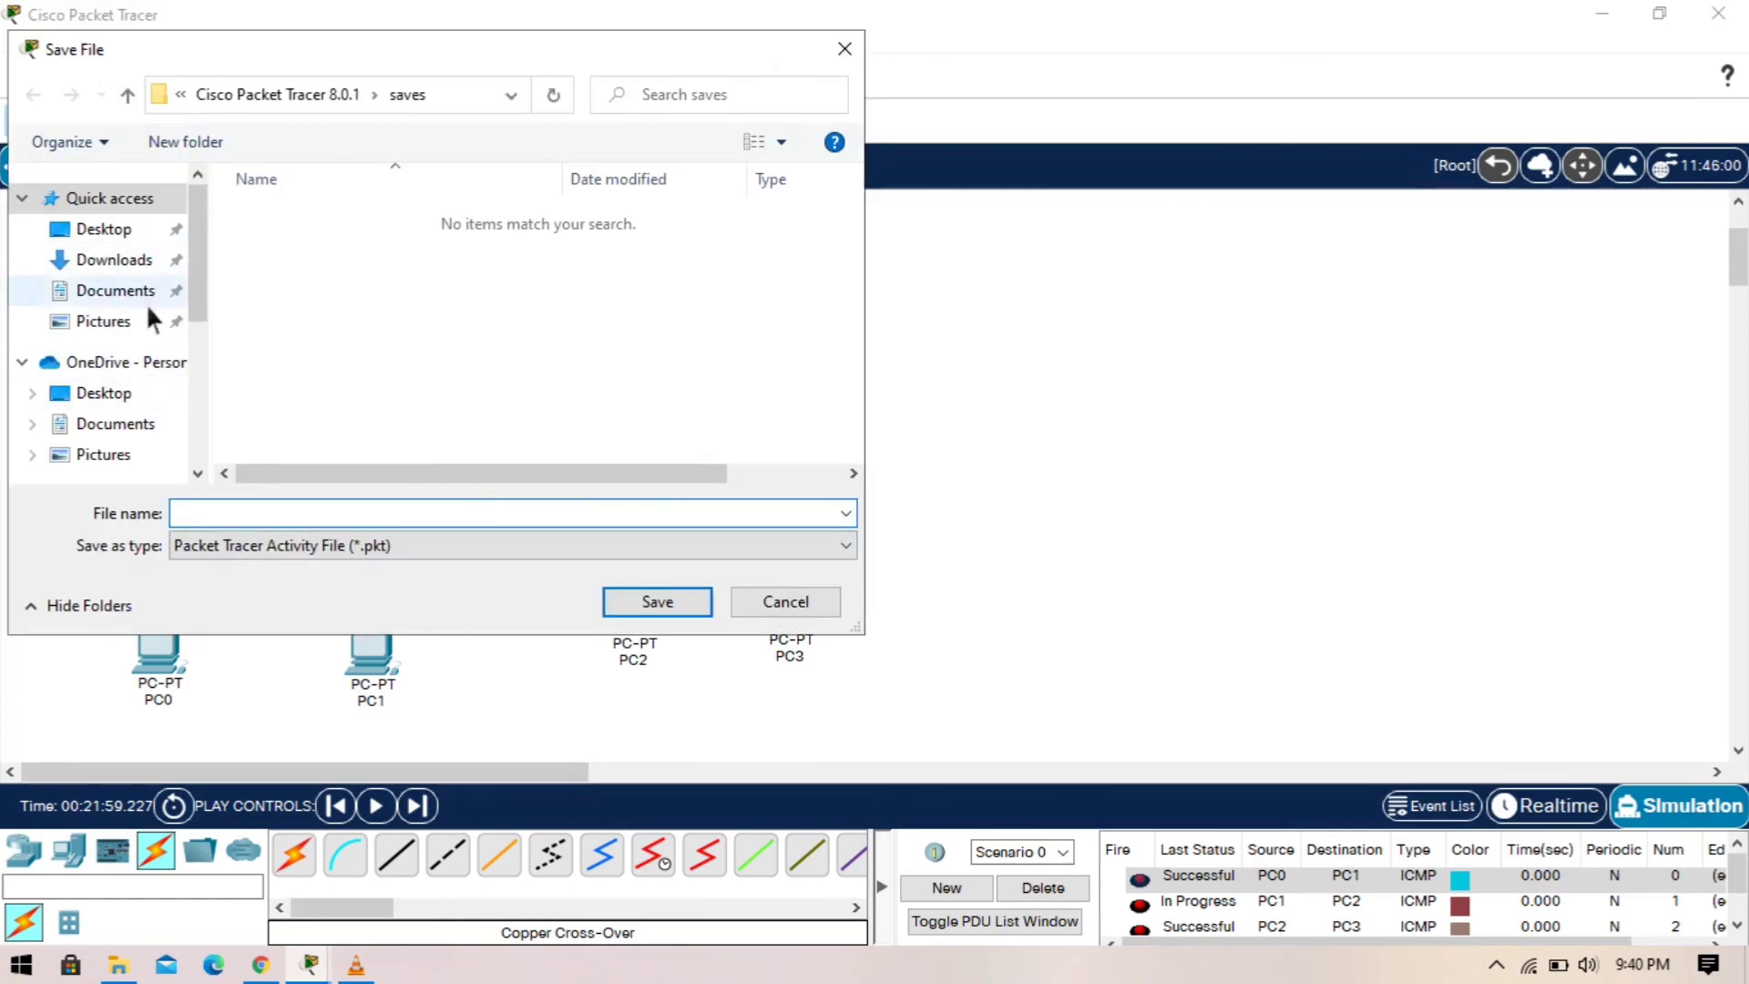
scroll(146, 319, down, 1)
scroll(271, 330, right, 1)
scroll(272, 330, left, 1)
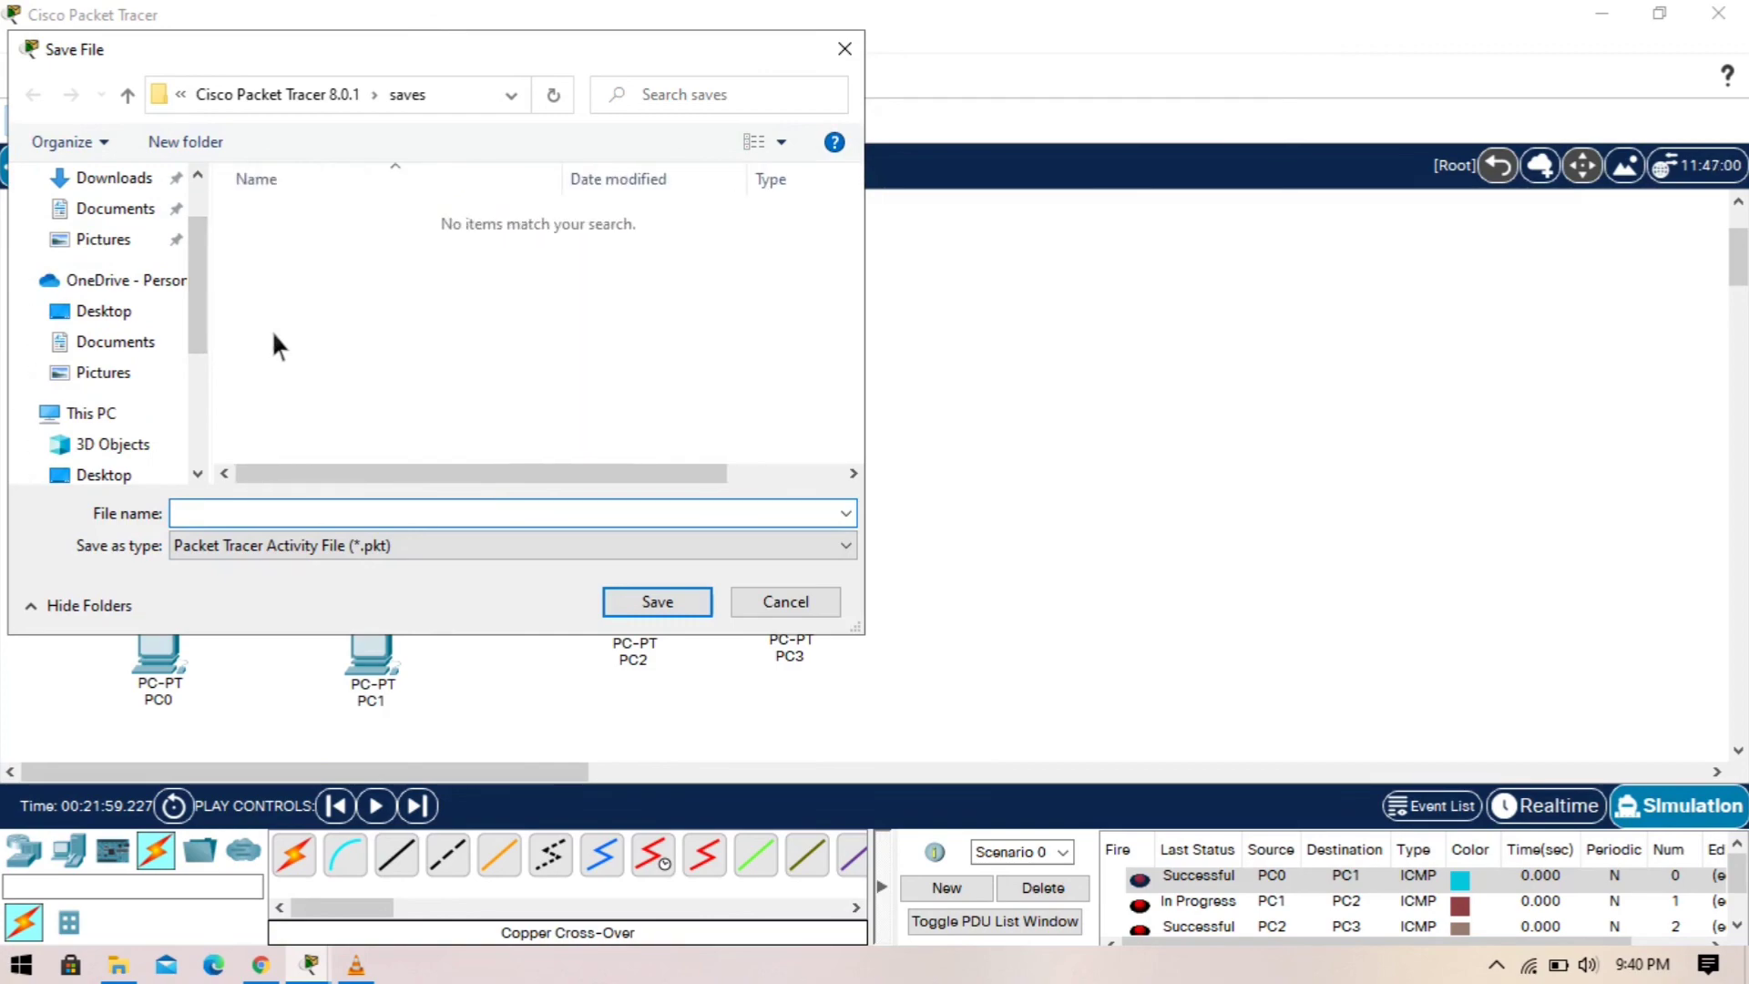